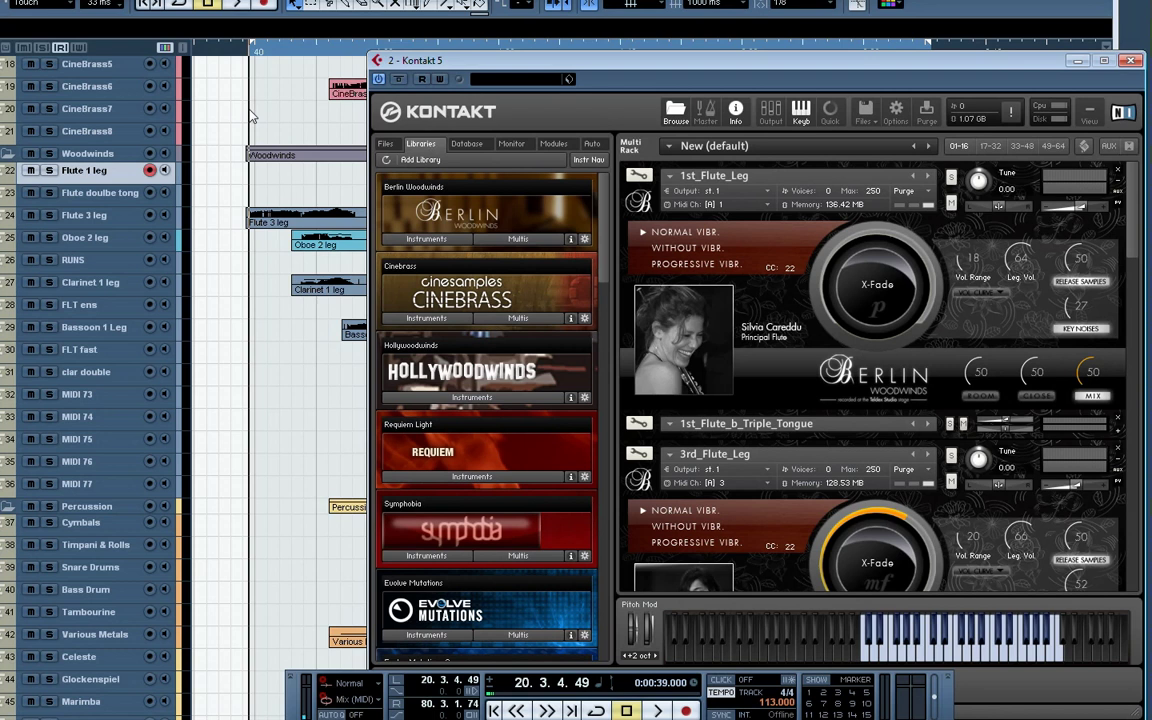
# Bring the project window in front of Kontakt and survey the string, brass, woodwind, percussion and keys tracks
pyautogui.click(280, 115)
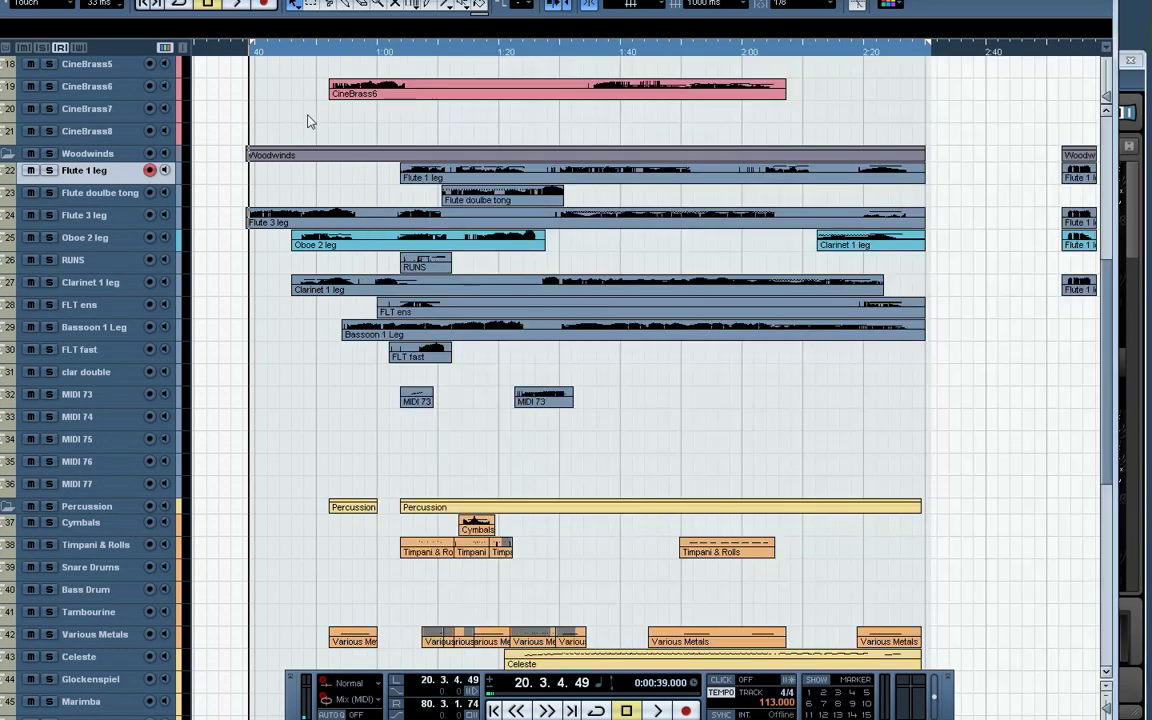
pyautogui.scroll(4, 285, 120)
pyautogui.scroll(-4, 287, 122)
pyautogui.scroll(7, 279, 119)
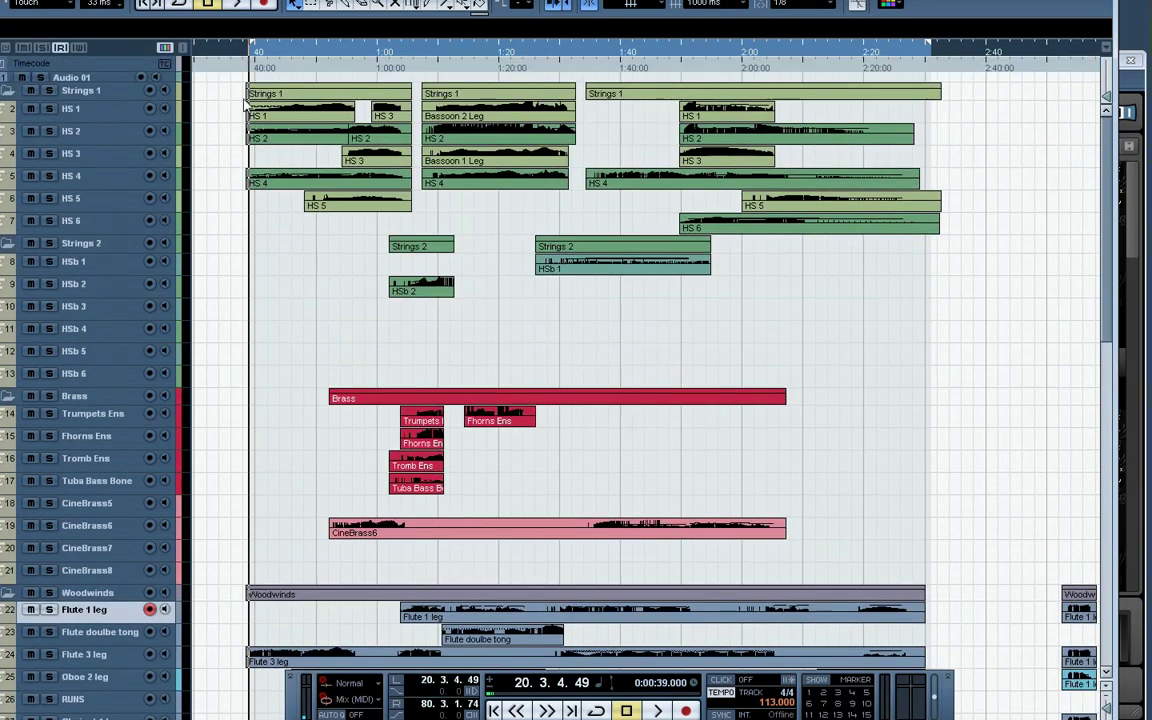
pyautogui.scroll(-15, 245, 157)
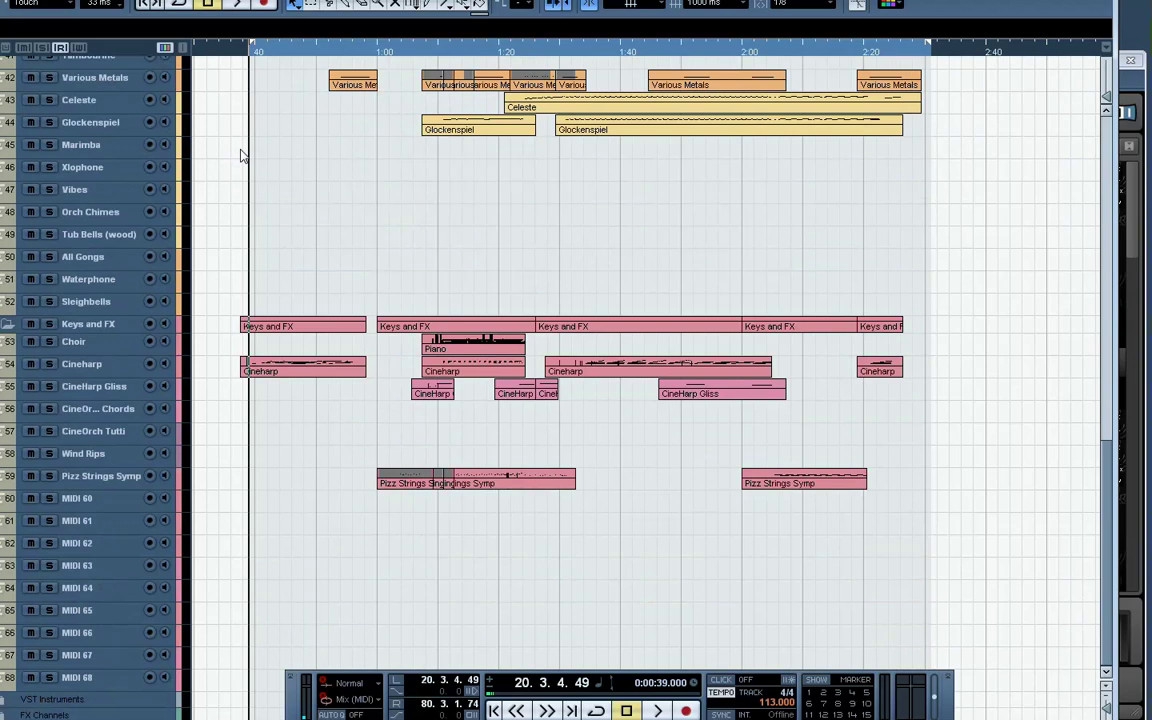
pyautogui.scroll(15, 241, 155)
pyautogui.scroll(-4, 245, 162)
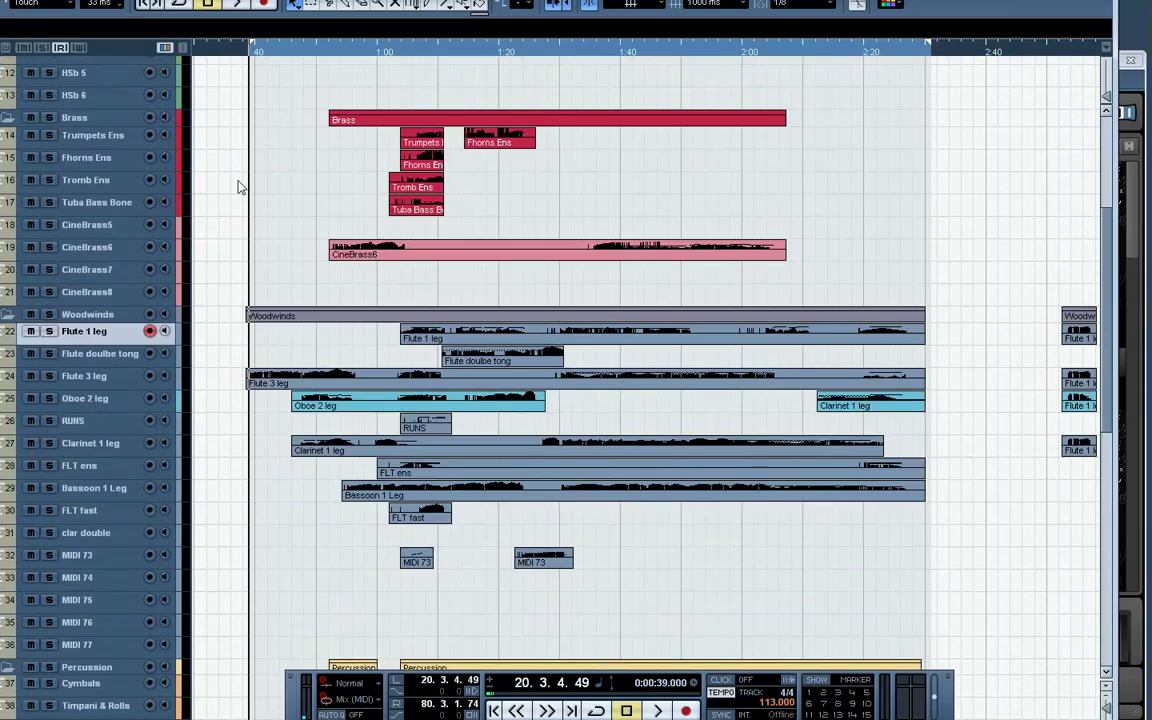
pyautogui.scroll(-8, 350, 238)
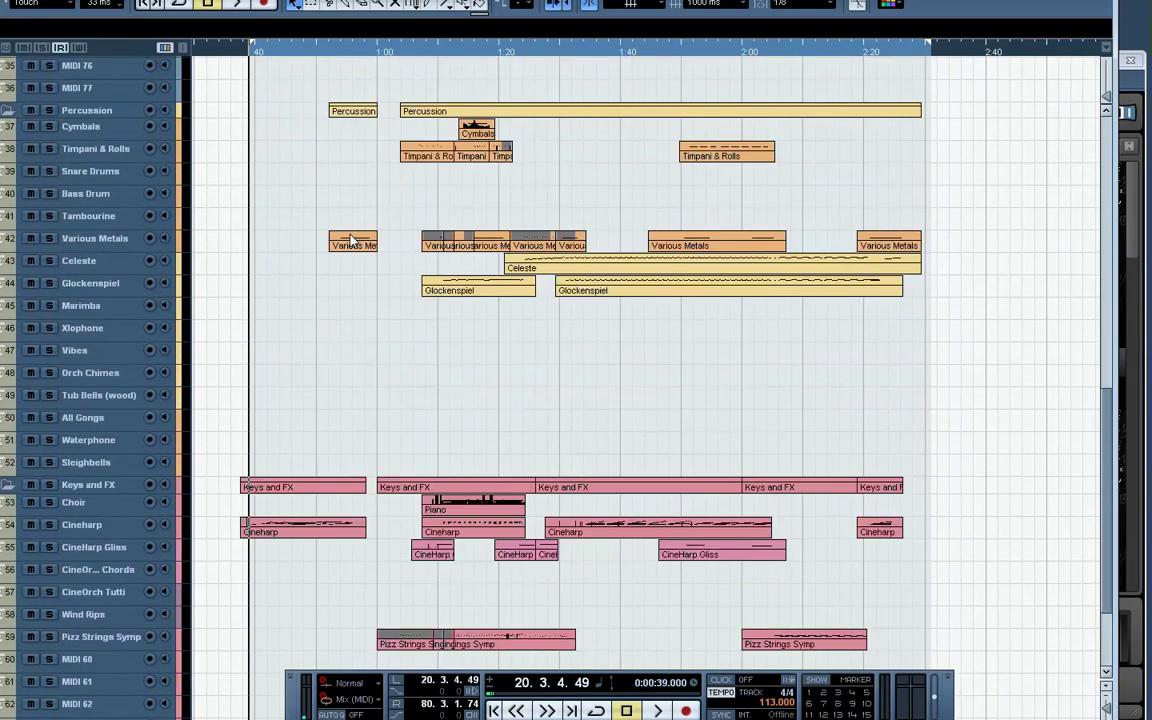
pyautogui.scroll(8, 320, 255)
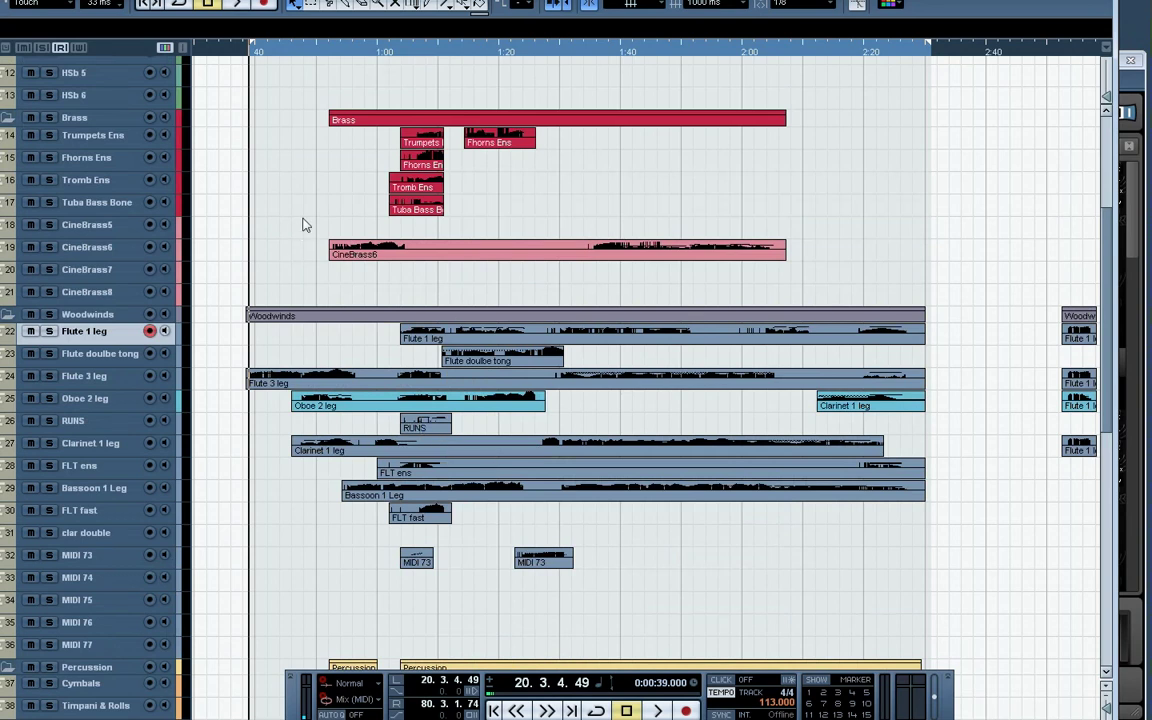
# Play the cue from its start and follow the strings, brass and woodwind parts in the arrangement
pyautogui.scroll(4, 307, 226)
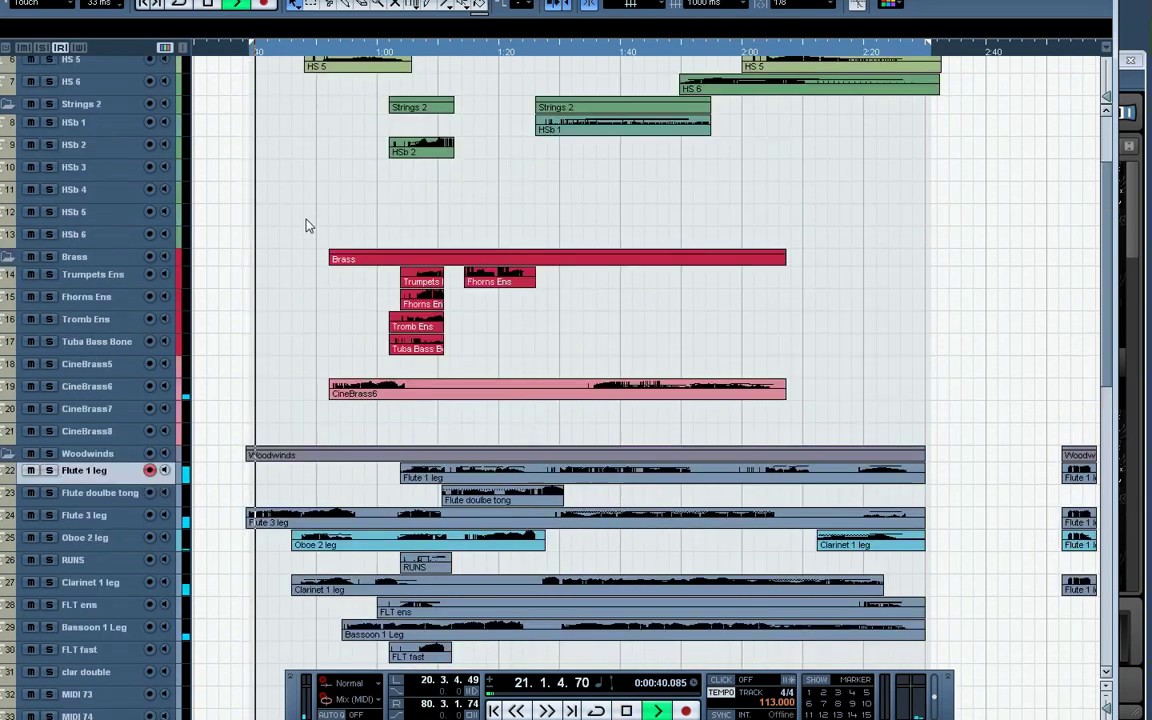
pyautogui.scroll(-4, 307, 226)
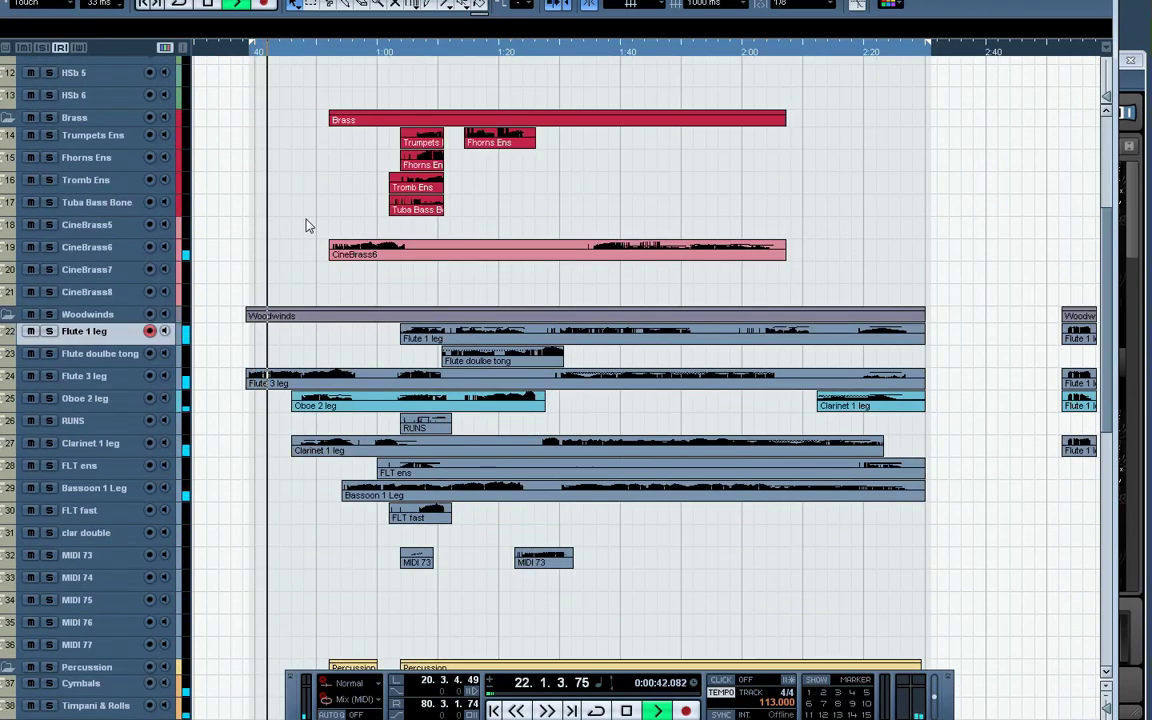
pyautogui.scroll(4, 305, 222)
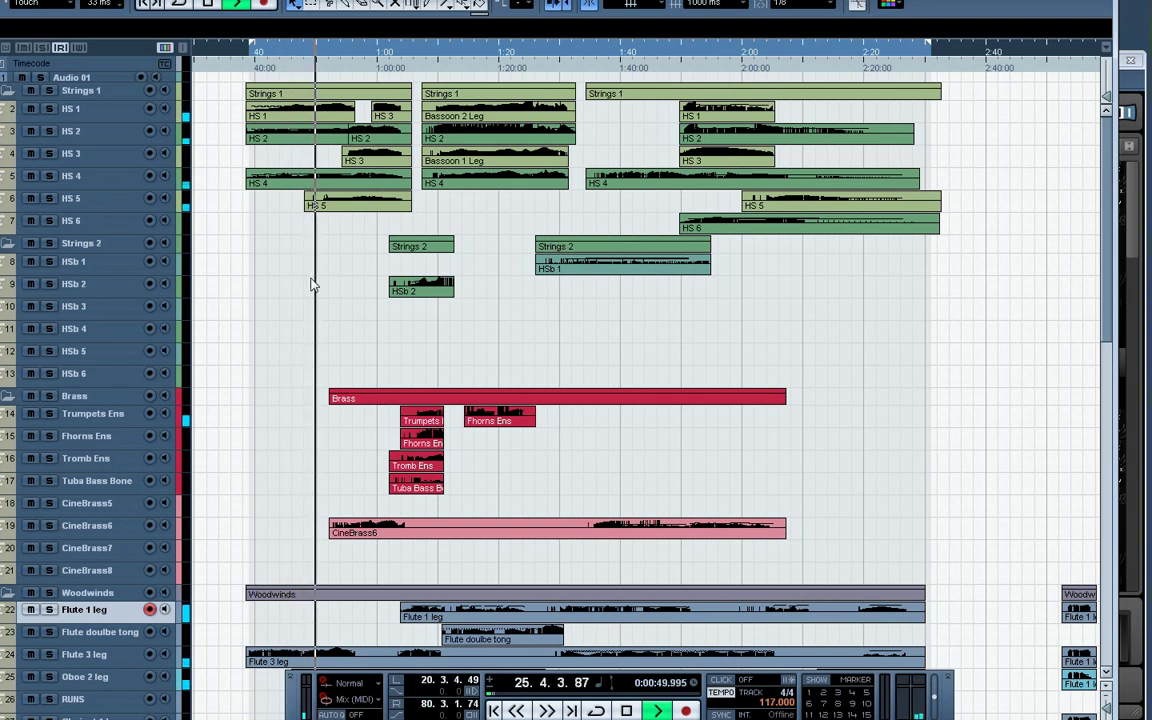
pyautogui.scroll(-4, 310, 285)
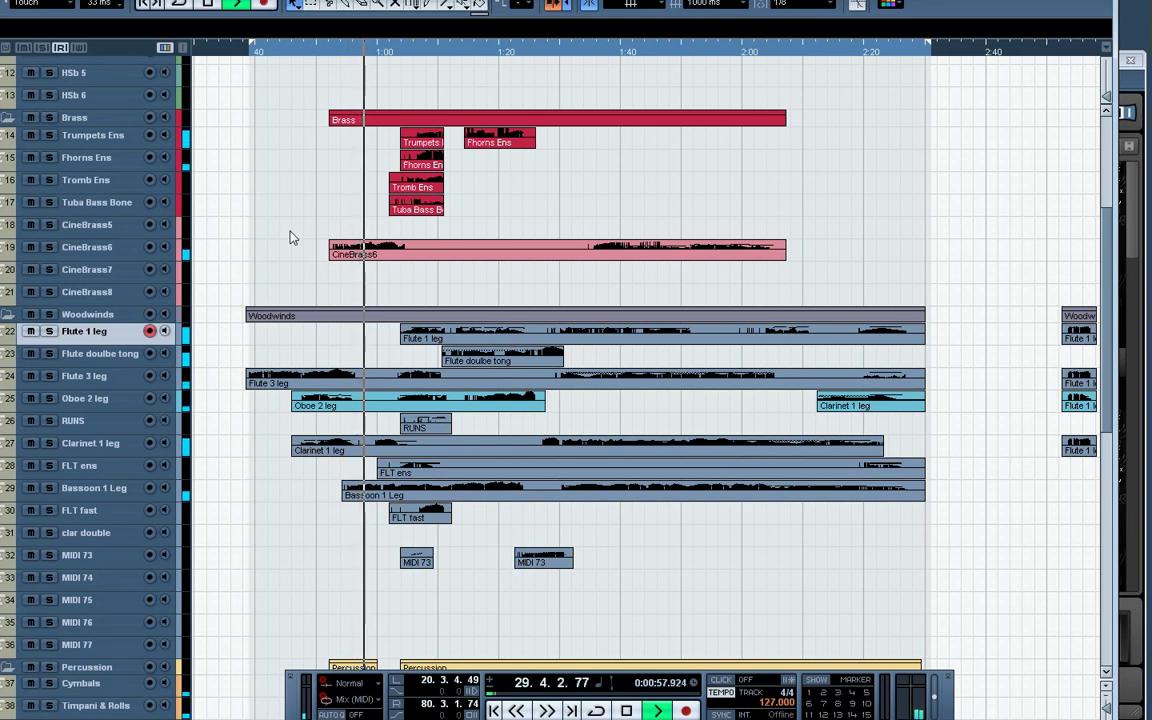
pyautogui.scroll(5, 290, 238)
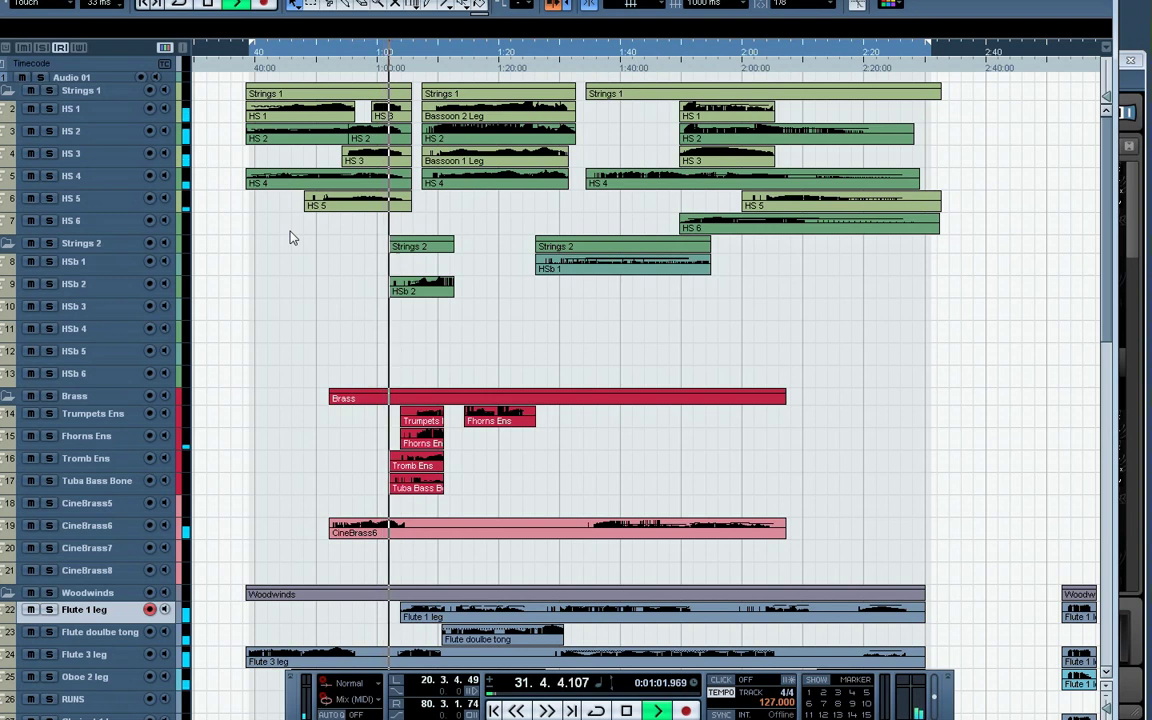
pyautogui.scroll(-3, 452, 317)
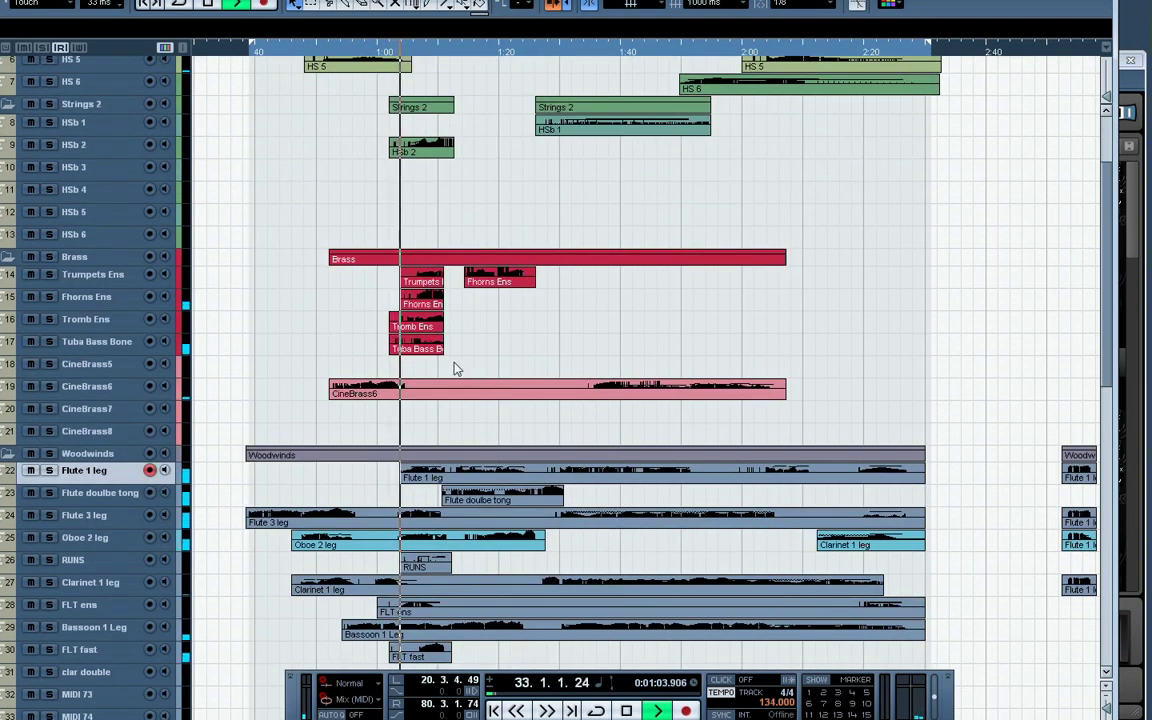
pyautogui.scroll(-6, 486, 352)
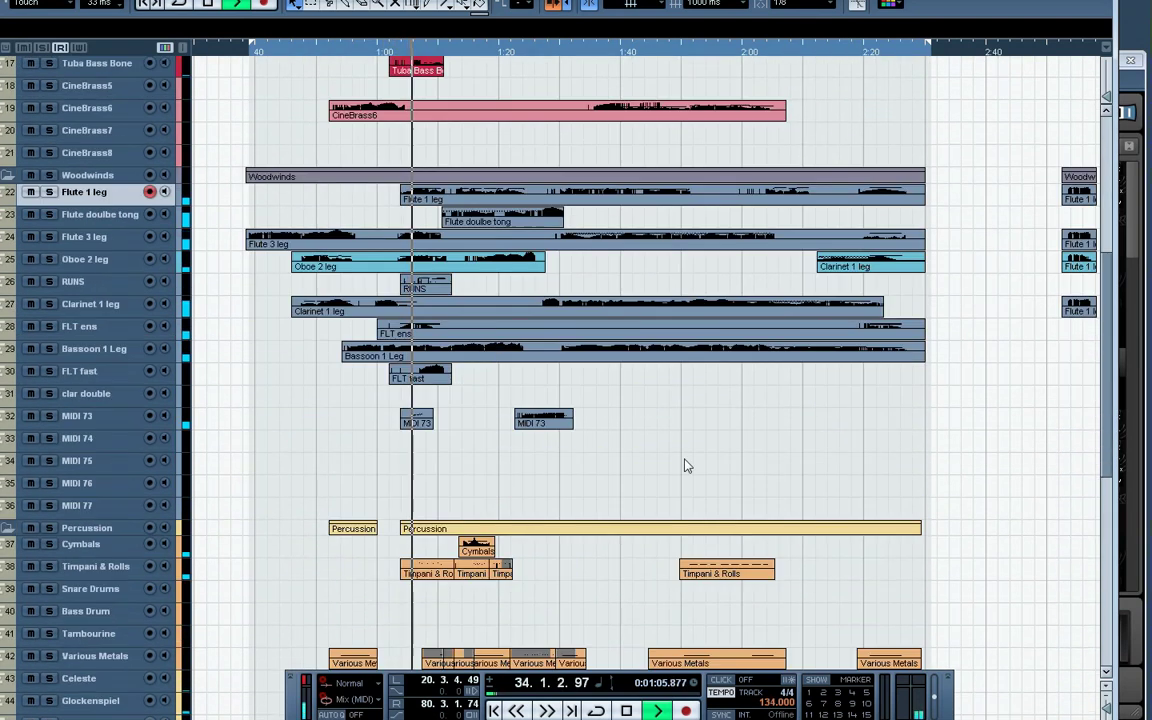
# Select all the woodwind parts of the cue and open them together in the Key Editor
pyautogui.moveTo(943, 468); pyautogui.dragTo(270, 204)
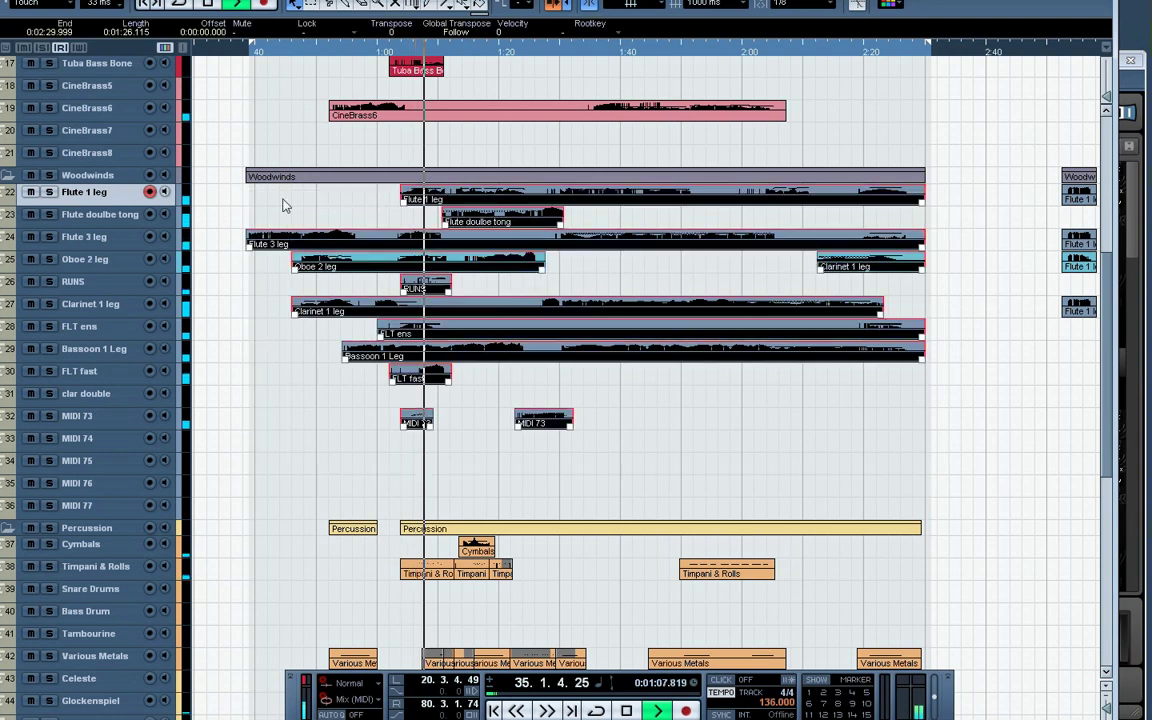
pyautogui.doubleClick(555, 216)
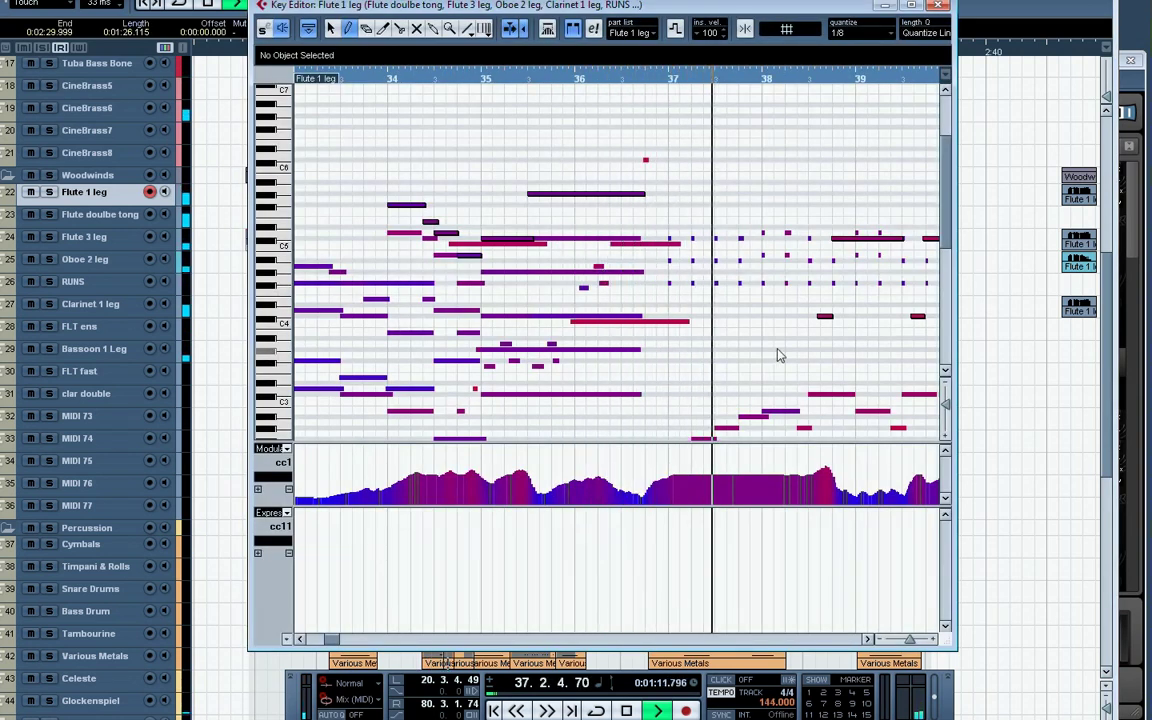
pyautogui.scroll(-3, 851, 360)
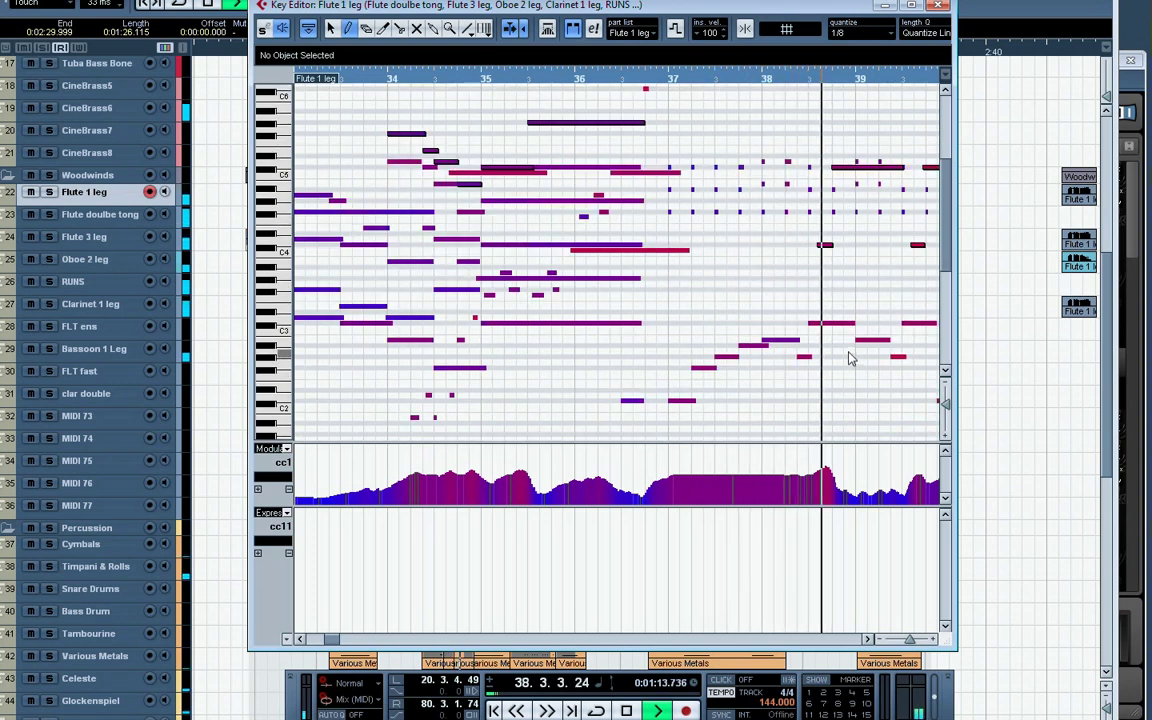
# Examine the combined woodwind notes and modulation data from about bar 34 to 75 during playback, then close the Key Editor
pyautogui.press('g')
pyautogui.press('g')
pyautogui.press('g')
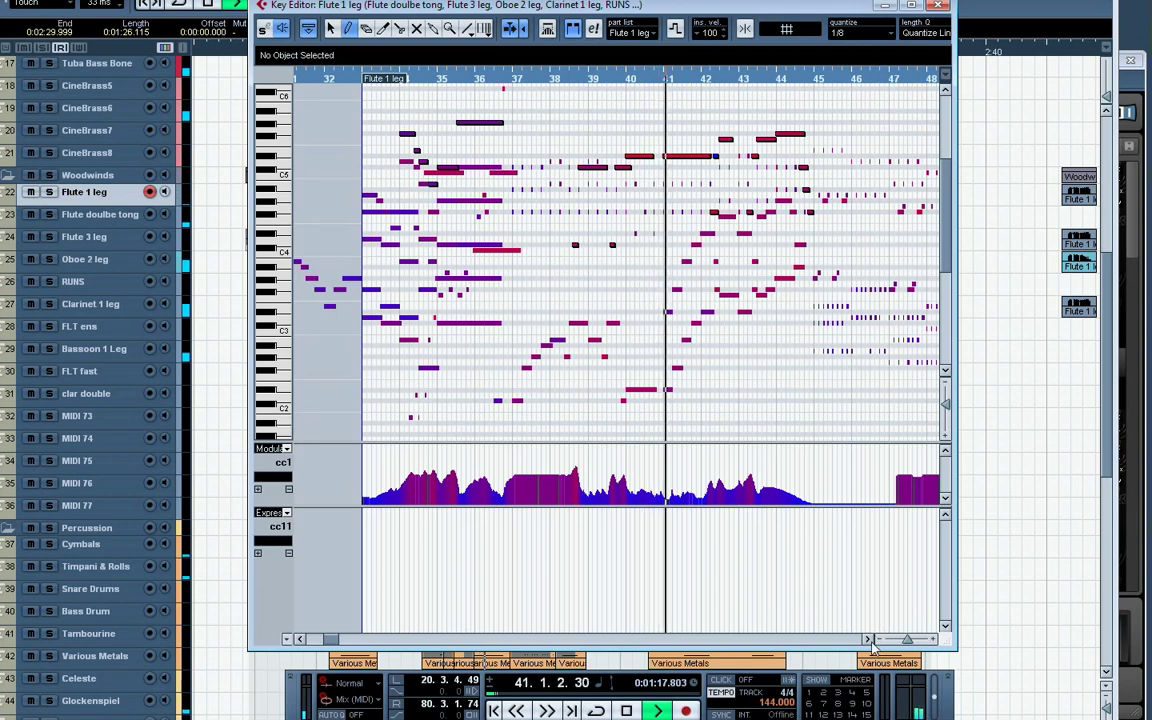
pyautogui.press('h')
pyautogui.press('h')
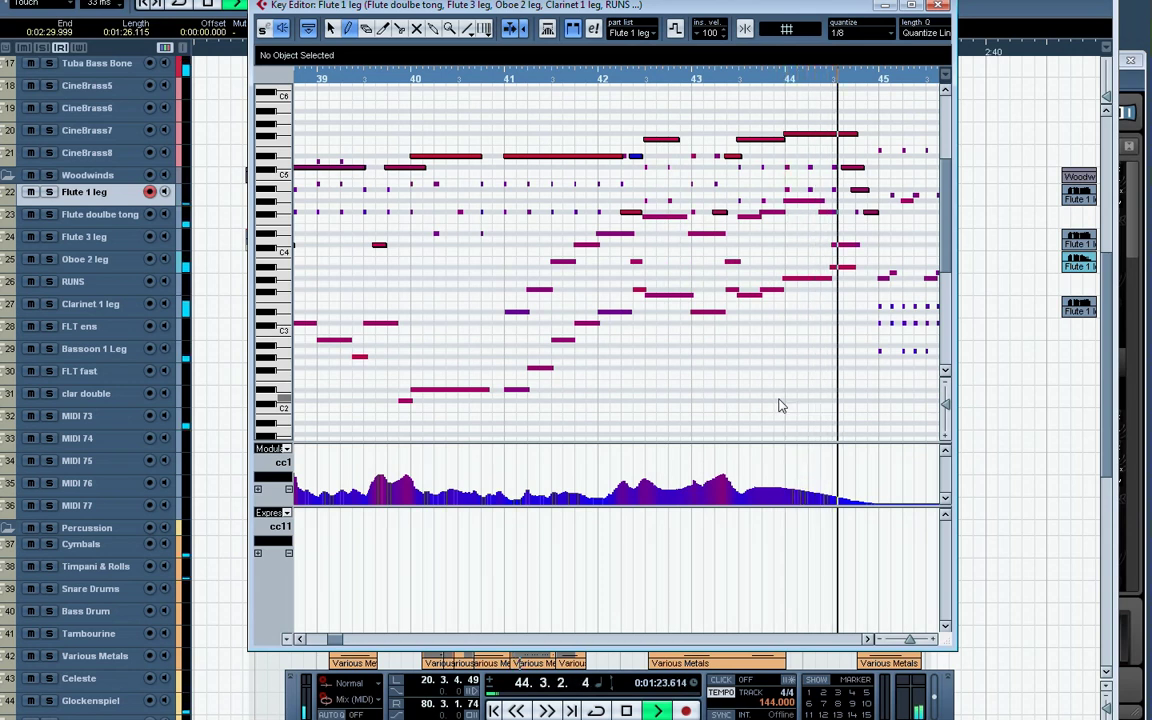
pyautogui.click(868, 639)
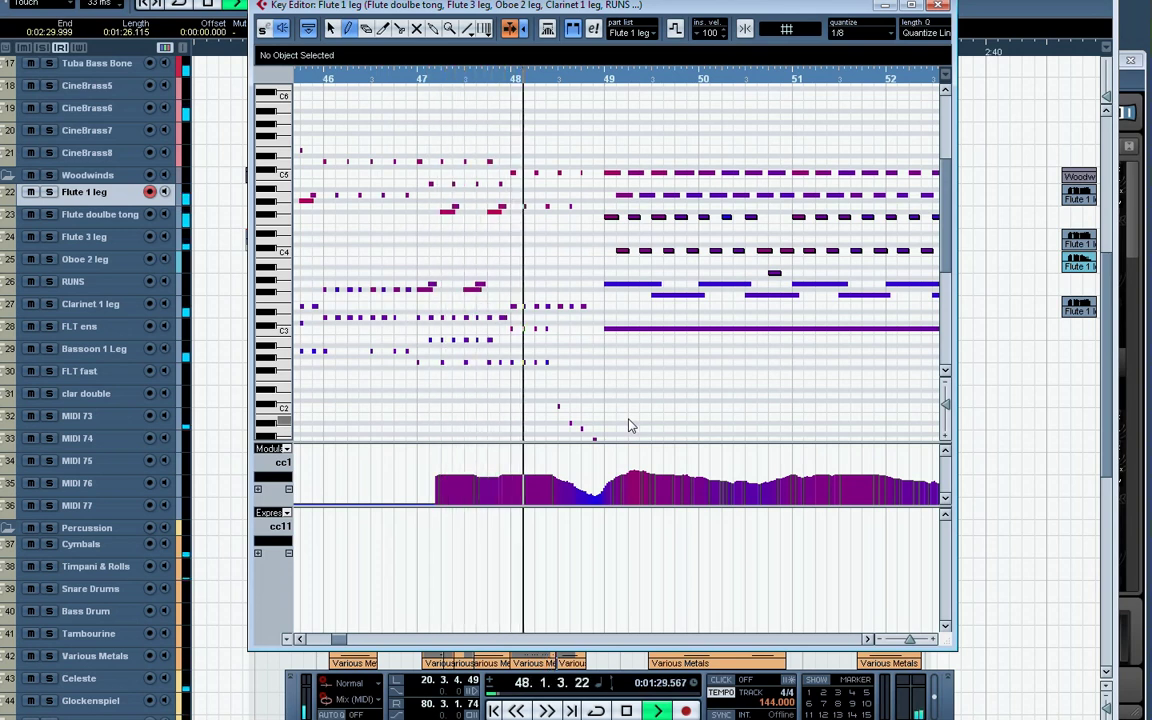
pyautogui.click(872, 641)
pyautogui.click(872, 641)
pyautogui.click(872, 641)
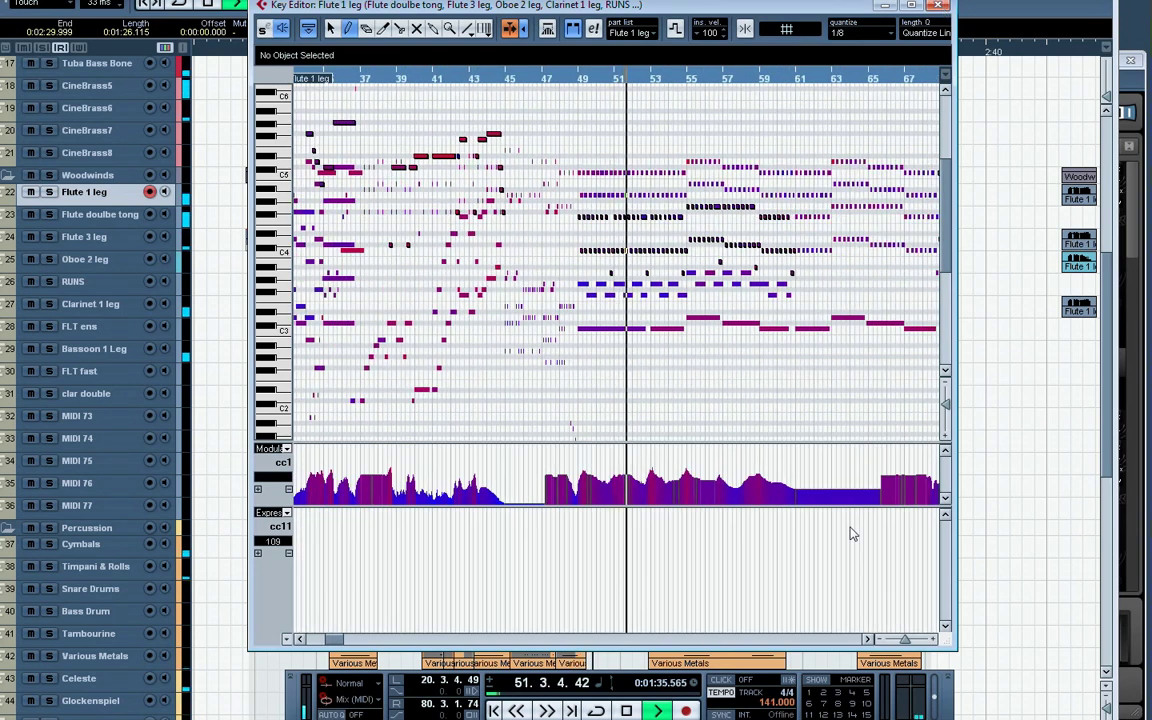
pyautogui.hscroll(2, 890, 153)
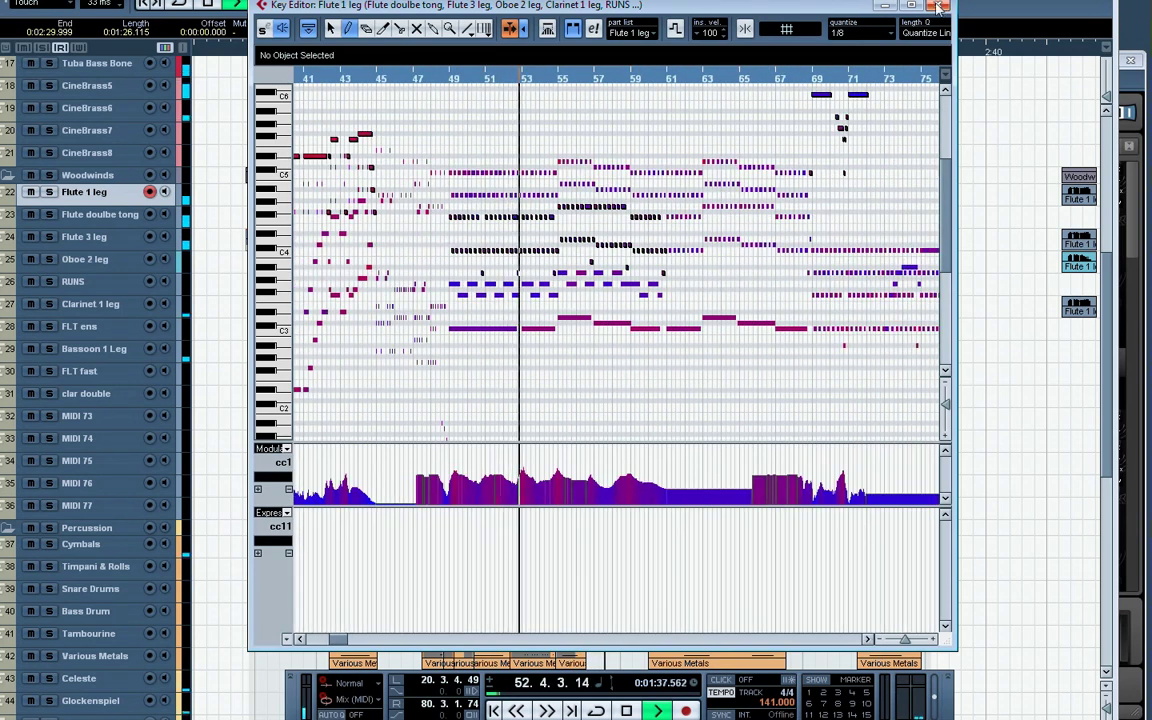
pyautogui.hotkey('ctrl', 'w')
# Open the Celeste and Glockenspiel parts in the Key Editor to inspect their notes, then close it
pyautogui.scroll(6, 993, 307)
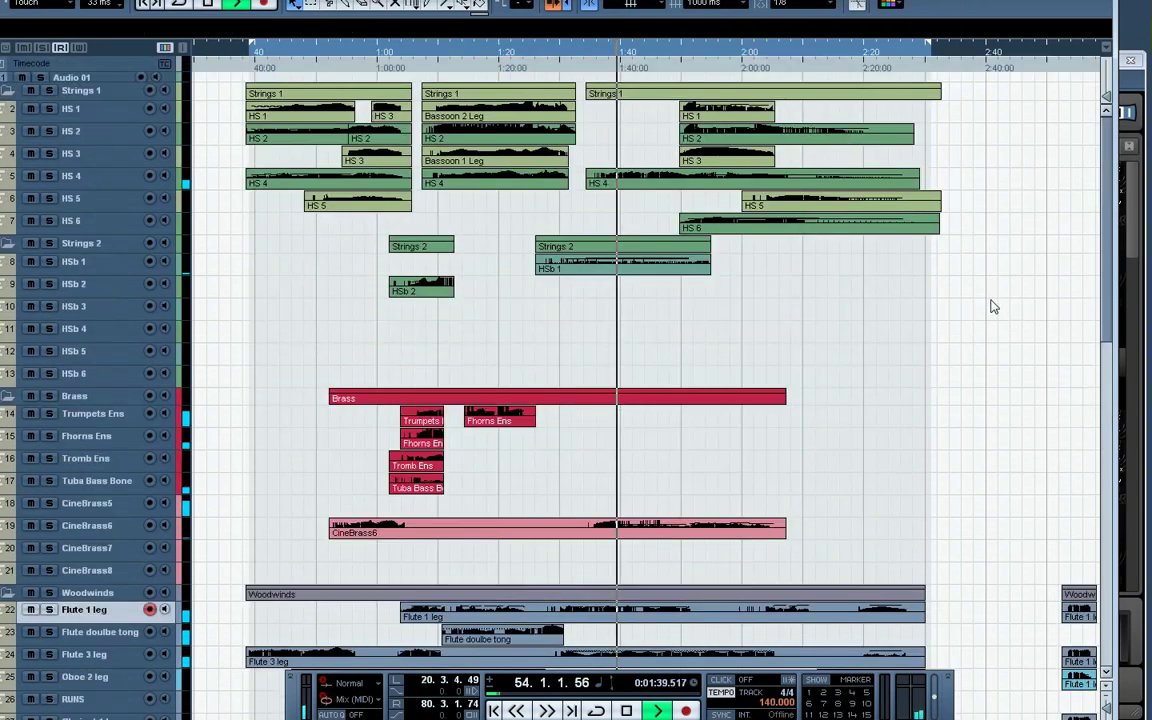
pyautogui.scroll(-2, 991, 310)
pyautogui.scroll(-6, 988, 318)
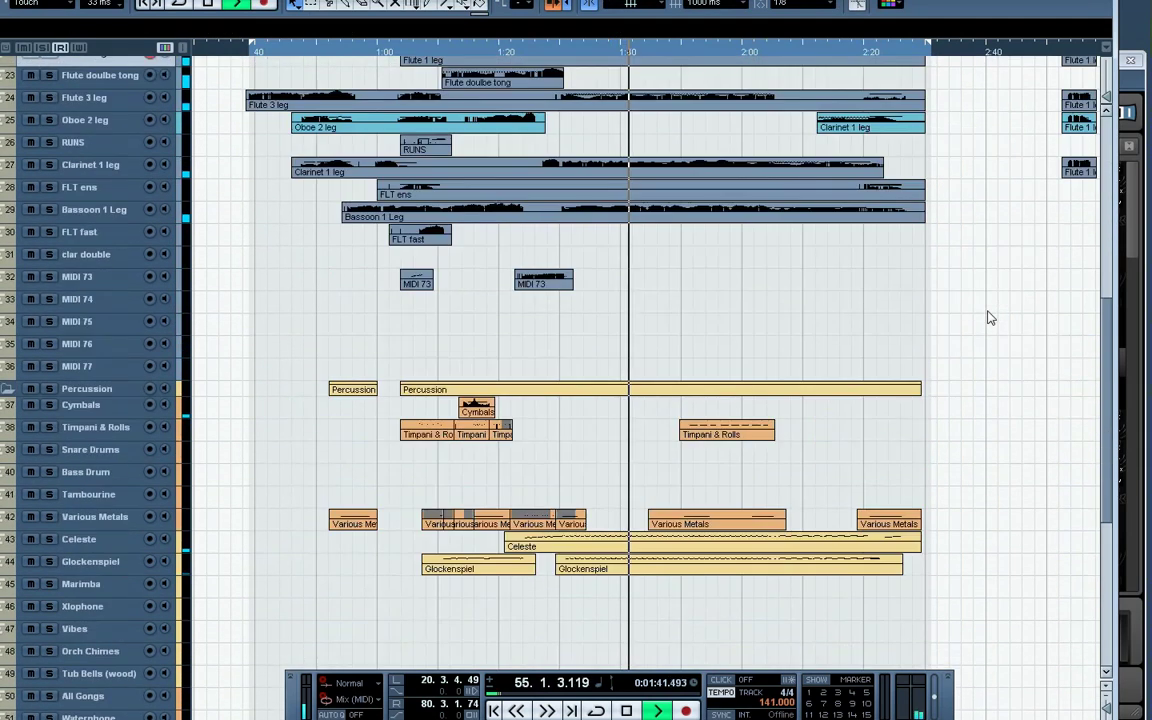
pyautogui.doubleClick(741, 543)
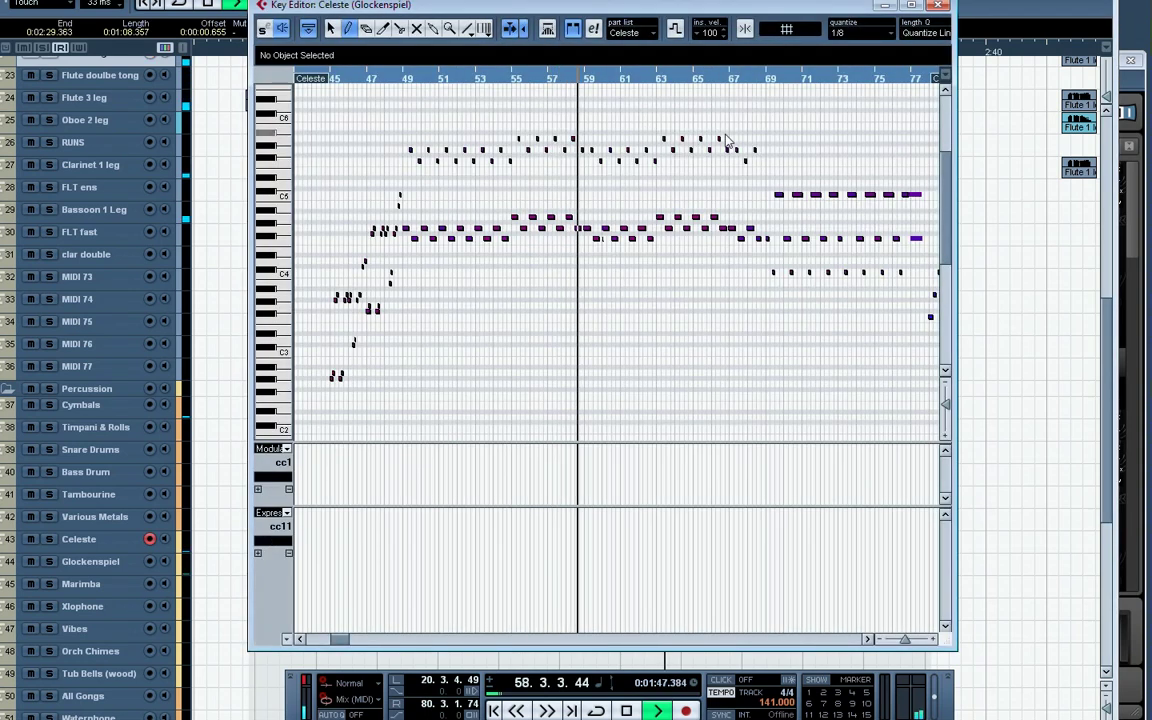
pyautogui.click(939, 5)
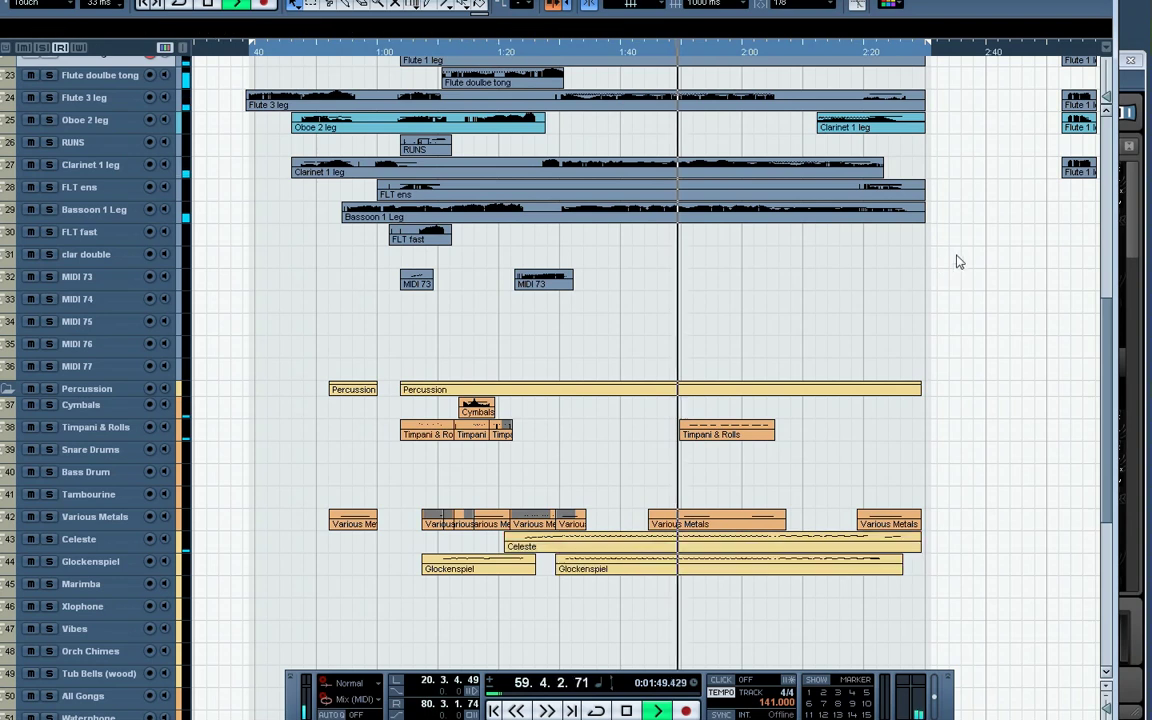
# Follow the playing cue across the string, brass and woodwind tracks towards its ending
pyautogui.scroll(3, 957, 262)
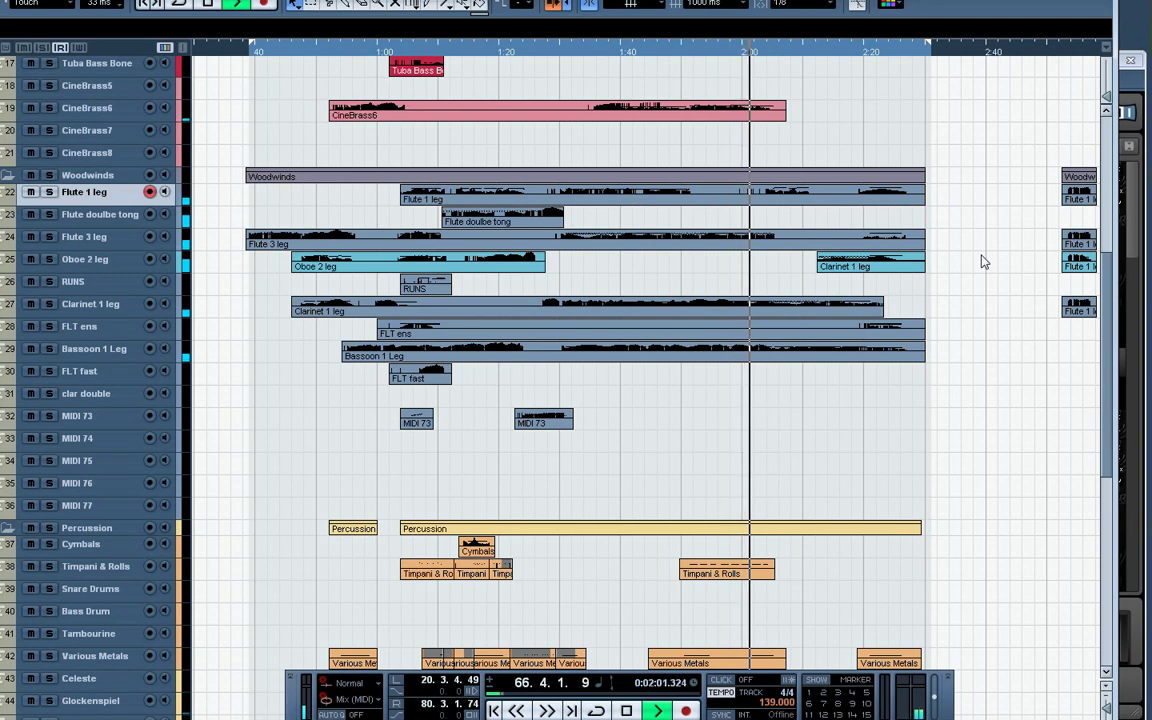
pyautogui.scroll(10, 982, 262)
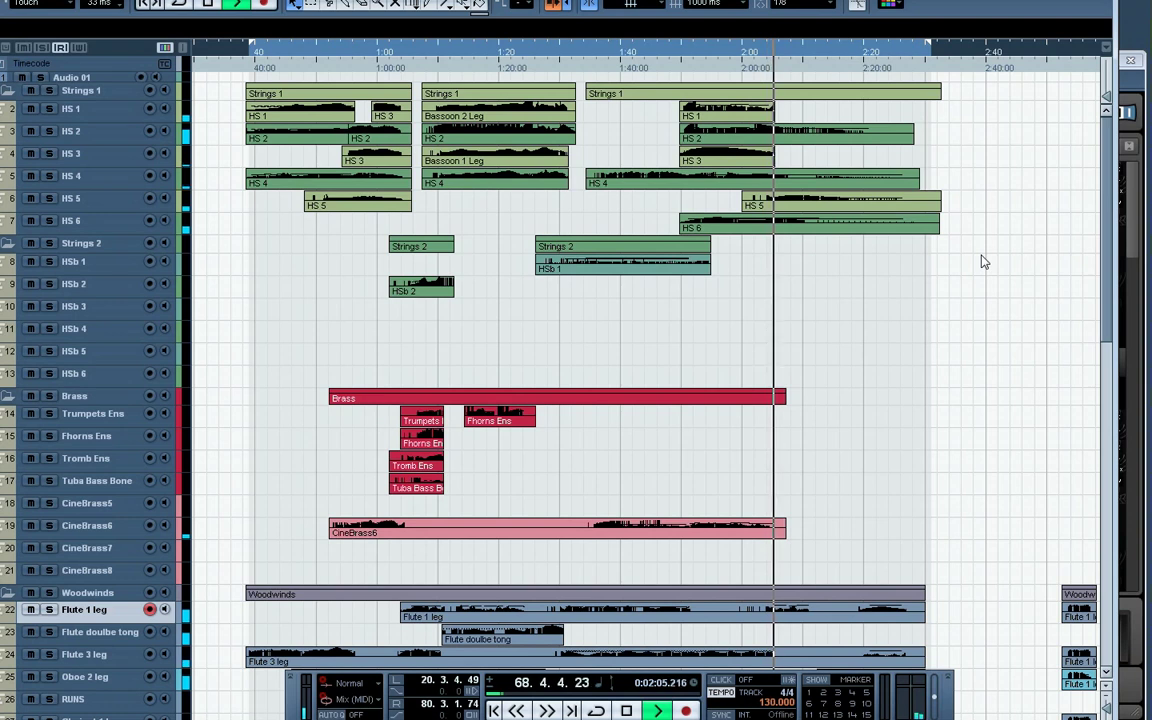
pyautogui.scroll(-3, 982, 262)
pyautogui.scroll(-3, 982, 262)
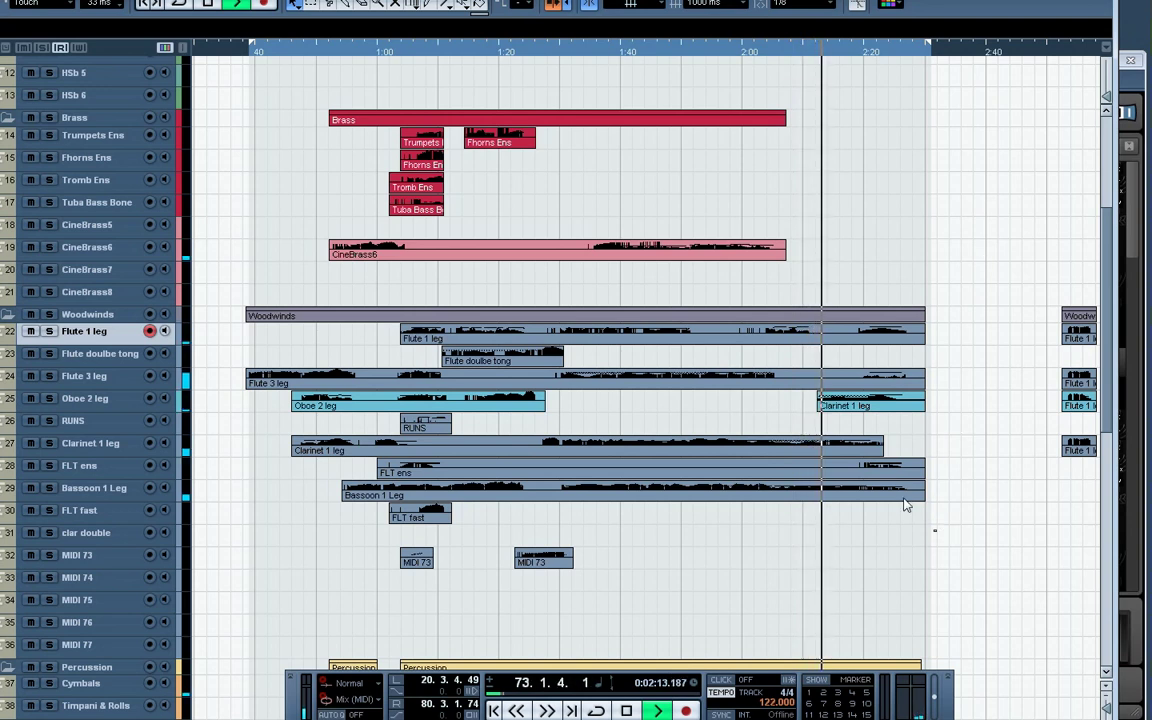
# Open the overlapping woodwind parts near the cue's end in the Key Editor, examine their closing bars, and close the editor
pyautogui.moveTo(812, 345); pyautogui.dragTo(833, 337)
pyautogui.doubleClick(833, 337)
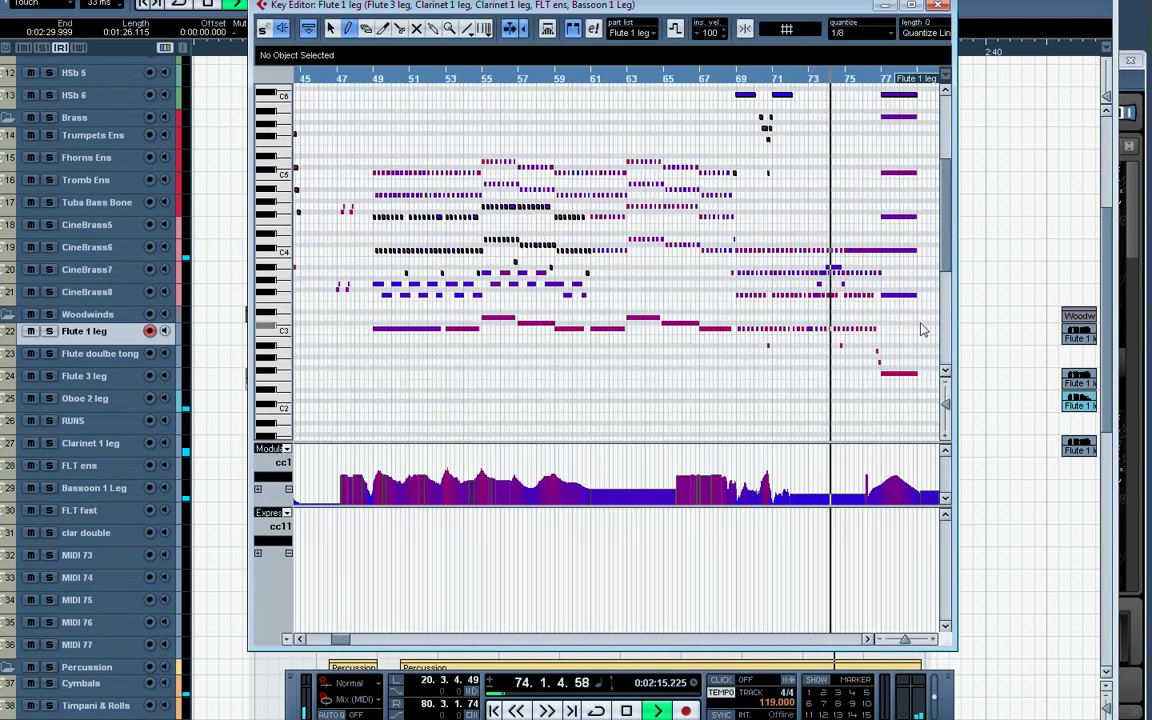
pyautogui.scroll(3, 922, 330)
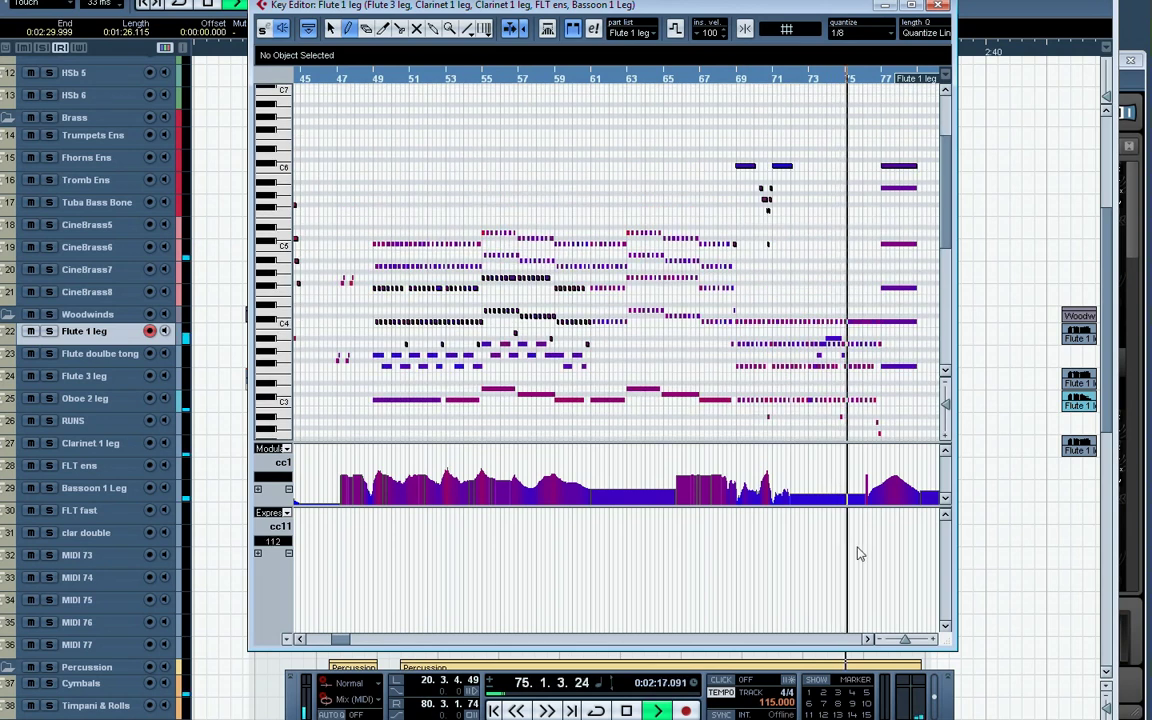
pyautogui.click(867, 639)
pyautogui.click(867, 639)
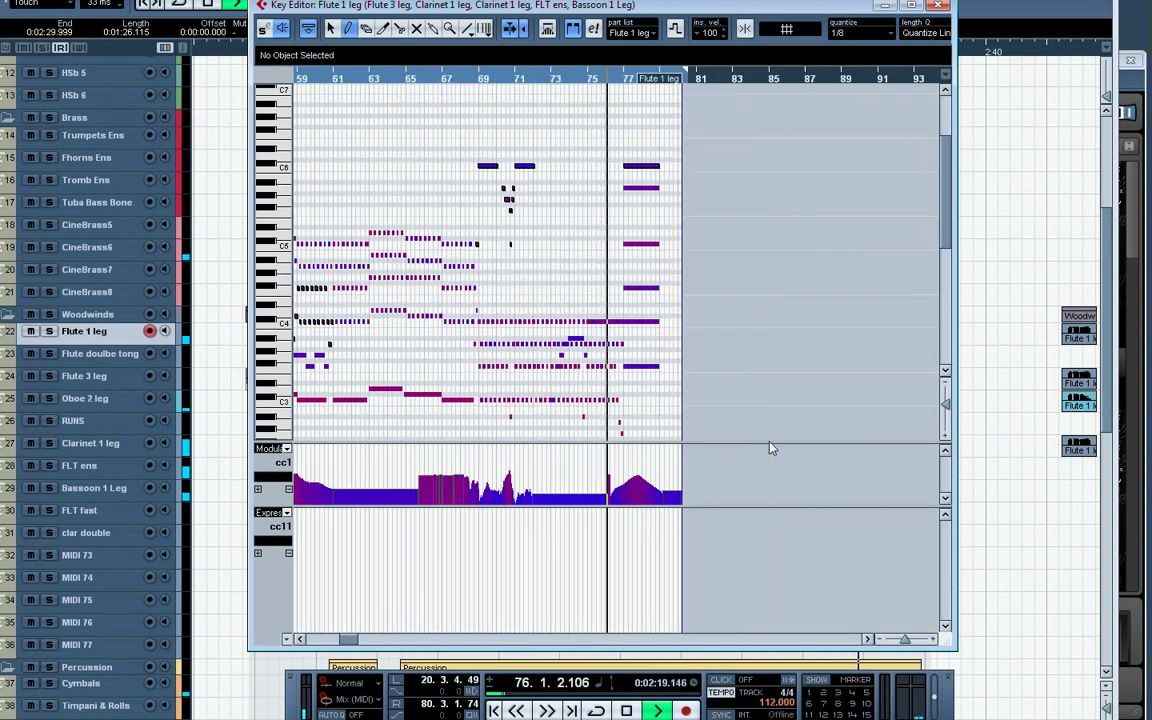
pyautogui.press('h')
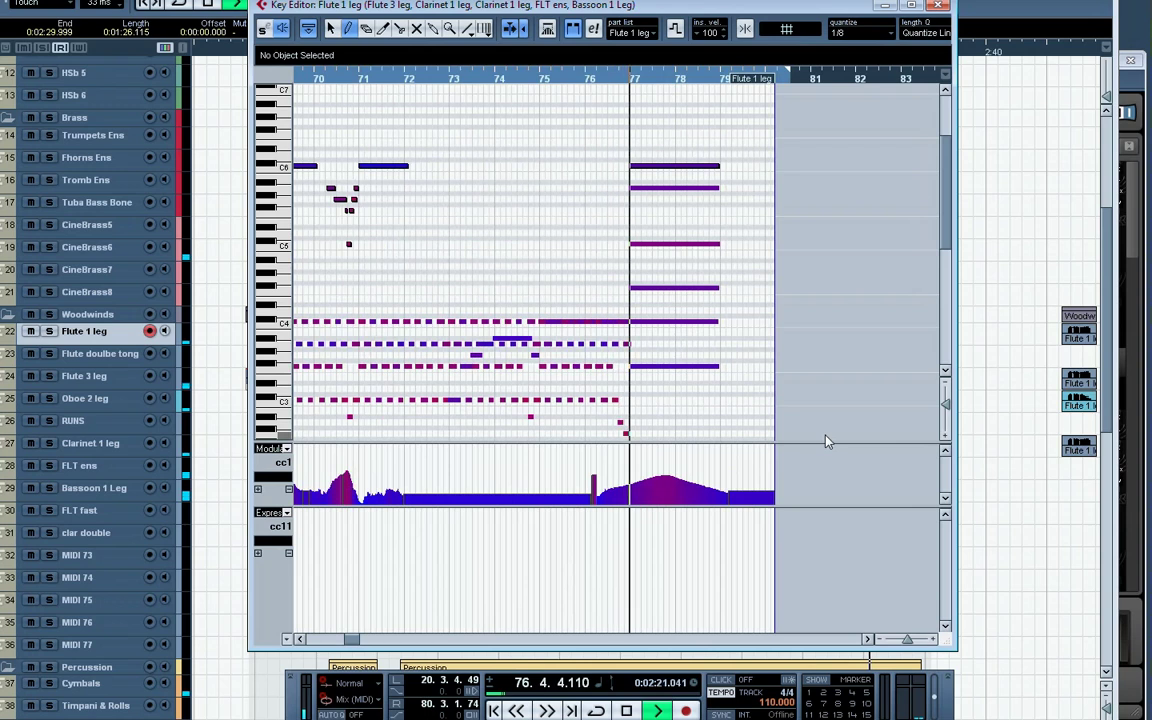
pyautogui.click(940, 7)
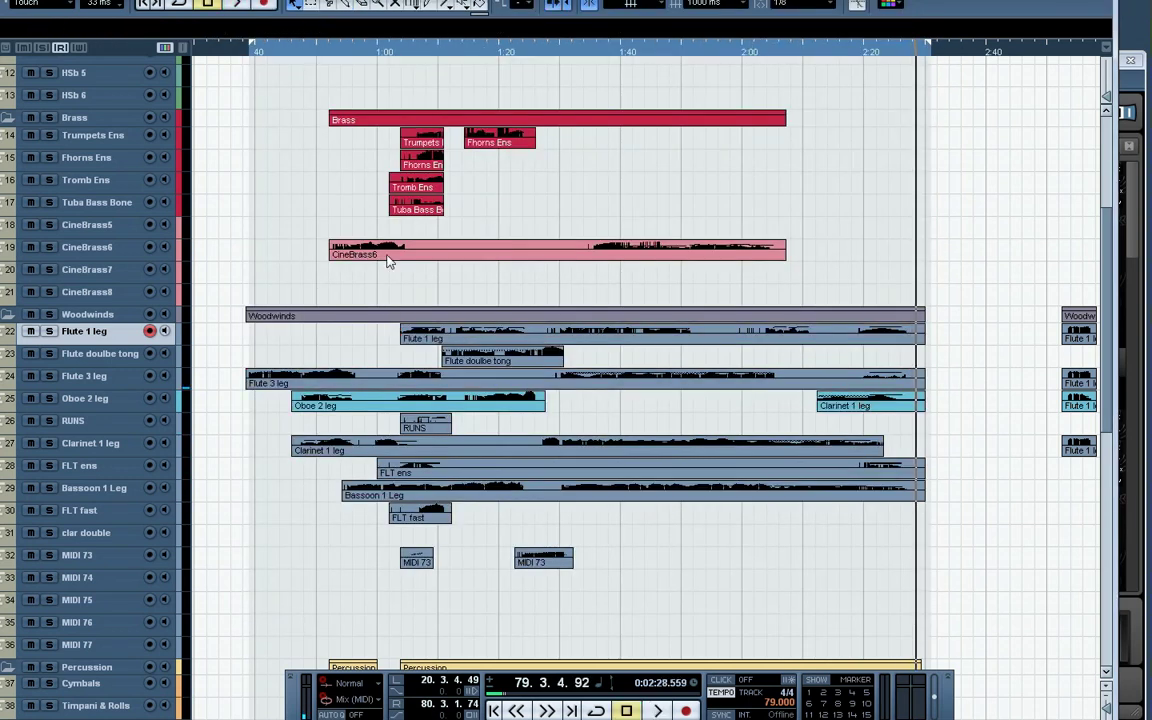
# Move the playback position to 0:00:38.000, just before the cue, and bring the string tracks into view
pyautogui.click(244, 52)
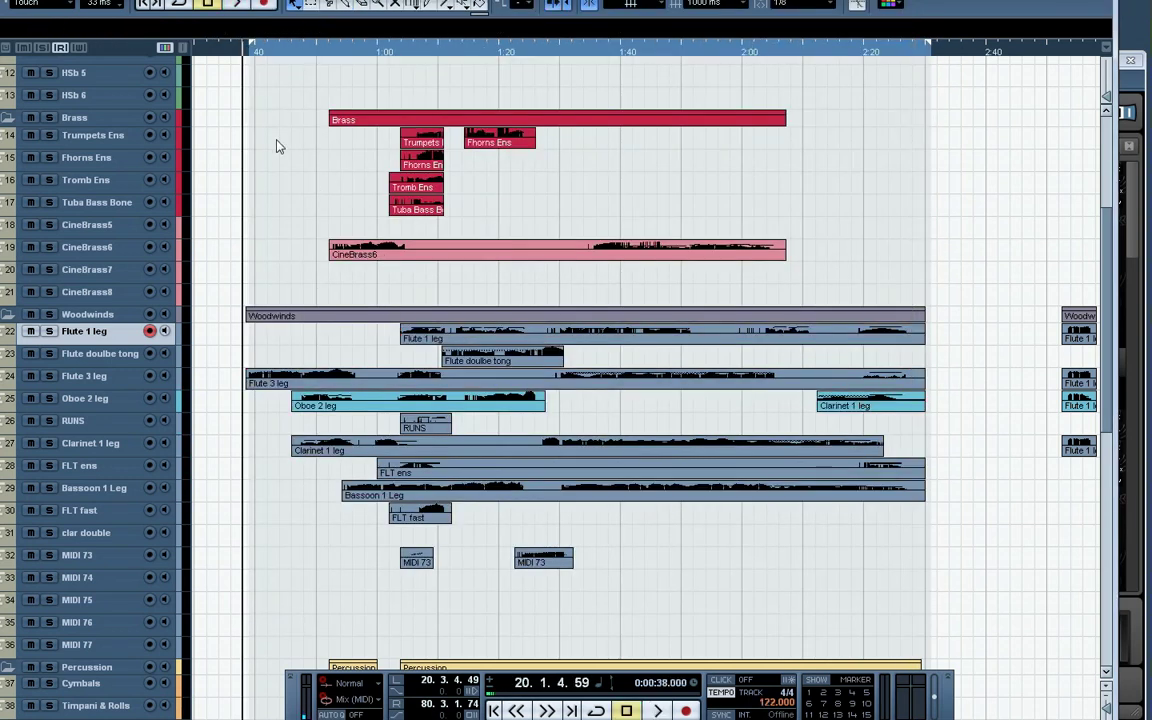
pyautogui.scroll(5, 282, 217)
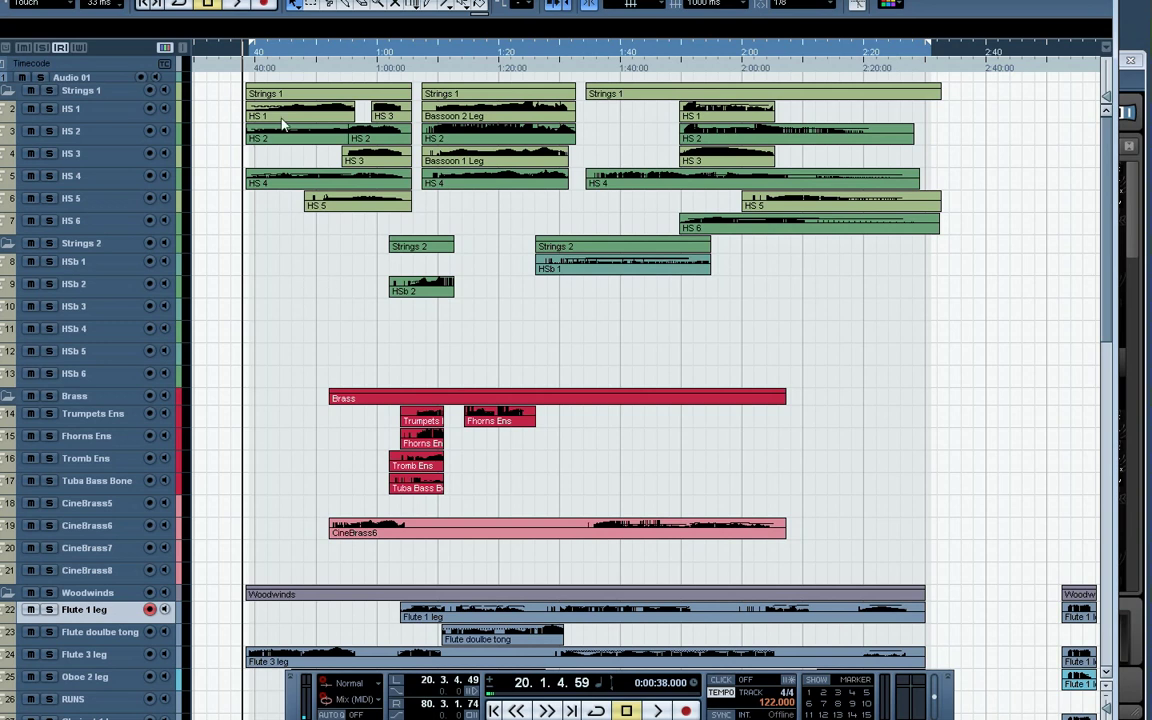
# Select the HSb 1 track and the Trumpets Ens track in turn, and look over the string, brass, woodwind and percussion parts
pyautogui.click(98, 269)
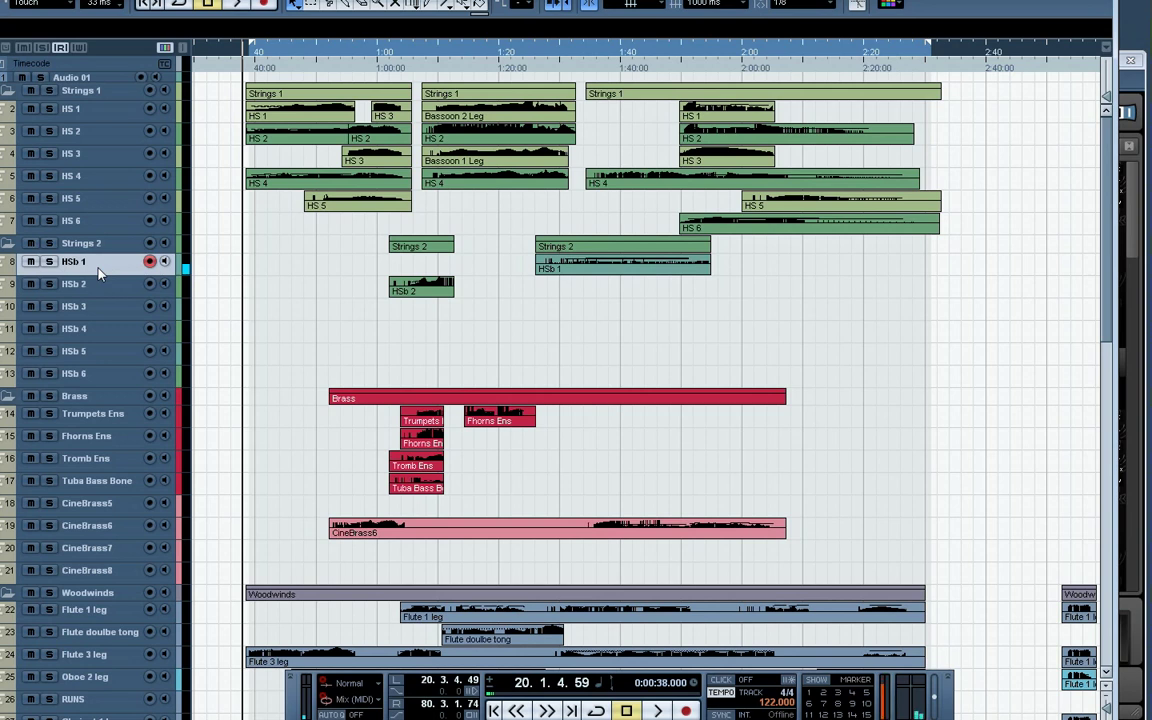
pyautogui.click(131, 415)
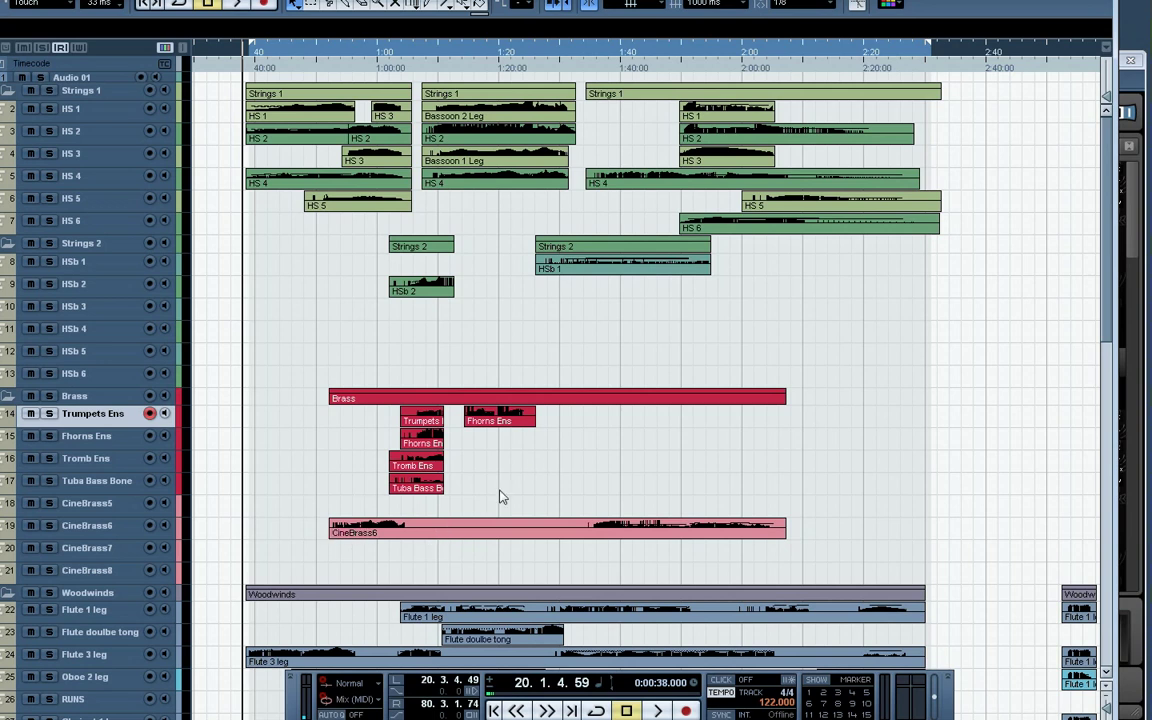
pyautogui.scroll(-3, 595, 490)
pyautogui.scroll(3, 609, 496)
pyautogui.scroll(-14, 325, 365)
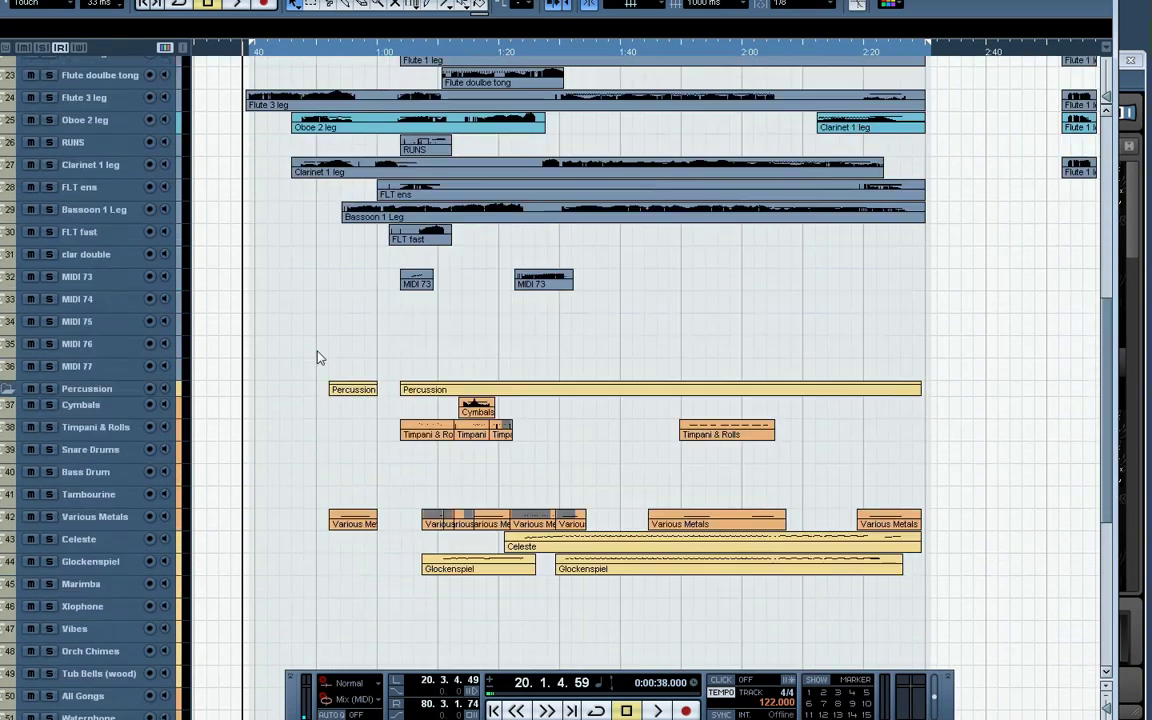
pyautogui.scroll(9, 265, 300)
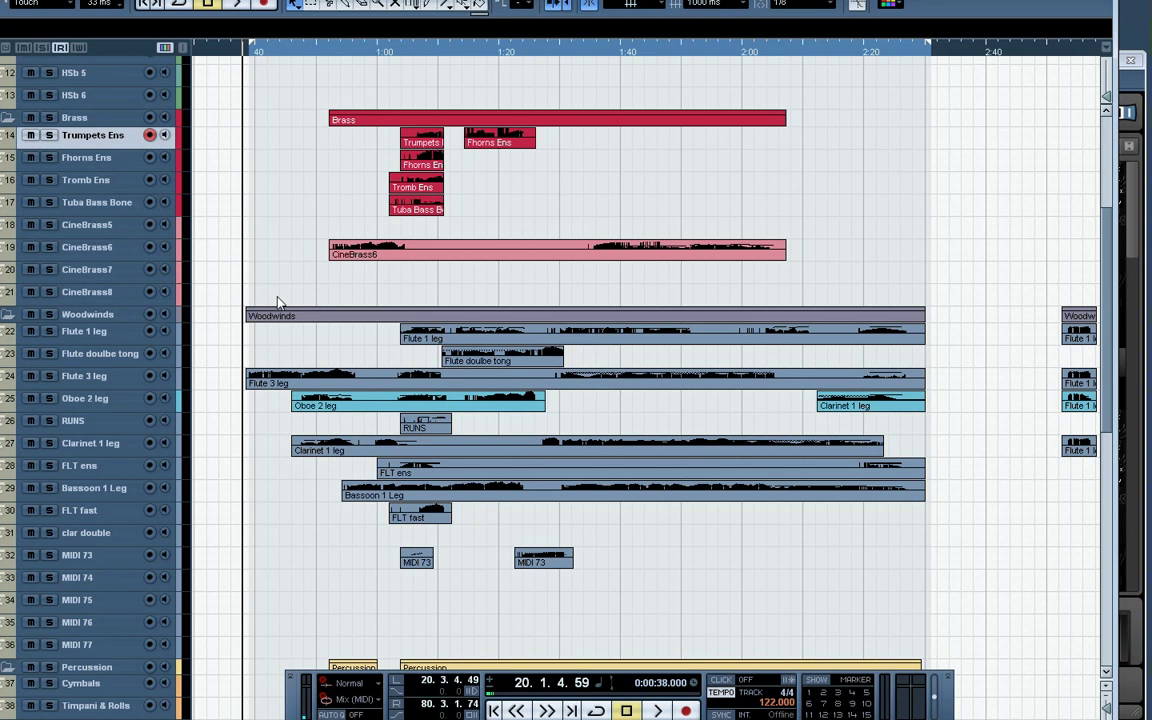
pyautogui.scroll(5, 300, 280)
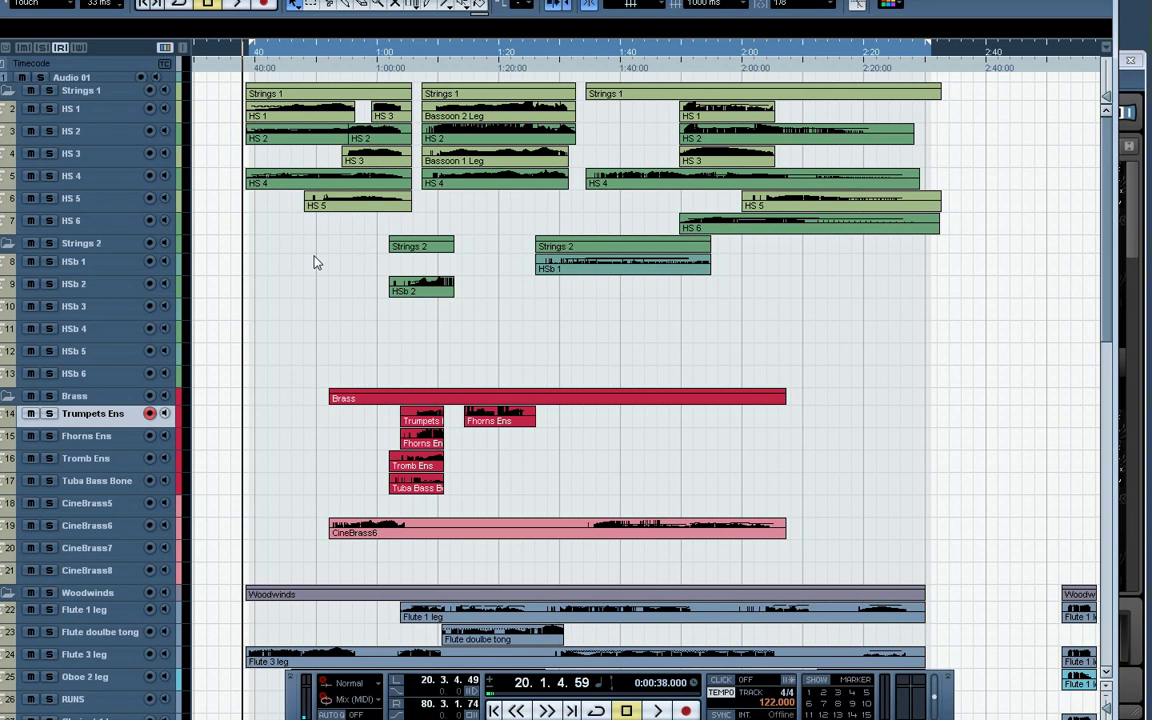
# Survey the arrangement from the brass and woodwinds through the percussion and the Keys and FX tracks, ending back at the woodwinds
pyautogui.scroll(-5, 330, 287)
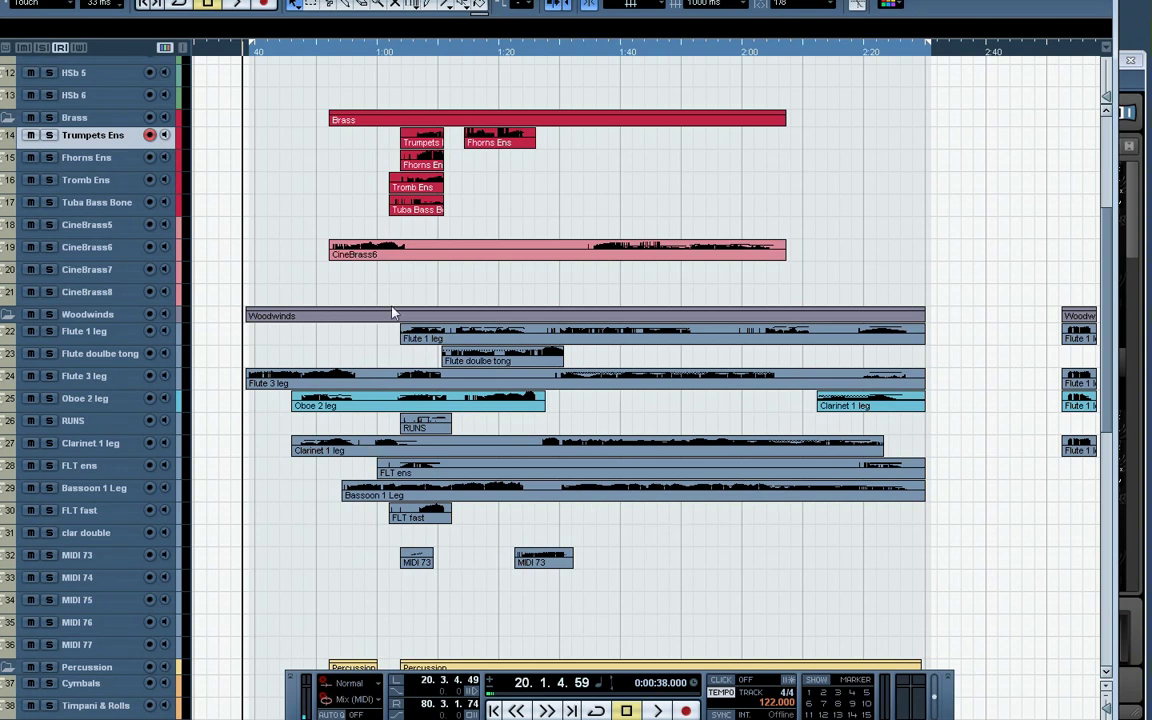
pyautogui.scroll(-7, 333, 347)
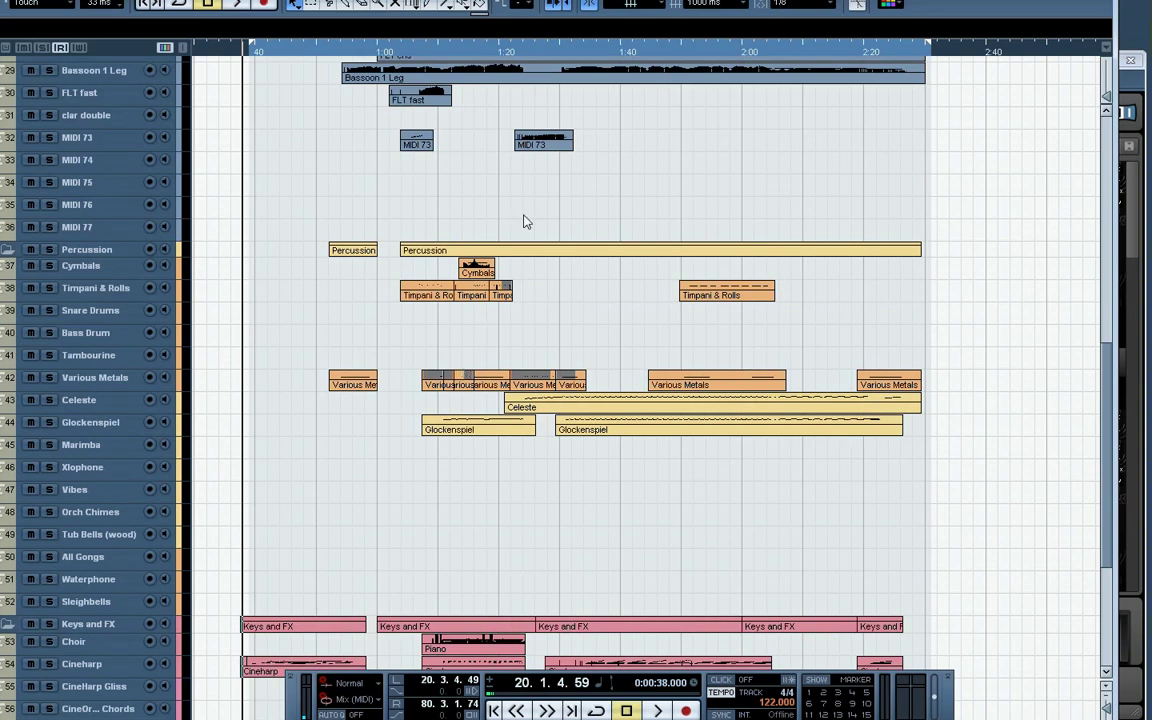
pyautogui.scroll(-3, 805, 492)
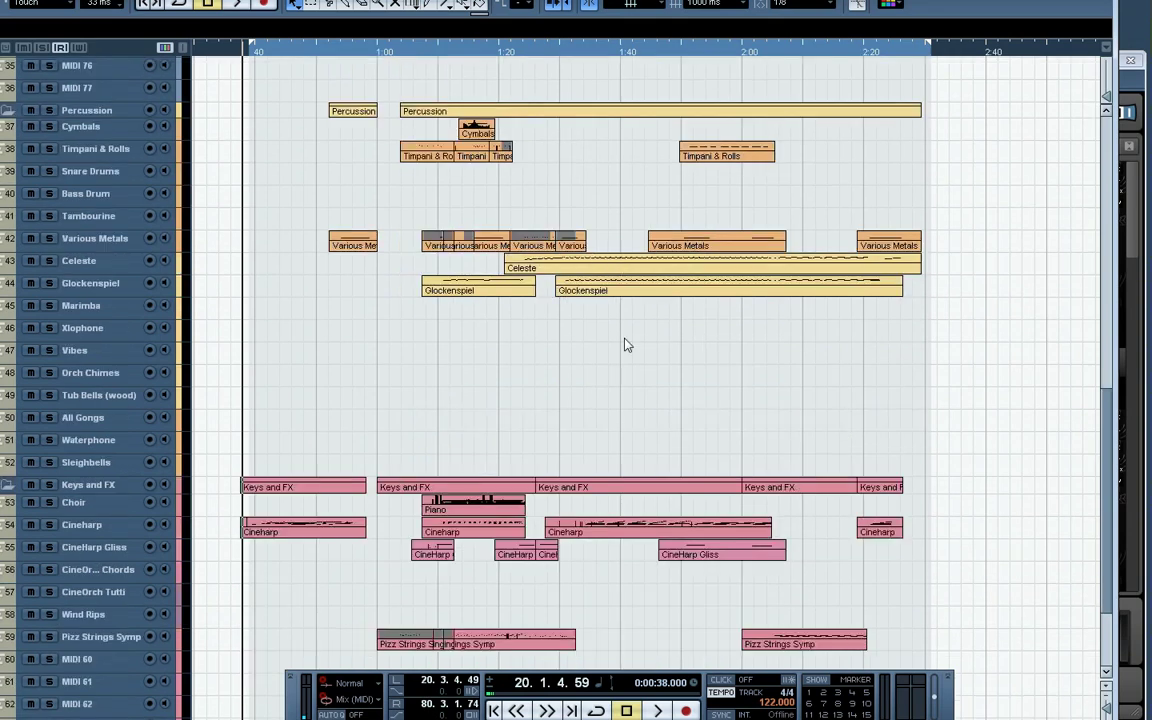
pyautogui.scroll(-3, 623, 347)
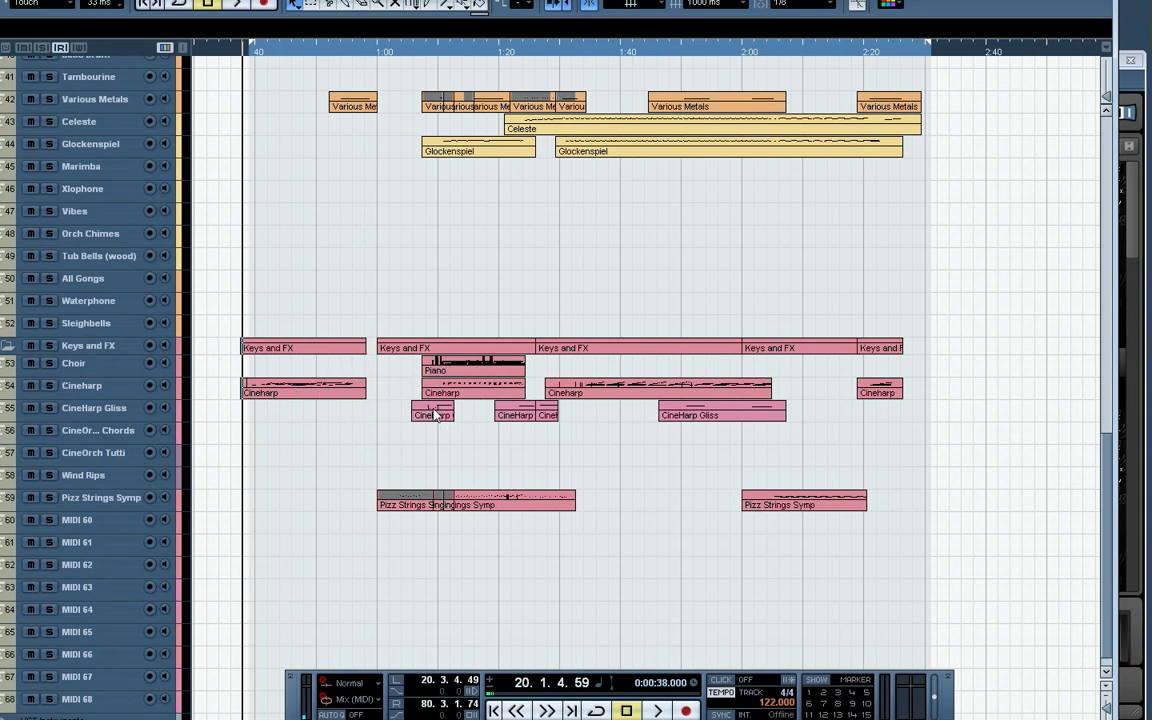
pyautogui.scroll(8, 750, 315)
pyautogui.scroll(2, 740, 313)
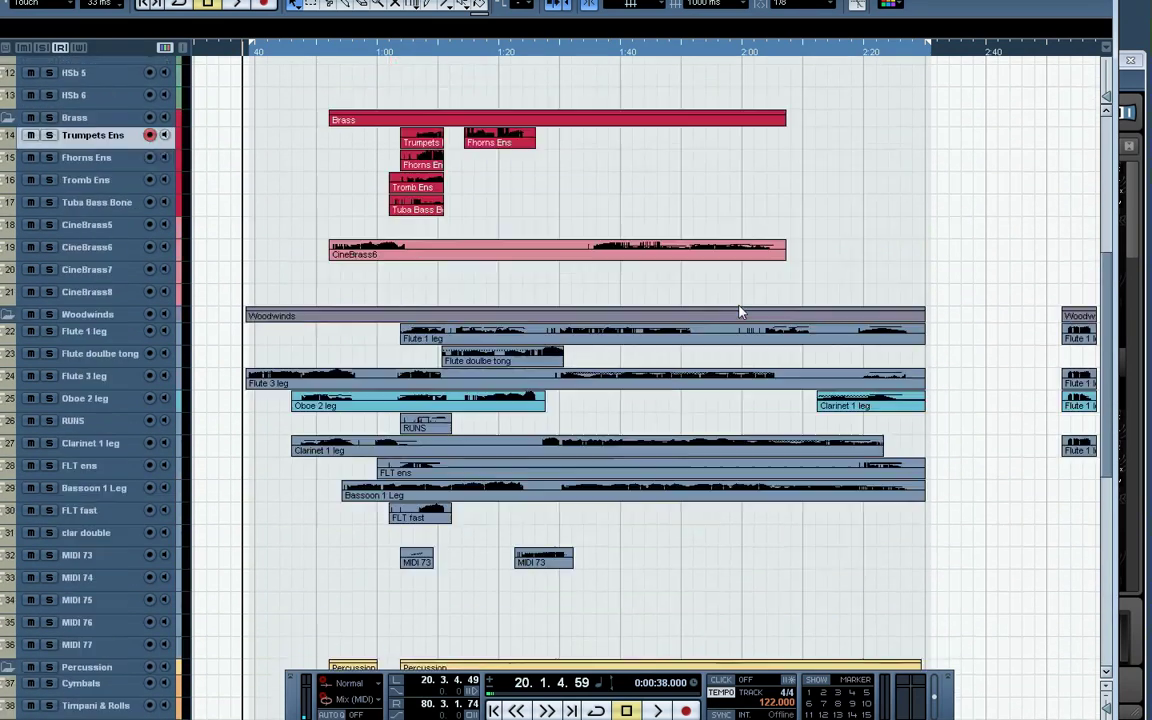
# Mute the Woodwinds folder and listen to the cue without it from 0:01:10.000, stopping shortly after 1:30
pyautogui.moveTo(447, 58)
pyautogui.mouseDown()
pyautogui.moveTo(437, 77)
pyautogui.moveTo(445, 69)
pyautogui.mouseUp()
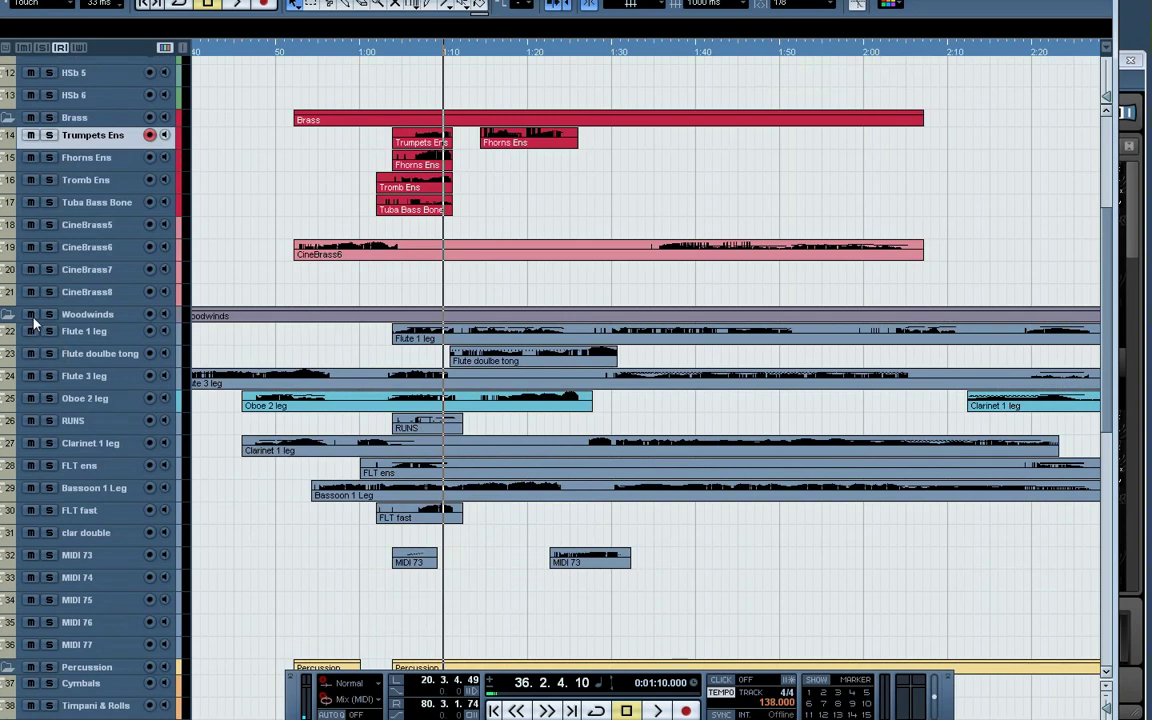
pyautogui.click(30, 314)
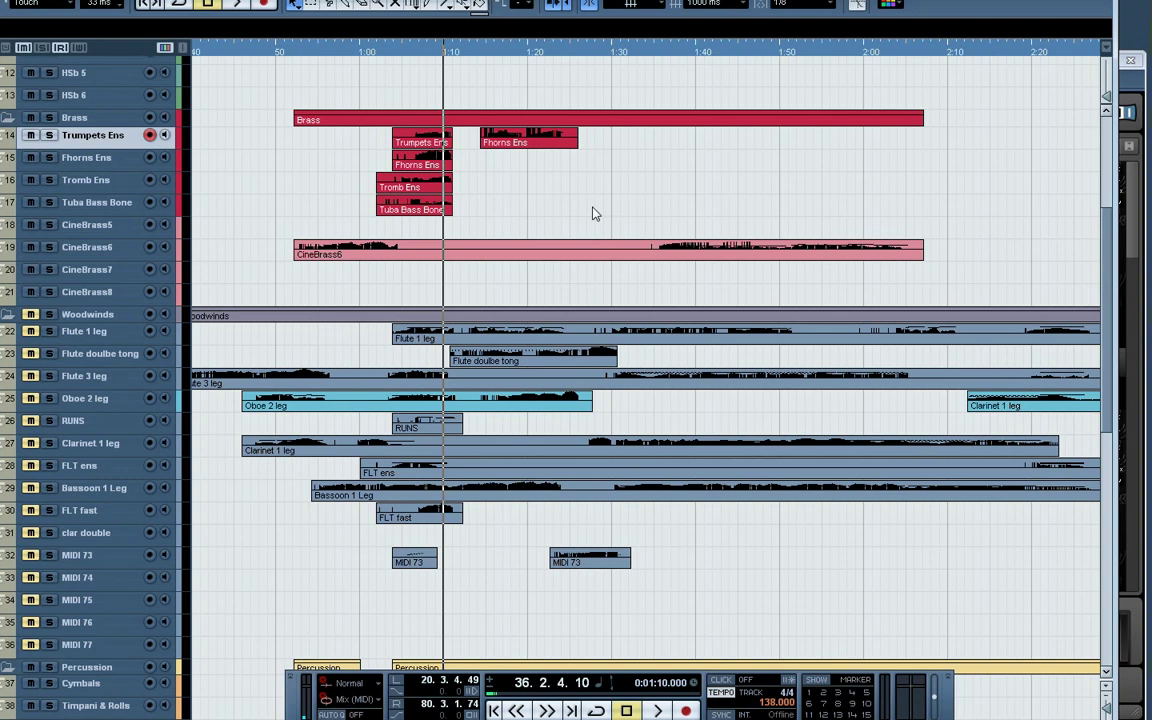
pyautogui.press('space')
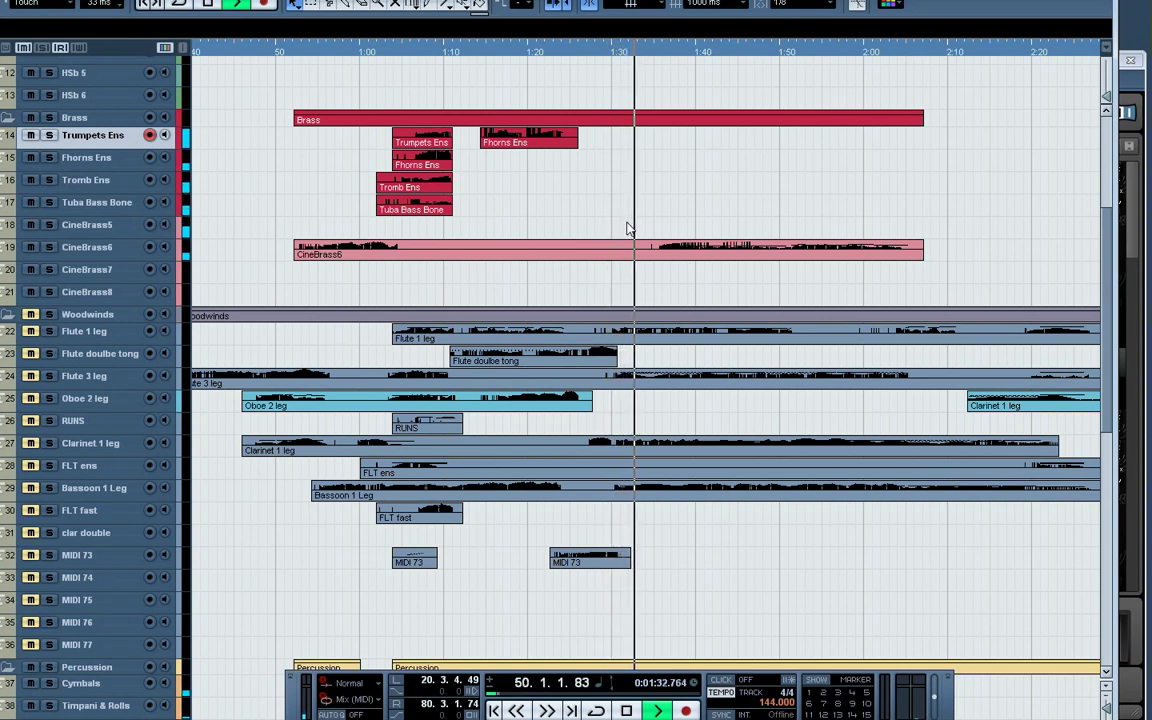
pyautogui.press('space')
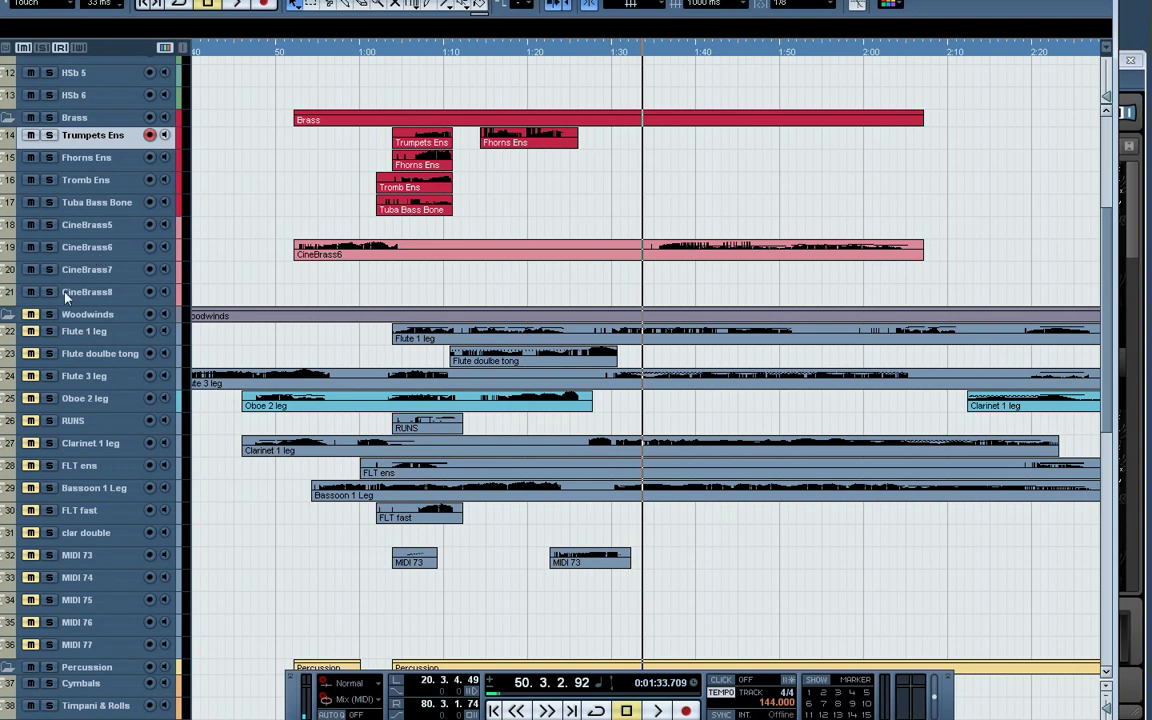
# Unmute the Woodwinds folder and listen to the same passage from 0:01:13.000 with the woodwinds included
pyautogui.click(468, 52)
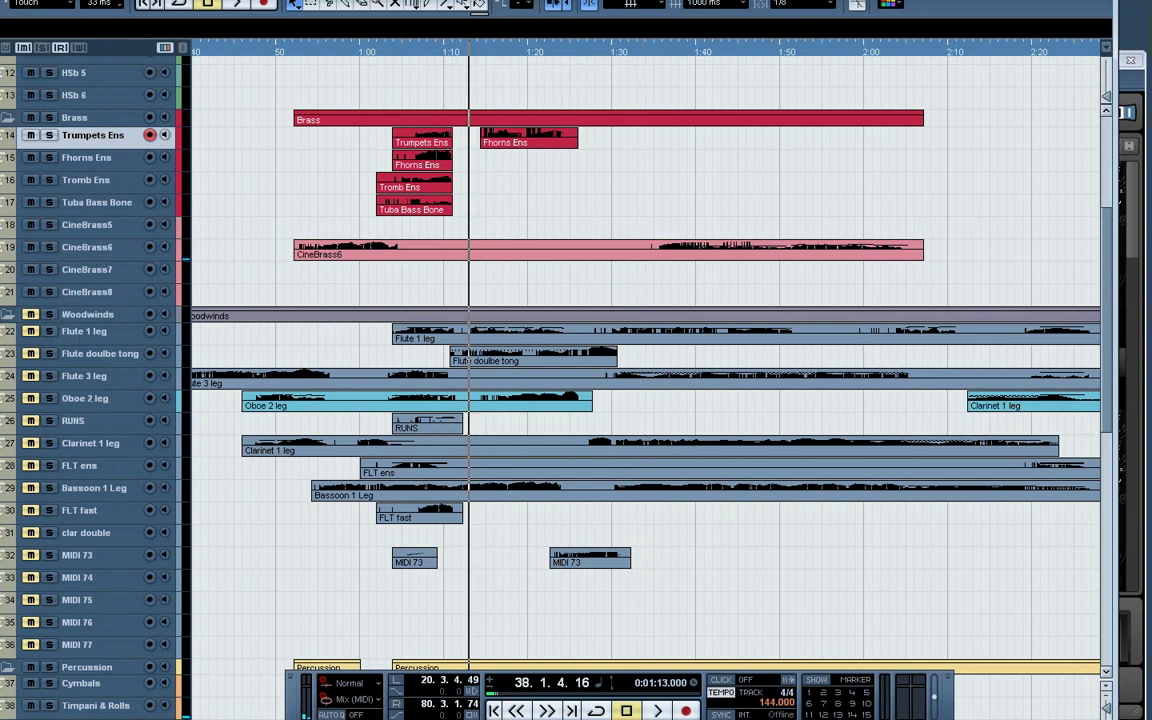
pyautogui.click(31, 315)
pyautogui.press('space')
pyautogui.press('h')
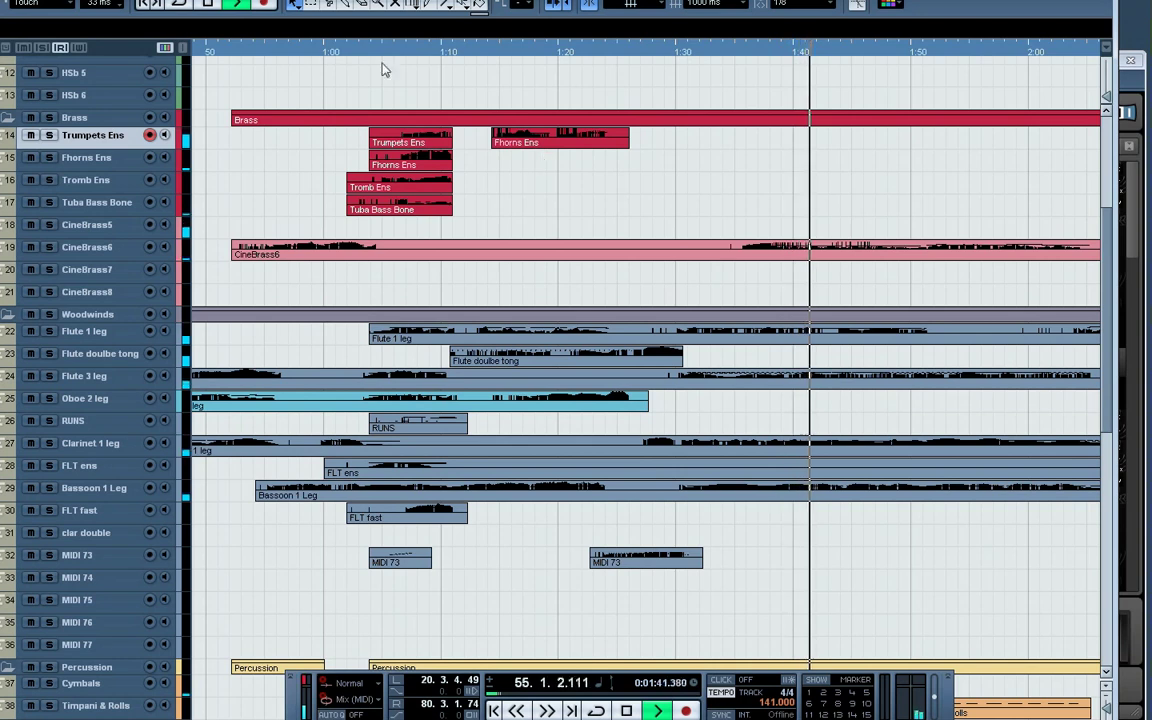
pyautogui.press('space')
# Solo the Woodwinds folder for playback from the cue's start and select all of its woodwind parts
pyautogui.click(80, 314)
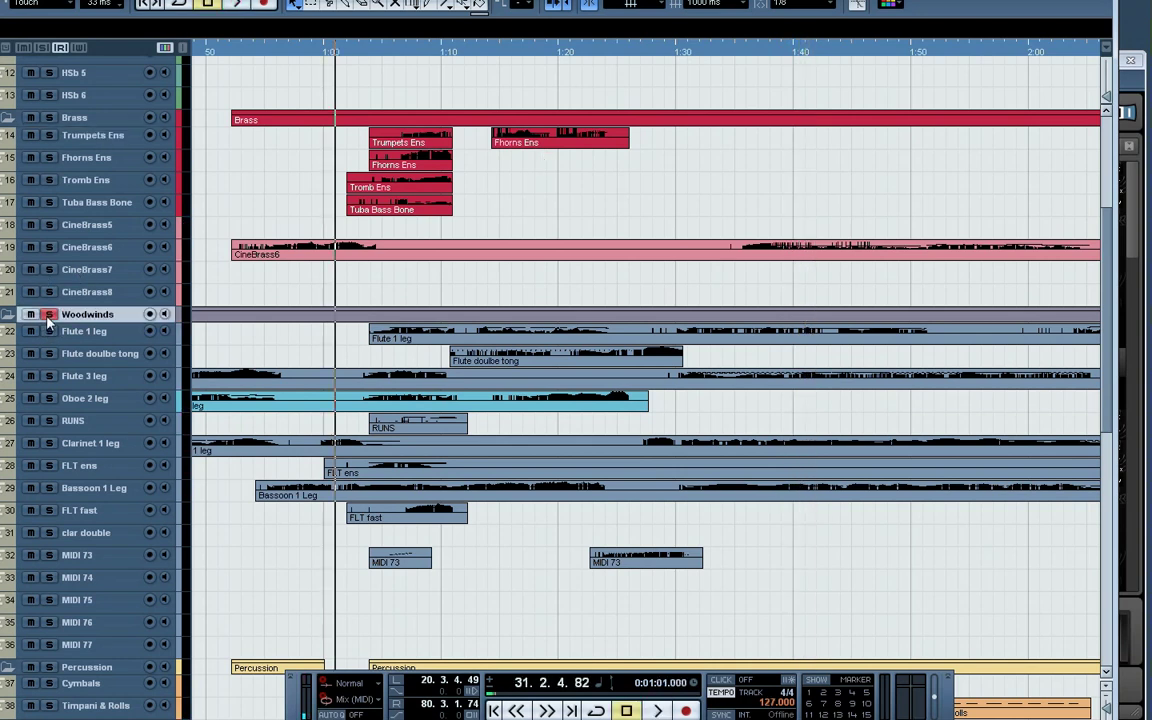
pyautogui.click(49, 314)
pyautogui.moveTo(247, 55); pyautogui.dragTo(216, 55)
pyautogui.moveTo(885, 555); pyautogui.dragTo(275, 296)
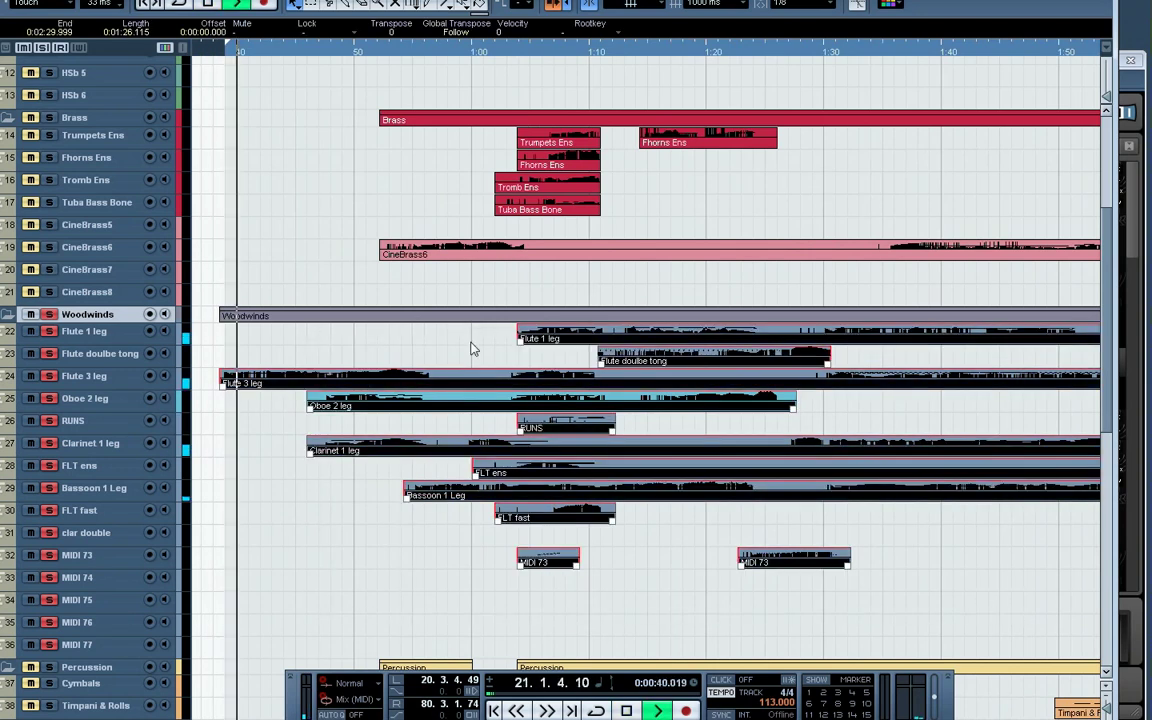
# Open the selected woodwind parts in the Key Editor, select the long C4 note near bar 24, and follow the playing notes to bar 30
pyautogui.doubleClick(548, 339)
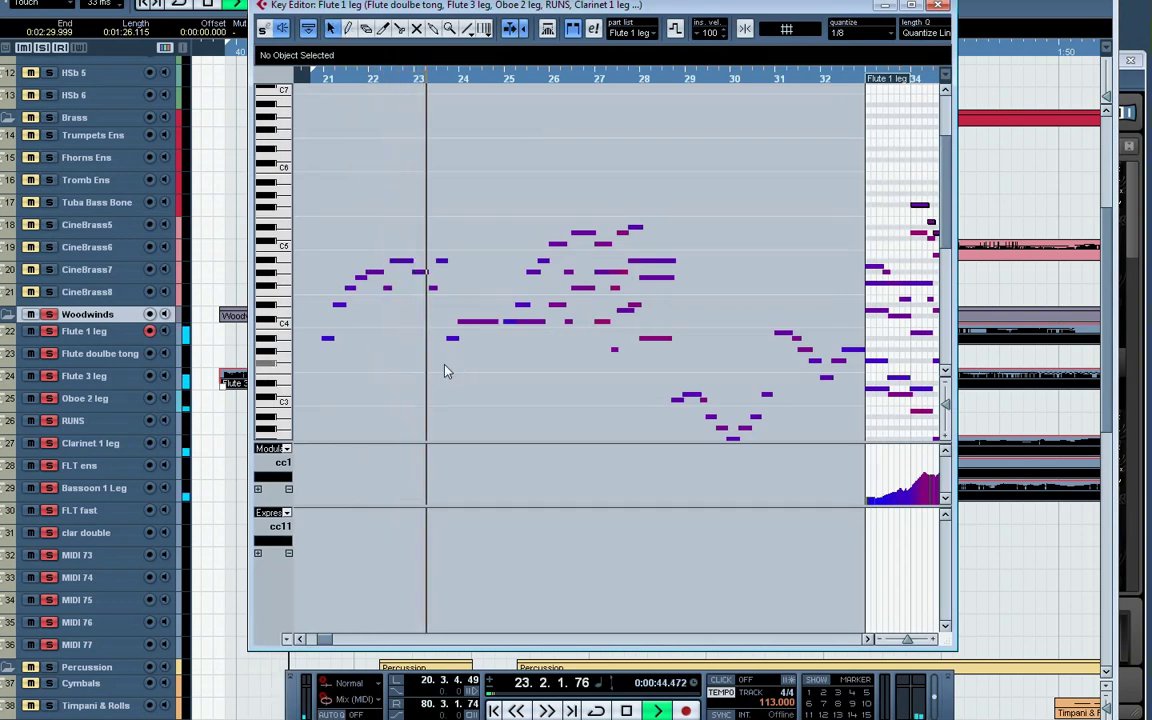
pyautogui.click(476, 323)
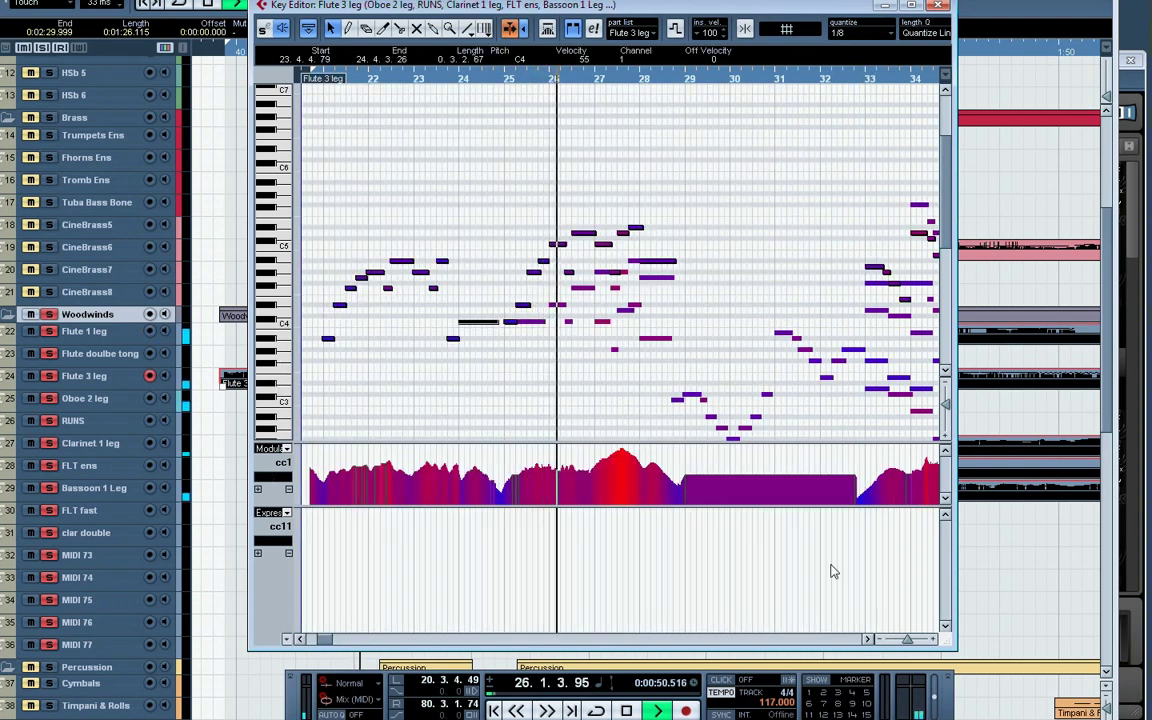
pyautogui.press('h')
pyautogui.press('h')
pyautogui.press('h')
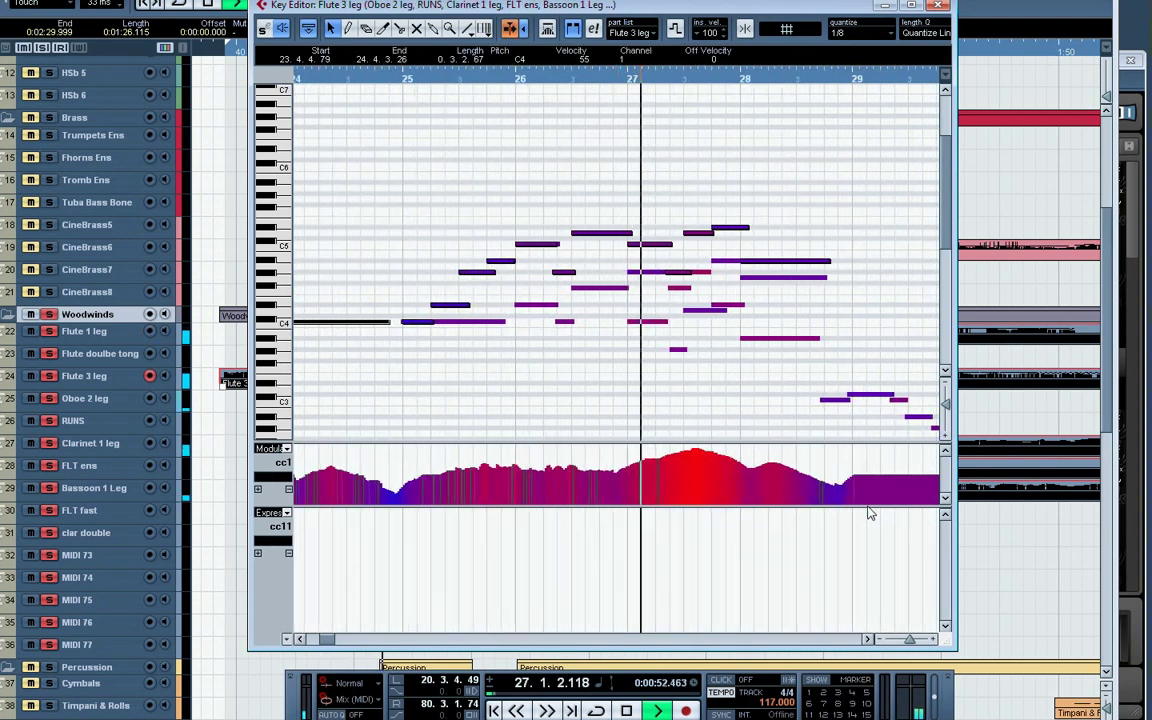
pyautogui.press('g')
pyautogui.press('g')
pyautogui.press('g')
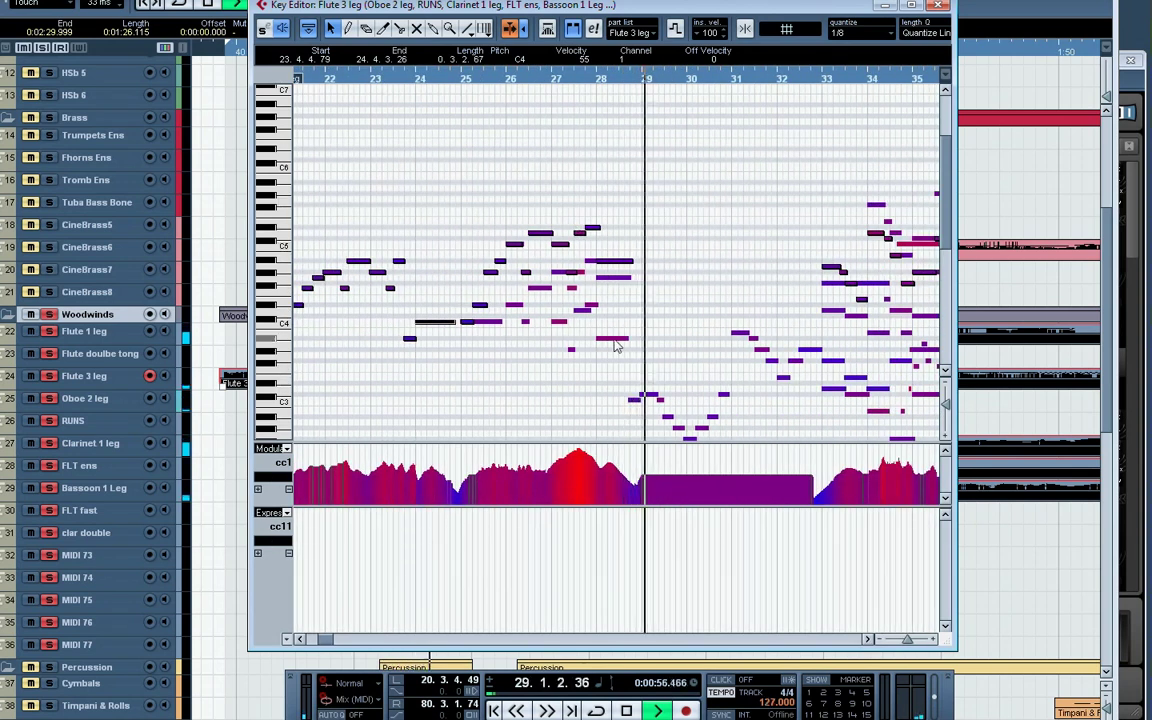
pyautogui.press('g')
pyautogui.scroll(-3, 706, 355)
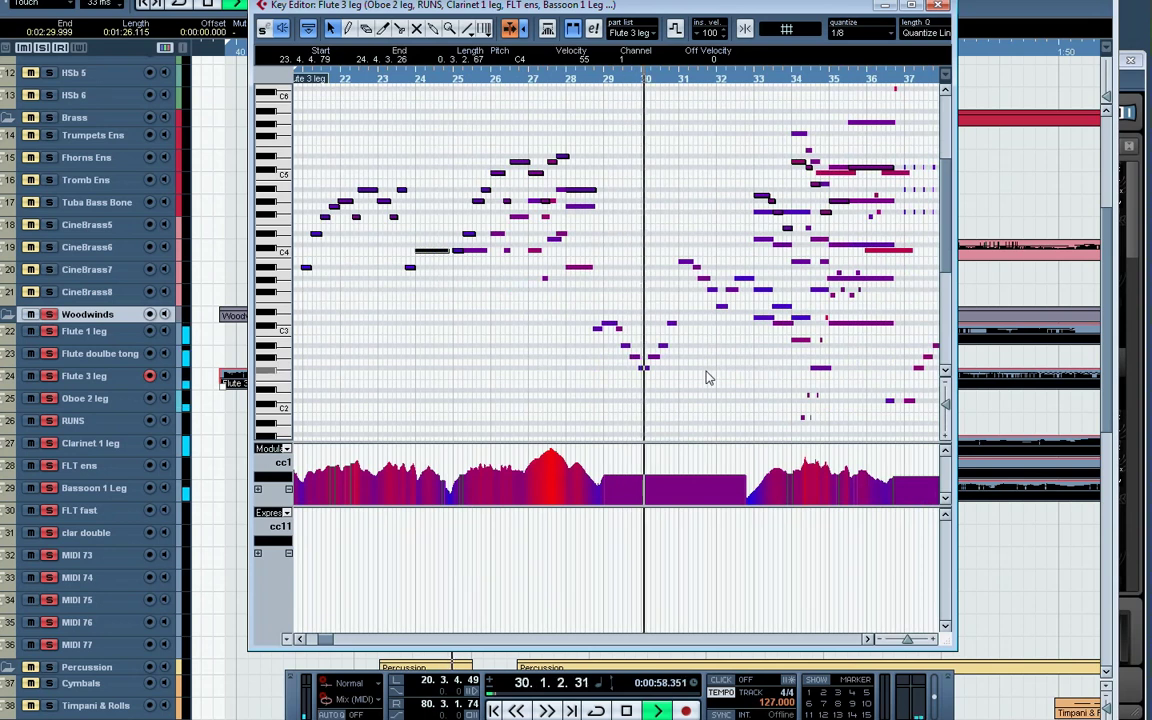
# Follow the woodwind notes and the Flute 3 leg modulation curve in the Key Editor from bar 30 to bar 37
pyautogui.press('h')
pyautogui.press('h')
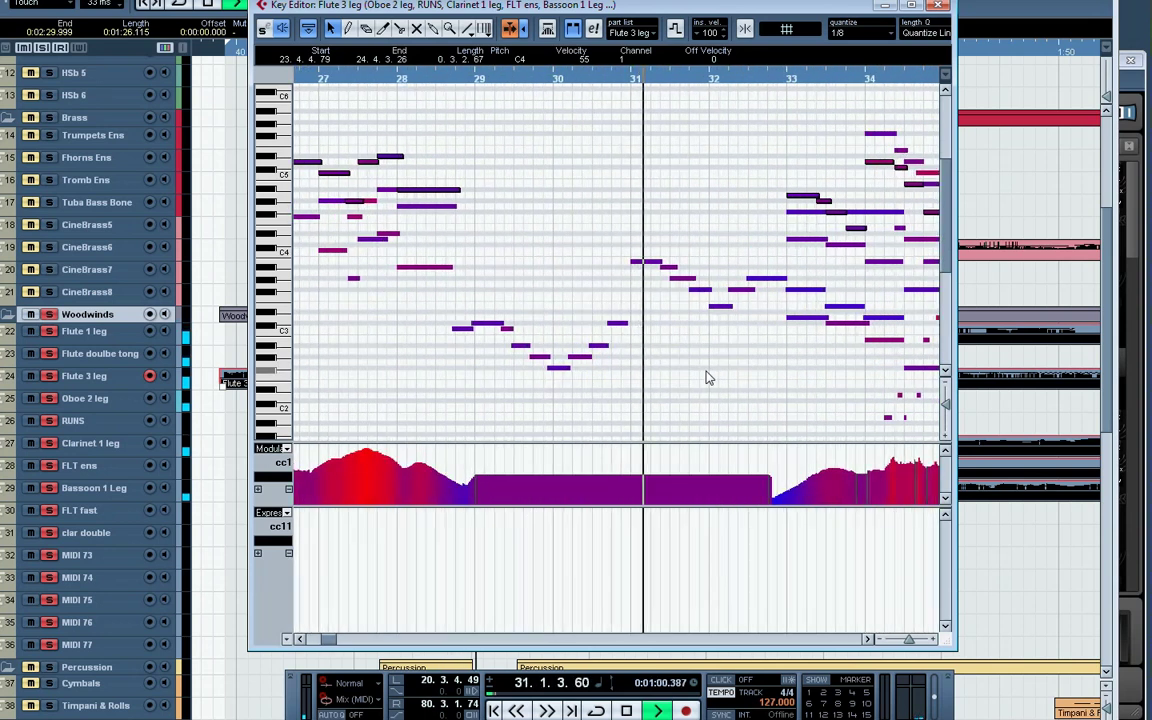
pyautogui.press('h')
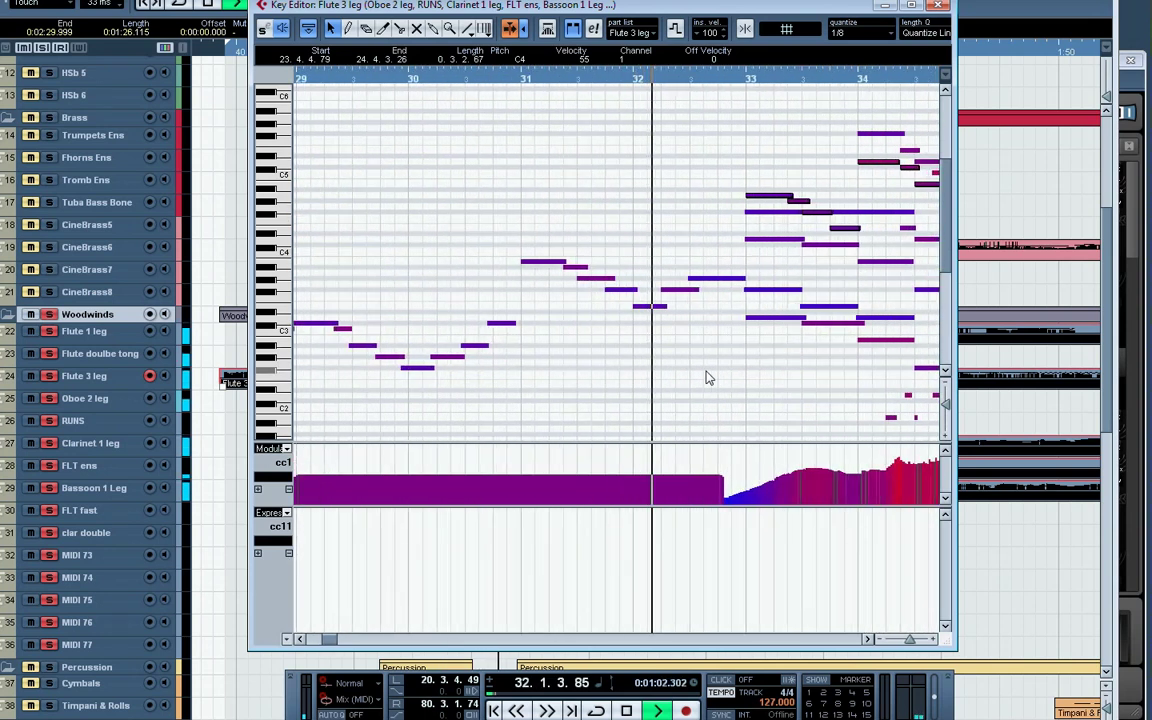
pyautogui.press('g')
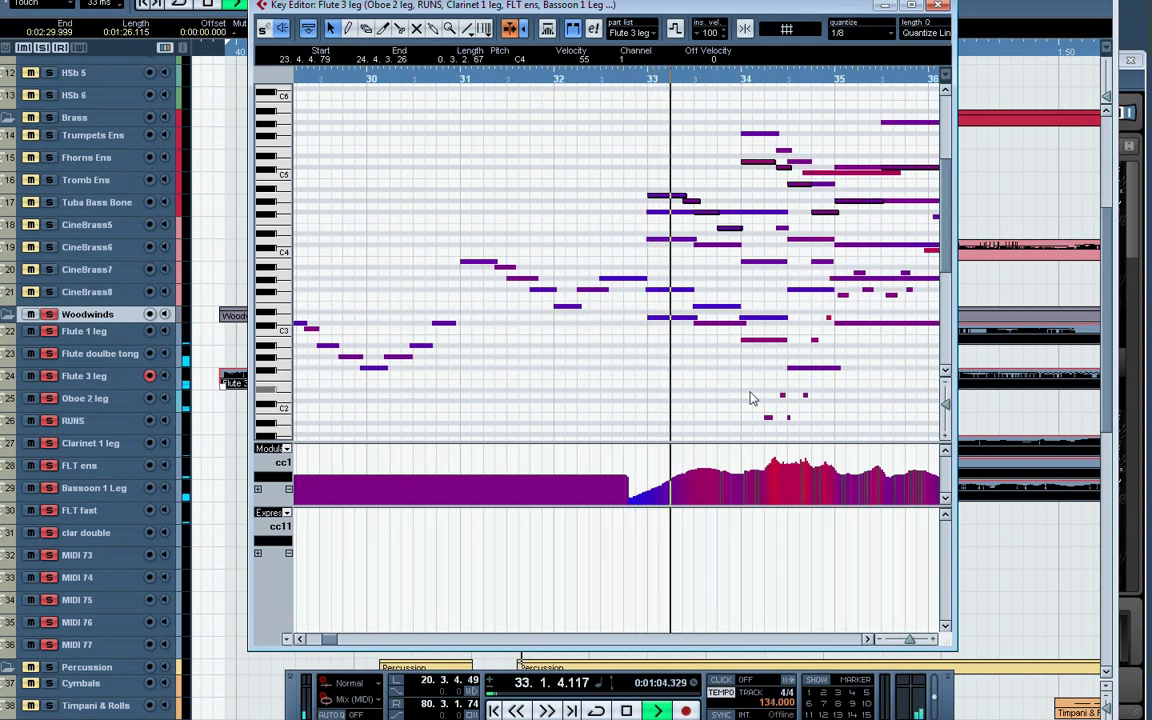
pyautogui.press('g')
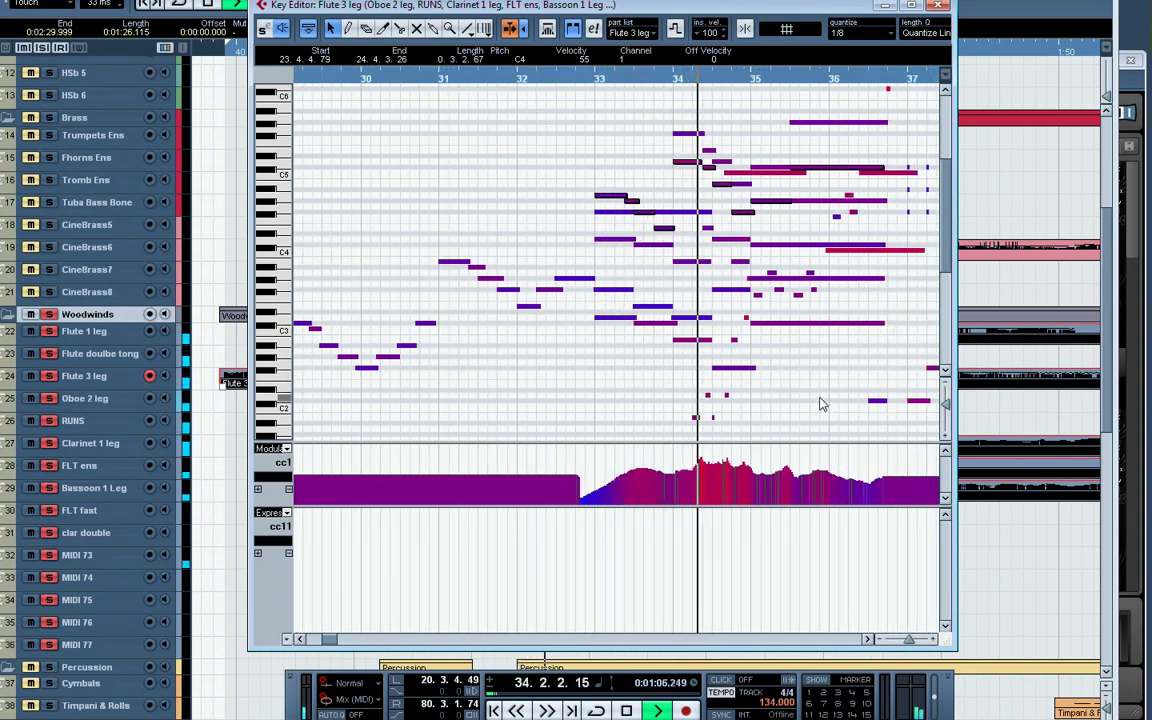
pyautogui.hscroll(2, 820, 404)
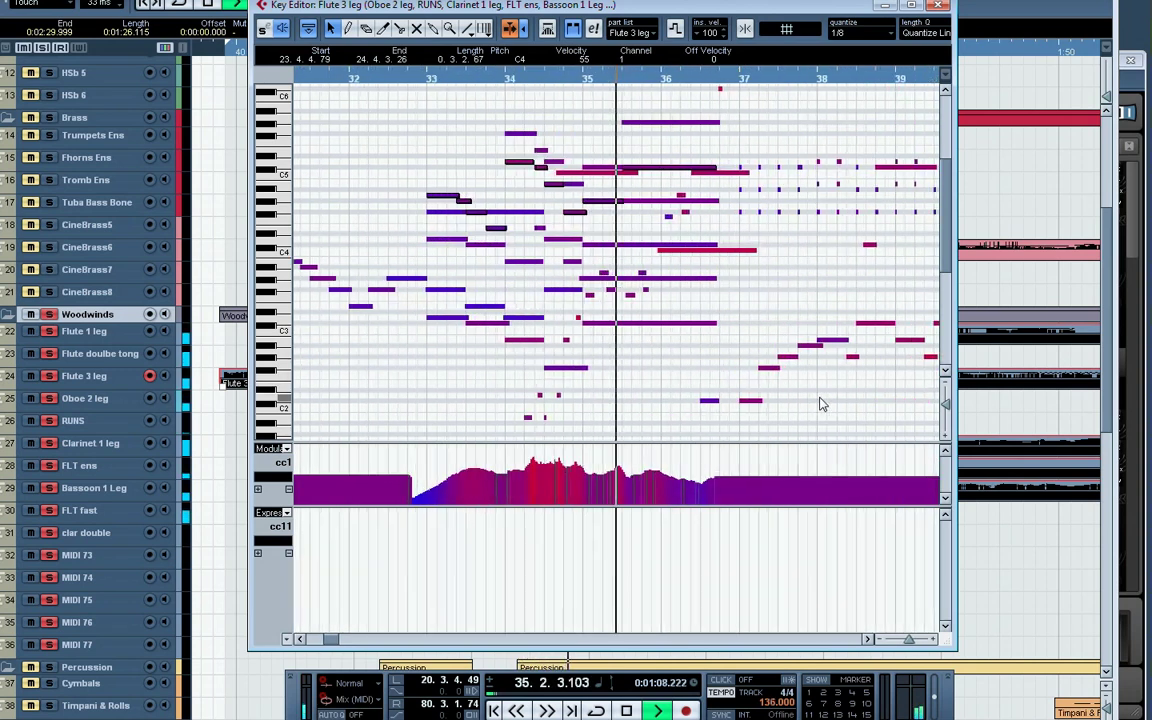
pyautogui.press('h')
pyautogui.press('g')
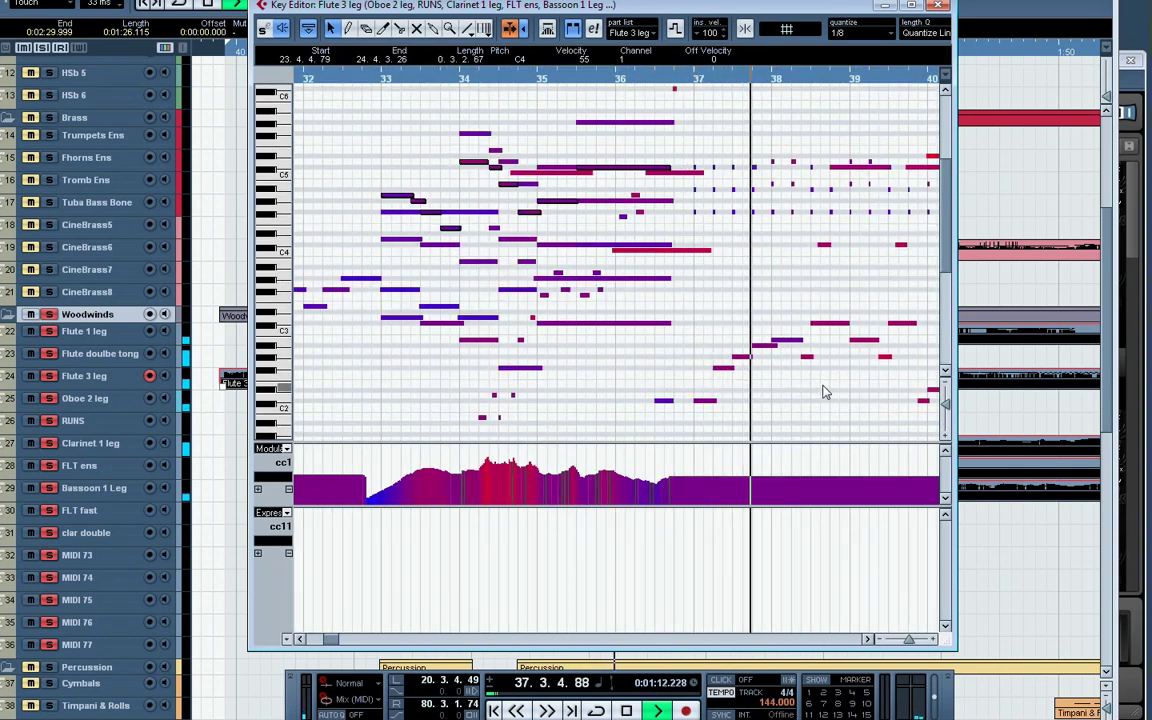
# Examine the playing woodwind runs and short repeated notes in the Key Editor from bar 38 to bar 49
pyautogui.press('g')
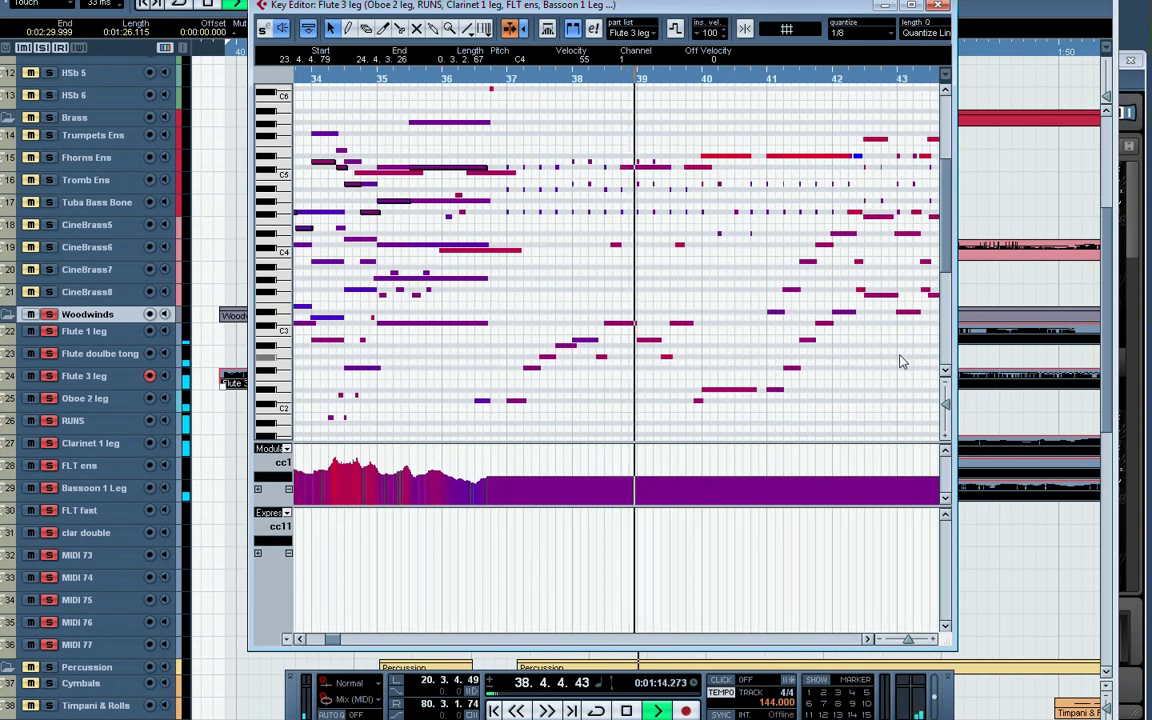
pyautogui.press('h')
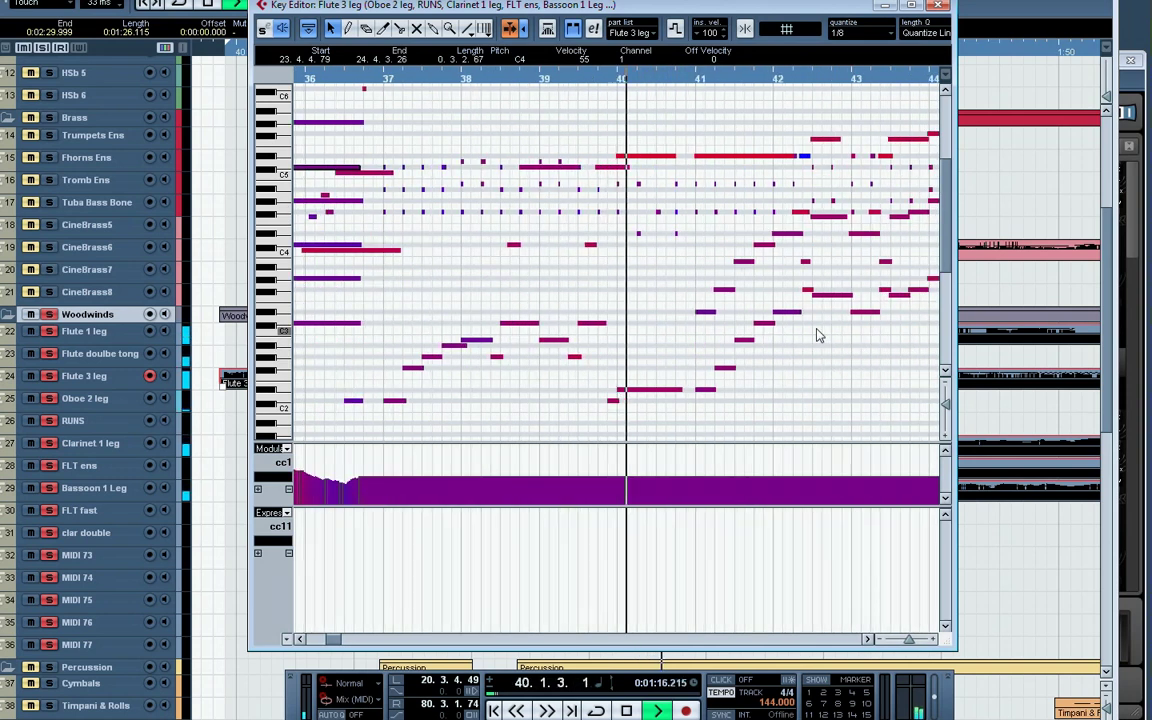
pyautogui.press('h')
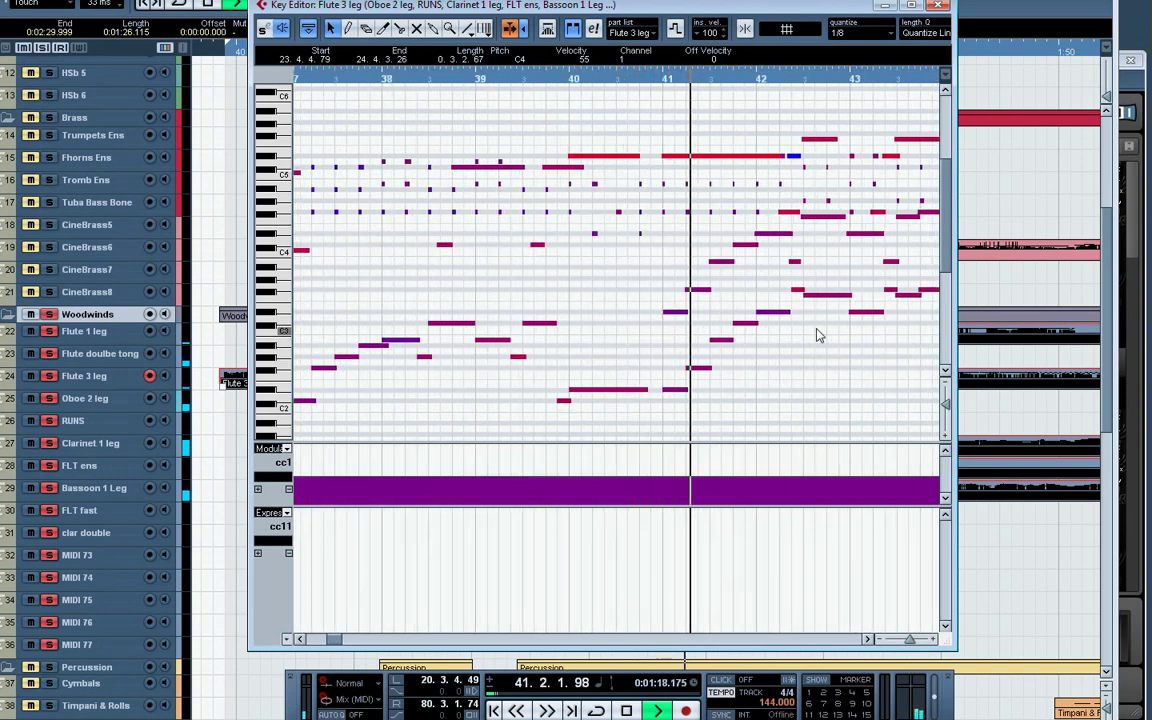
pyautogui.press('h')
pyautogui.press('h')
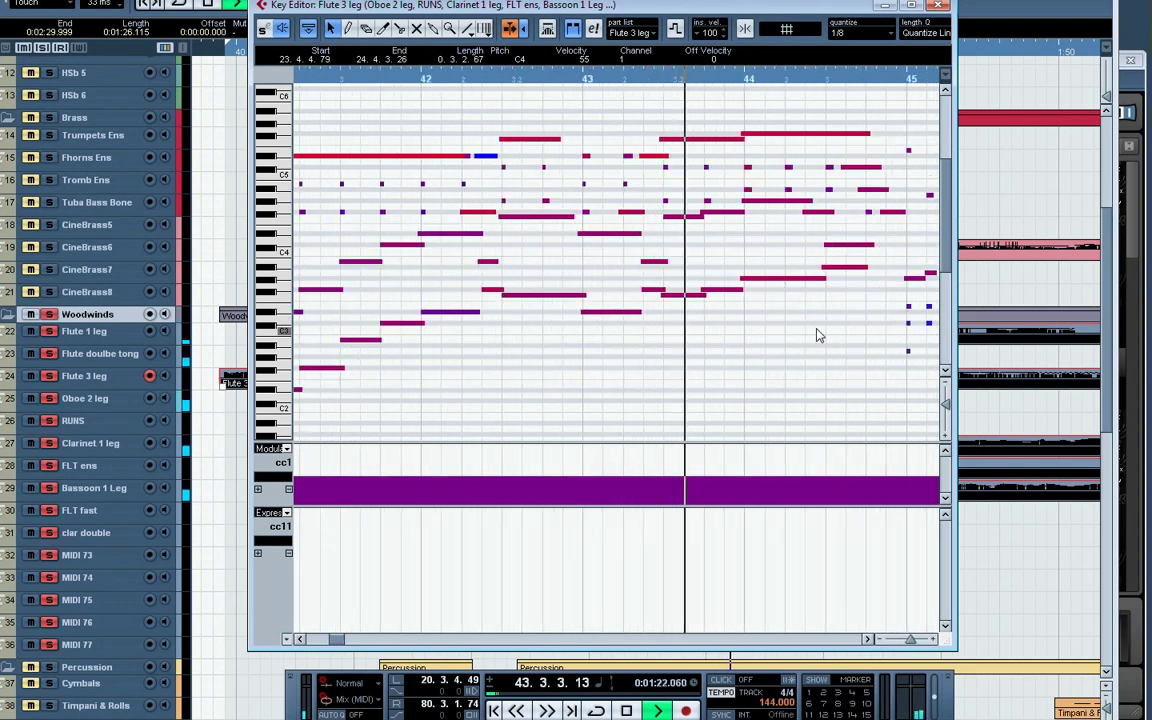
pyautogui.press('g')
pyautogui.press('g')
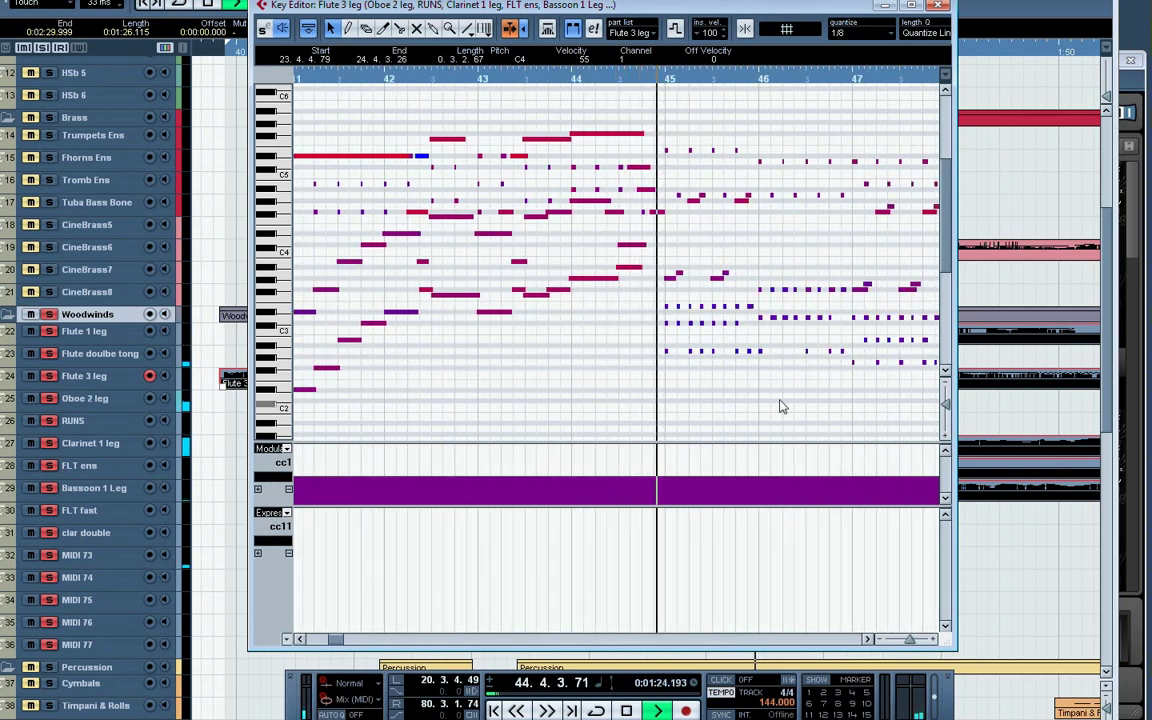
pyautogui.click(868, 639)
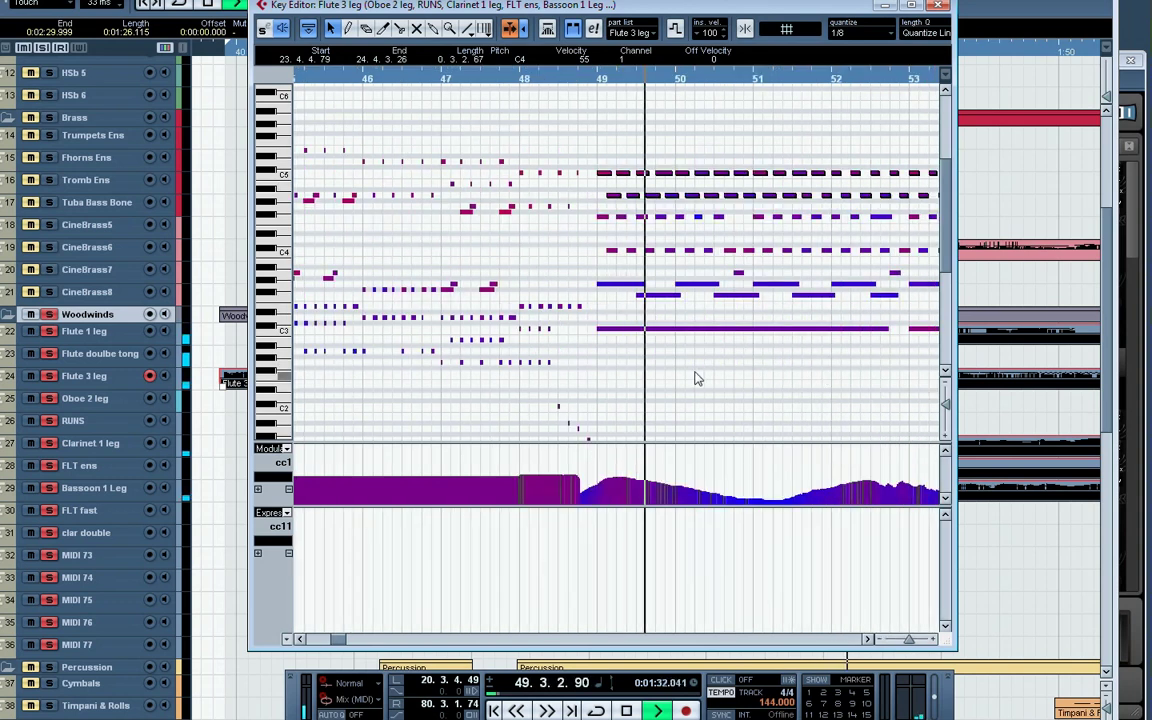
# Follow the playing woodwind ostinato and sustained notes in the Key Editor from bar 49 to bar 68
pyautogui.click(869, 639)
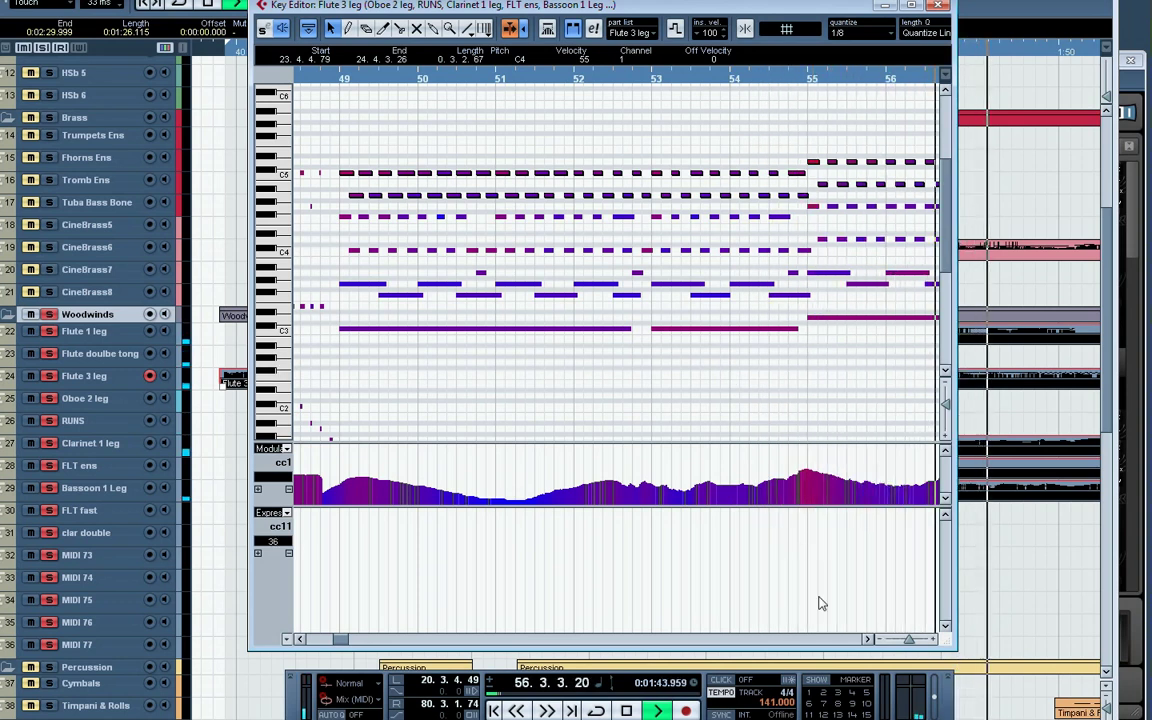
pyautogui.click(868, 639)
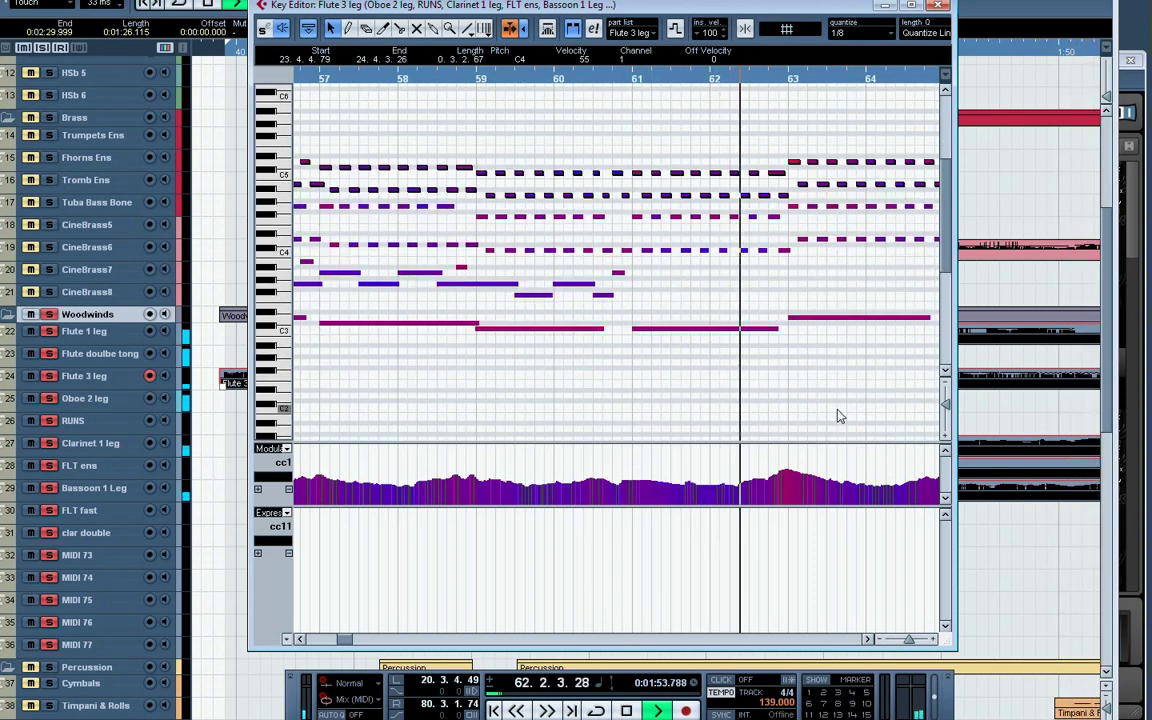
pyautogui.click(868, 639)
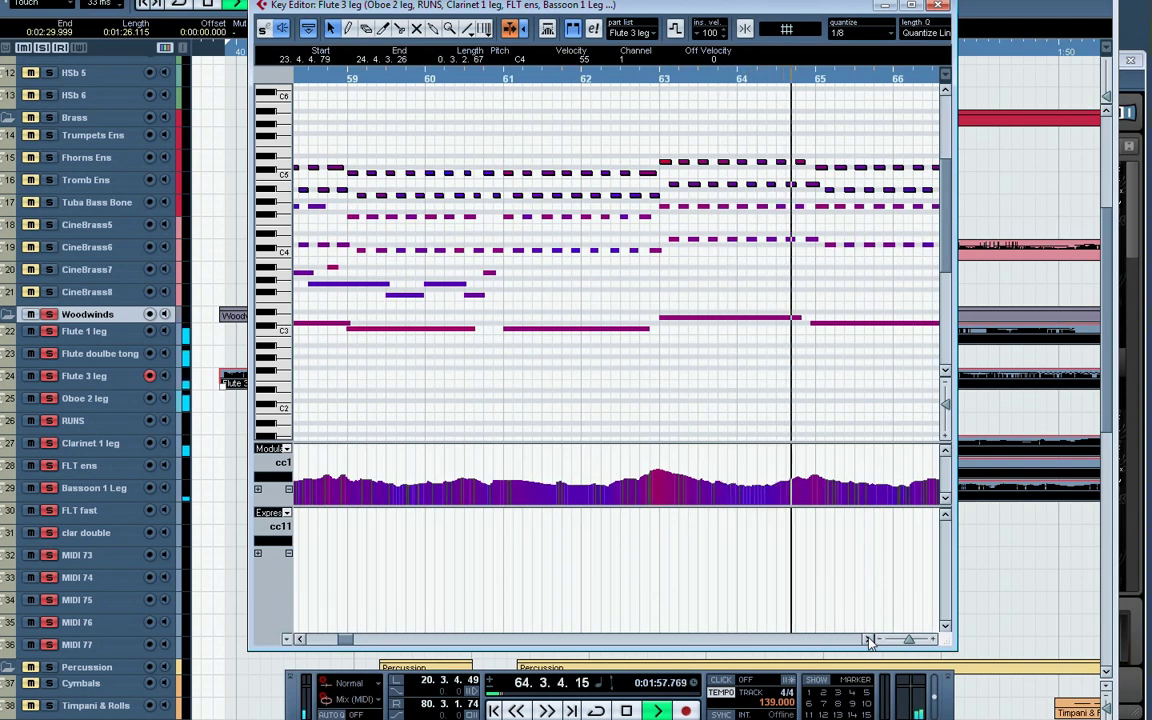
pyautogui.click(868, 639)
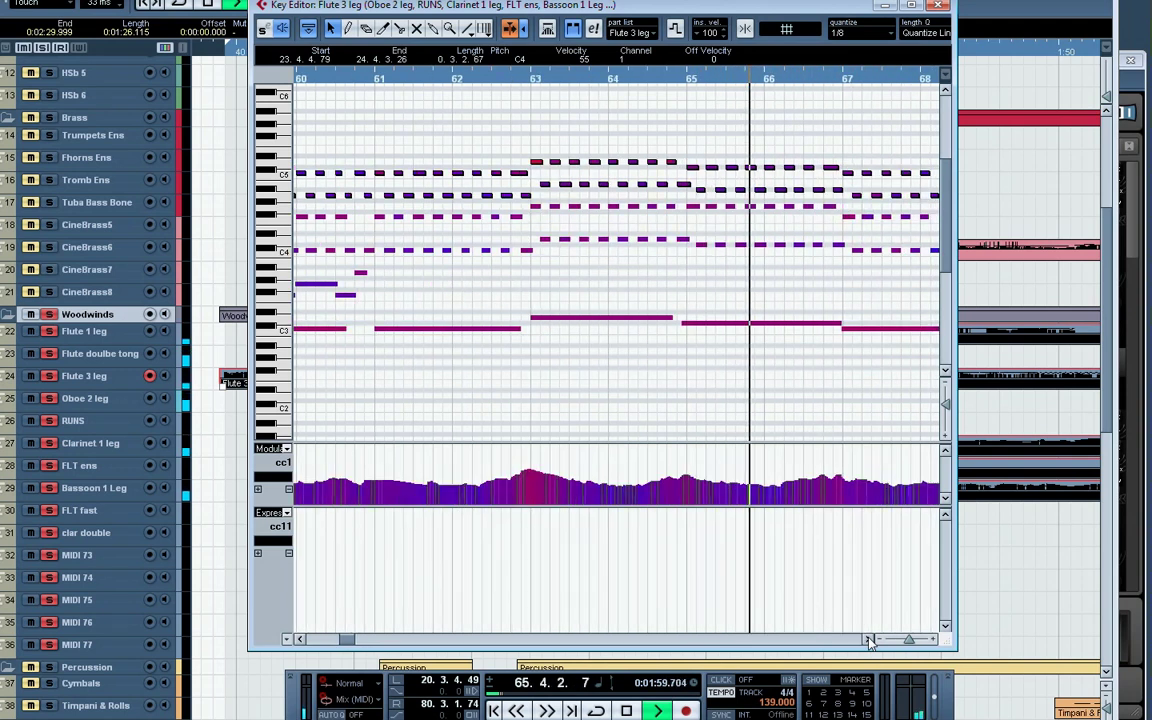
pyautogui.click(868, 639)
pyautogui.click(868, 639)
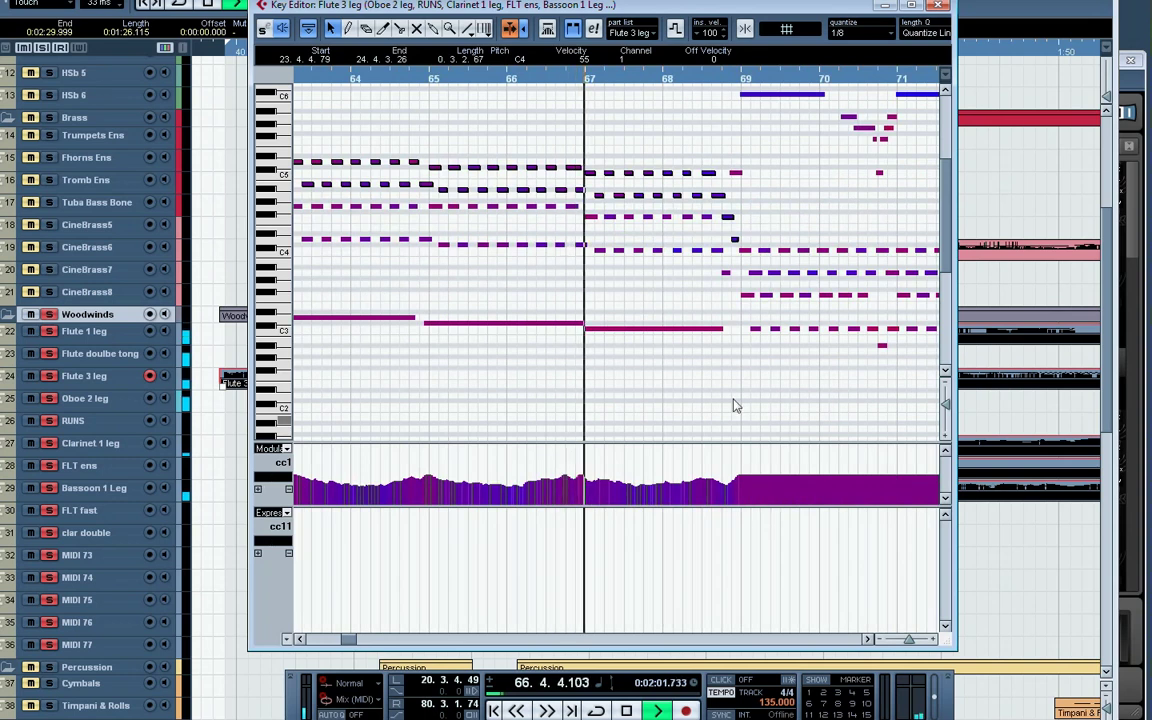
pyautogui.scroll(2, 732, 406)
pyautogui.scroll(-2, 785, 424)
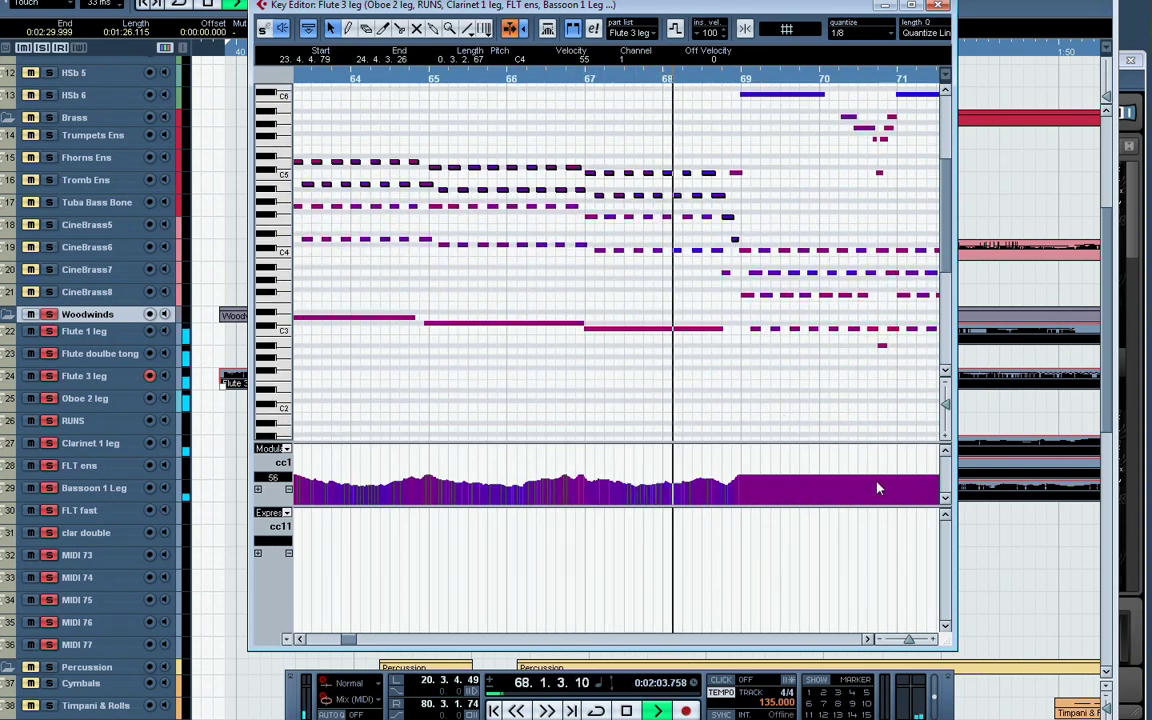
# Examine the woodwind notes and the modulation curve from bar 69 through the closing chord at bars 77 to 79
pyautogui.click(868, 639)
pyautogui.click(868, 639)
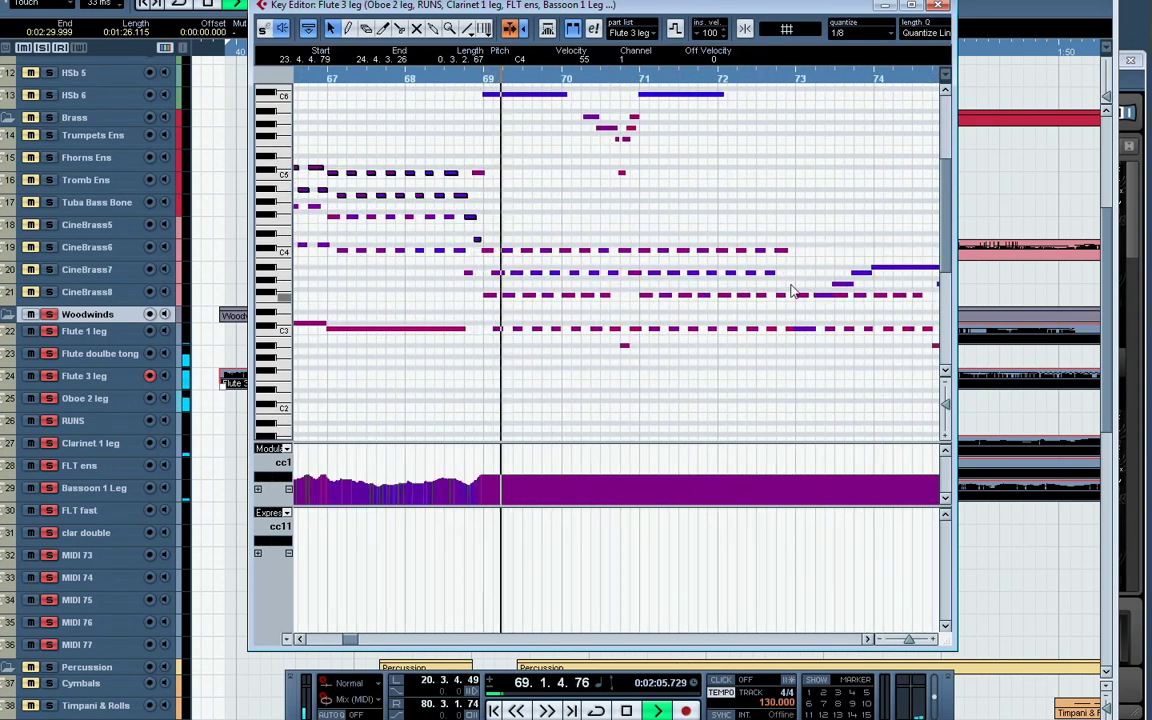
pyautogui.scroll(2, 850, 406)
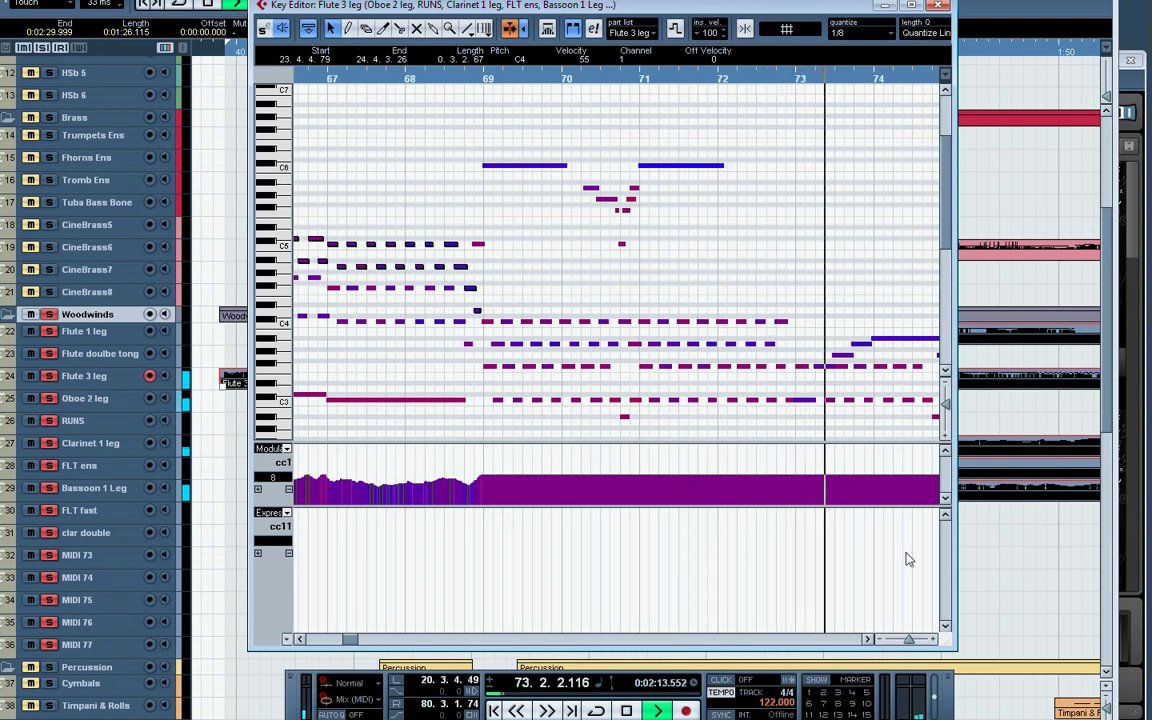
pyautogui.scroll(-3, 793, 247)
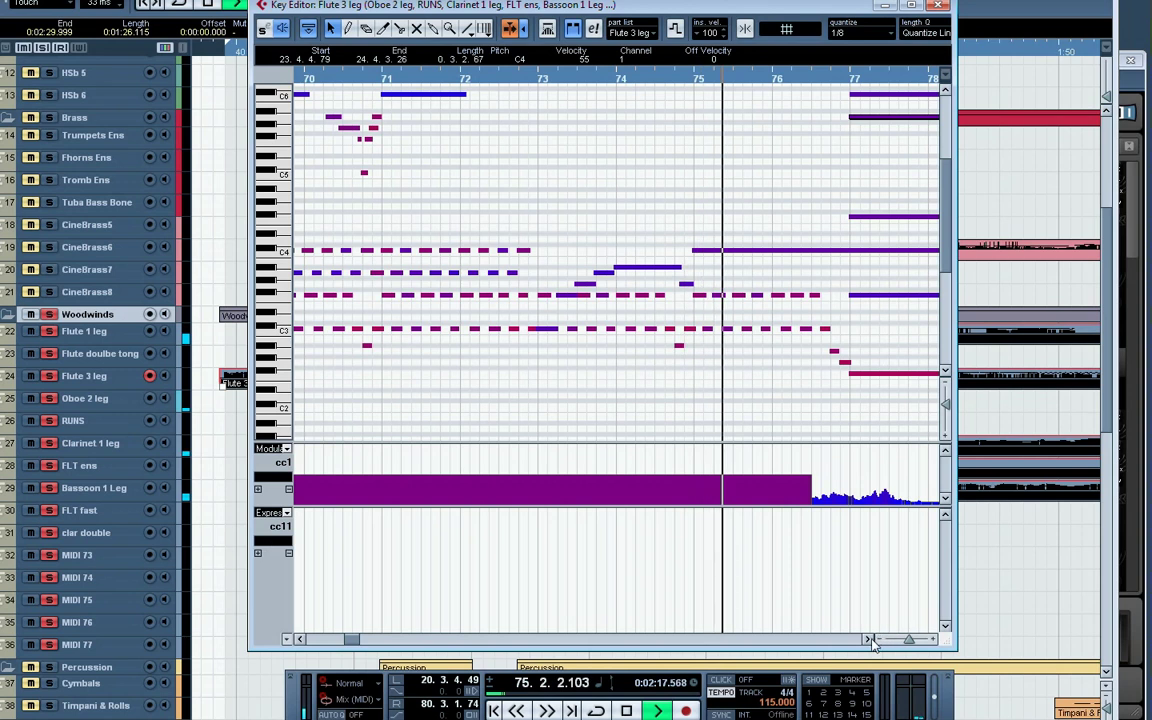
pyautogui.hscroll(4, 806, 405)
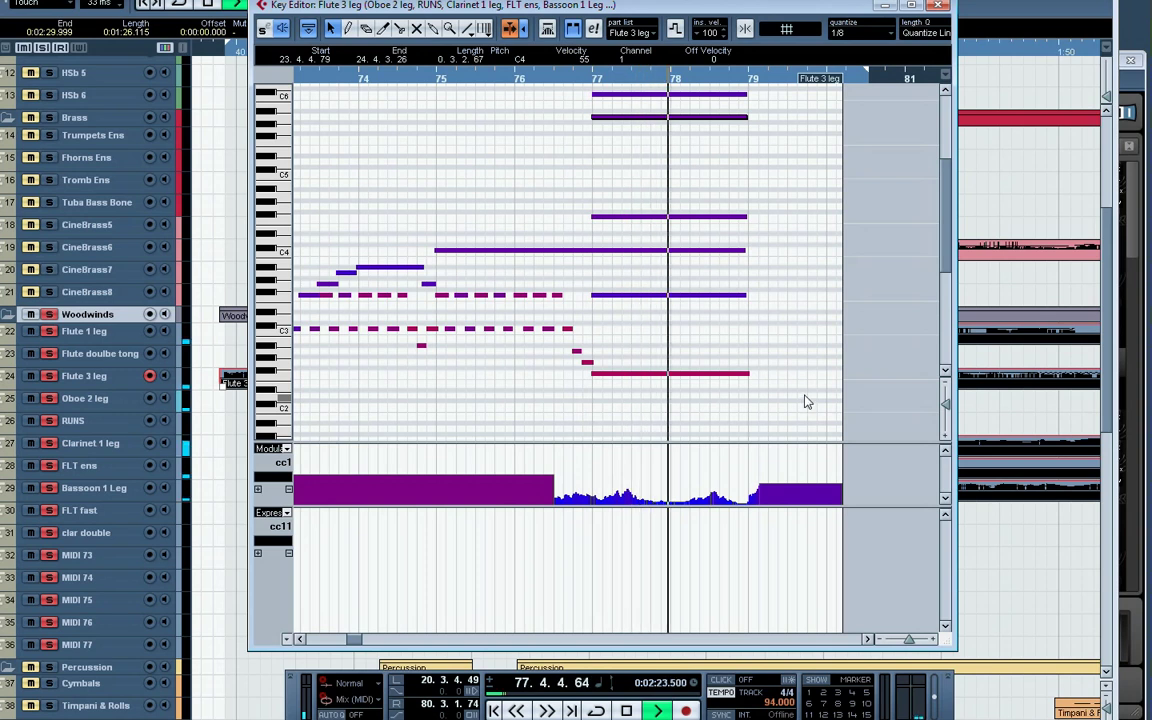
pyautogui.scroll(3, 801, 398)
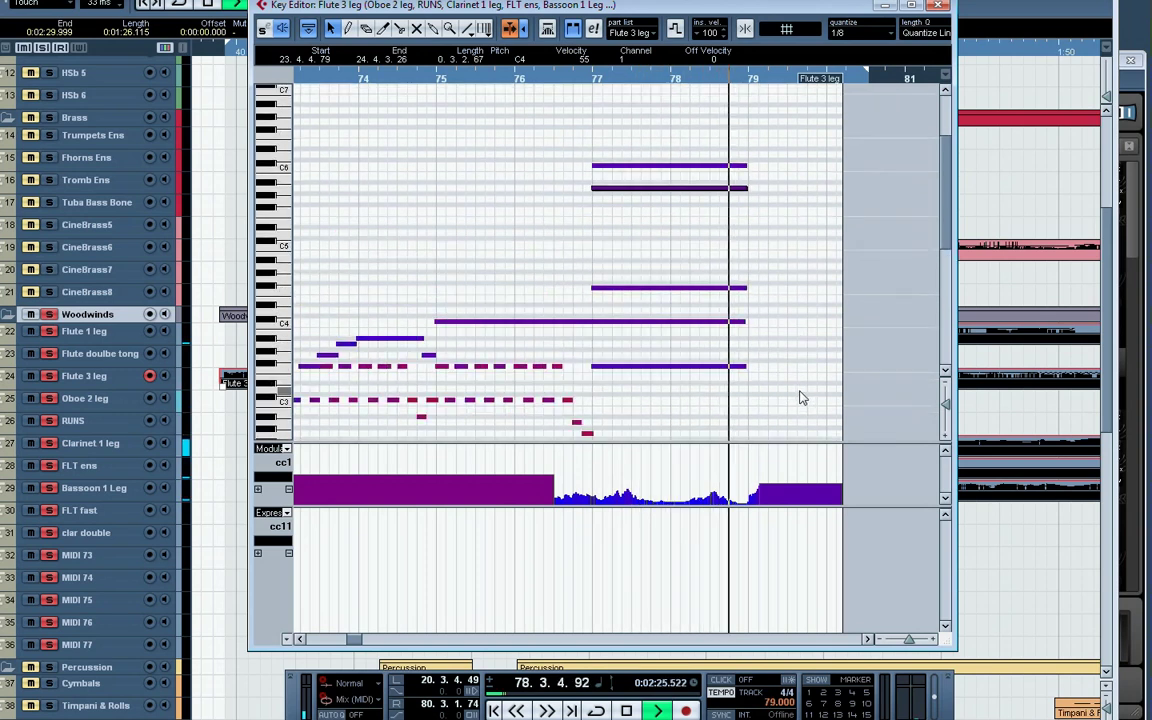
# Replay the ending from bar 76 and select the closing chord's held notes one after another, starting with the Flute 1 leg C6
pyautogui.click(563, 80)
pyautogui.click(637, 166)
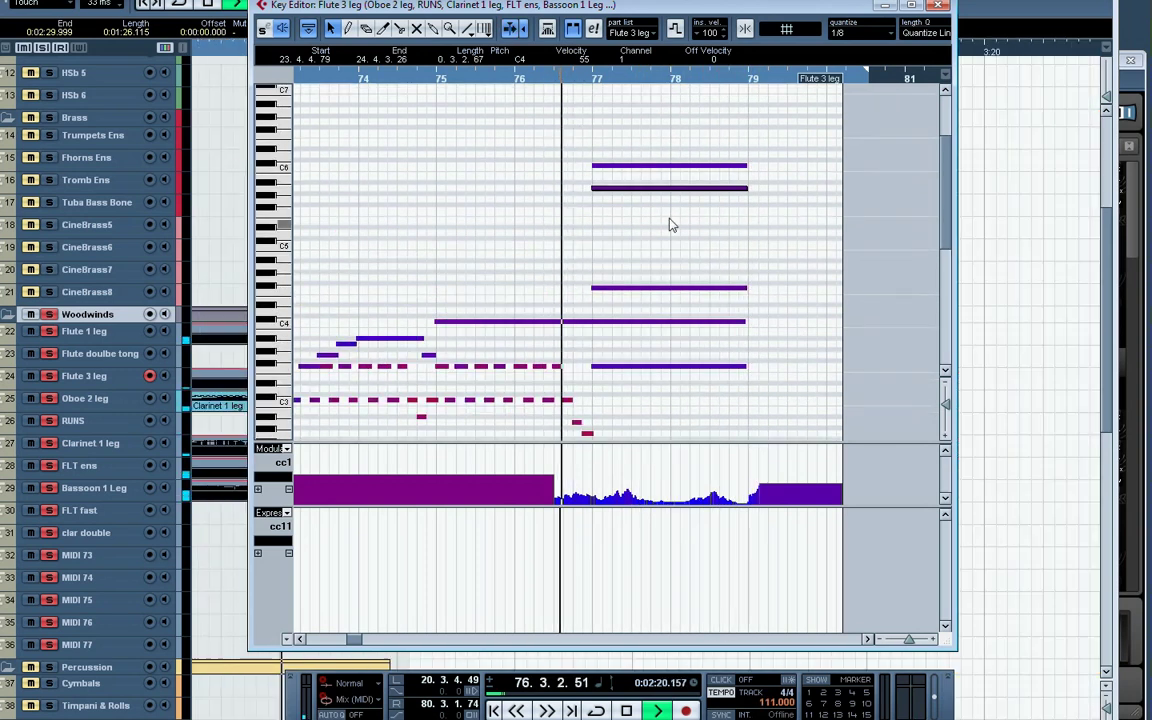
pyautogui.scroll(-3, 731, 240)
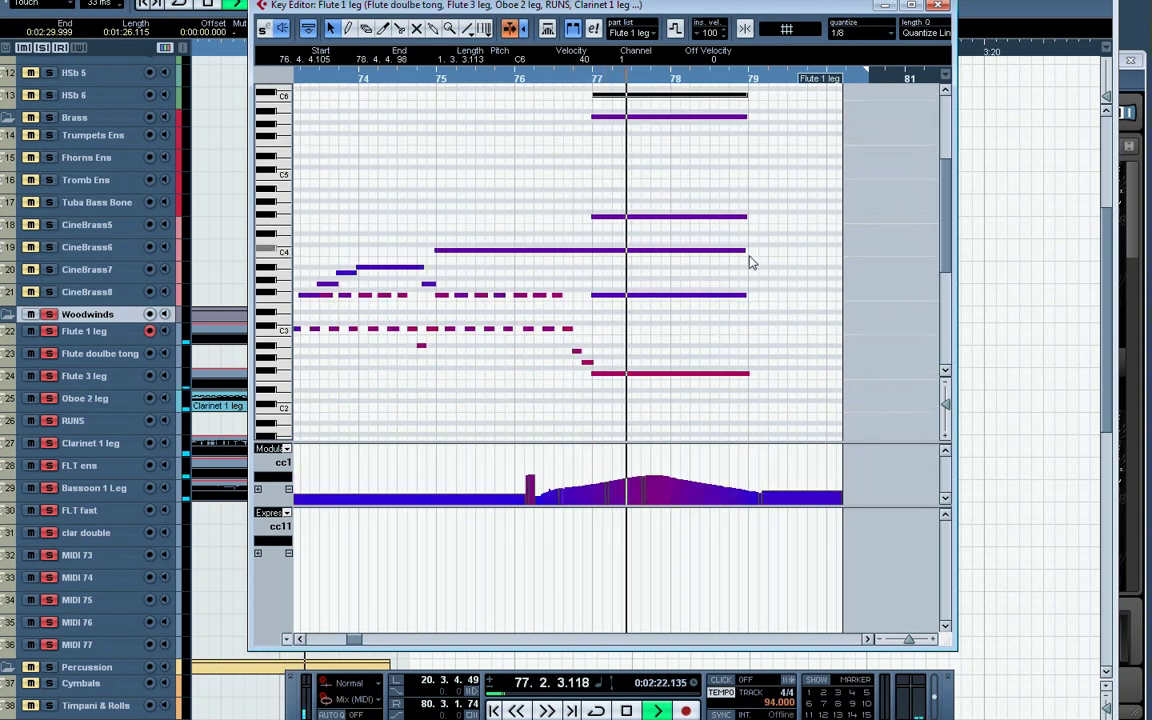
pyautogui.click(668, 373)
pyautogui.click(700, 295)
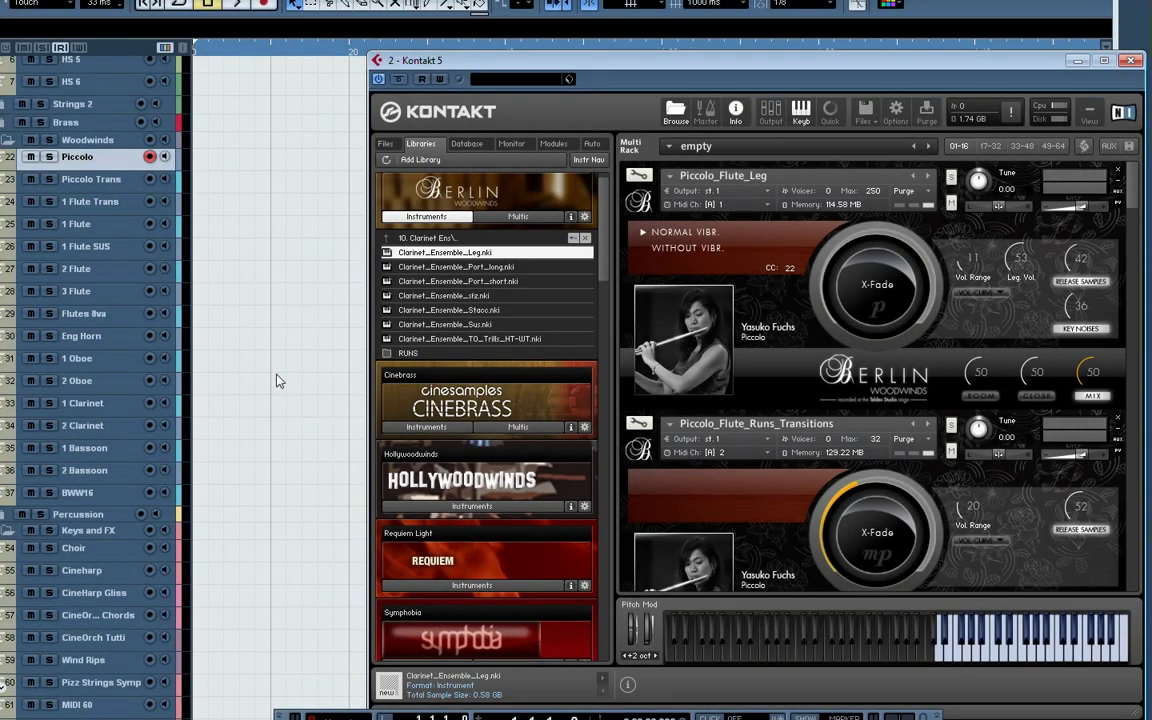
# Go back from the clarinet ensemble patches to the Berlin Woodwinds instrument folders in Kontakt and look through them
pyautogui.click(388, 241)
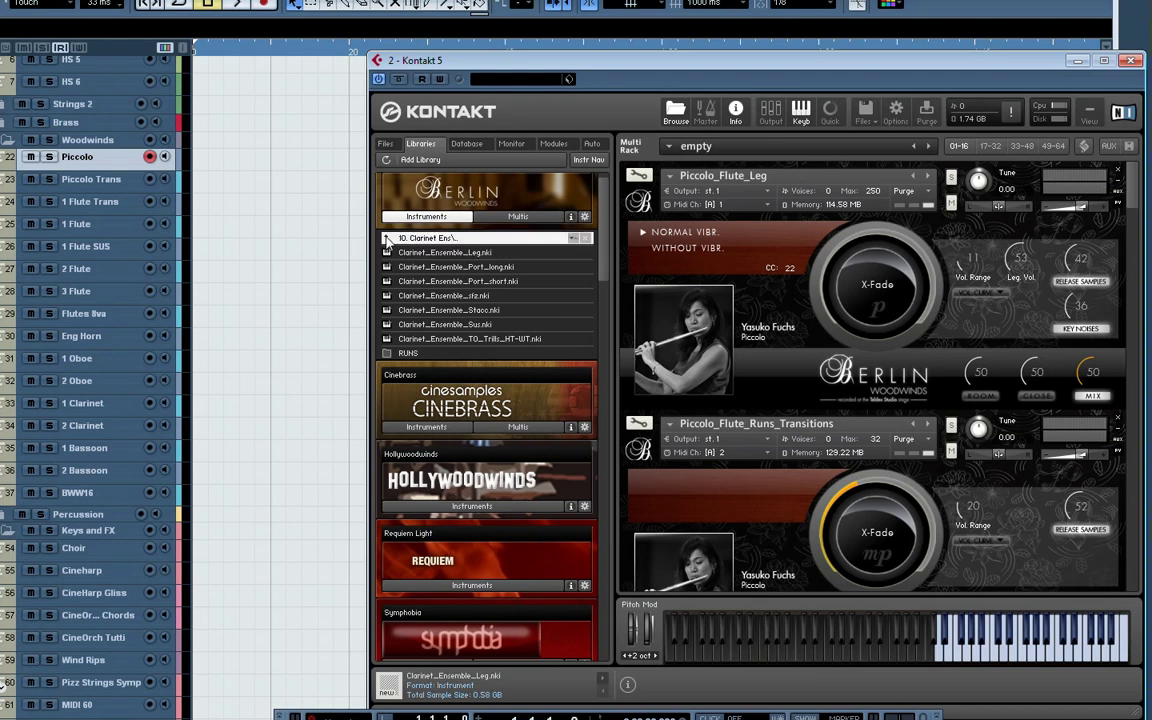
pyautogui.click(388, 240)
pyautogui.scroll(1, 520, 215)
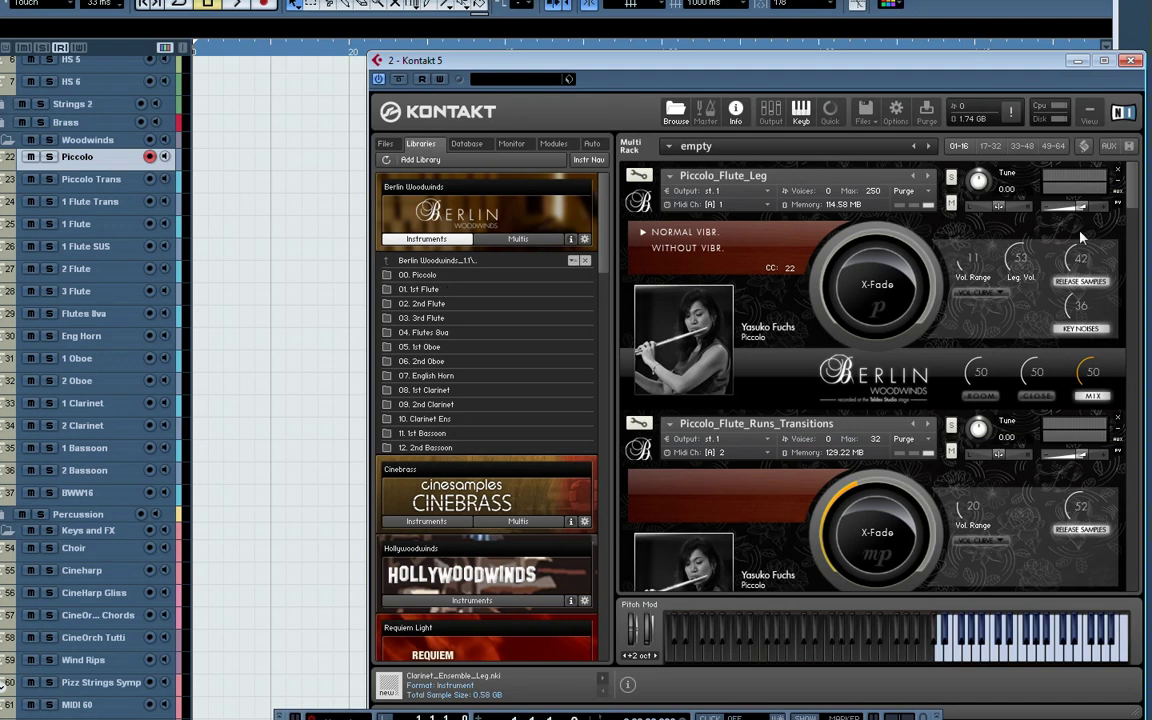
pyautogui.scroll(-3, 1138, 203)
pyautogui.scroll(3, 1138, 203)
# Select the 1 Flute Trans, 1 Flute and 3 Flute tracks in turn to audition their patches
pyautogui.click(125, 210)
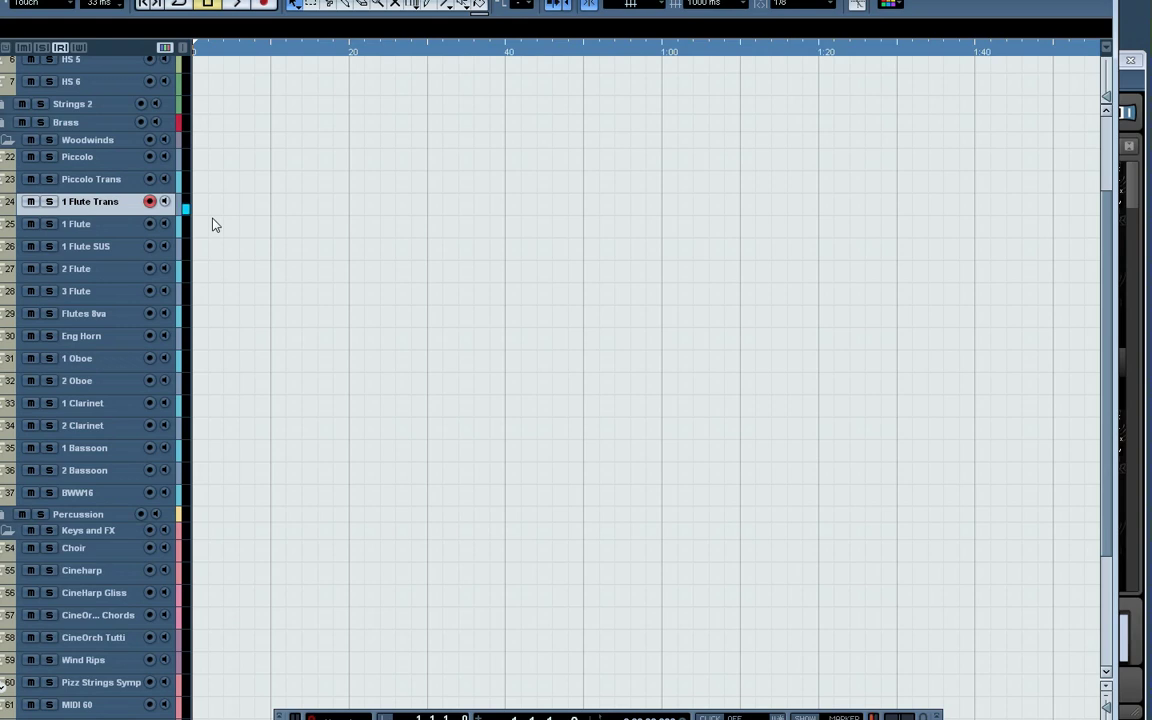
pyautogui.click(125, 228)
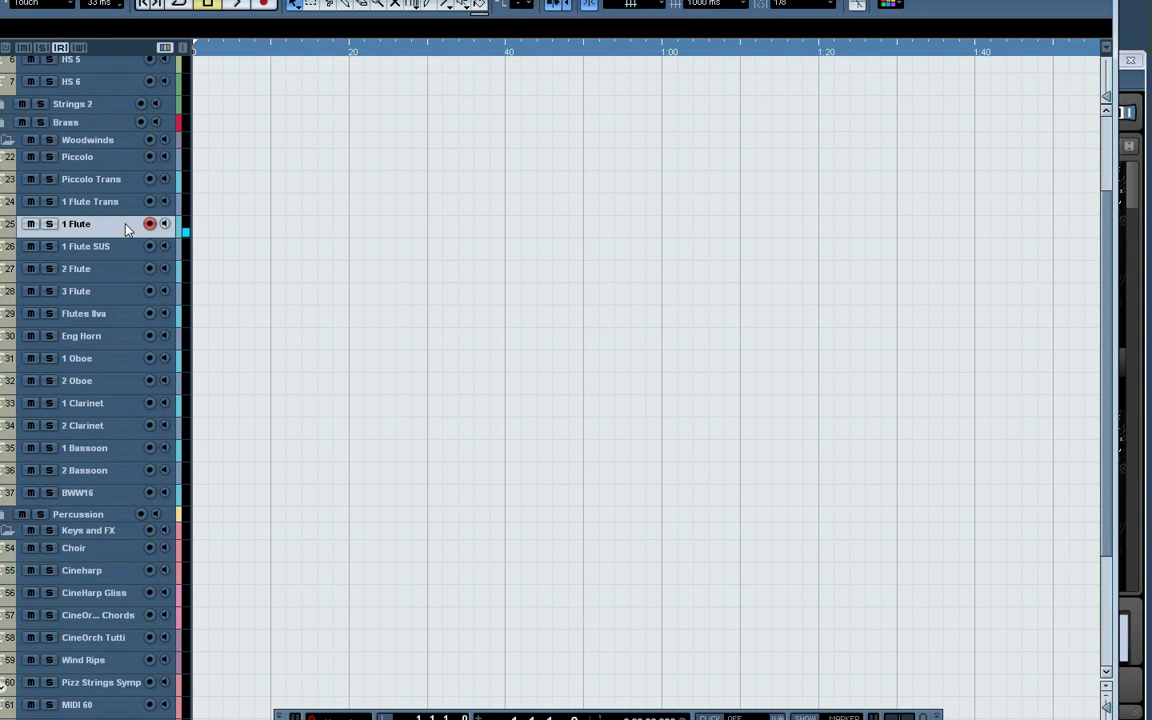
pyautogui.click(133, 296)
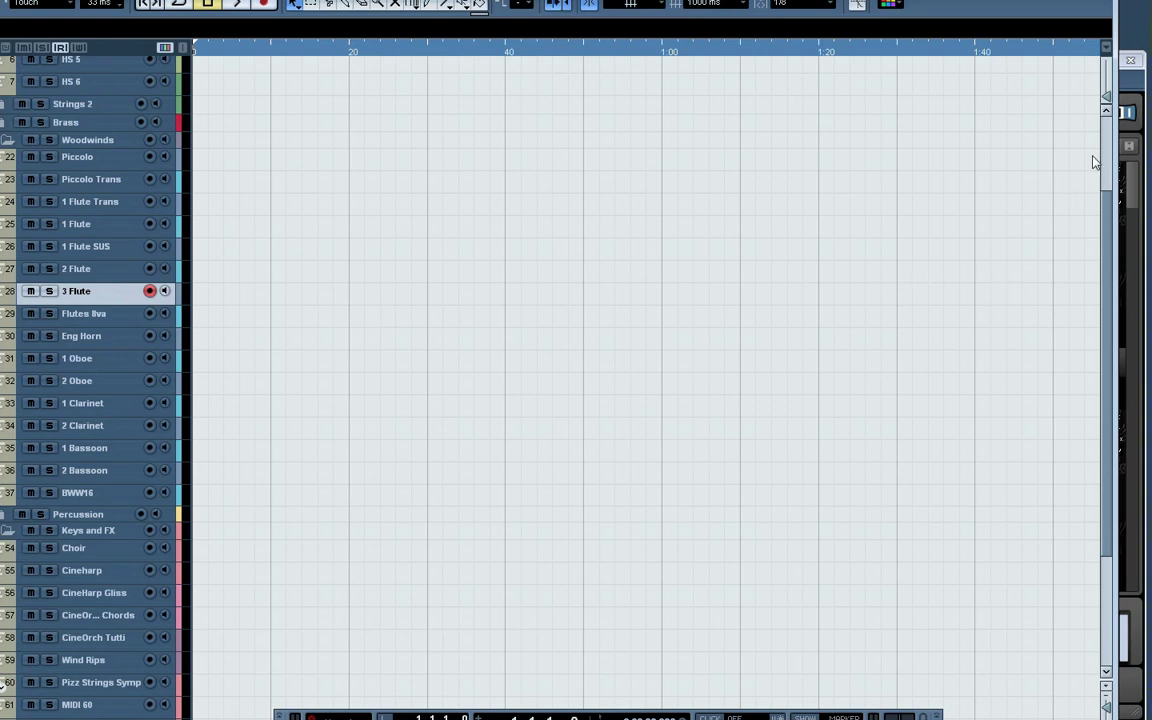
# Bring the Kontakt window back and show the patches in the Berlin Woodwinds 00. Piccolo folder
pyautogui.click(1131, 88)
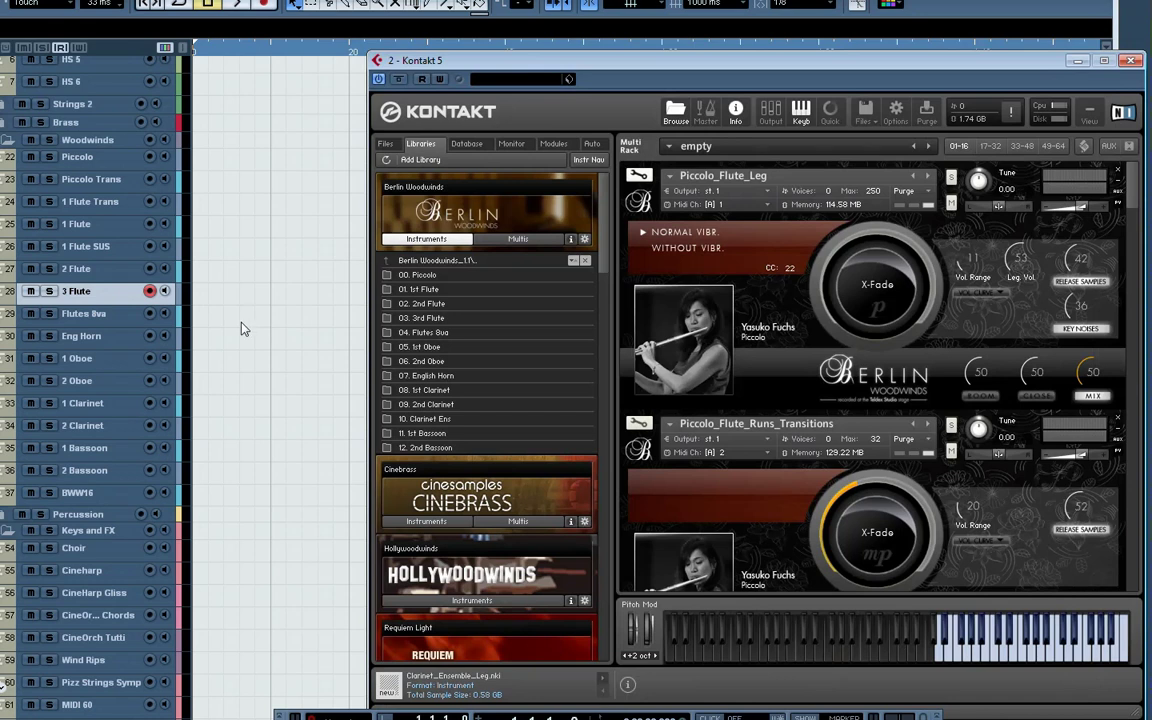
pyautogui.click(440, 276)
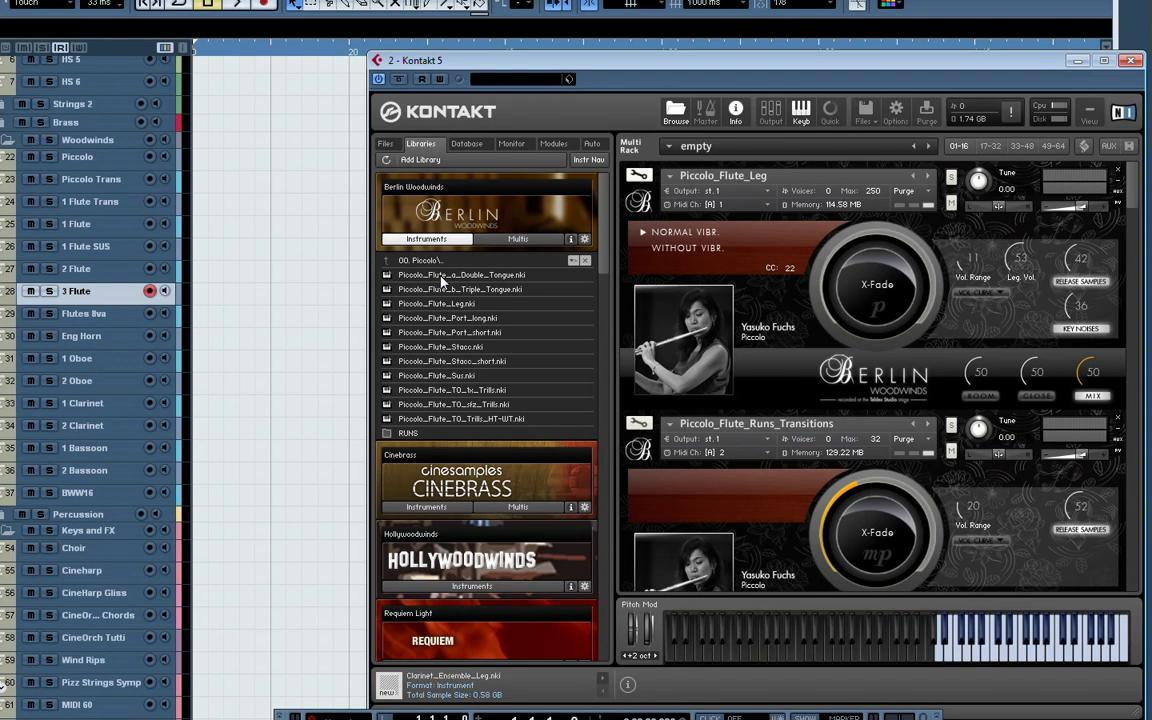
pyautogui.click(425, 261)
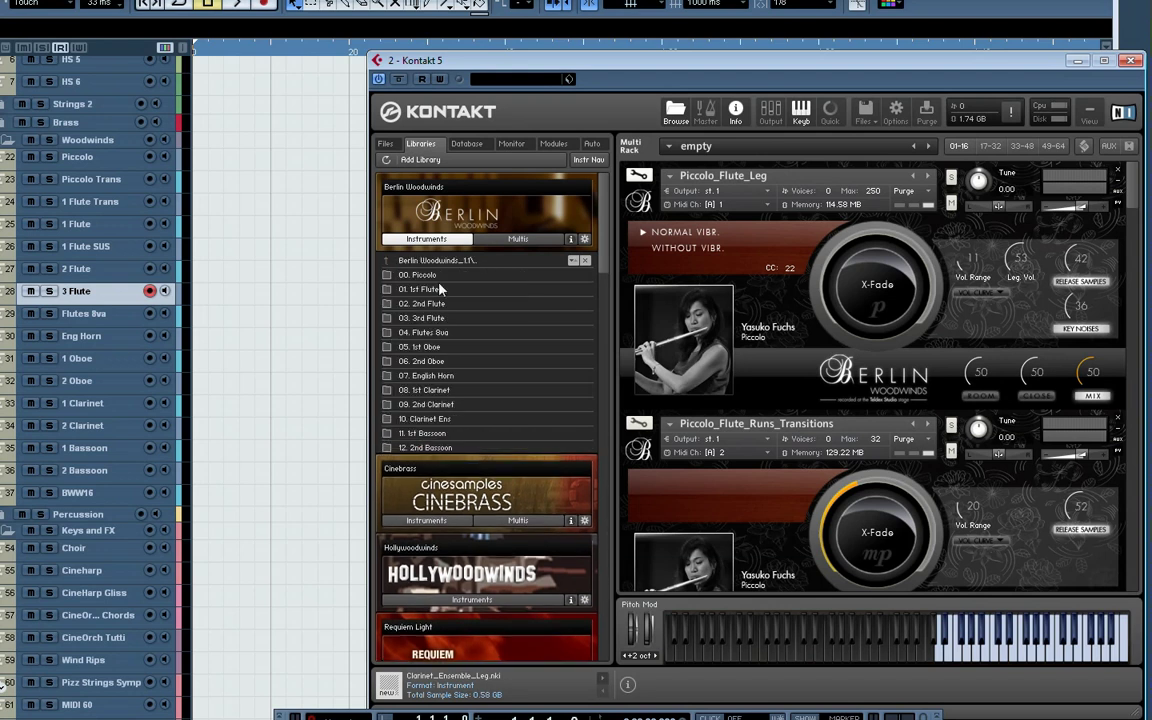
pyautogui.click(420, 276)
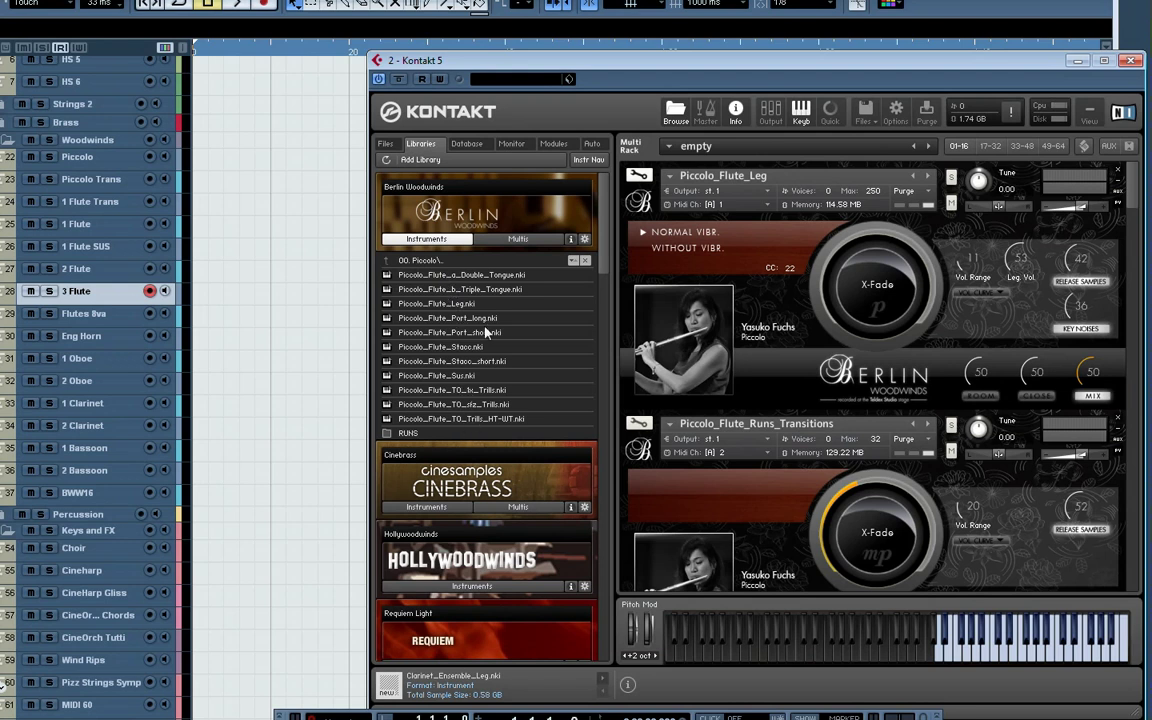
# Review the piccolo articulations one by one, from triple tongue through legato, portato and staccato to Piccolo_Flute_Sus.nki
pyautogui.click(465, 289)
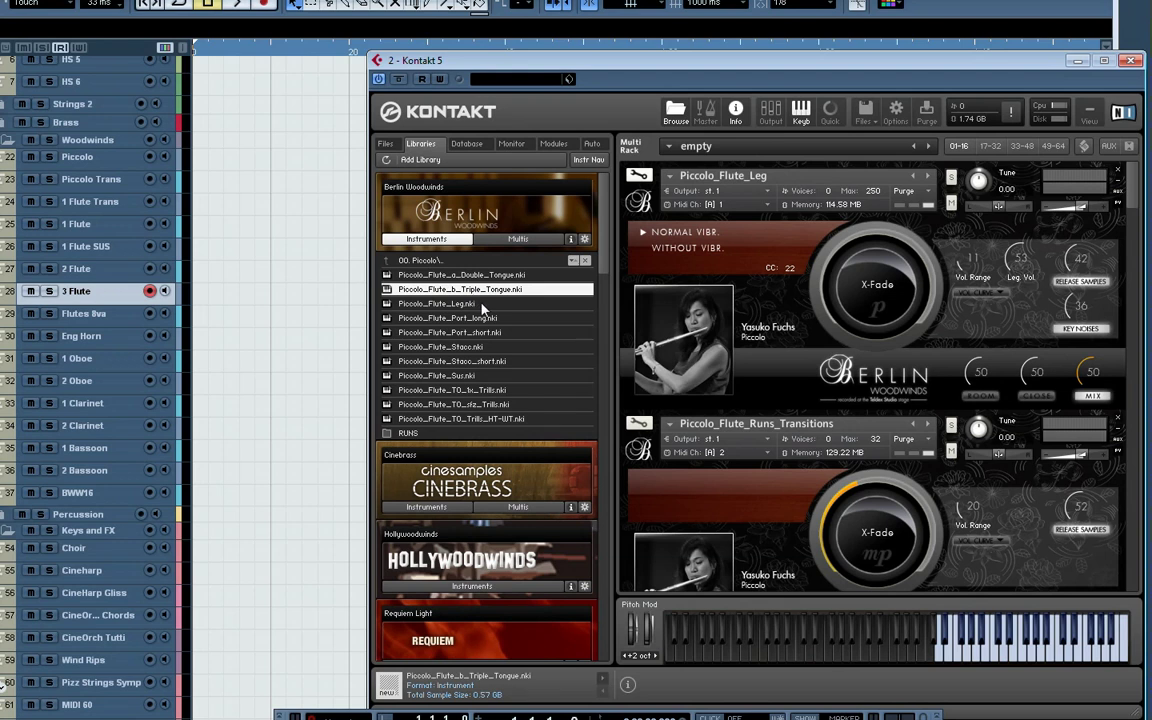
pyautogui.click(473, 305)
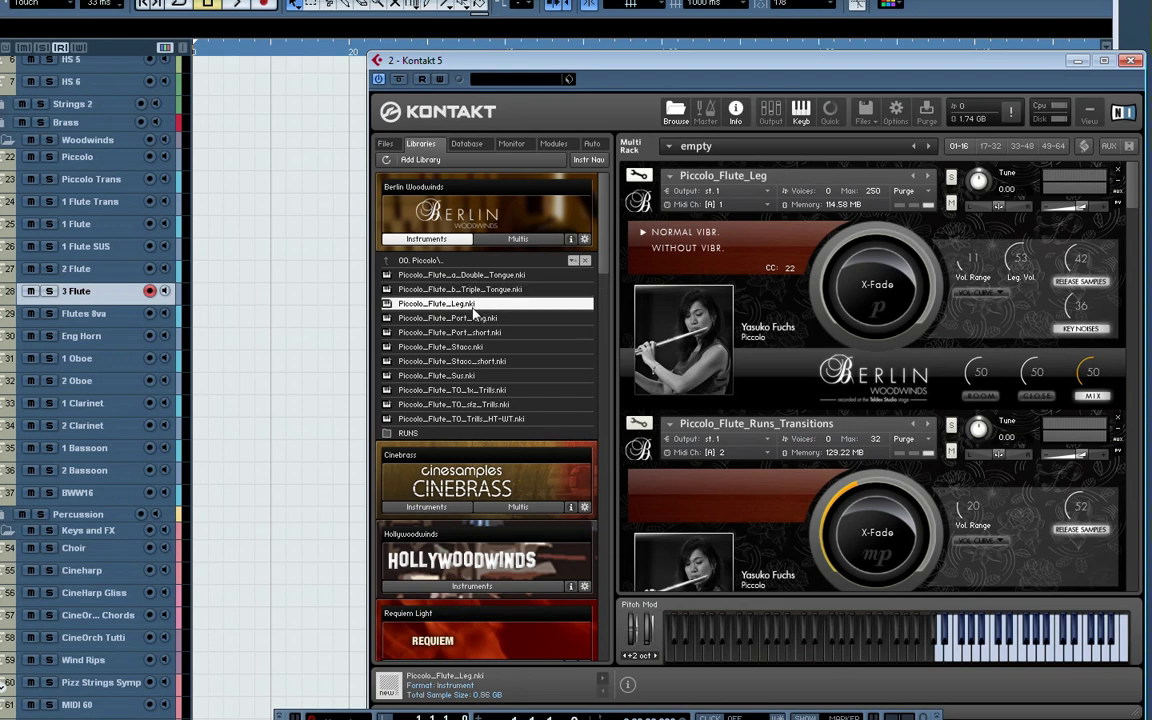
pyautogui.click(489, 319)
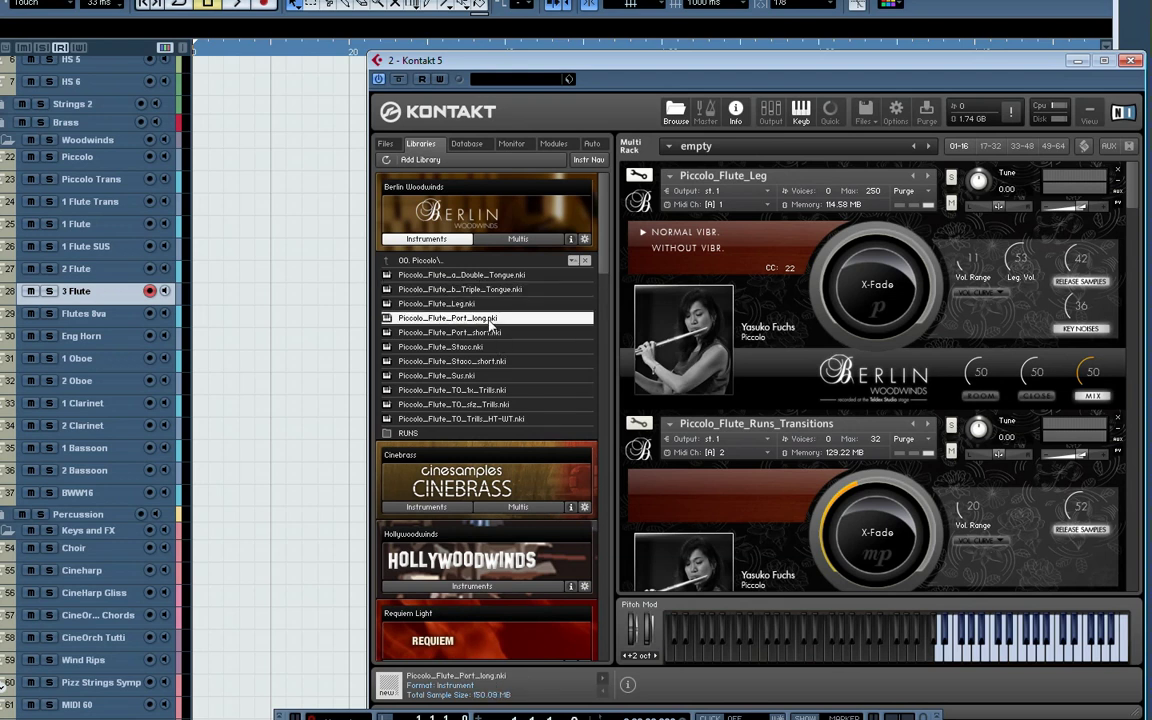
pyautogui.click(490, 333)
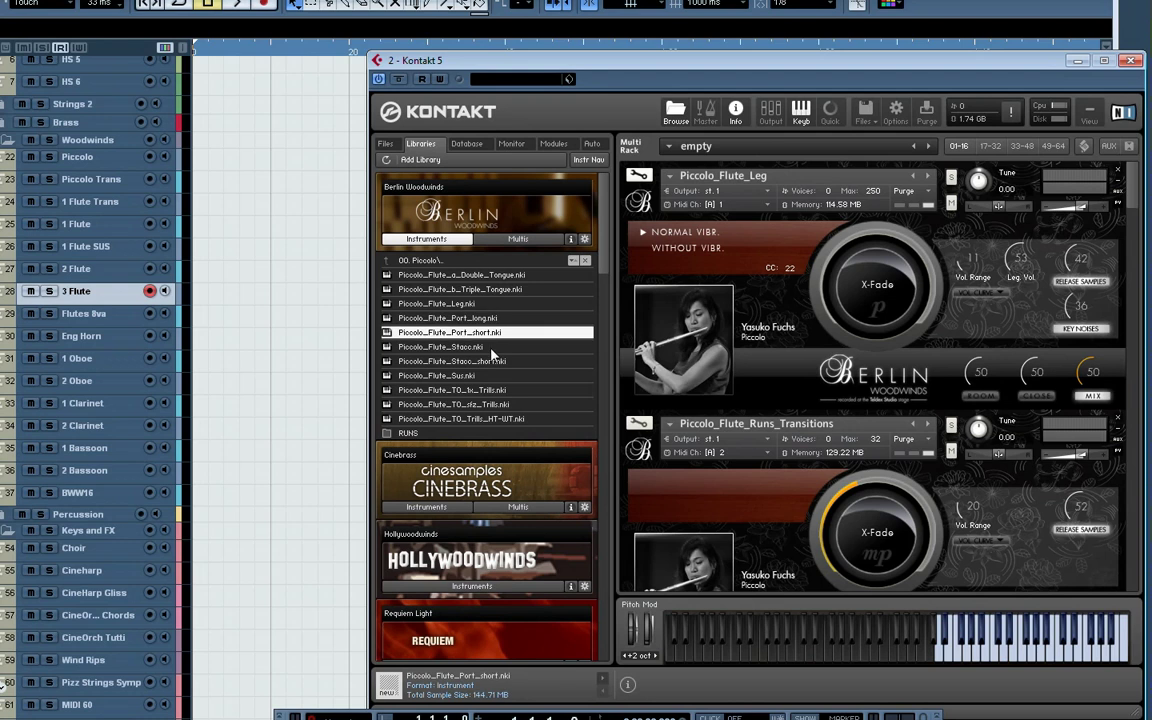
pyautogui.click(491, 350)
pyautogui.click(494, 362)
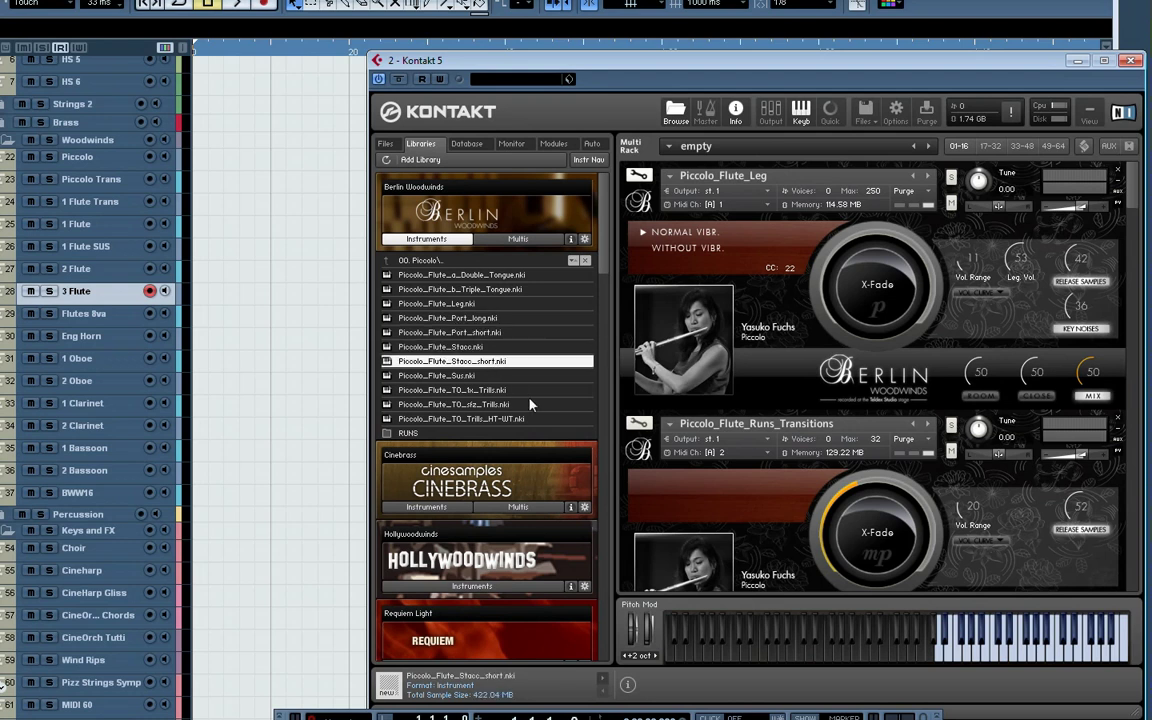
pyautogui.click(476, 376)
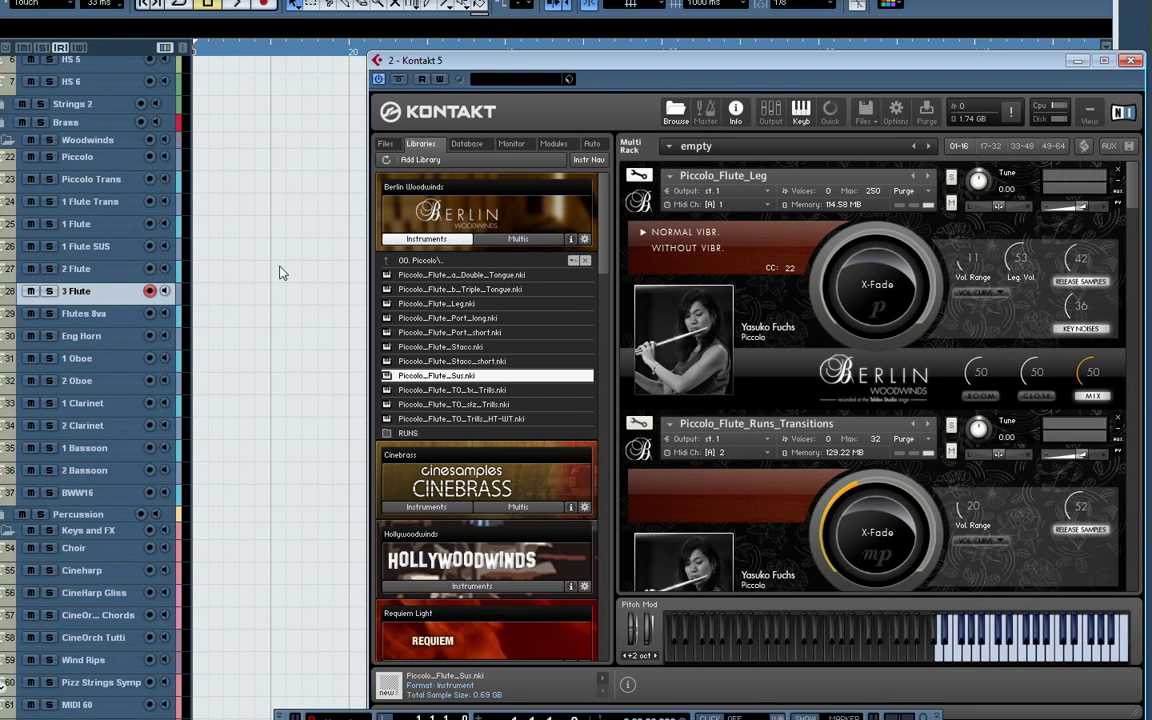
# Audition the Piccolo and 1 Flute tracks, trying the without-vibrato and progressive vibrato modes of 1st_Flute_Leg
pyautogui.click(126, 160)
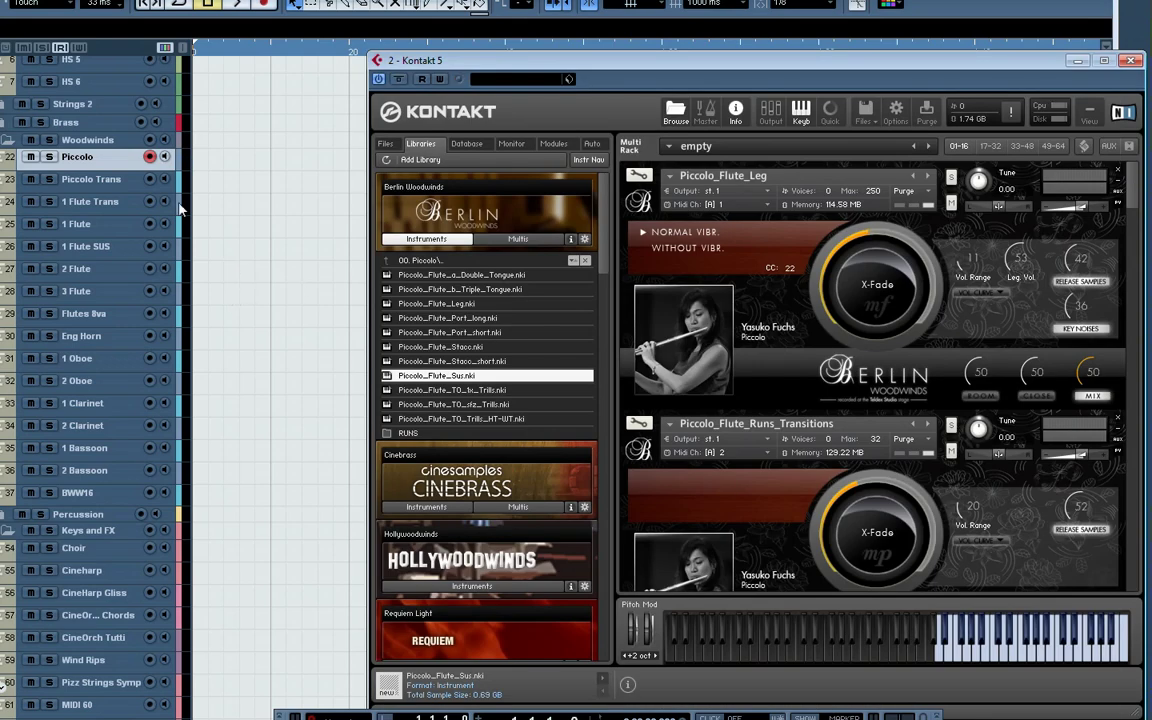
pyautogui.click(118, 225)
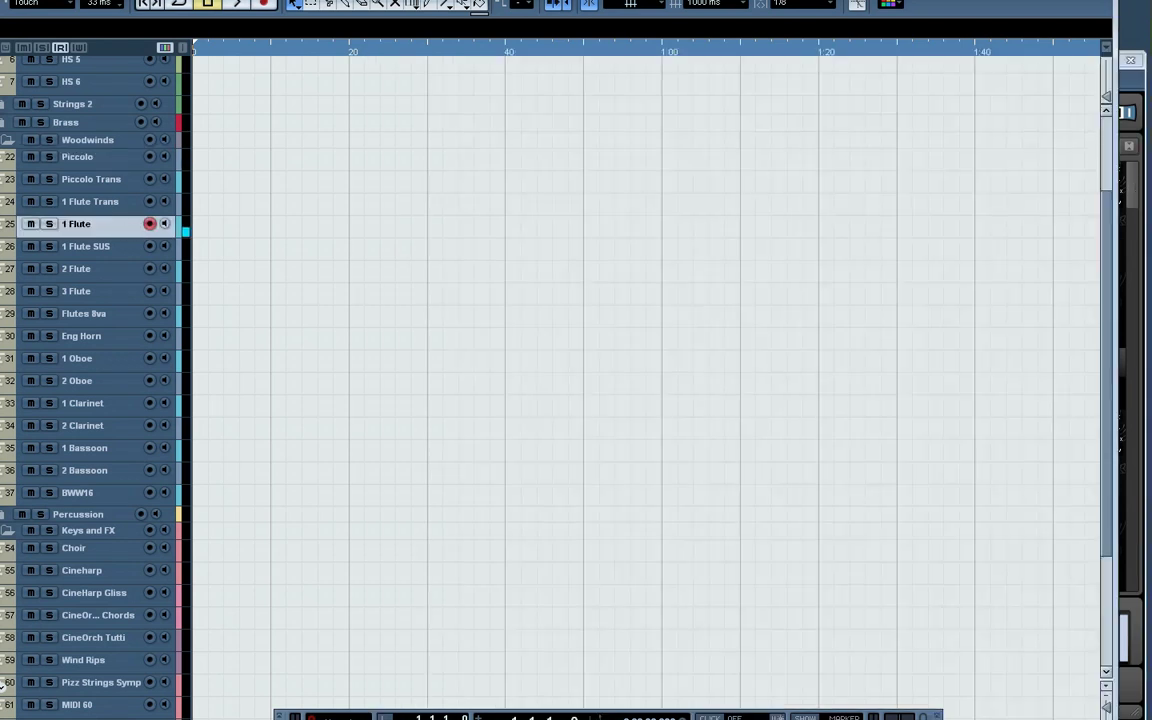
pyautogui.moveTo(1134, 188); pyautogui.dragTo(1140, 240)
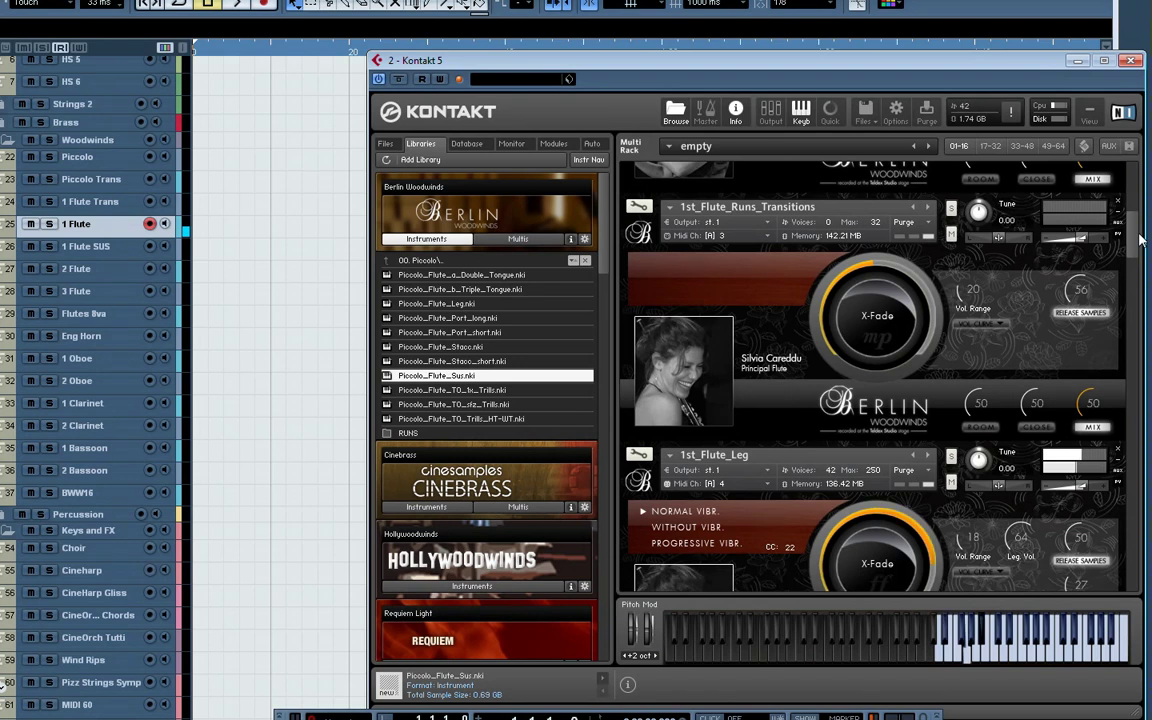
pyautogui.moveTo(1140, 240); pyautogui.dragTo(1140, 268)
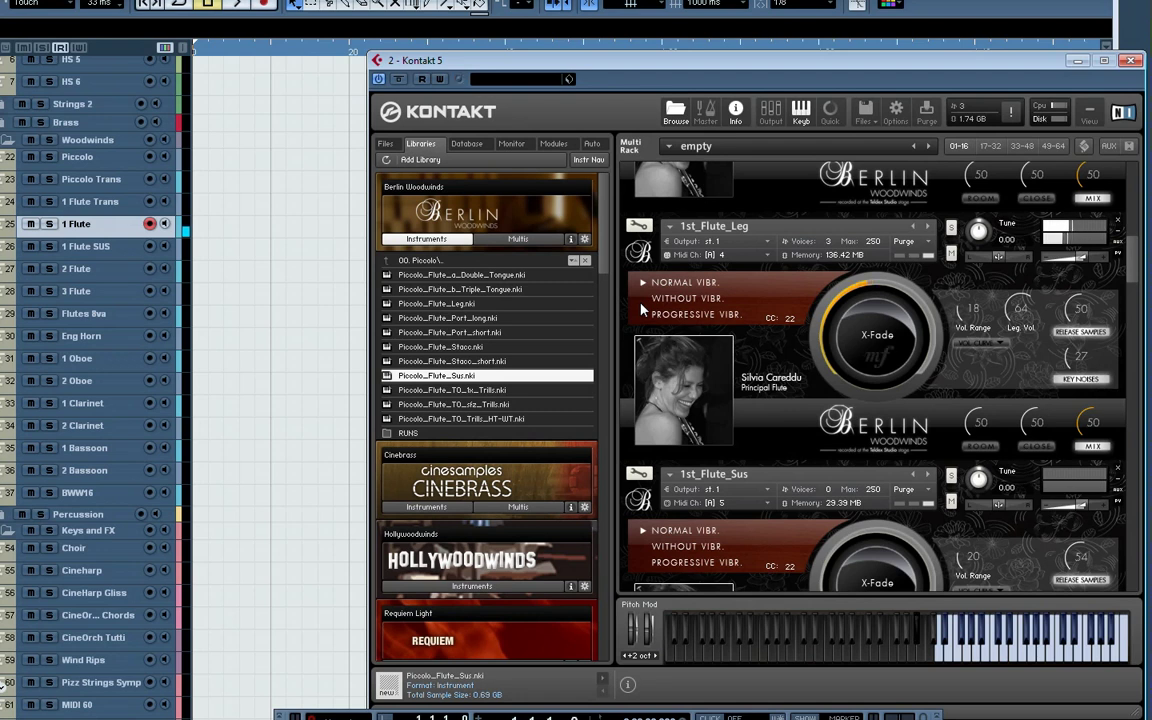
pyautogui.click(661, 302)
pyautogui.click(648, 315)
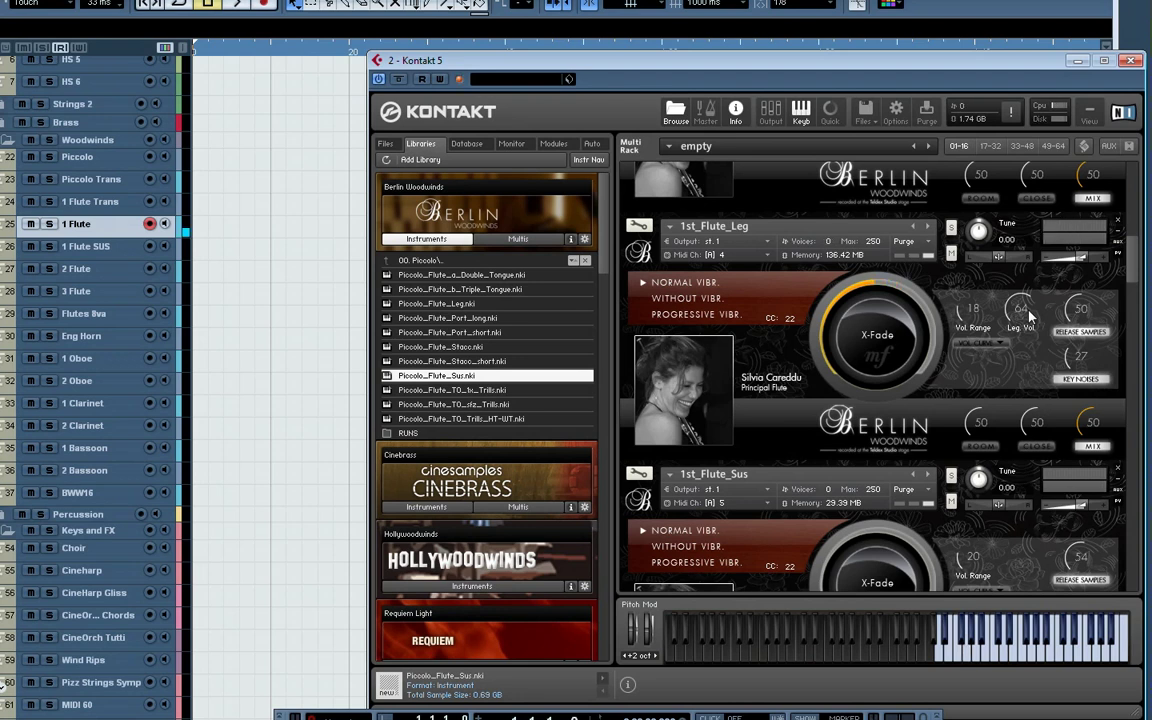
# Set 1st_Flute_Leg's legato volume to 60, release samples to 48 and key noises to 50, and activate the Room microphone instead of Mix
pyautogui.moveTo(1030, 316); pyautogui.dragTo(1036, 340)
pyautogui.moveTo(1040, 388); pyautogui.dragTo(1024, 443)
pyautogui.click(977, 447)
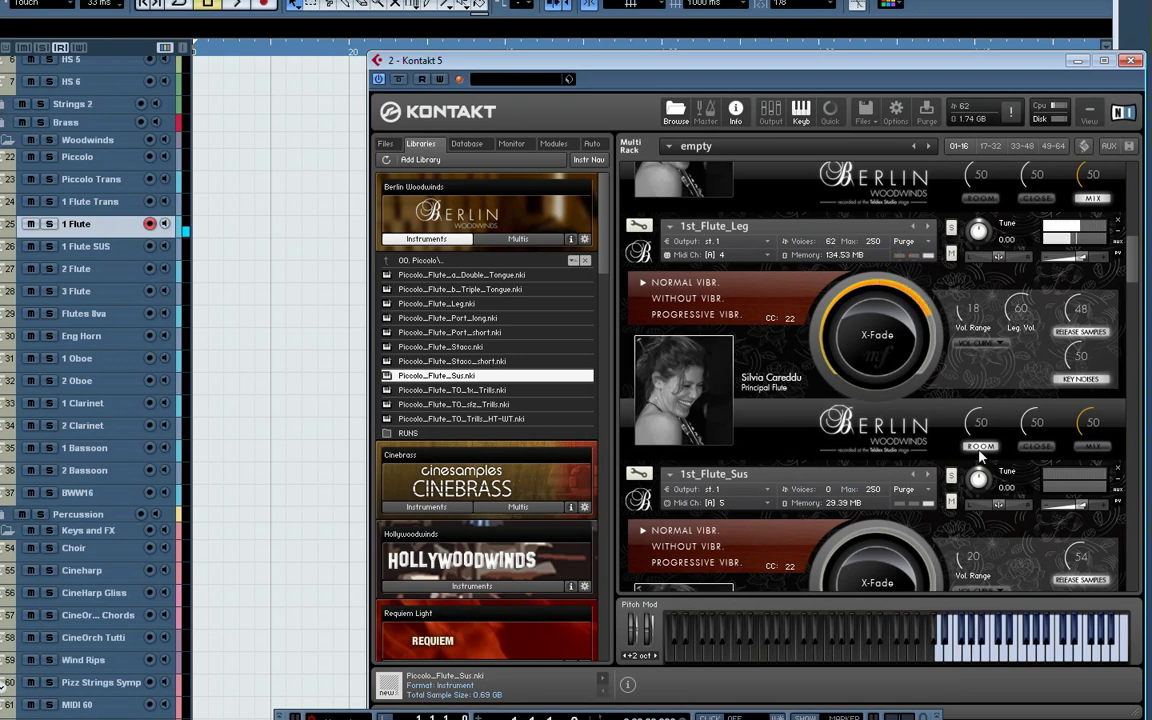
# Try 1st_Flute_Leg with the Room and Close microphones together and with Close alone, and switch back to Mix
pyautogui.click(1035, 448)
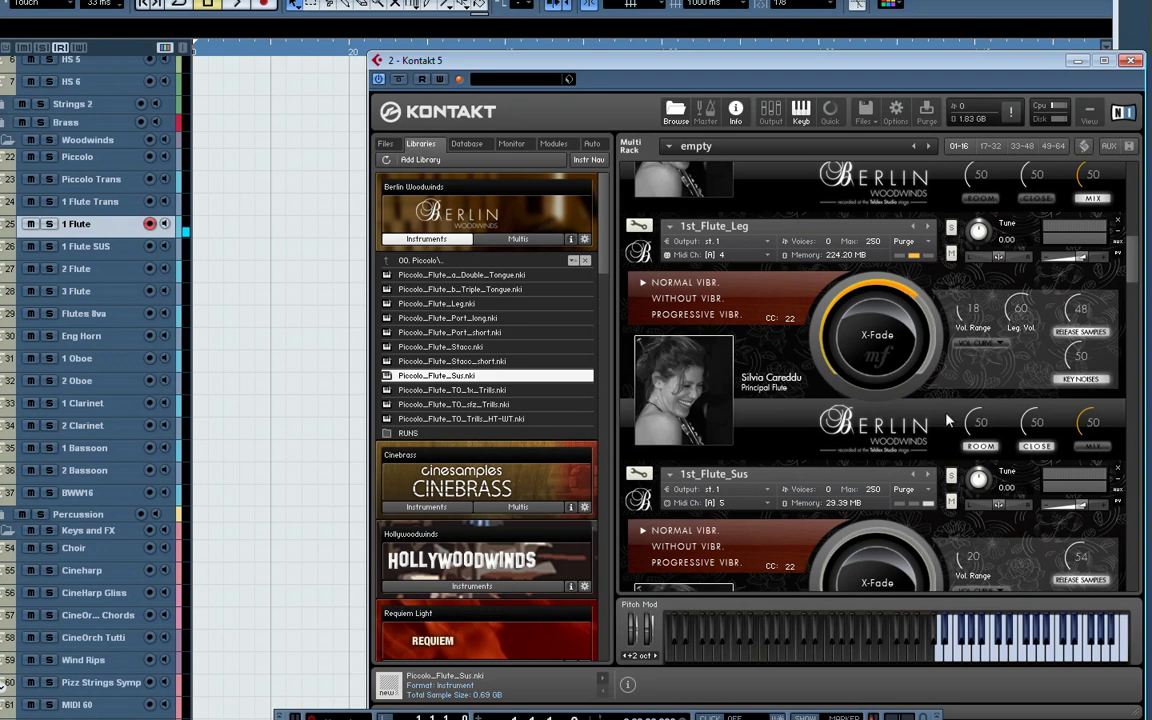
pyautogui.click(982, 447)
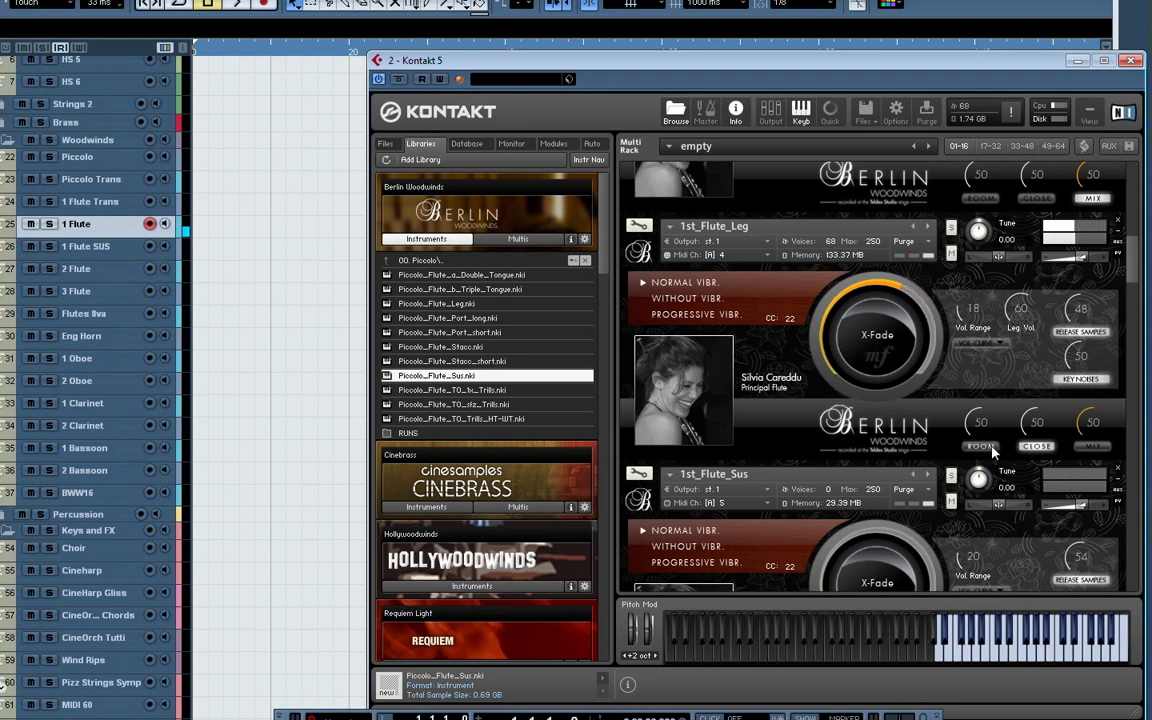
pyautogui.click(1094, 447)
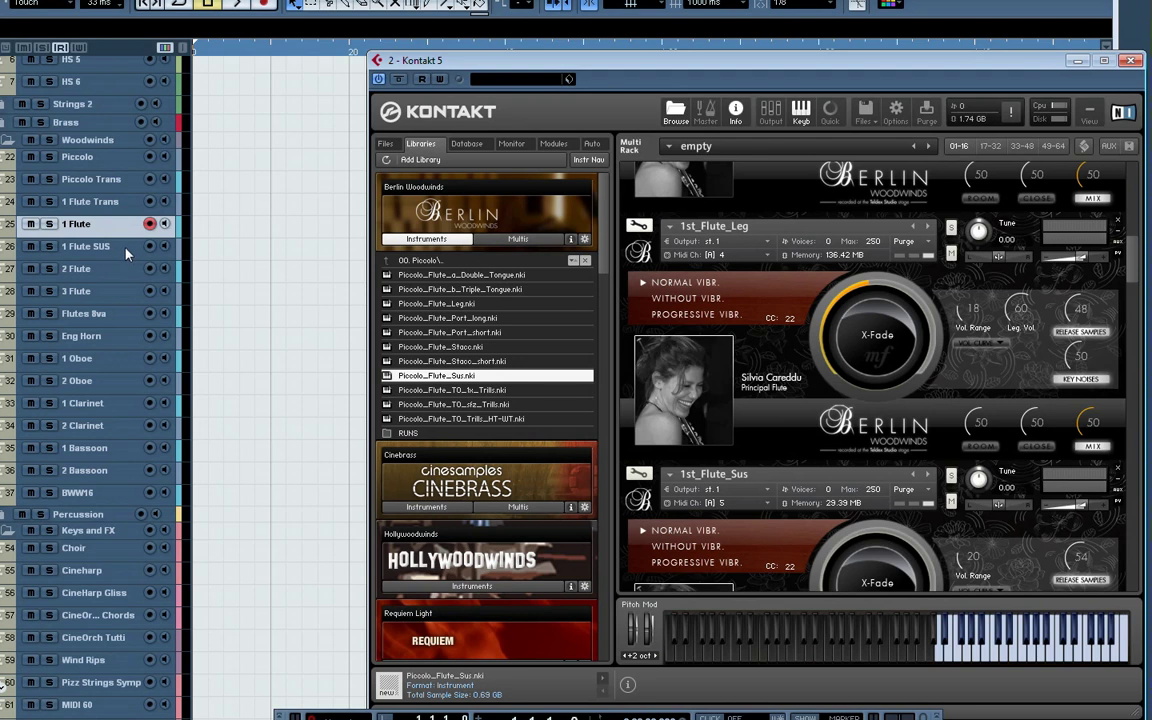
# Select the 1 Flute Trans track and show 1st_Flute_Runs_Transitions.nki in the RUNS folder of 01. 1st Flute
pyautogui.click(100, 201)
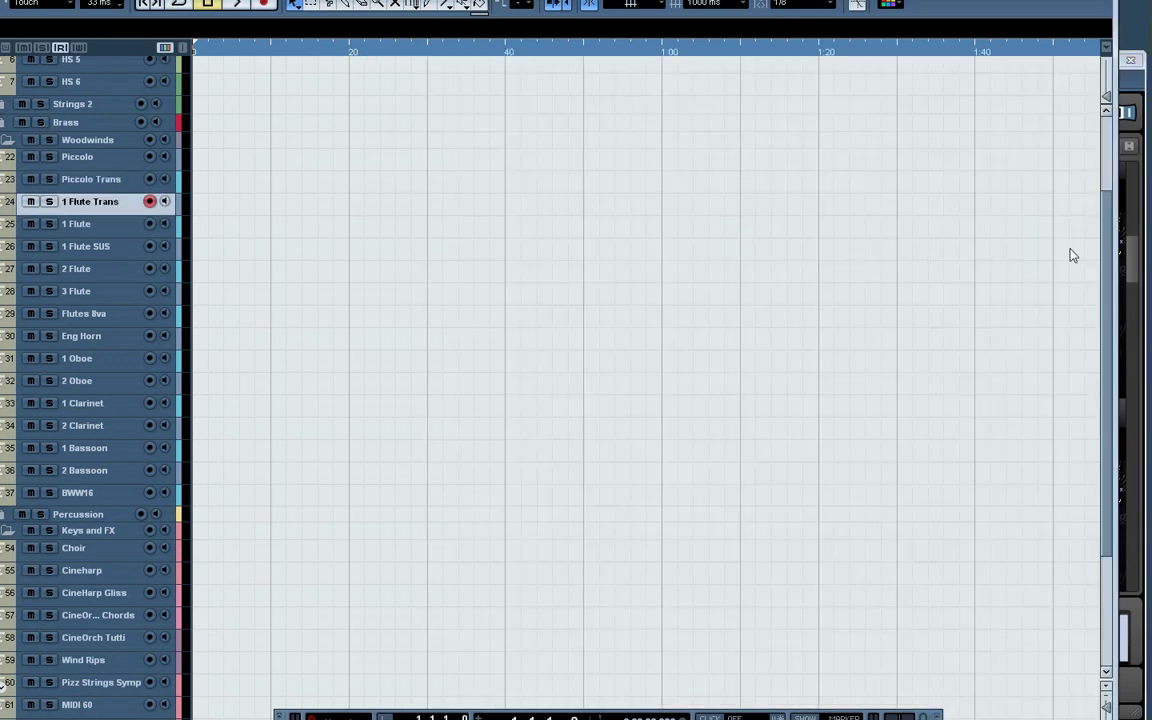
pyautogui.click(1128, 258)
pyautogui.click(392, 261)
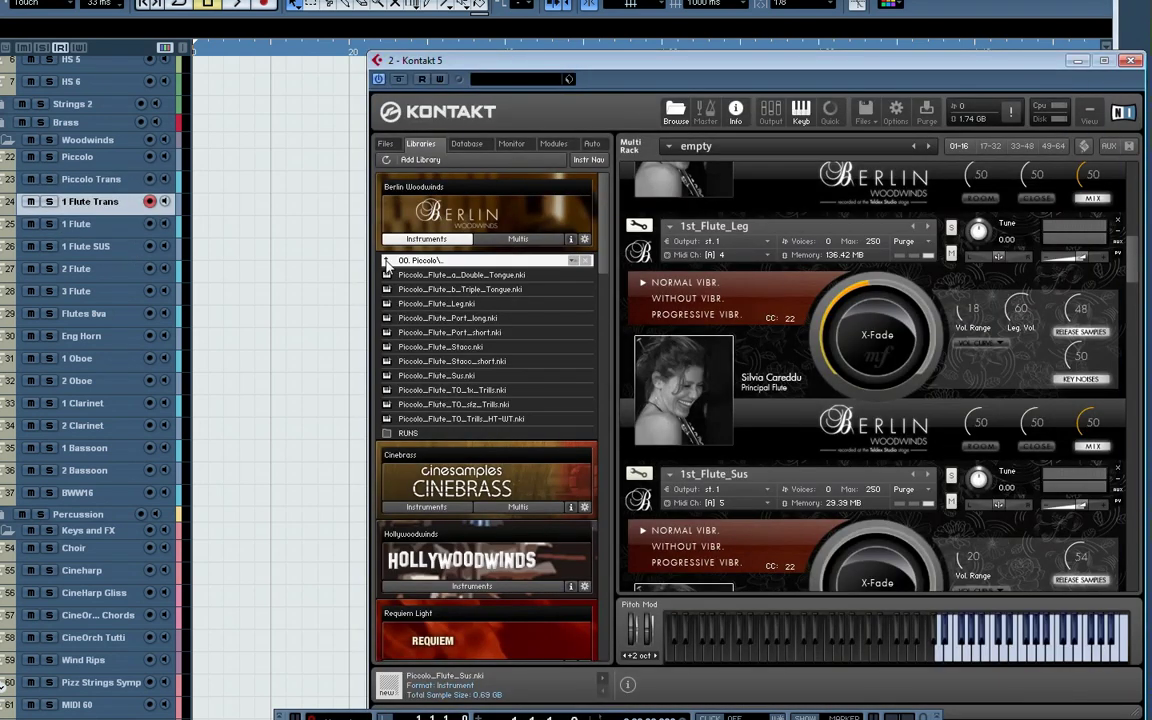
pyautogui.click(388, 260)
pyautogui.doubleClick(445, 290)
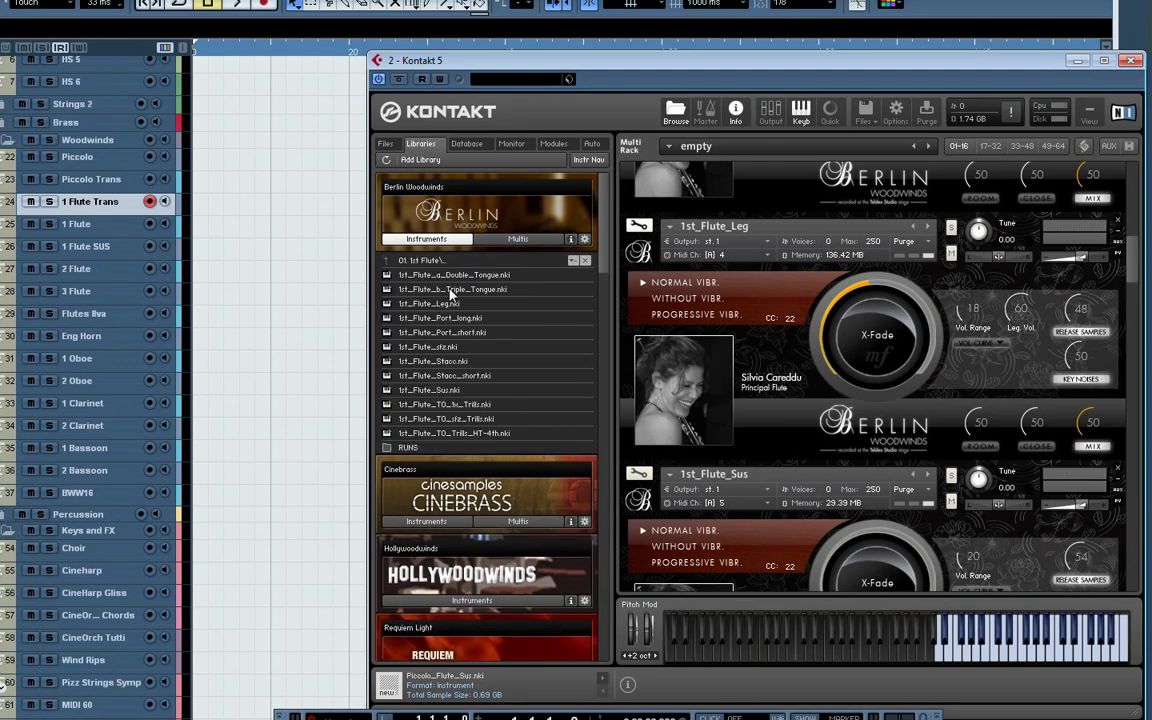
pyautogui.doubleClick(434, 449)
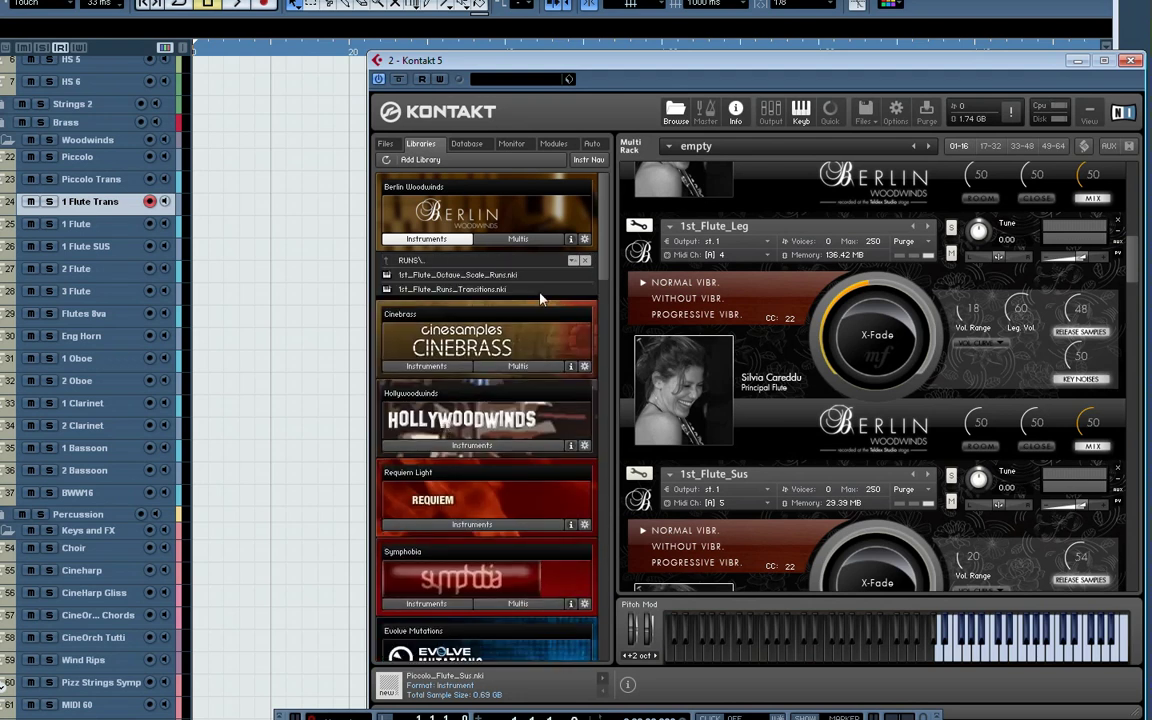
pyautogui.click(470, 275)
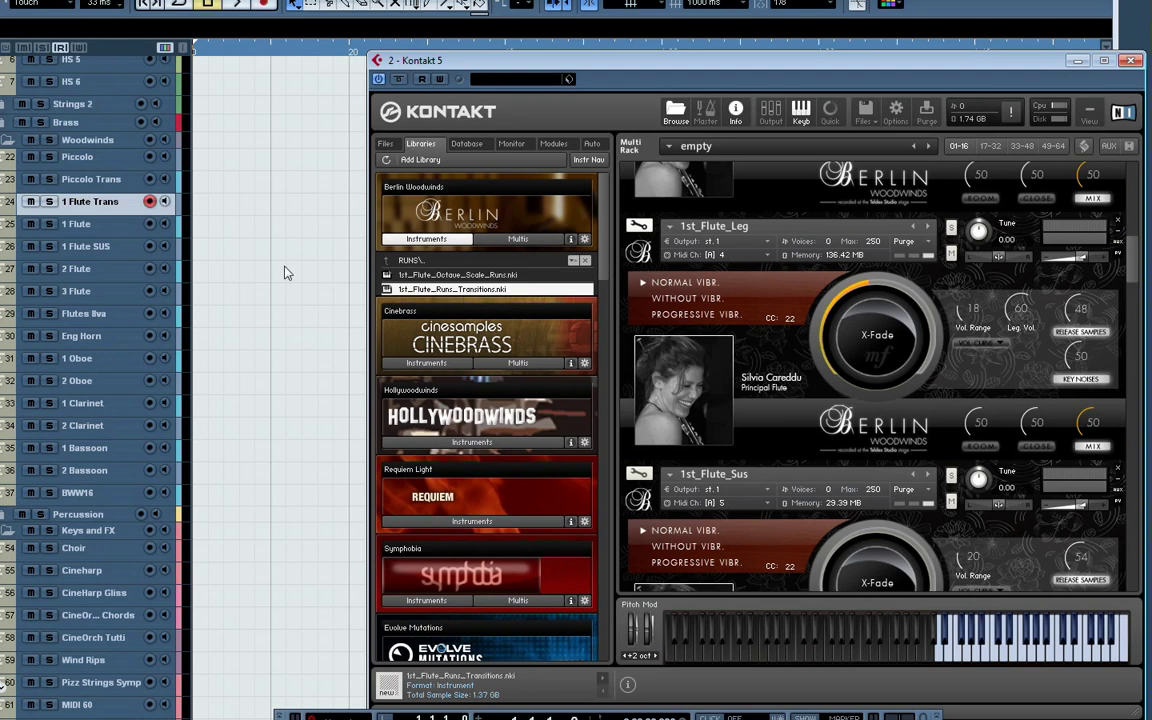
# Audition the 1 Flute Trans, Piccolo Trans and 1 Flute SUS tracks, and show the 1st_Flute_Sus patch in the rack
pyautogui.click(249, 226)
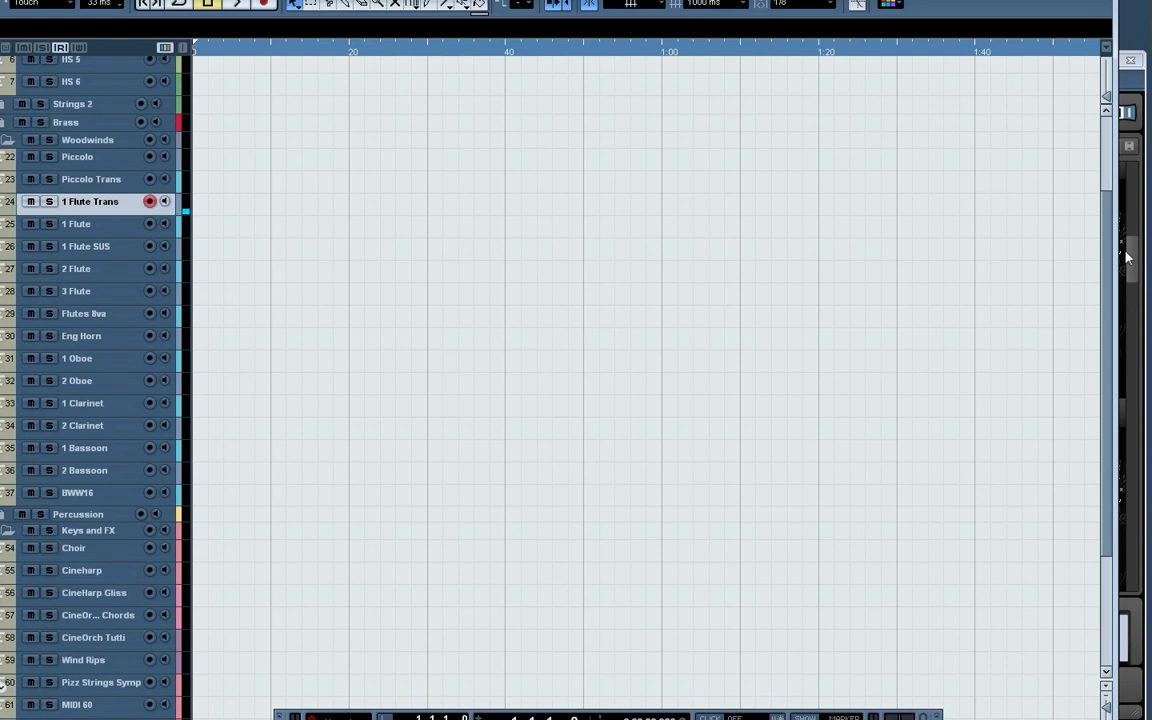
pyautogui.press('e')
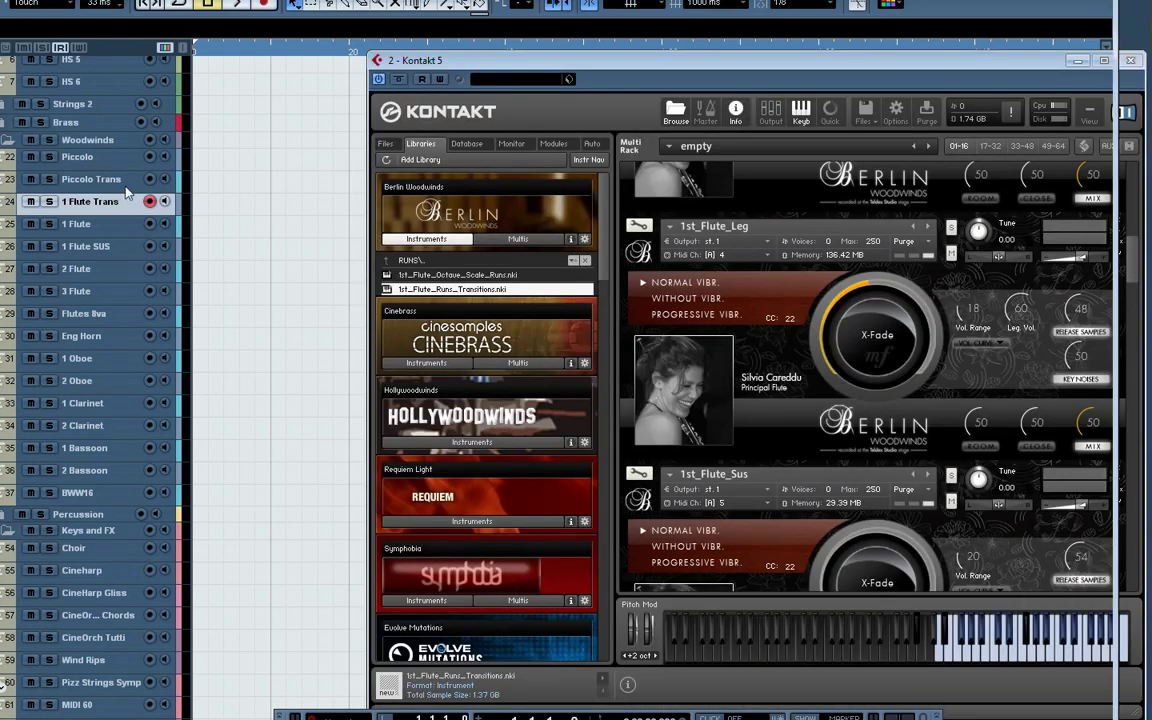
pyautogui.click(127, 188)
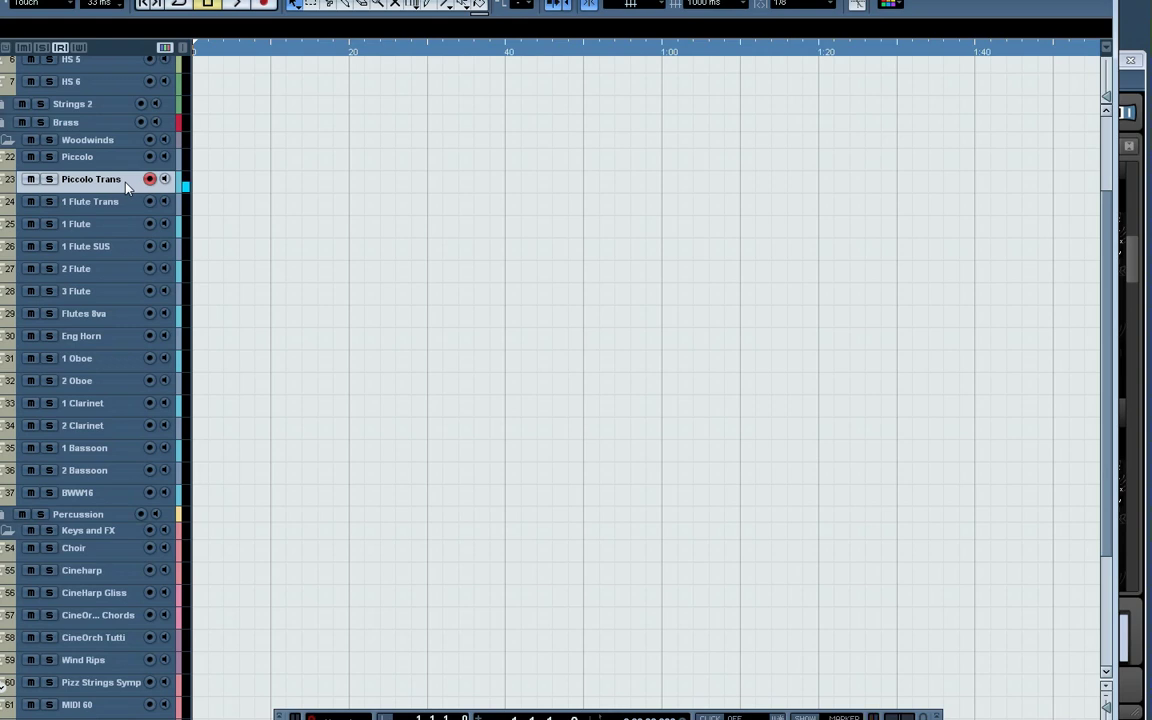
pyautogui.click(130, 246)
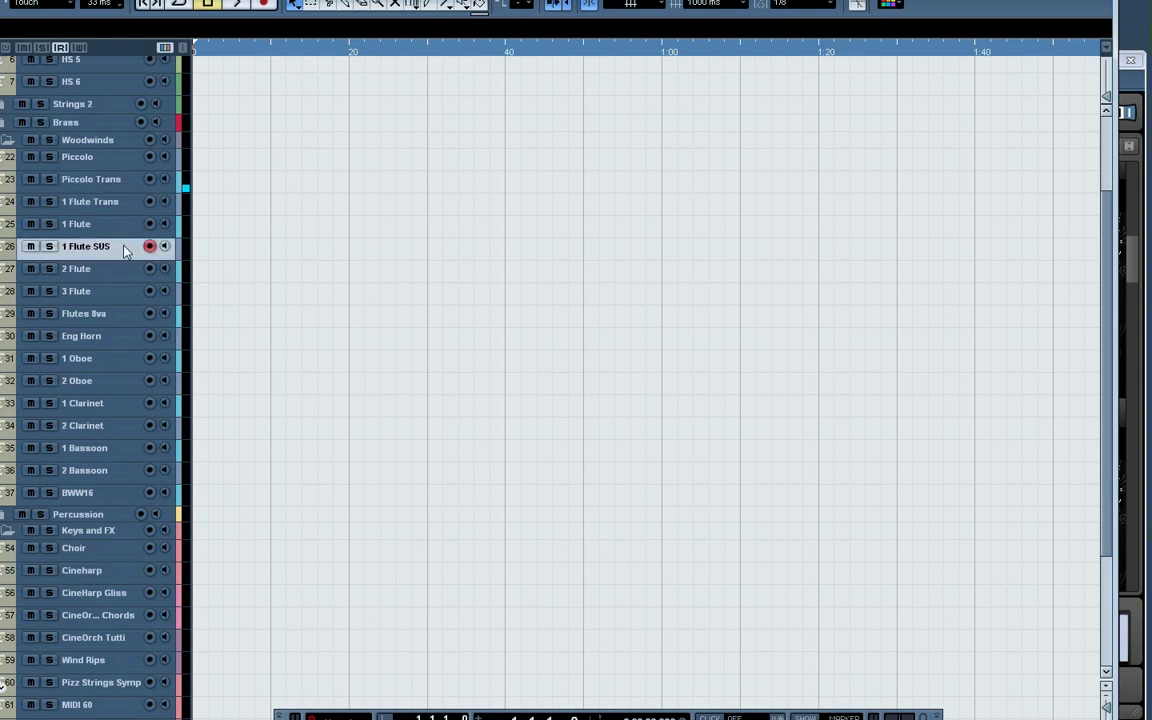
pyautogui.click(1133, 271)
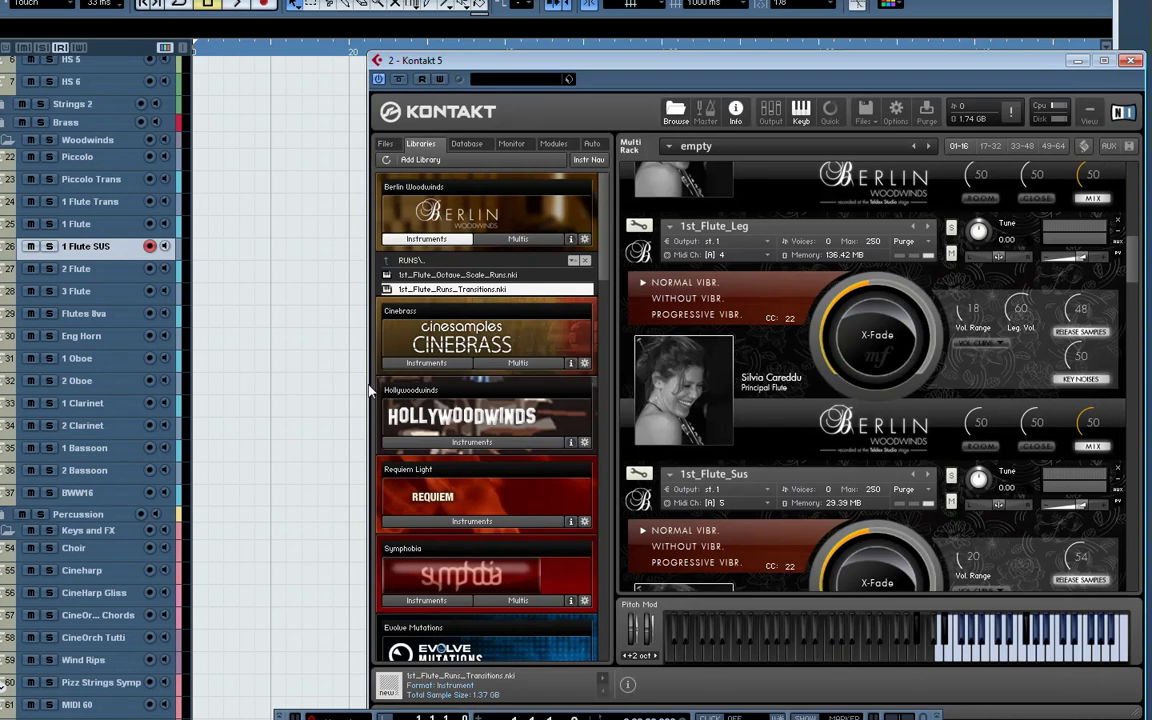
pyautogui.moveTo(1134, 259); pyautogui.dragTo(1134, 286)
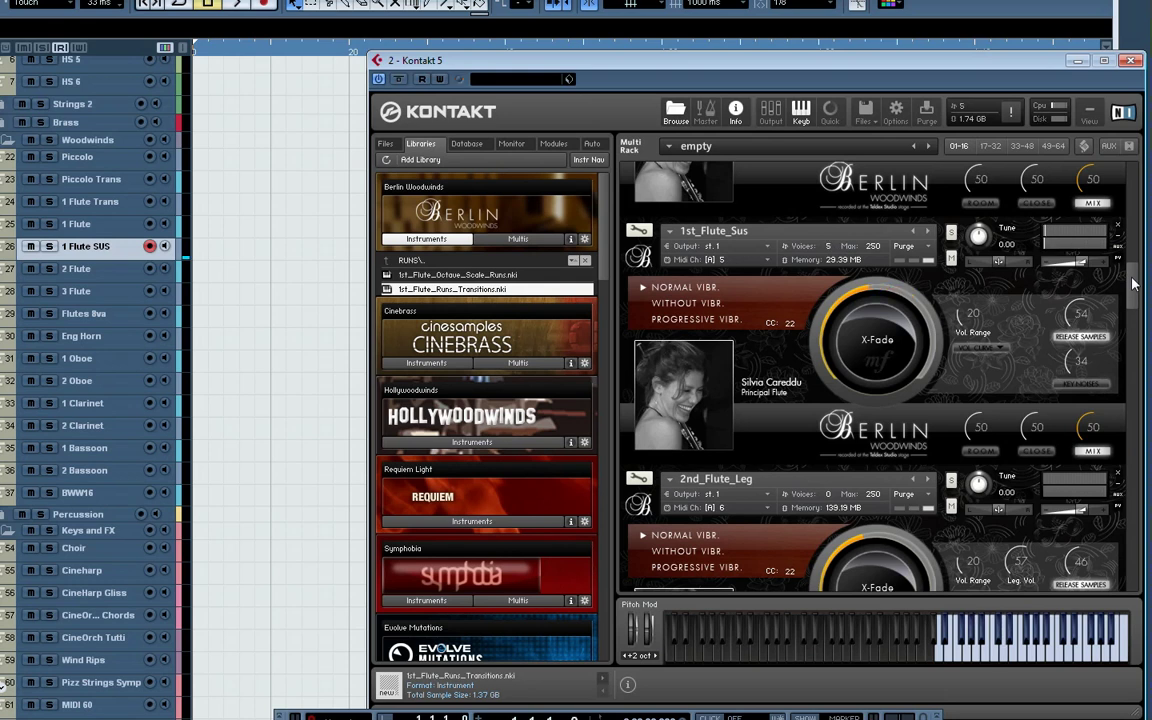
# Audition the 2 Flute, 3 Flute and Flutes 8va tracks with the 3rd_Flute_Leg and Flutes_8va_Leg patches in view
pyautogui.click(100, 267)
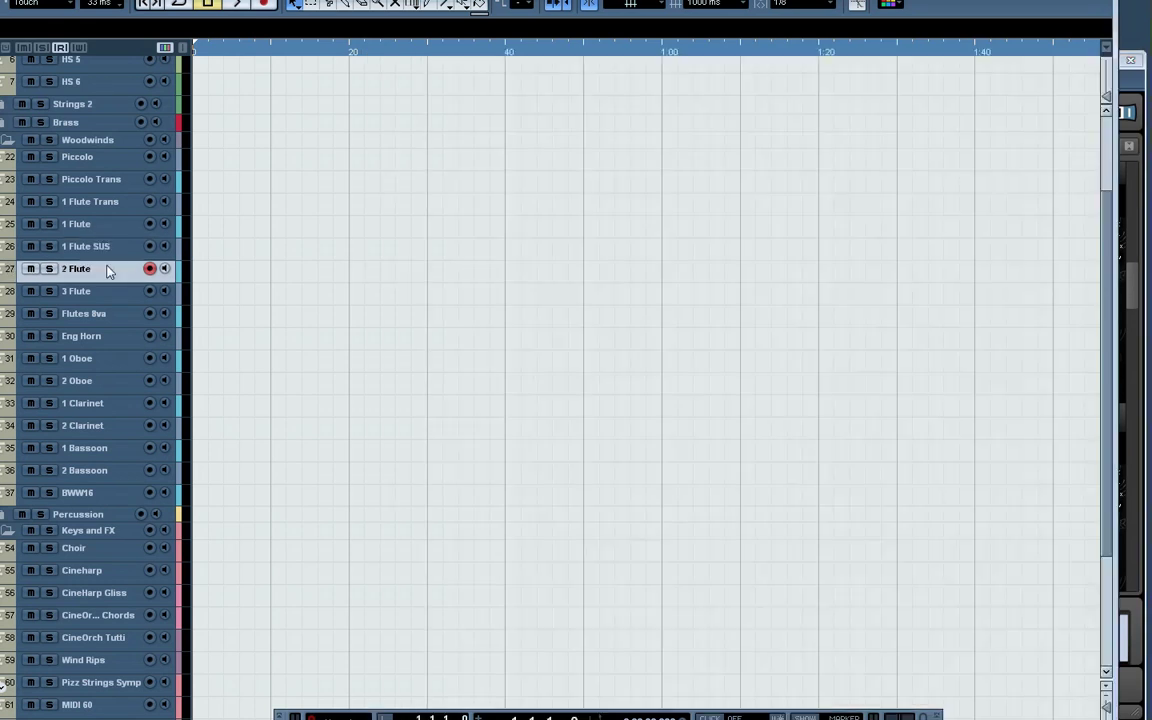
pyautogui.click(1135, 292)
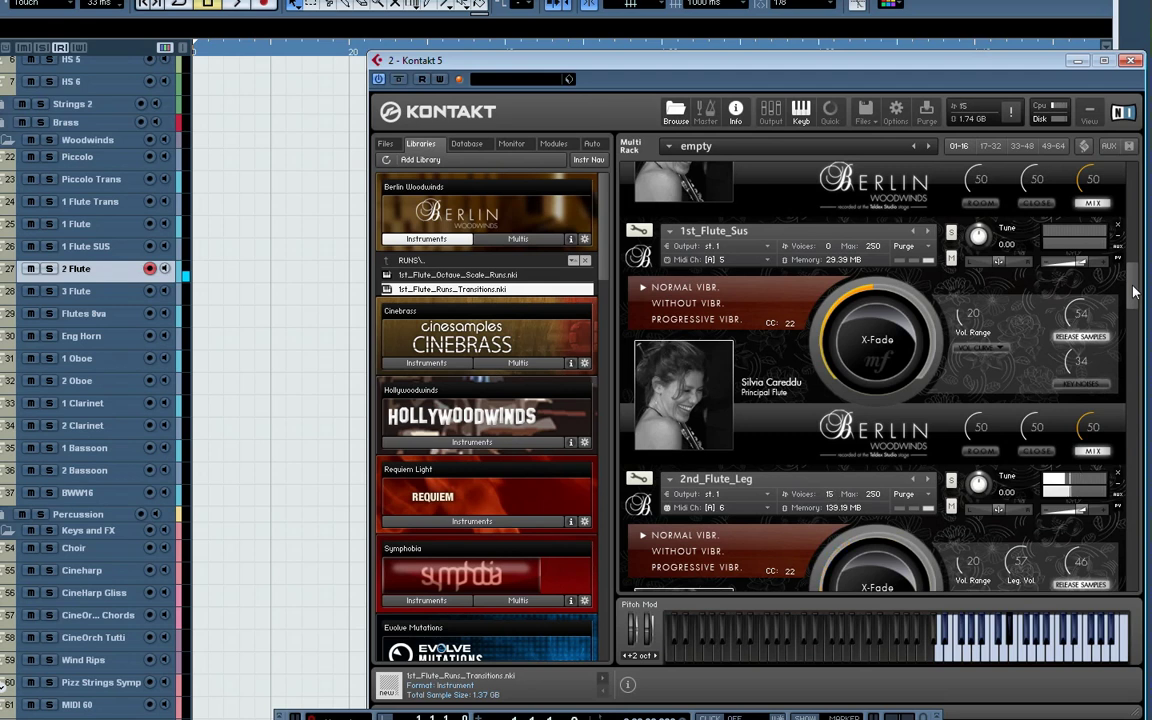
pyautogui.moveTo(1135, 292); pyautogui.dragTo(1140, 349)
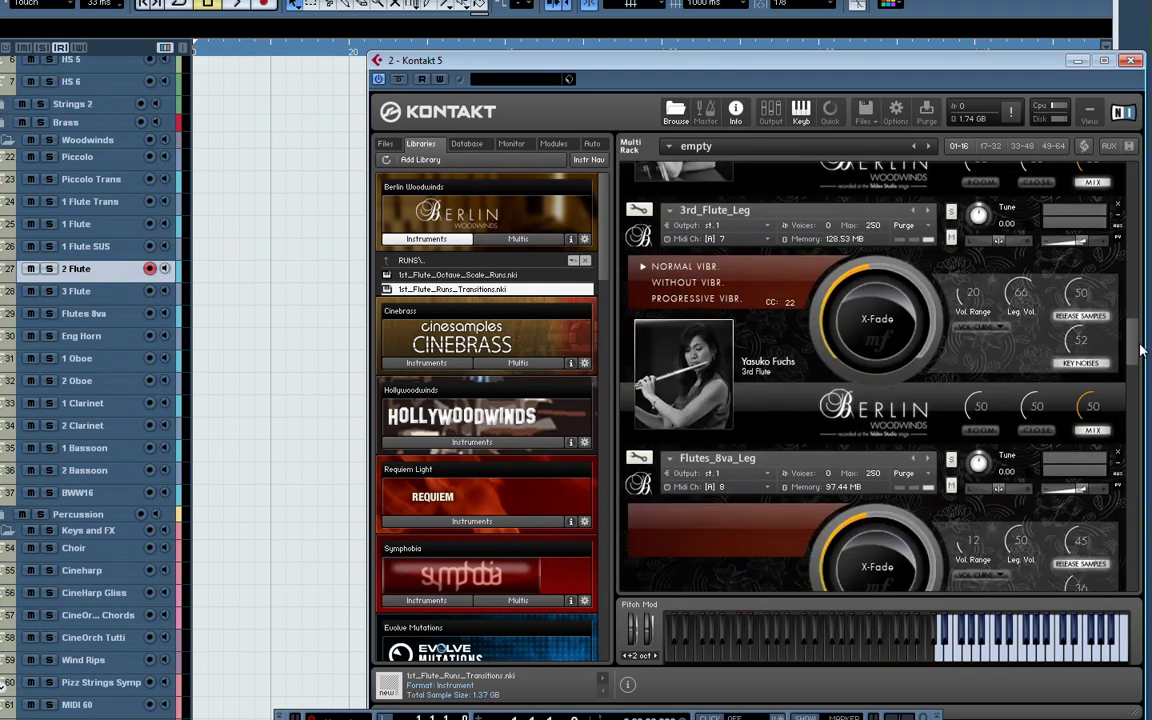
pyautogui.click(103, 291)
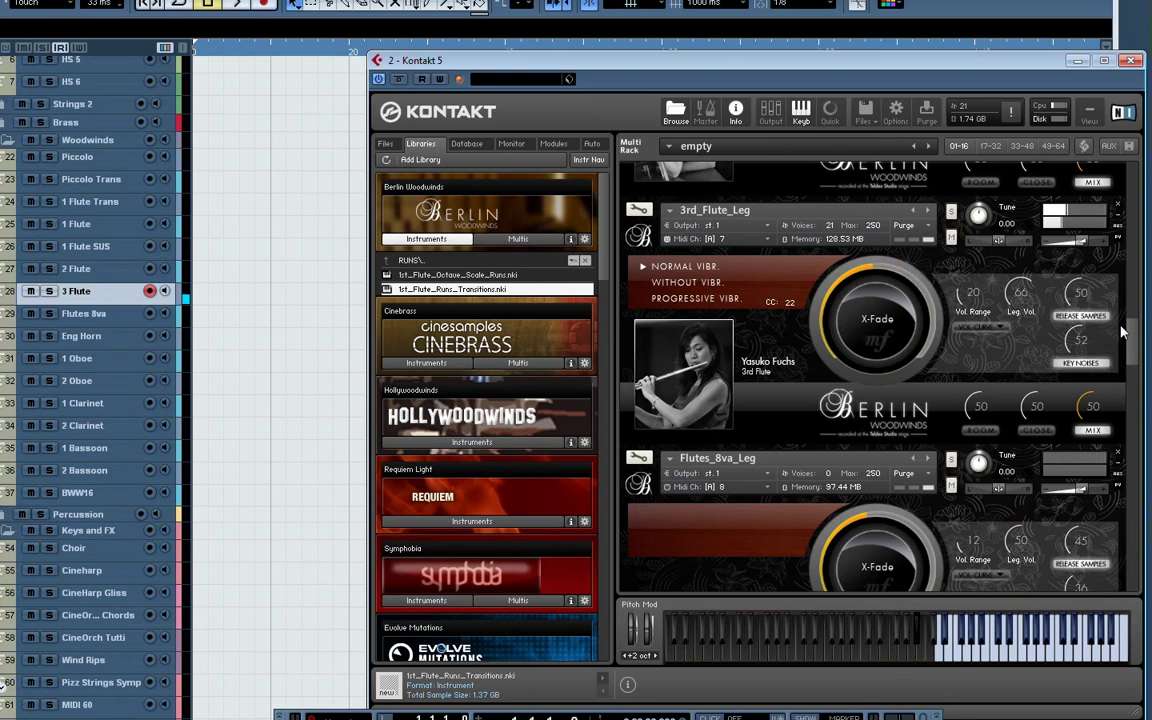
pyautogui.click(100, 313)
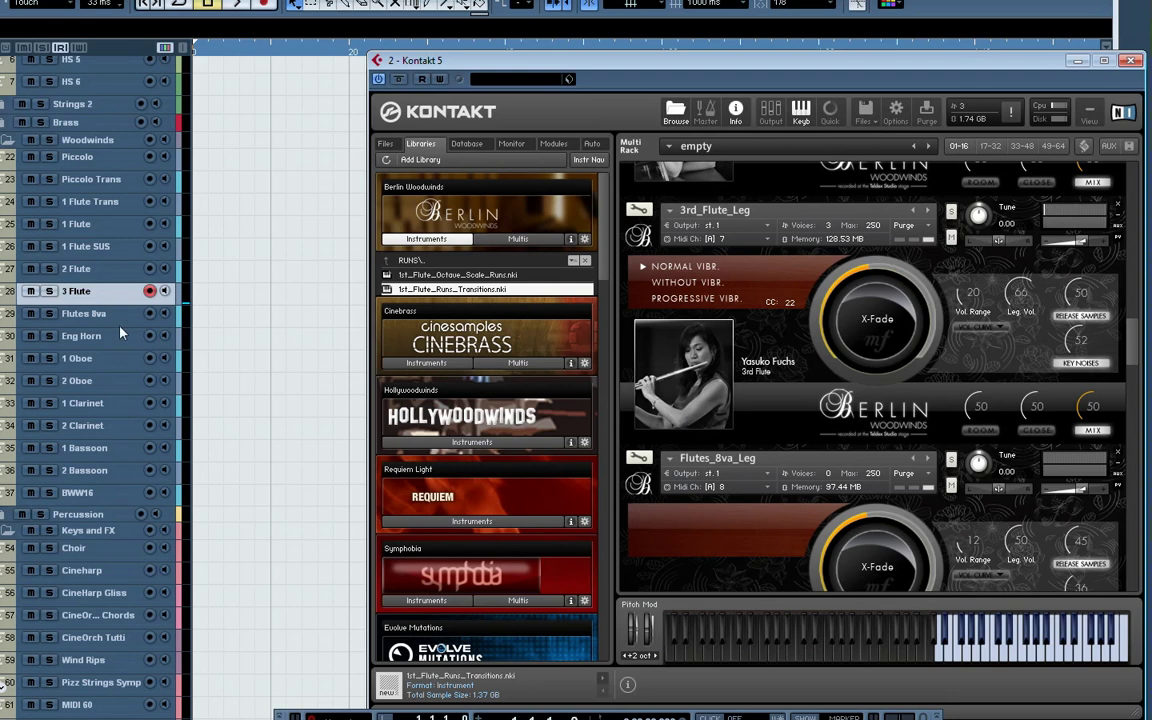
pyautogui.click(1130, 334)
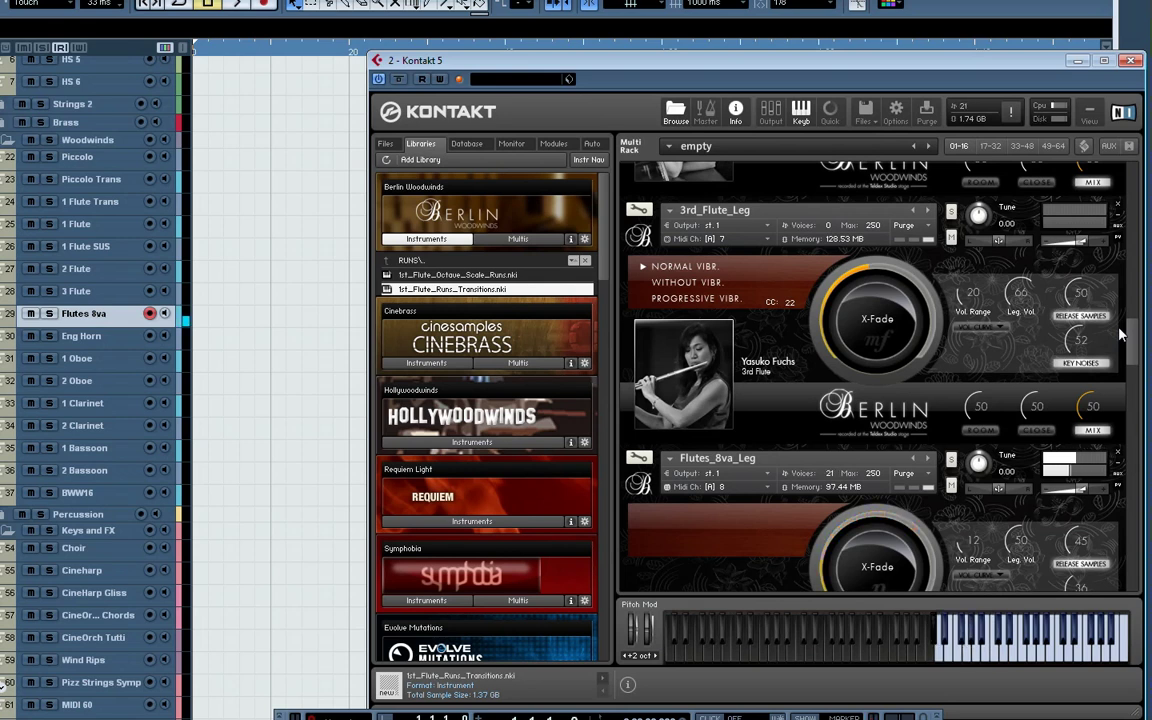
# Audition the Eng Horn, 1 Oboe and 2 Oboe tracks one after another
pyautogui.click(125, 340)
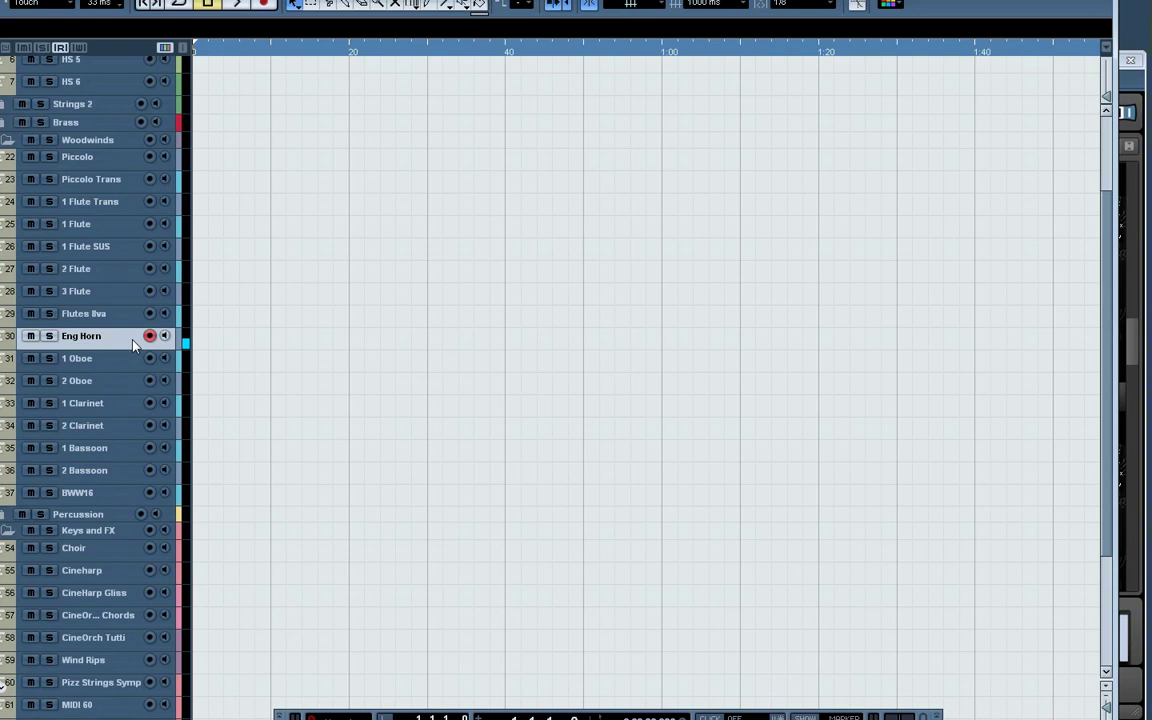
pyautogui.click(113, 370)
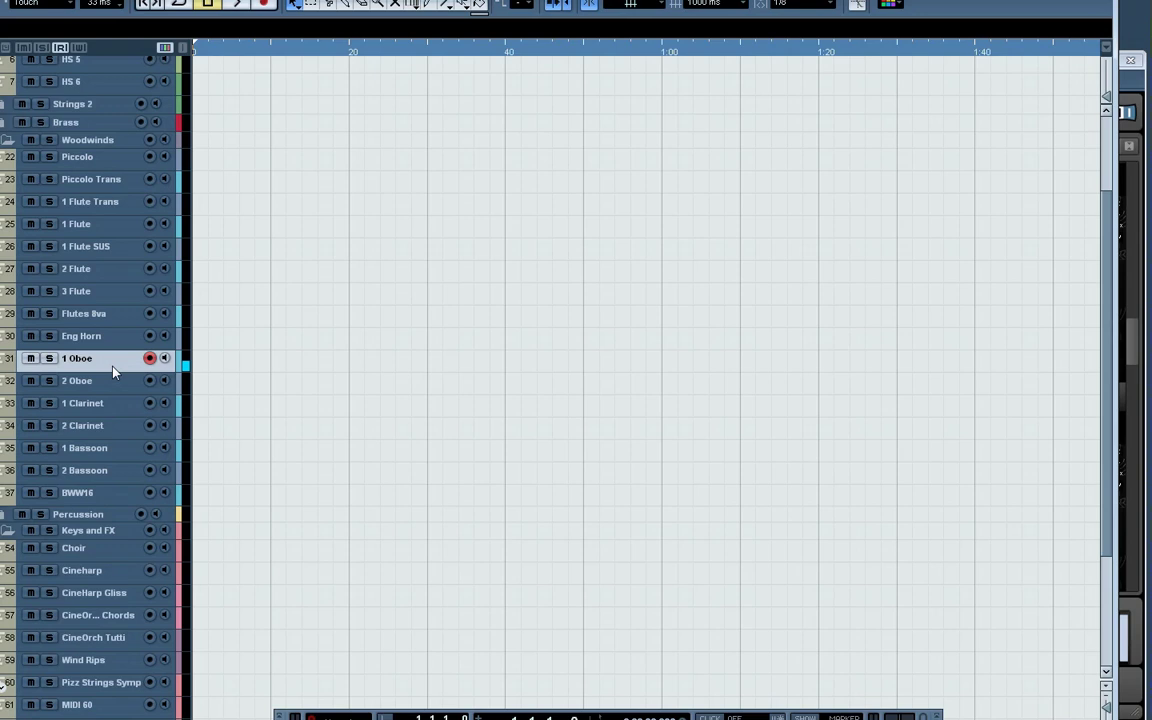
pyautogui.click(113, 378)
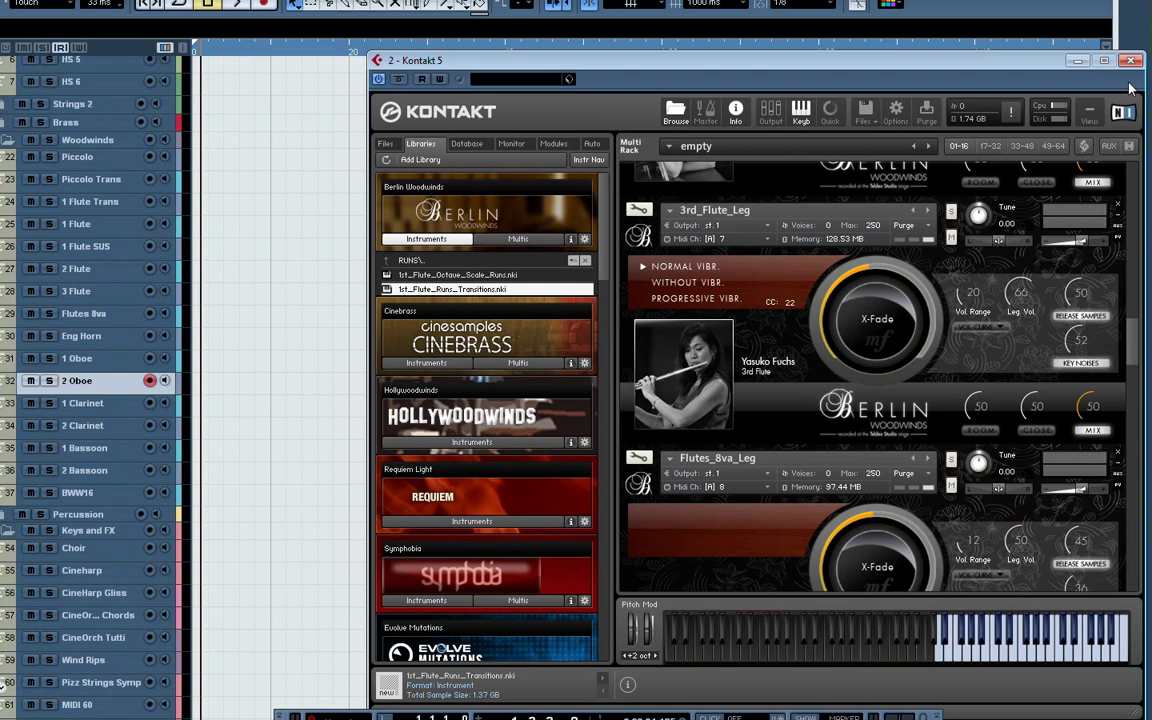
# Play the 1 Oboe and 2 Oboe tracks again, bringing the 1st_Clarinet_Leg and 2nd_Clarinet_Leg patches into view in the rack
pyautogui.click(165, 366)
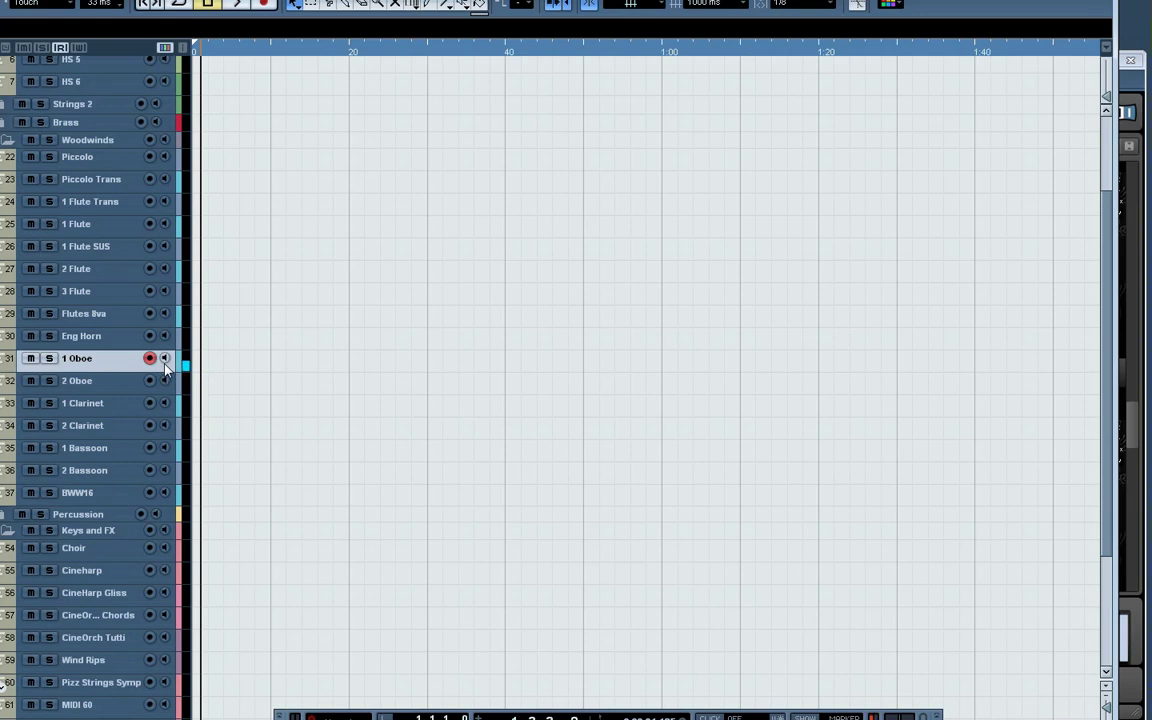
pyautogui.click(137, 377)
pyautogui.click(1138, 418)
pyautogui.scroll(-2, 1138, 418)
pyautogui.moveTo(1138, 418); pyautogui.dragTo(1138, 462)
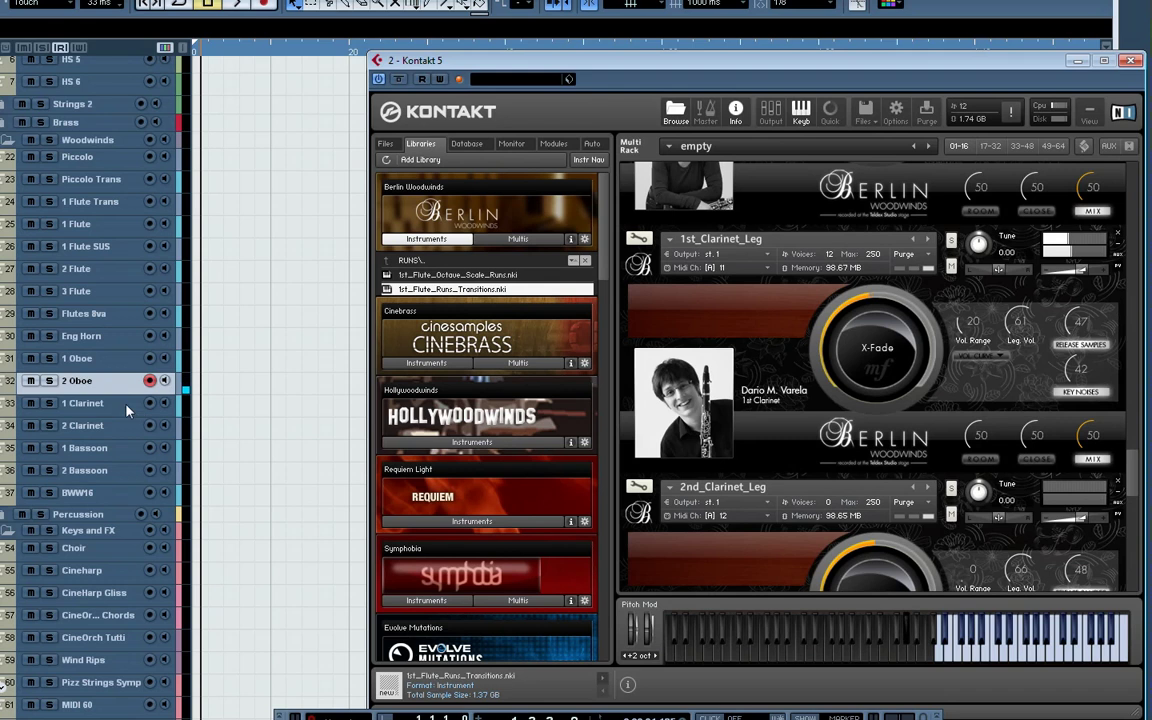
pyautogui.moveTo(1138, 466); pyautogui.dragTo(1138, 480)
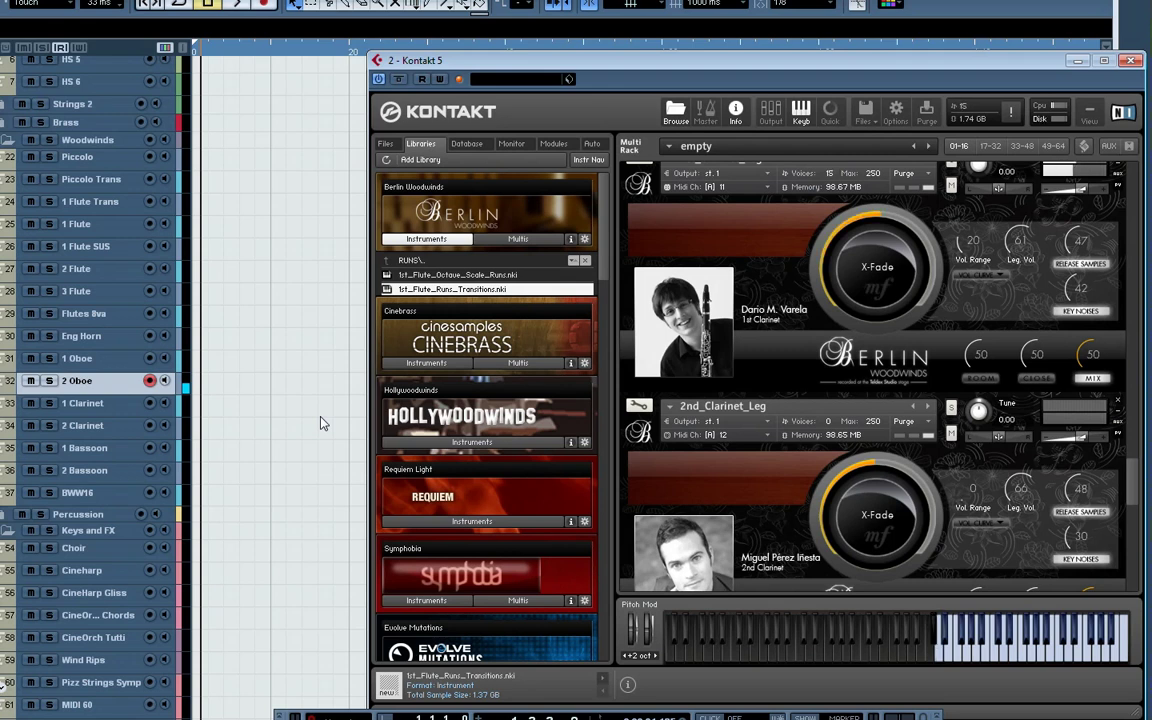
# Audition the 1 Clarinet track, alone and layered with the record-enabled 2 Oboe track
pyautogui.click(129, 410)
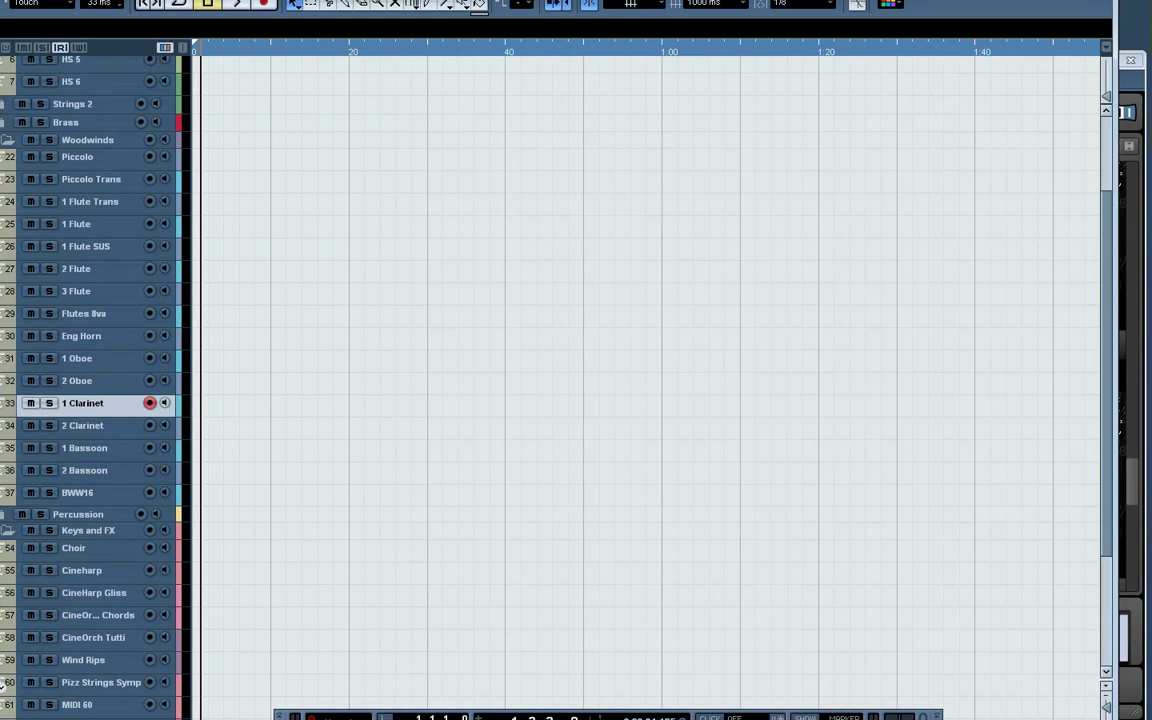
pyautogui.click(1128, 440)
pyautogui.scroll(-3, 900, 422)
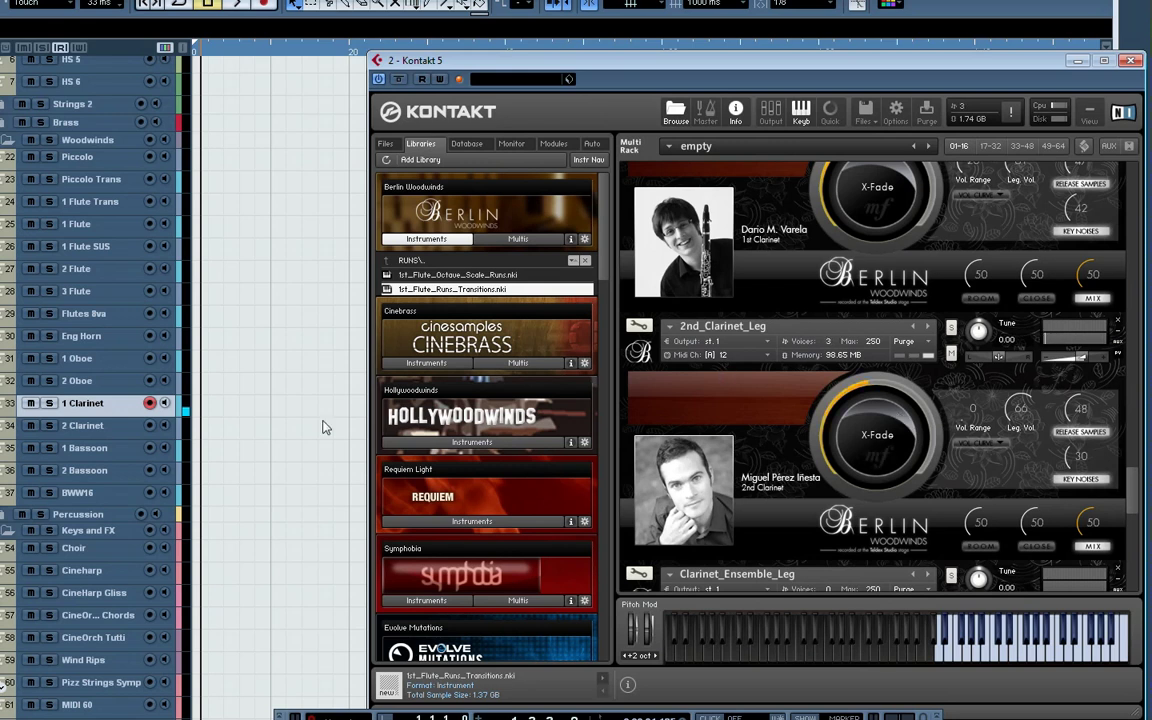
pyautogui.click(152, 385)
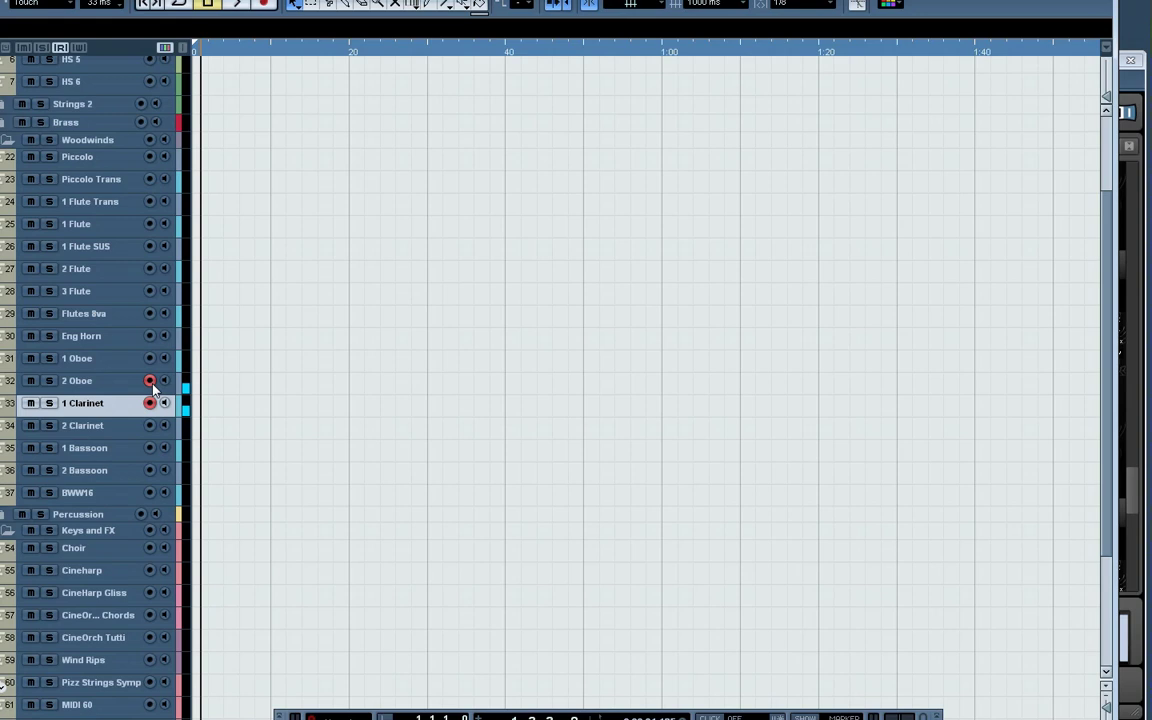
pyautogui.click(150, 383)
# Record a part about 13 seconds long on the 1 Flute SUS track
pyautogui.click(128, 247)
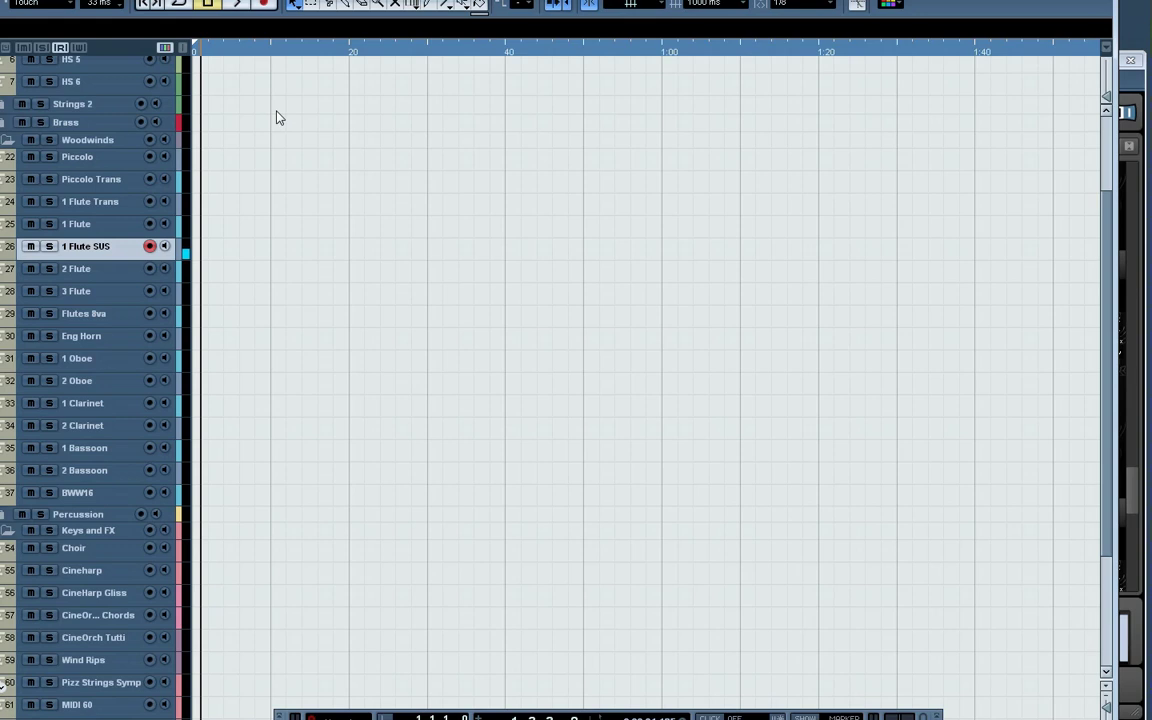
pyautogui.press('KP_Multiply')
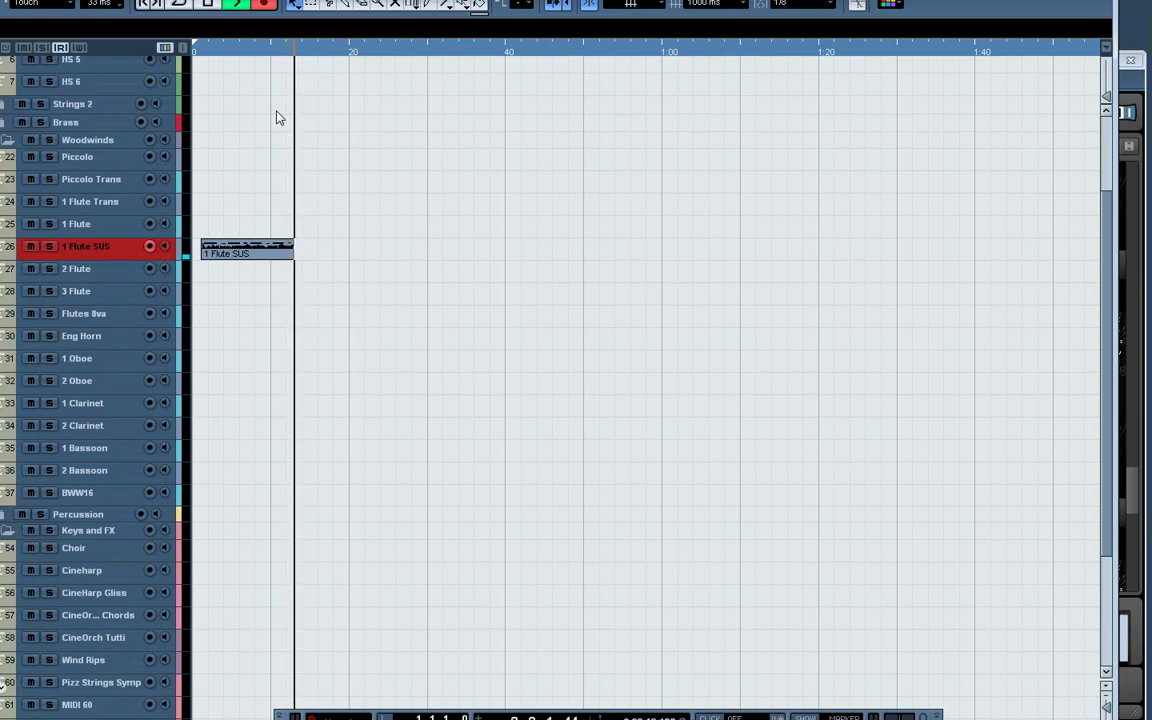
pyautogui.press('space')
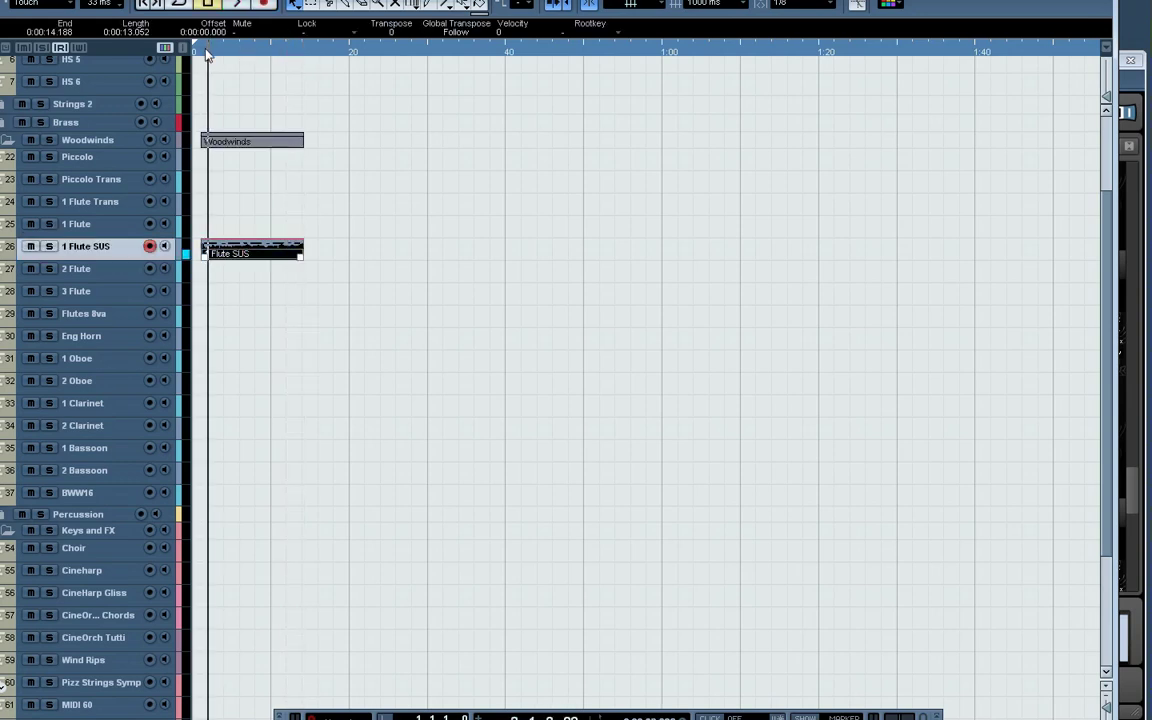
# Record a part simultaneously on the 2 Oboe and 1 Clarinet tracks, with 1 Flute SUS disarmed
pyautogui.click(149, 246)
pyautogui.press('KP_Multiply')
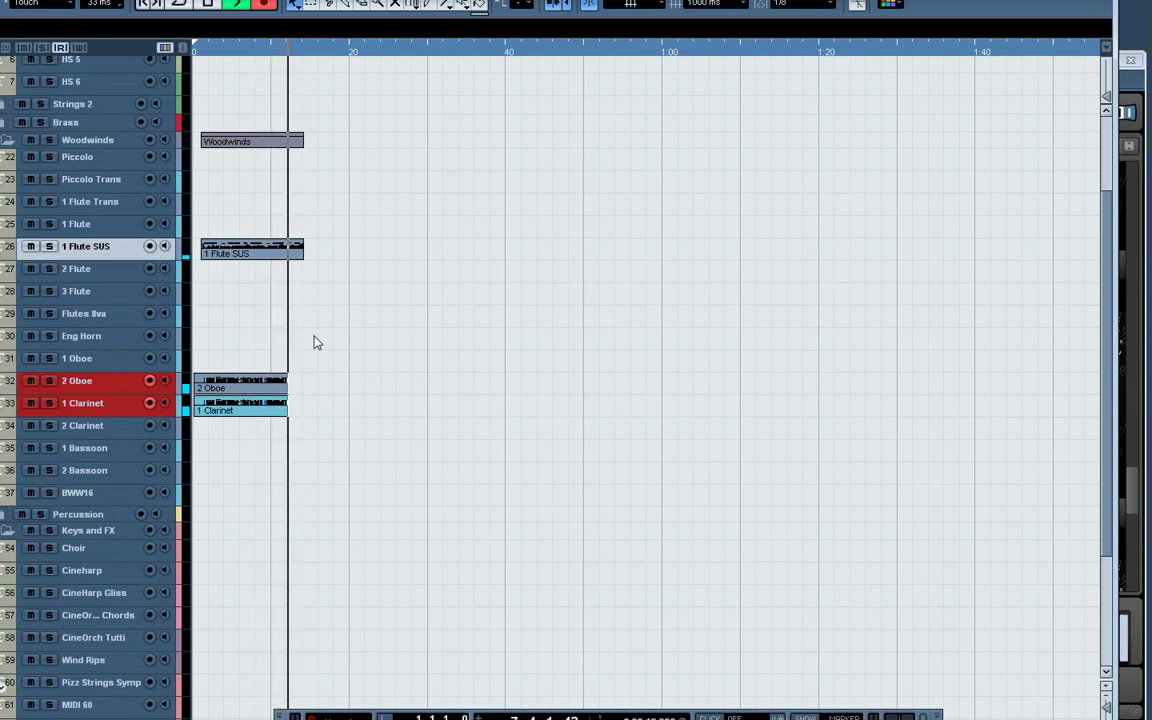
pyautogui.press('space')
# Delete all the recorded woodwind parts and switch from 1 Clarinet to the 2 Clarinet track
pyautogui.hotkey('ctrl', 'a')
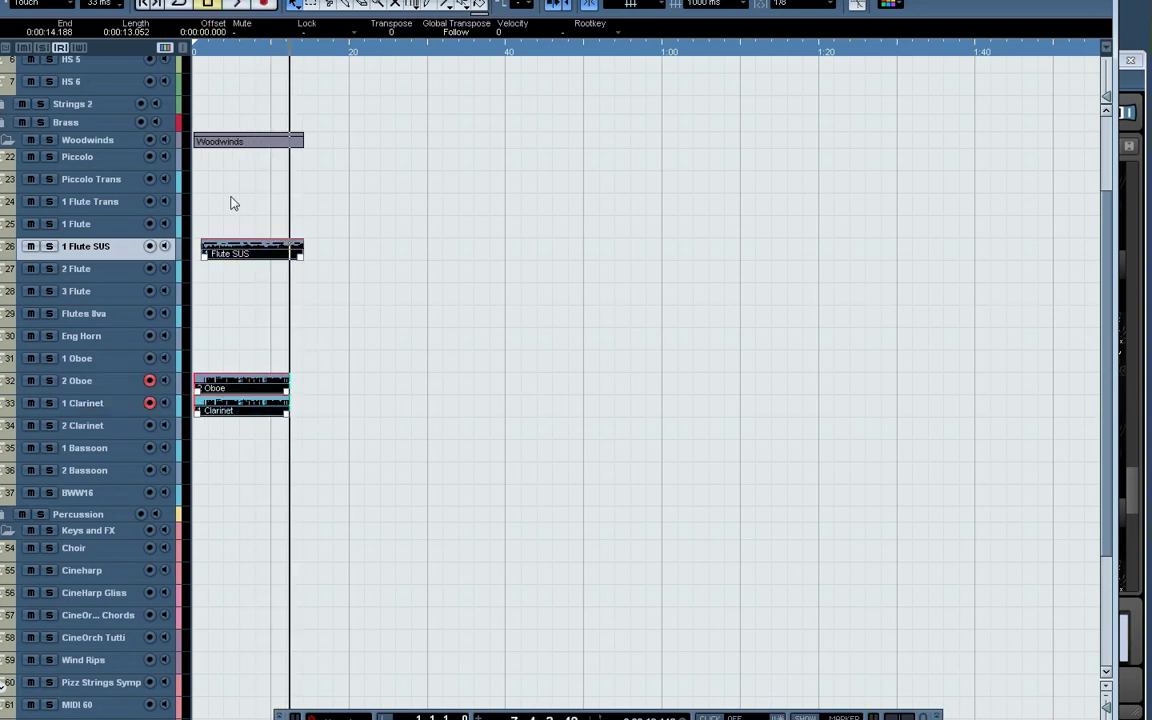
pyautogui.press('Delete')
pyautogui.click(148, 403)
pyautogui.click(128, 425)
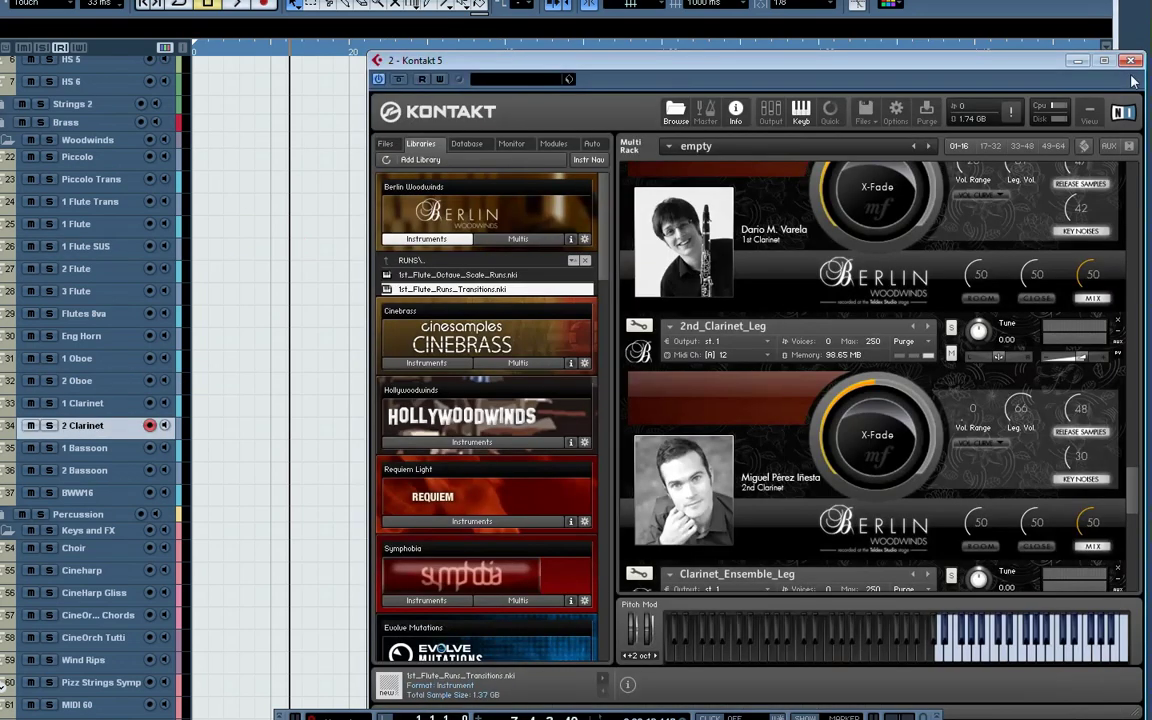
# Audition the 1 Bassoon and 2 Bassoon tracks individually, and layered with the 2 Clarinet track
pyautogui.scroll(-3, 1124, 487)
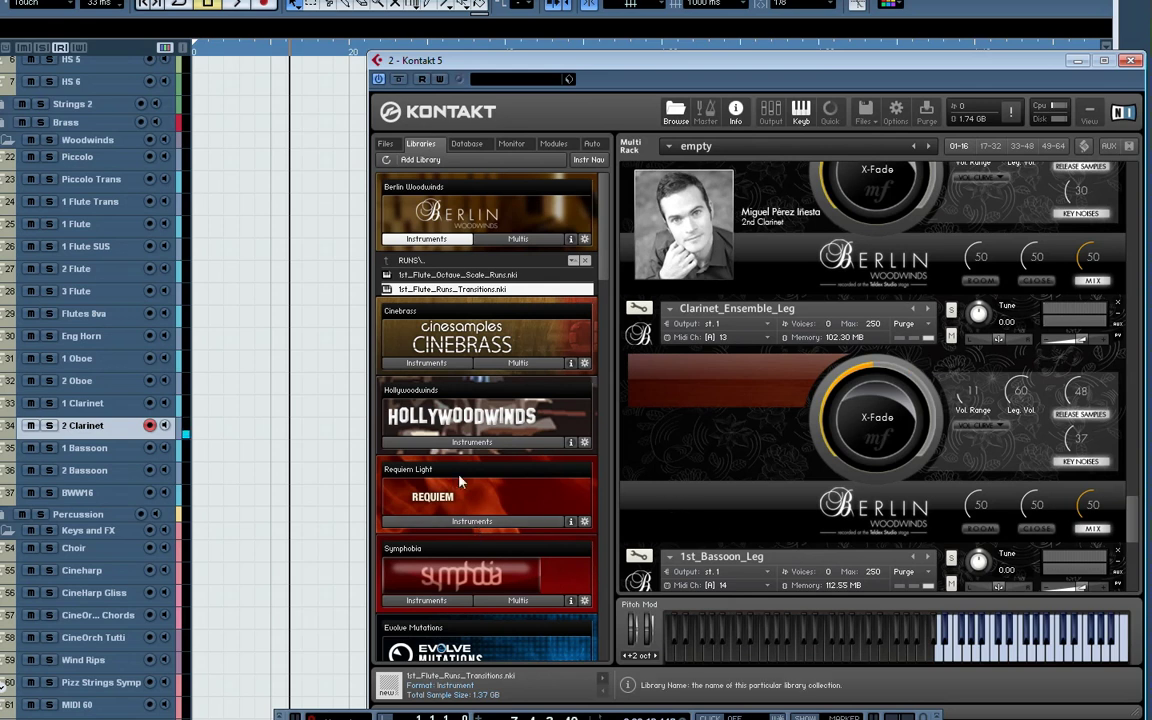
pyautogui.click(205, 406)
pyautogui.press('Down')
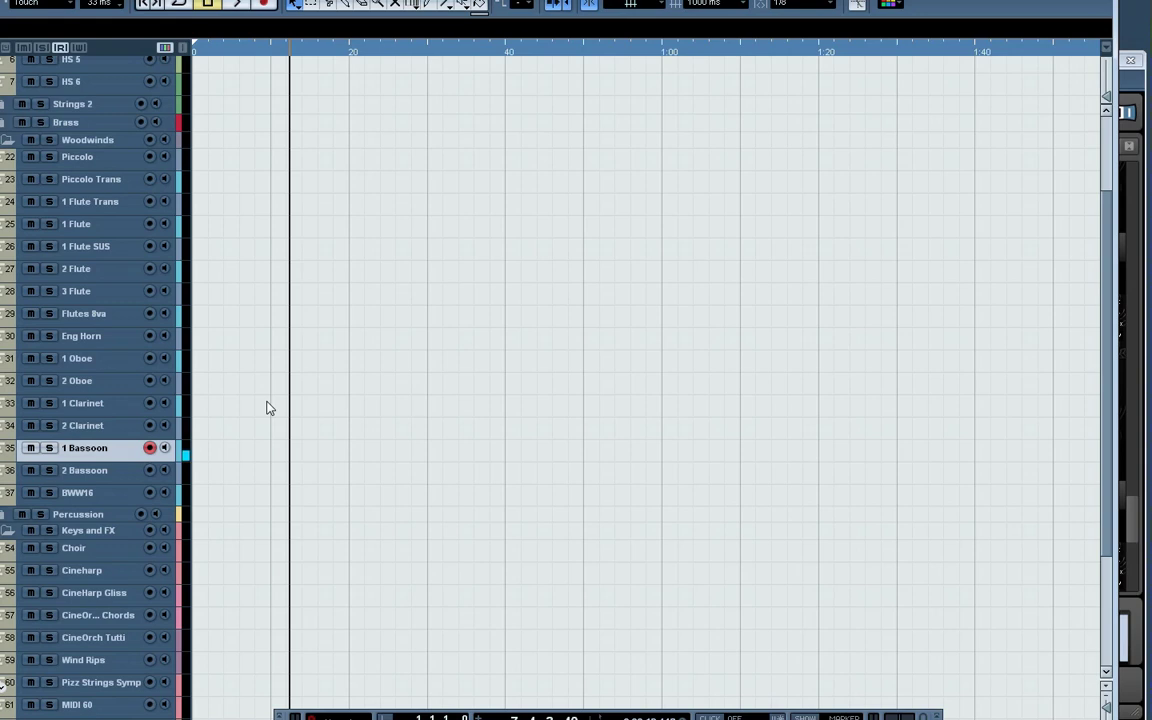
pyautogui.click(121, 474)
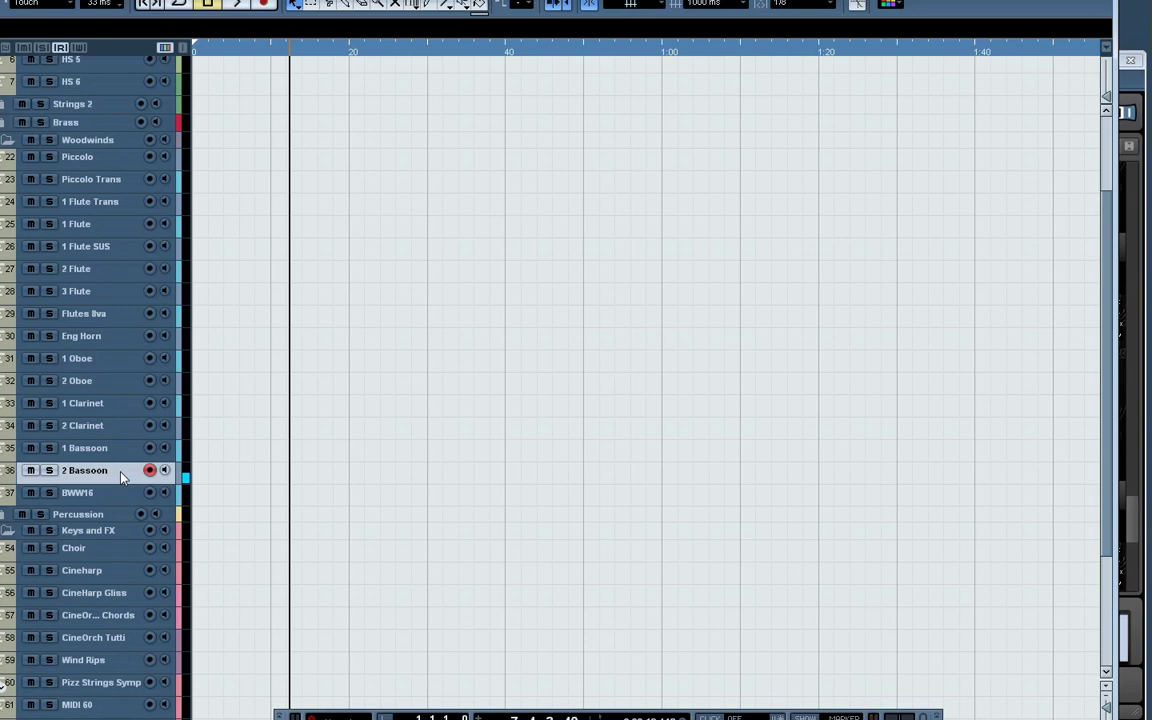
pyautogui.click(149, 448)
pyautogui.click(149, 425)
# Record a part about 20 seconds long on the Pizz Strings Symp track, starting at the 10-second mark
pyautogui.scroll(-3, 150, 460)
pyautogui.click(137, 478)
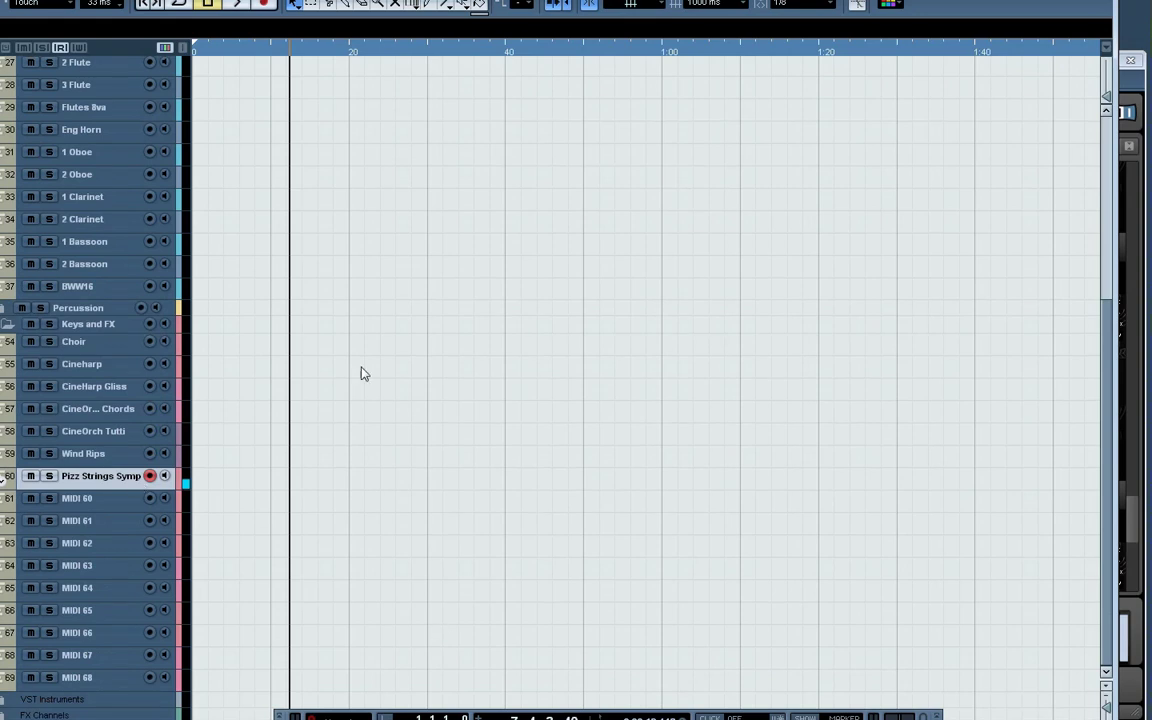
pyautogui.click(271, 55)
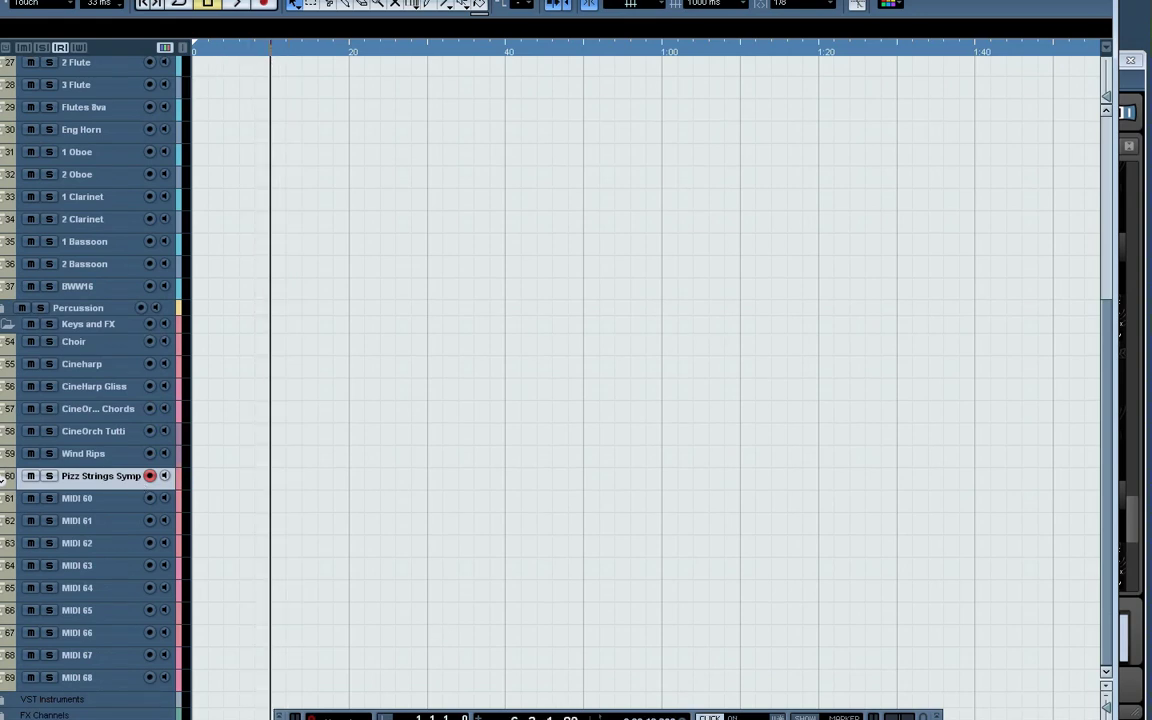
pyautogui.press('KP_Multiply')
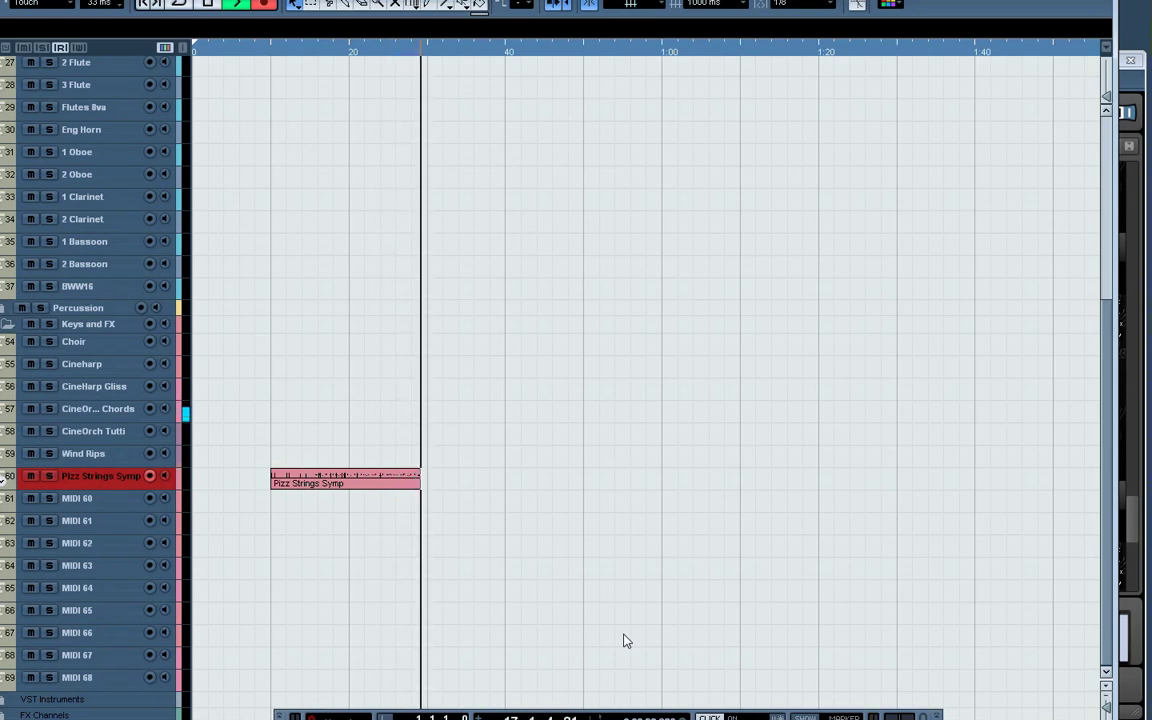
pyautogui.press('space')
# Record a part about 17 seconds long simultaneously on the 1 Clarinet, 2 Clarinet and 1 Bassoon tracks over the pizzicato strings
pyautogui.click(273, 51)
pyautogui.press('space')
pyautogui.click(150, 219)
pyautogui.click(150, 196)
pyautogui.click(150, 241)
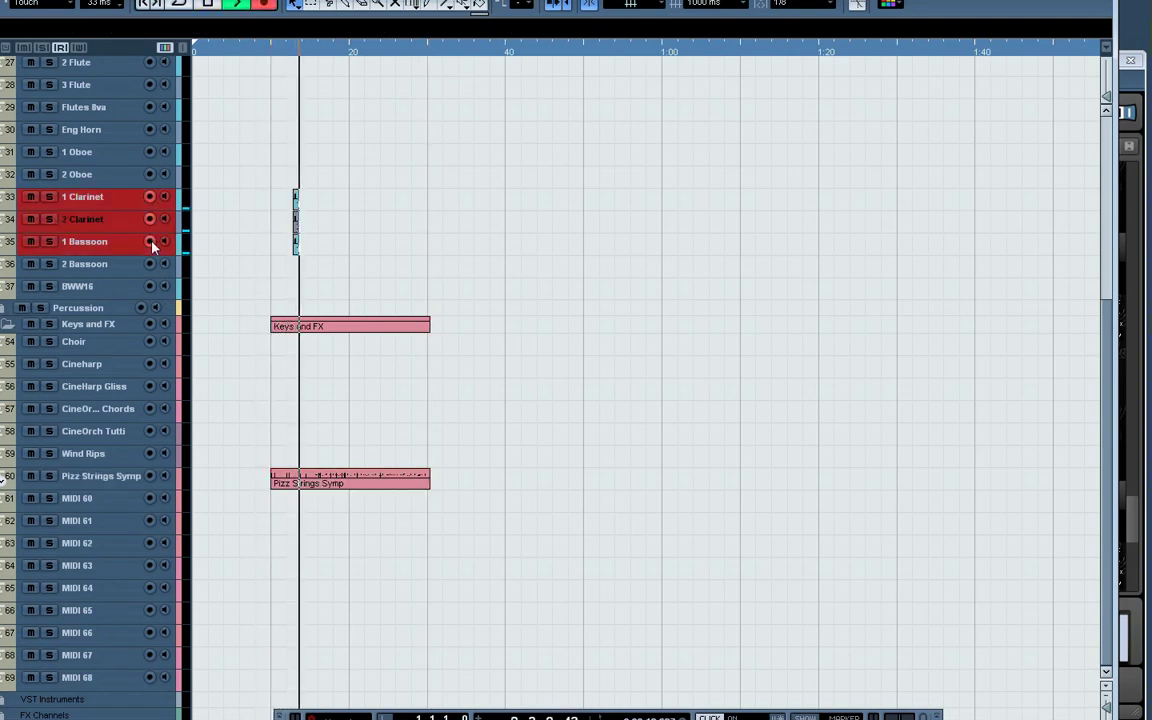
pyautogui.press('h')
pyautogui.press('h')
pyautogui.press('h')
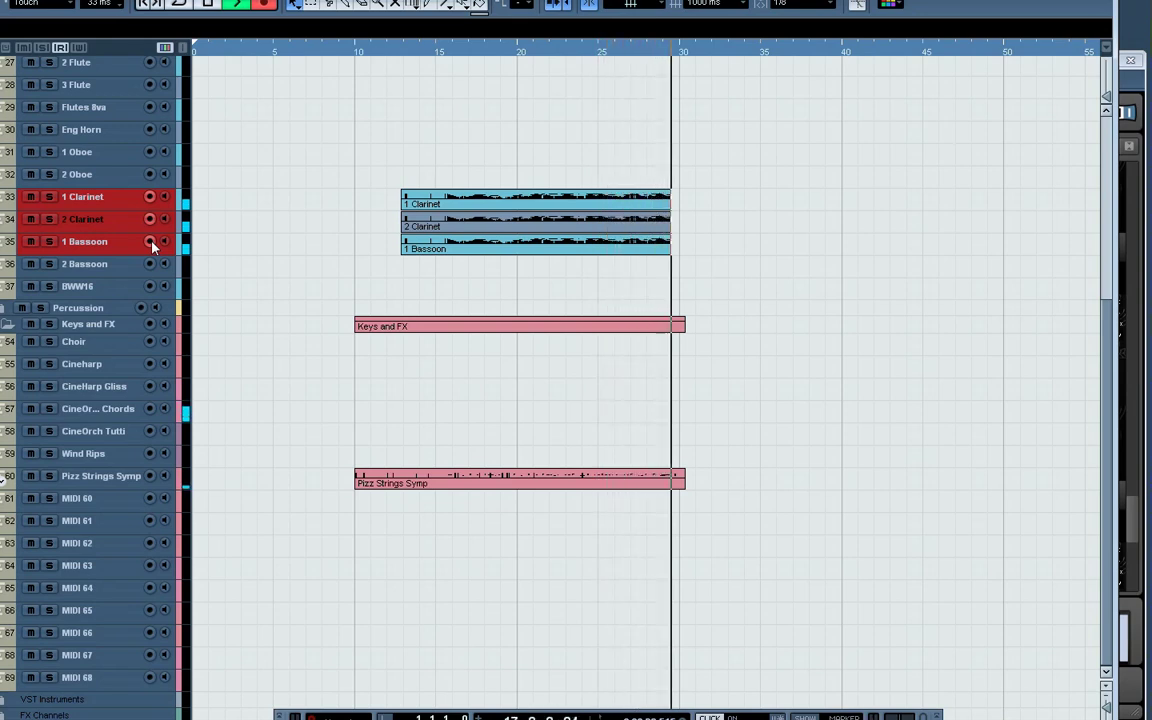
pyautogui.press('space')
# Record a part about 16 seconds long on the 1 Flute Trans track over the clarinets, bassoon and pizzicato strings
pyautogui.click(370, 51)
pyautogui.press('space')
pyautogui.click(150, 197)
pyautogui.scroll(3, 278, 254)
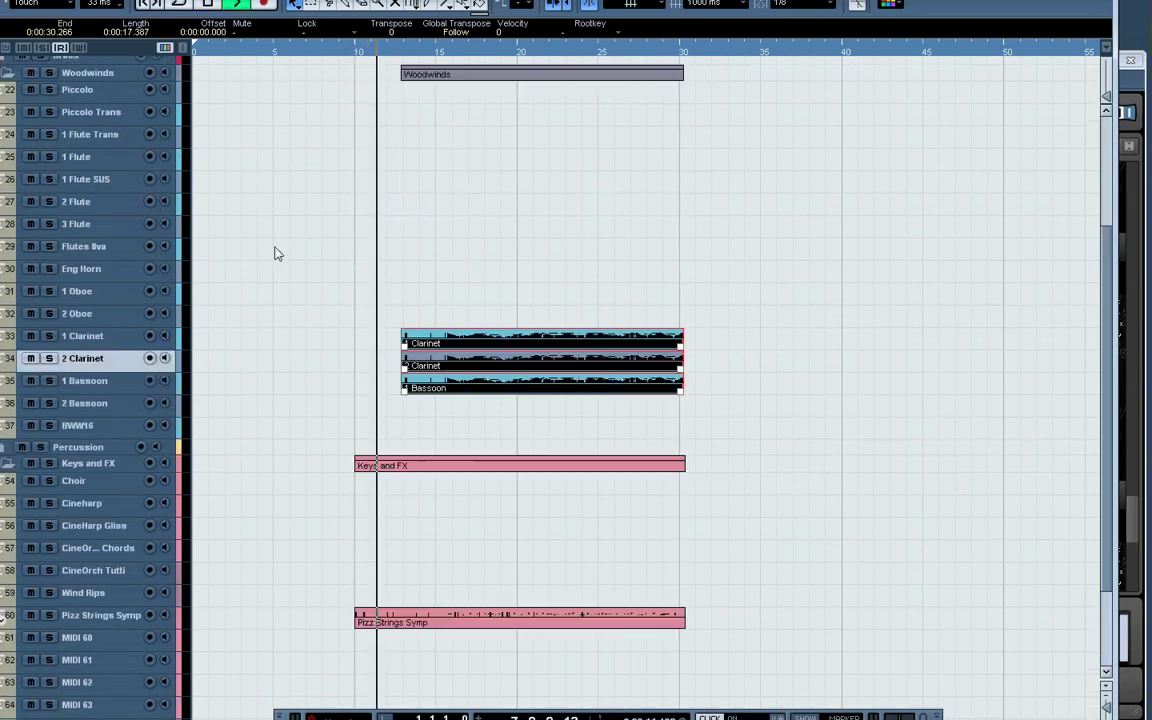
pyautogui.click(132, 137)
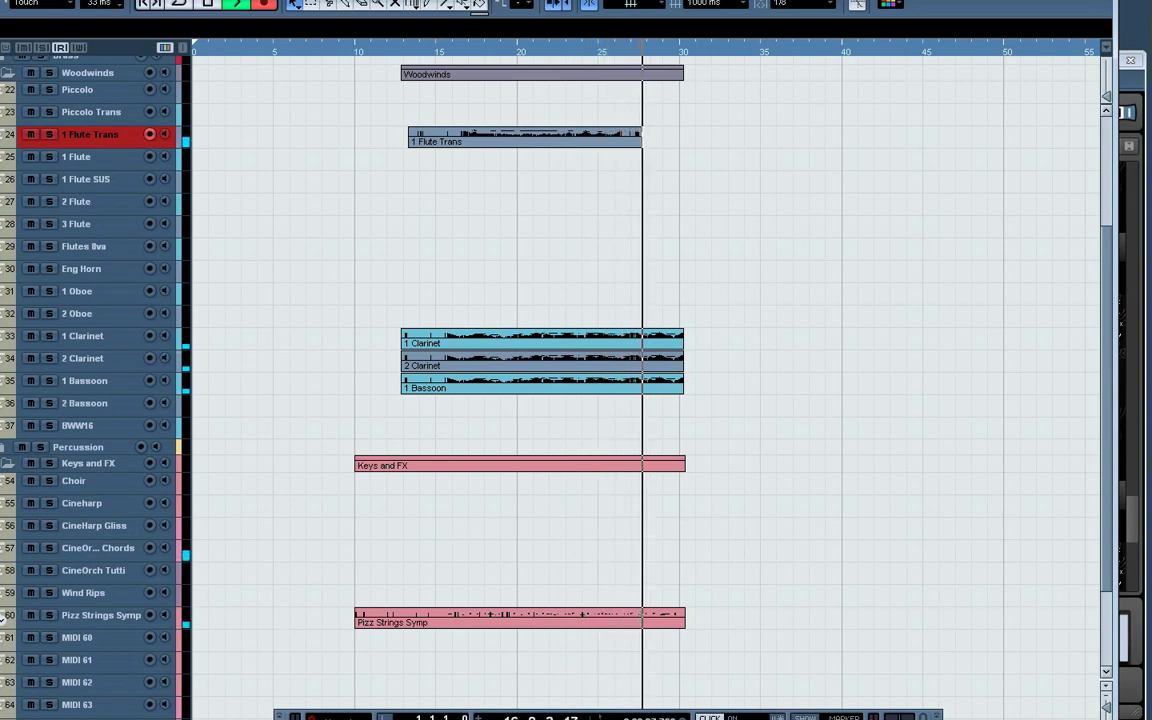
pyautogui.press('KP_Multiply')
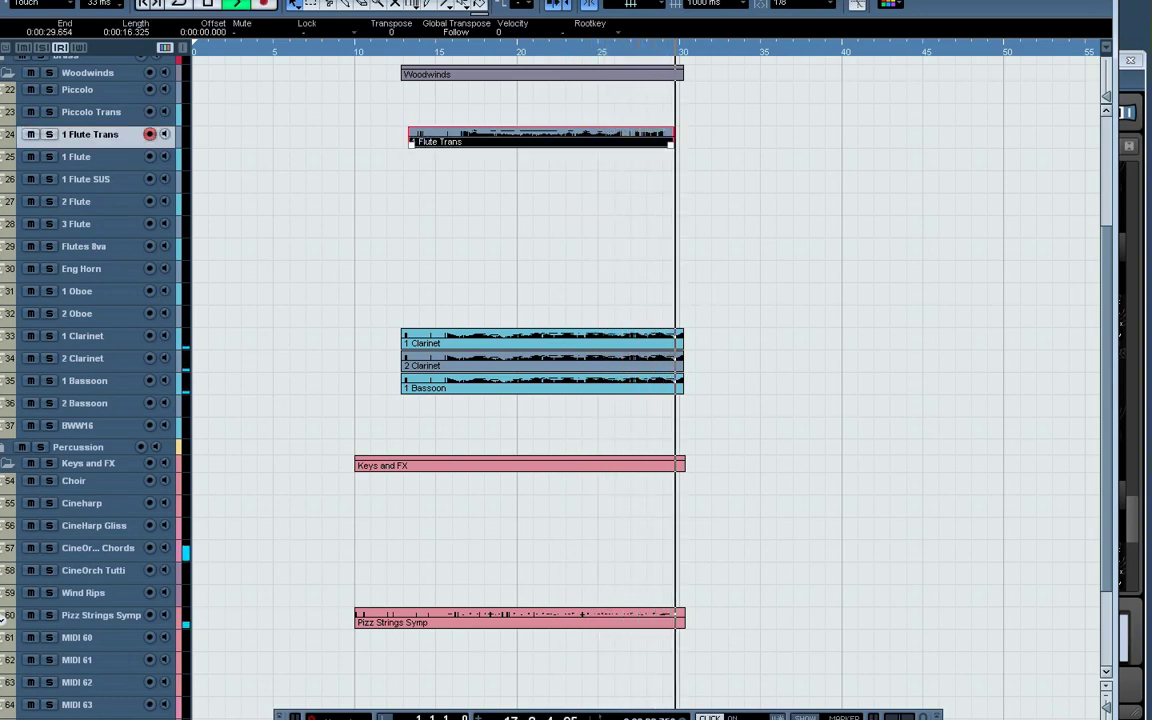
# Delete the recorded 1 Flute Trans, clarinet and bassoon parts
pyautogui.press('Delete')
pyautogui.press('space')
pyautogui.click(478, 334)
pyautogui.press('Delete')
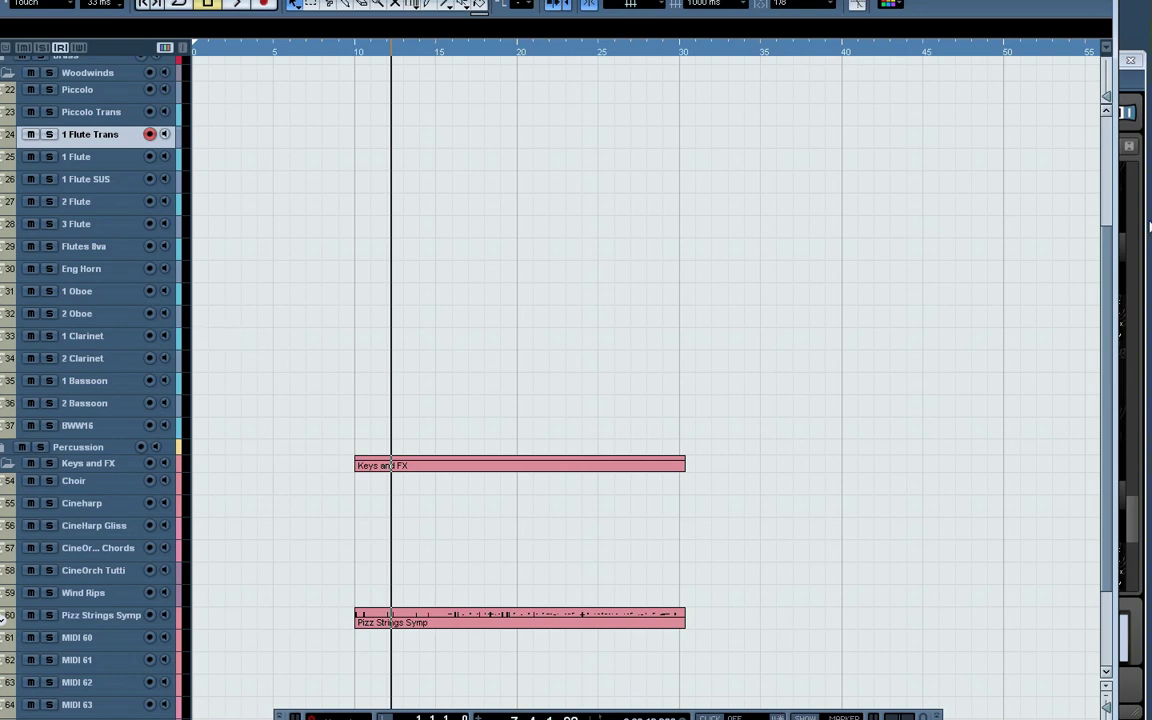
# Audition the 1 Oboe track while reviewing the oboe and clarinet legato patches and X-Fade controls in Kontakt
pyautogui.click(100, 291)
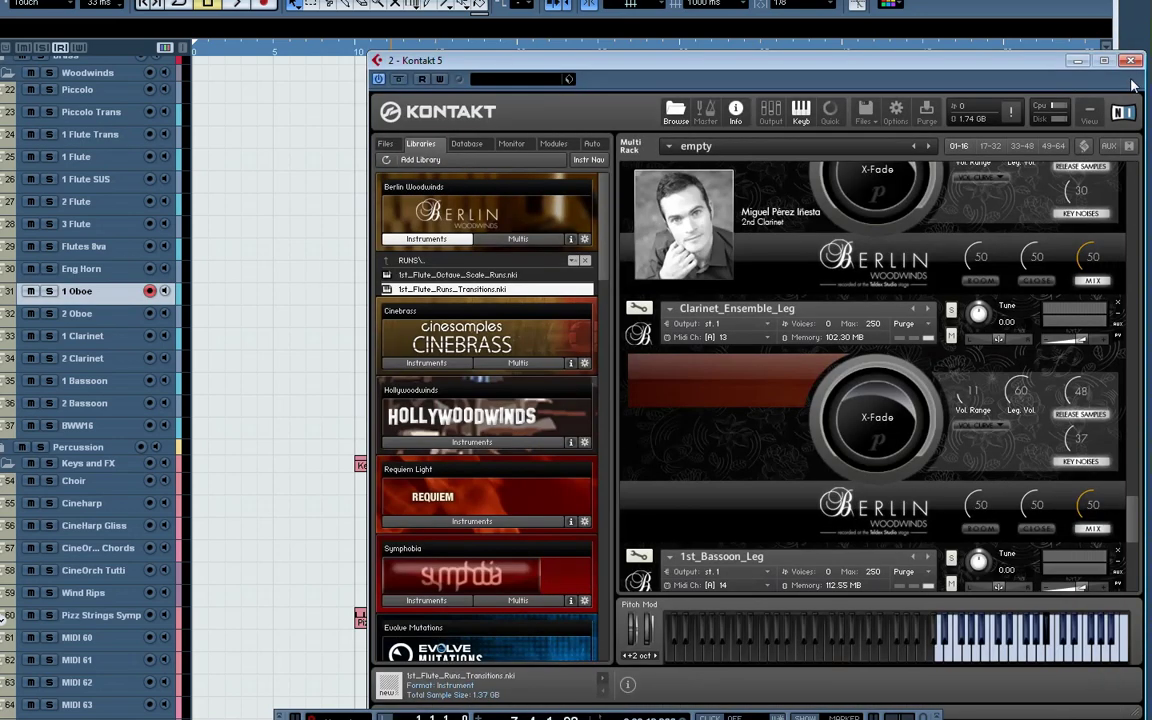
pyautogui.scroll(3, 1138, 450)
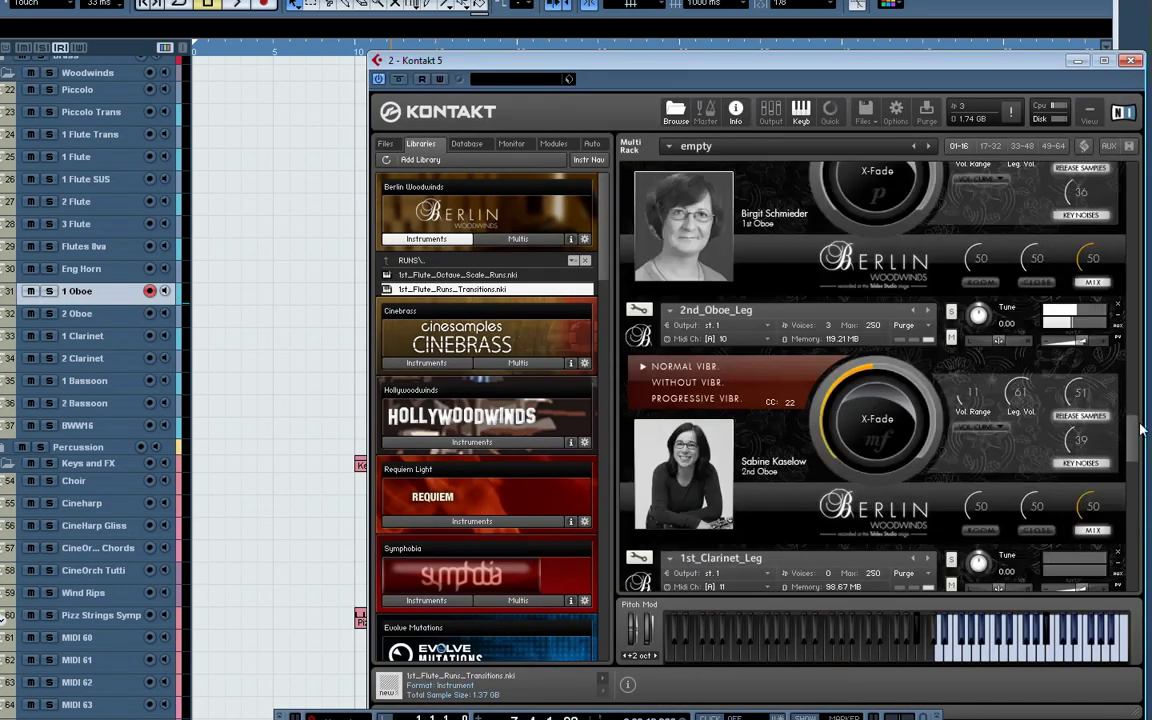
pyautogui.scroll(2, 1138, 420)
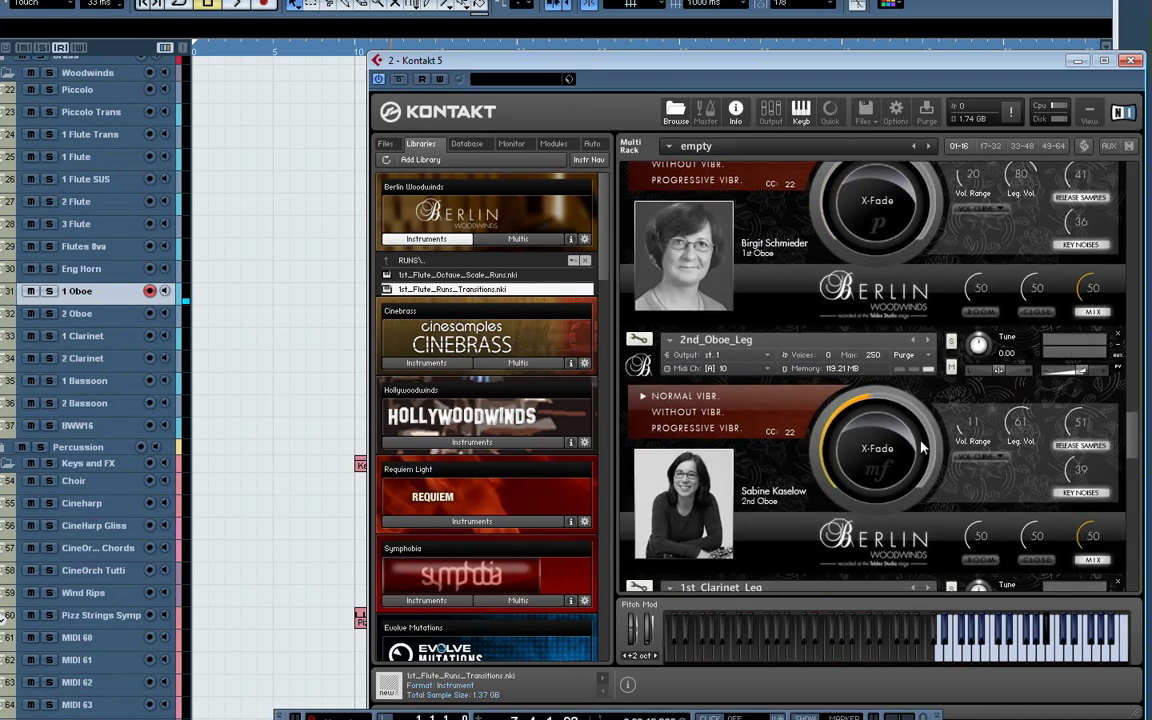
pyautogui.moveTo(922, 448); pyautogui.dragTo(879, 489)
pyautogui.moveTo(1136, 430); pyautogui.dragTo(1134, 497)
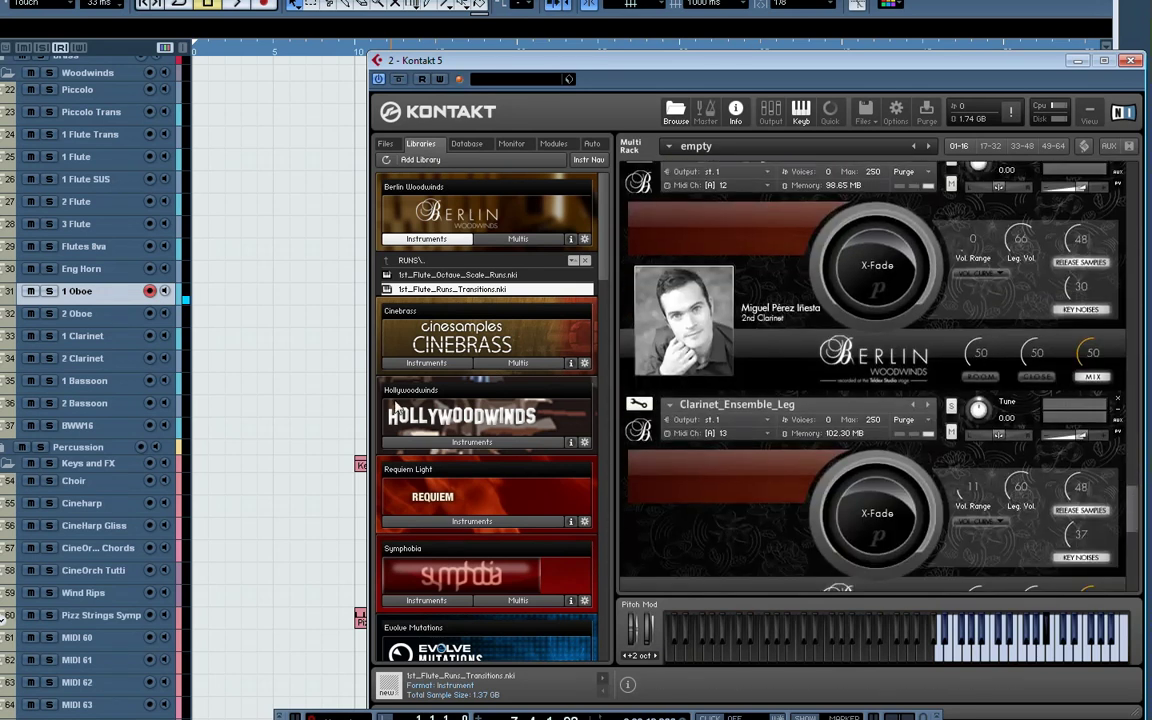
# Audition the 2 Flute track and a layer of 1 Flute, 2 Flute, 1 Oboe and 2 Oboe, and disarm all four
pyautogui.click(121, 208)
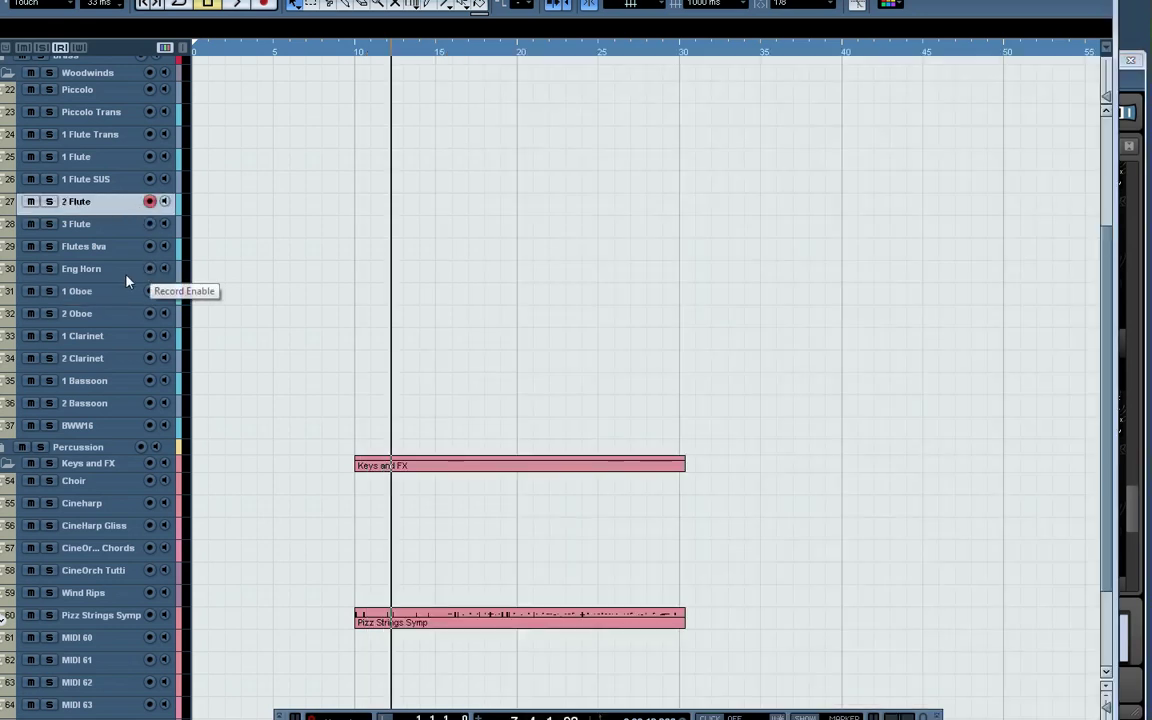
pyautogui.click(128, 297)
pyautogui.click(149, 313)
pyautogui.click(149, 157)
pyautogui.click(149, 201)
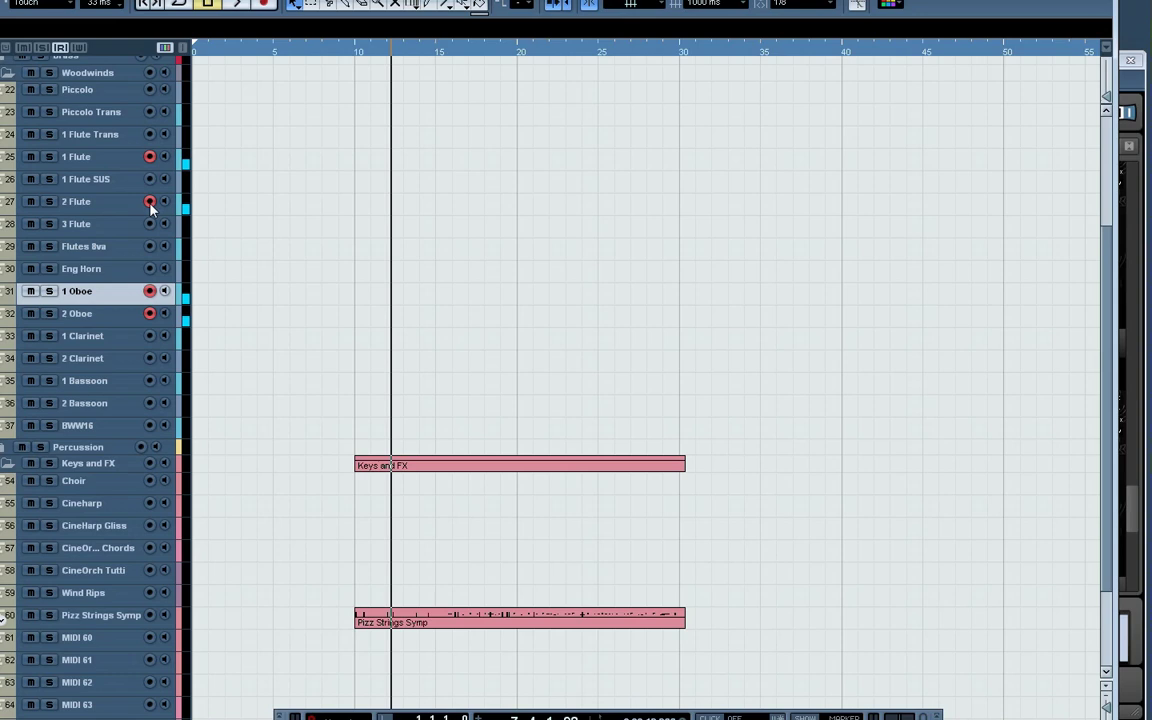
pyautogui.click(149, 291)
pyautogui.click(149, 201)
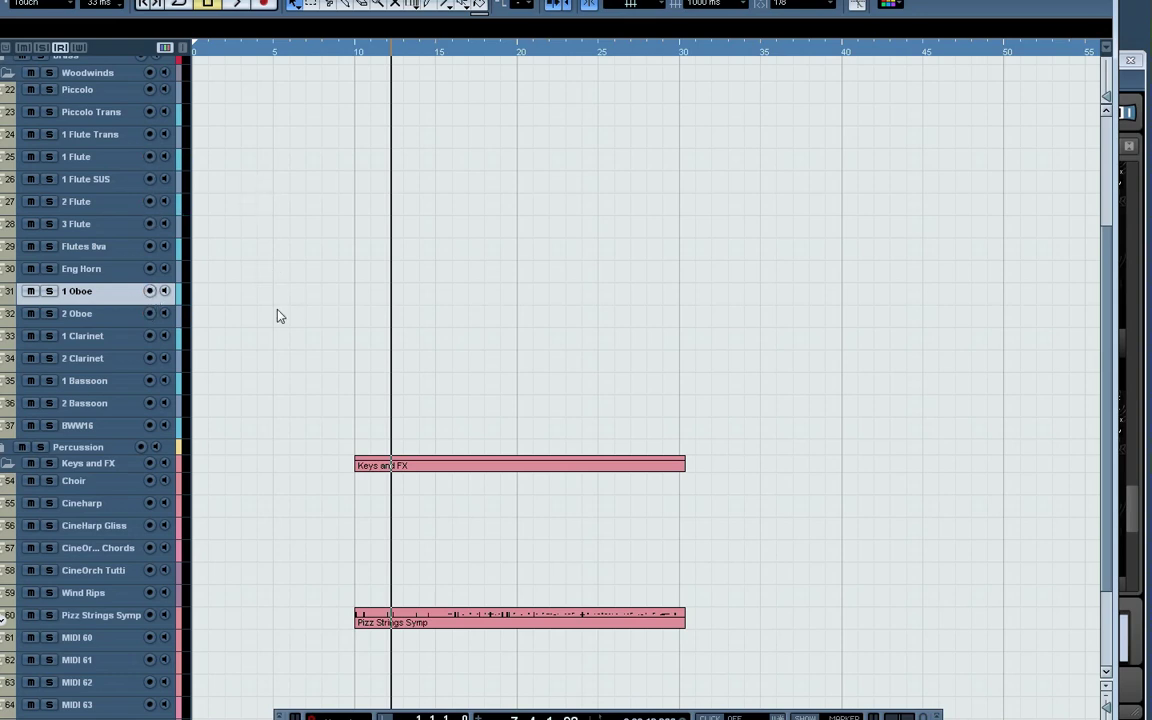
# Replace Clarinet_Ensemble_Leg in the Kontakt rack with 1st_Clarinet_Sus from the 08. 1st Clarinet folder
pyautogui.click(112, 316)
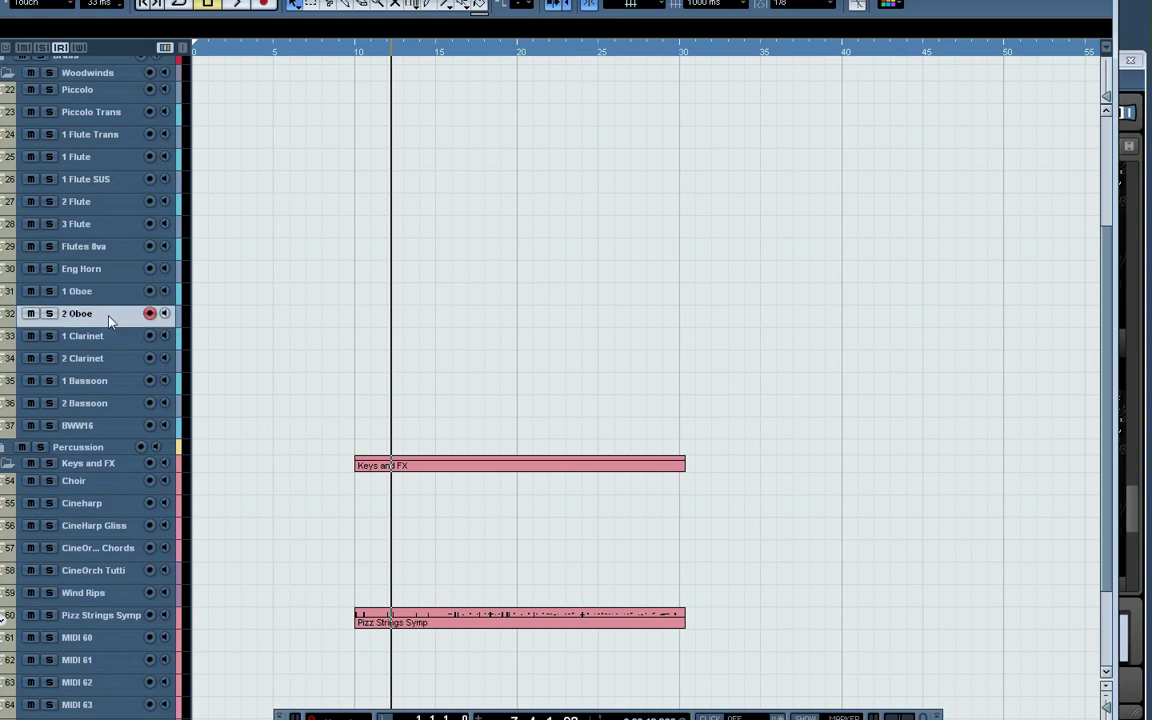
pyautogui.click(112, 338)
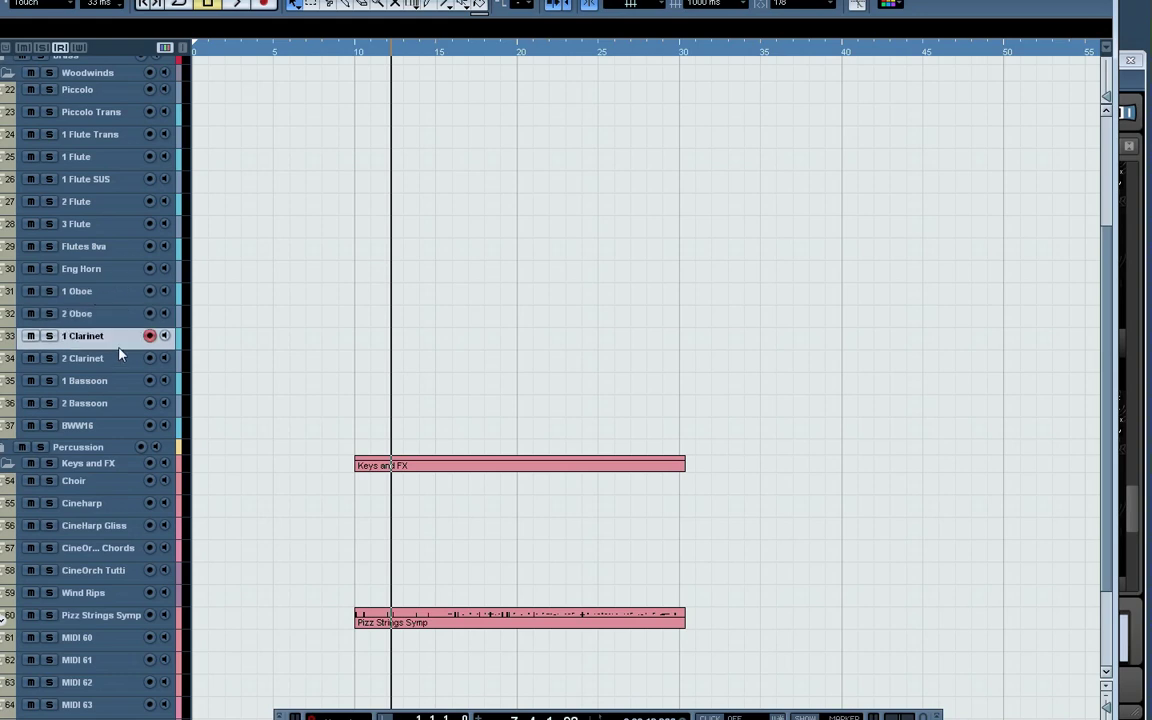
pyautogui.click(1136, 93)
pyautogui.scroll(-3, 1136, 533)
pyautogui.scroll(3, 1136, 533)
pyautogui.scroll(-4, 1137, 534)
pyautogui.scroll(3, 1138, 535)
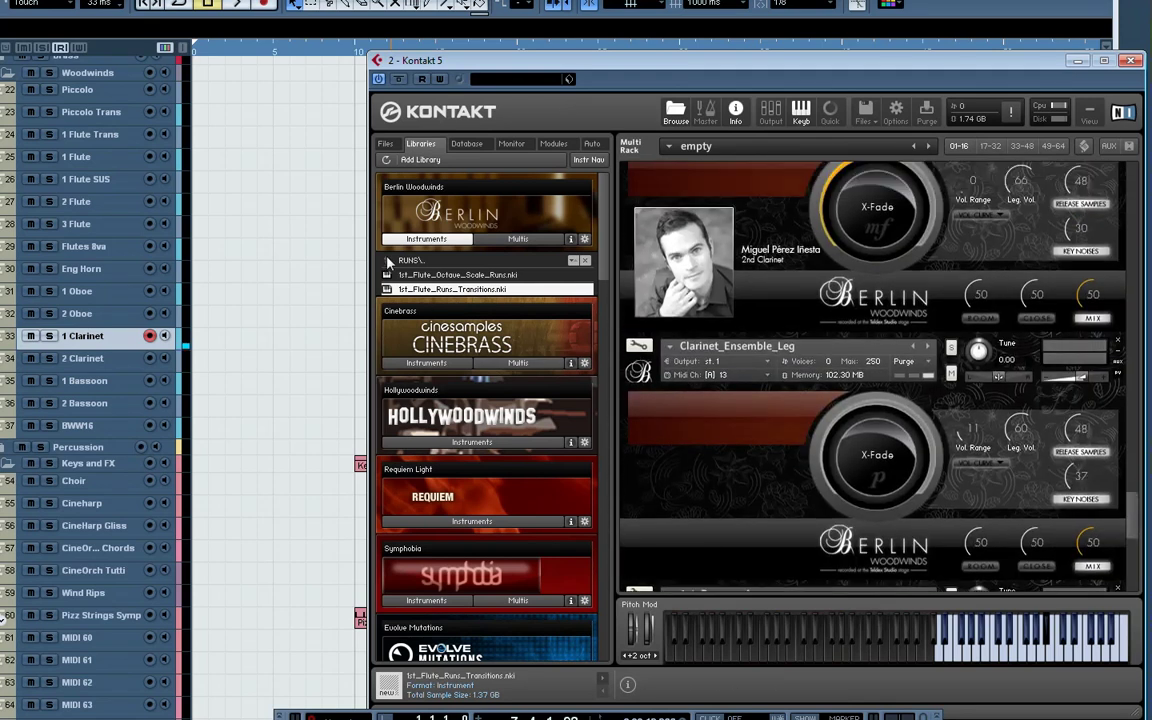
pyautogui.click(389, 261)
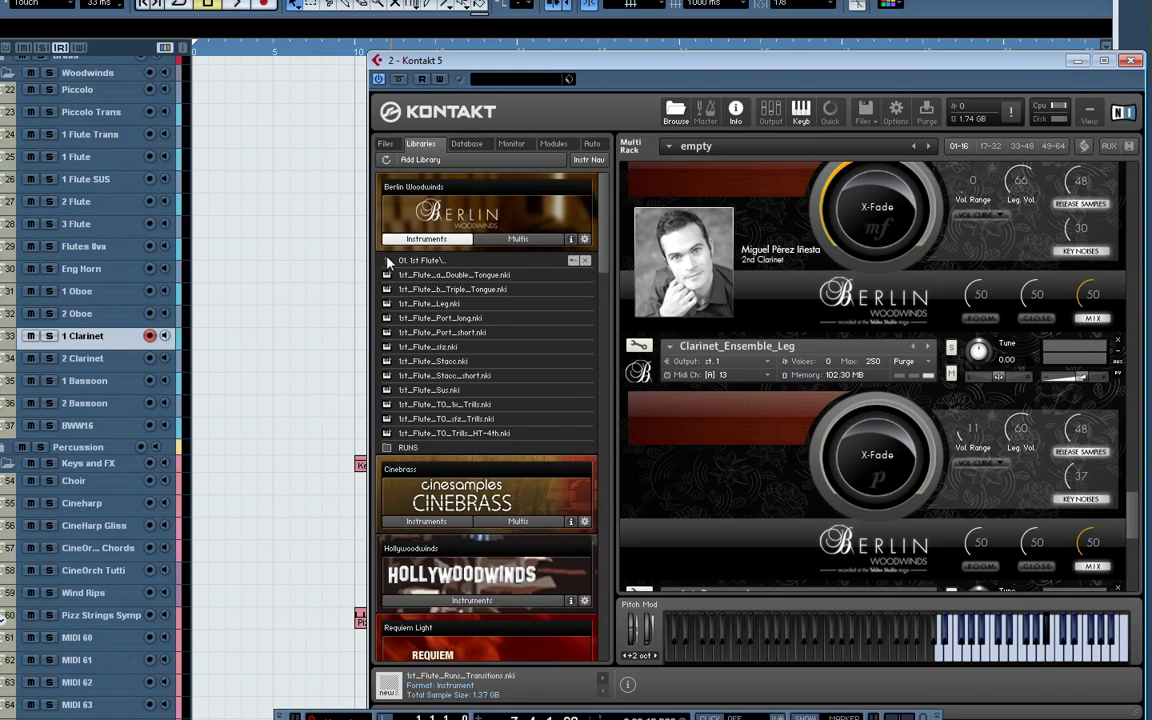
pyautogui.click(389, 261)
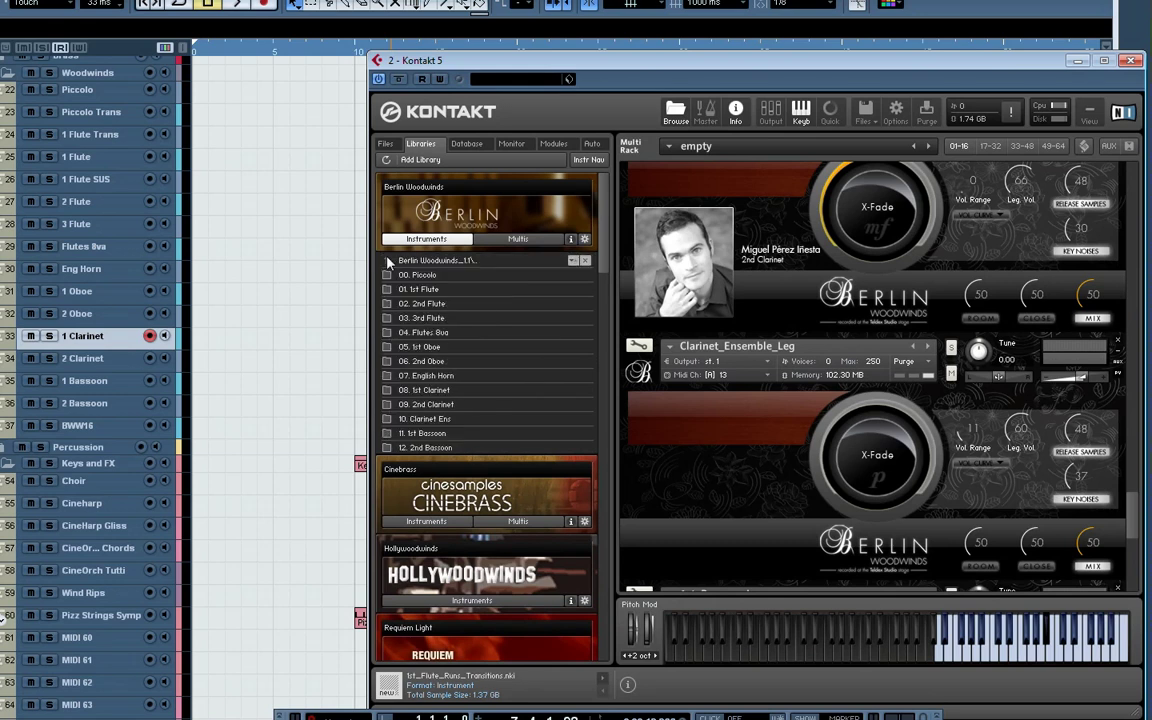
pyautogui.doubleClick(436, 392)
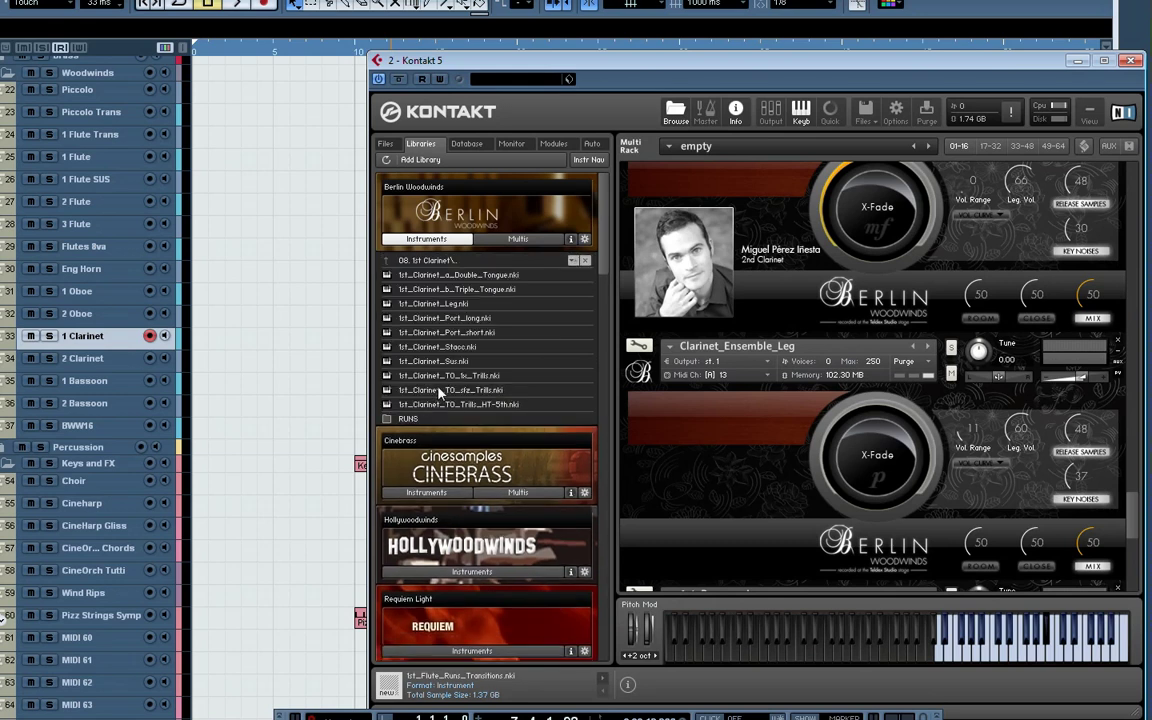
pyautogui.click(430, 361)
pyautogui.moveTo(812, 352); pyautogui.dragTo(812, 352)
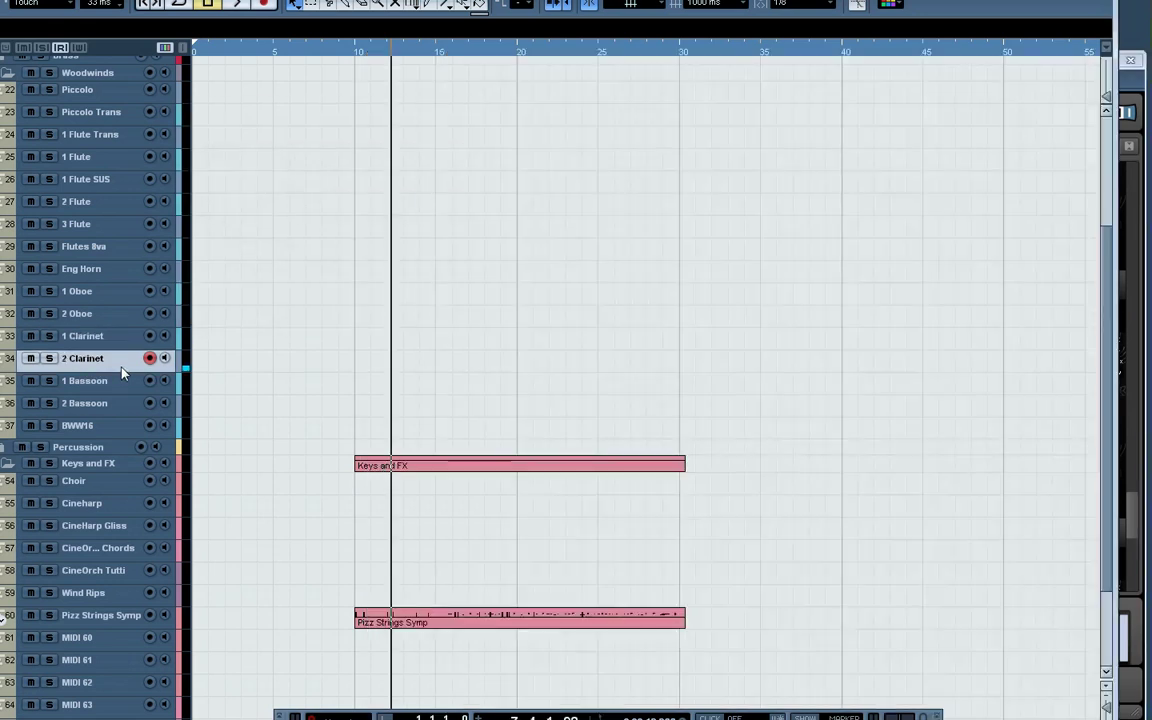
# Select the 2 Clarinet track and pick the 2nd_Bassoon_Sus patch from the 12. 2nd Bassoon folder in Kontakt
pyautogui.click(107, 356)
pyautogui.click(1128, 390)
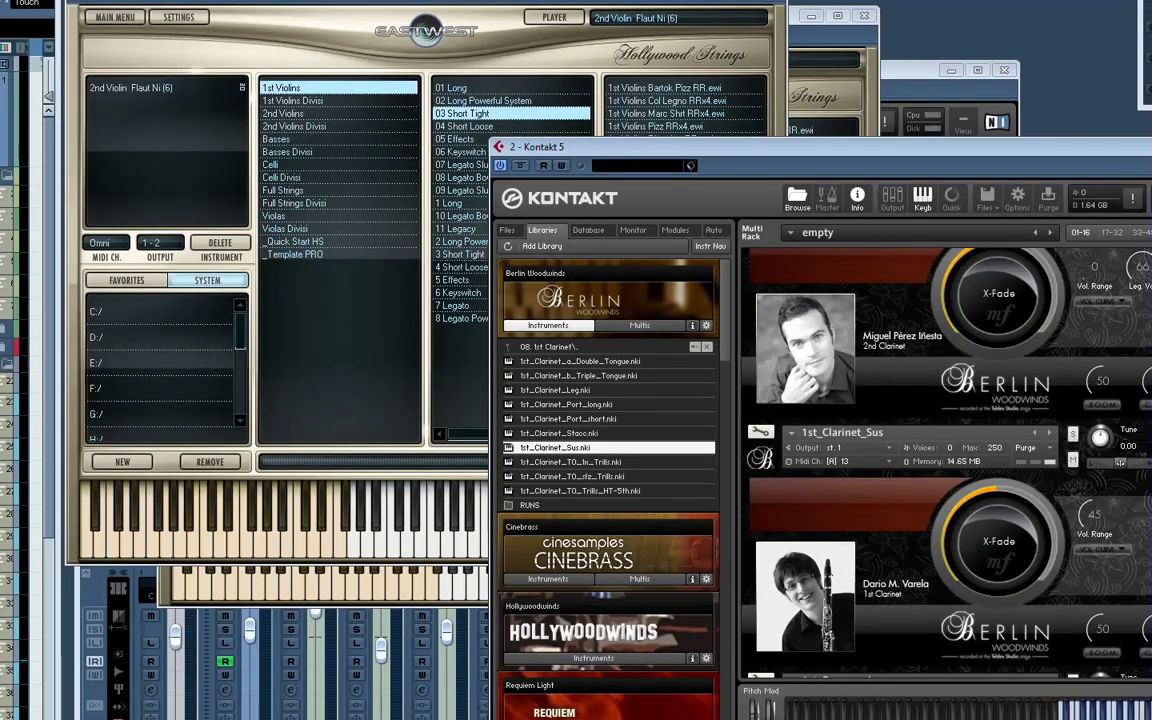
pyautogui.scroll(-10, 945, 460)
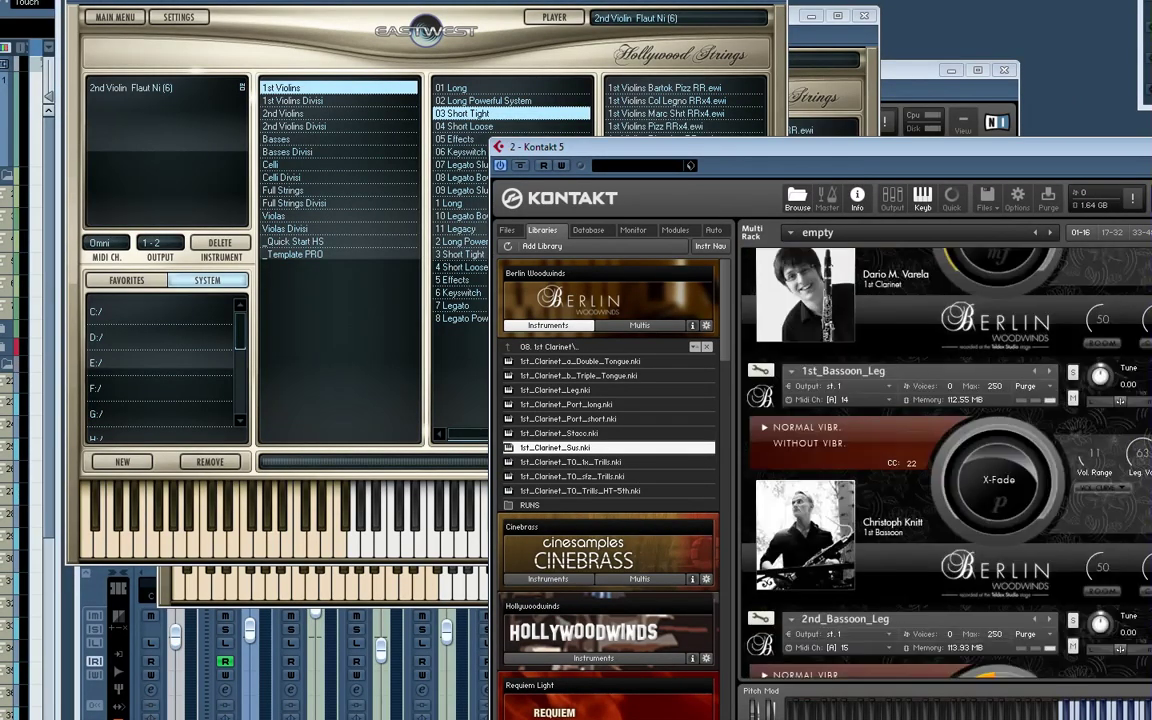
pyautogui.scroll(-1, 945, 460)
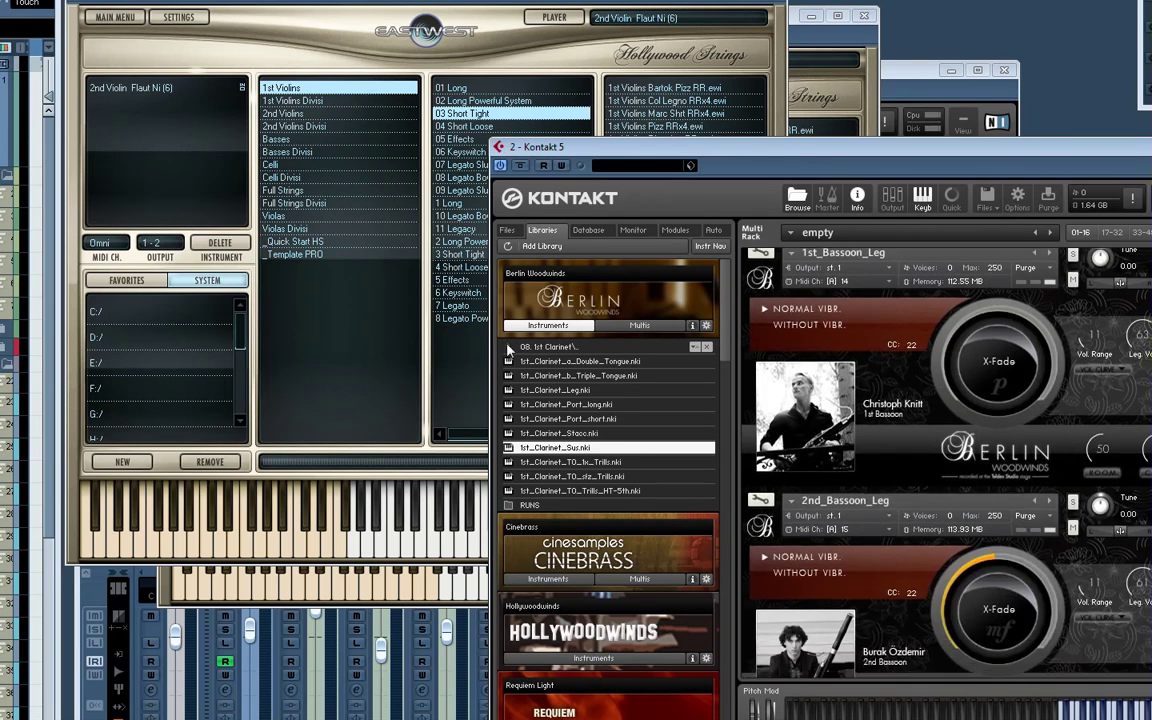
pyautogui.click(508, 347)
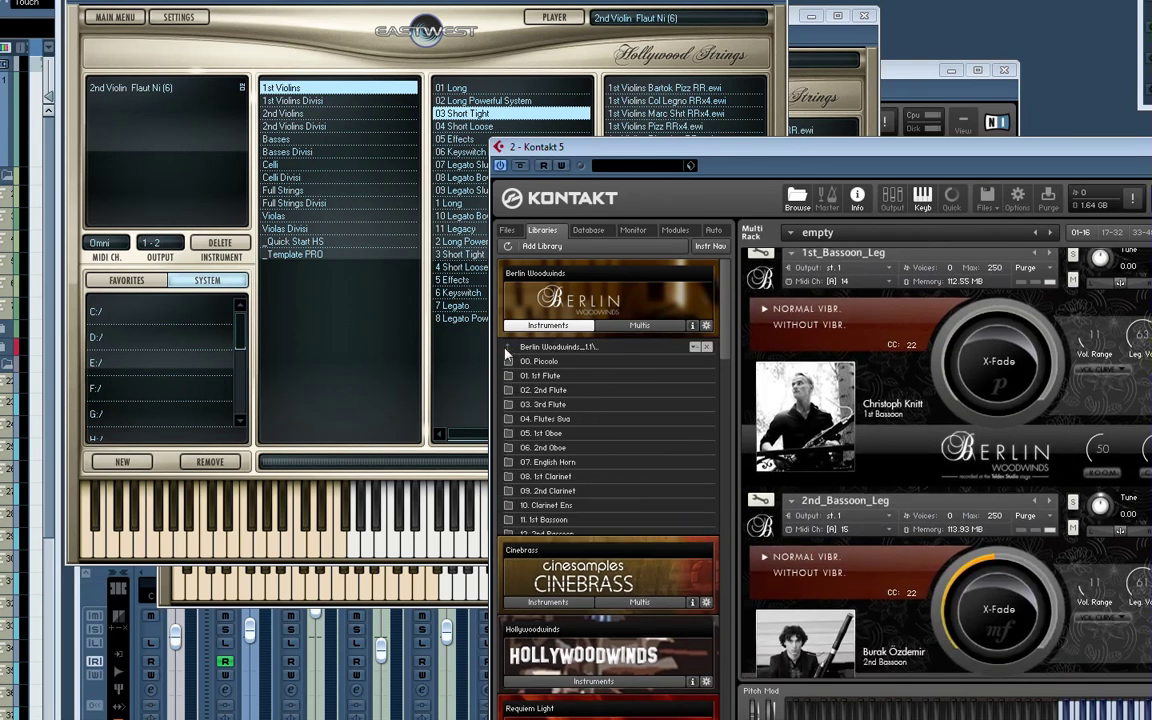
pyautogui.doubleClick(554, 535)
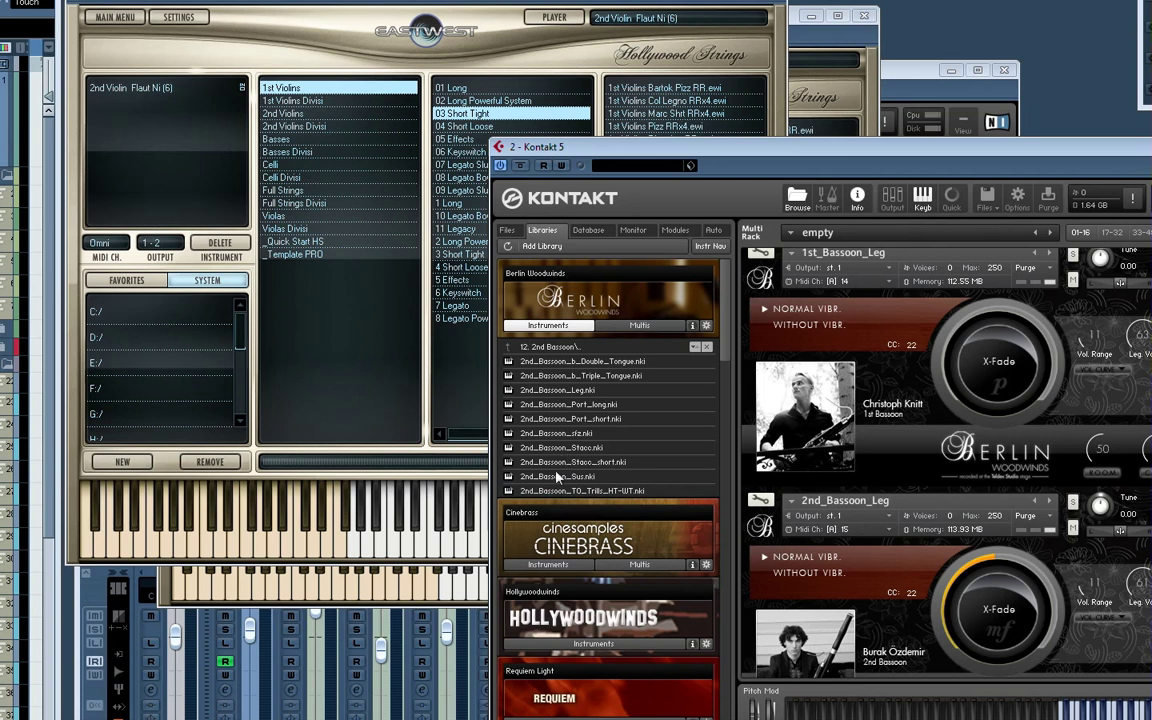
pyautogui.click(557, 477)
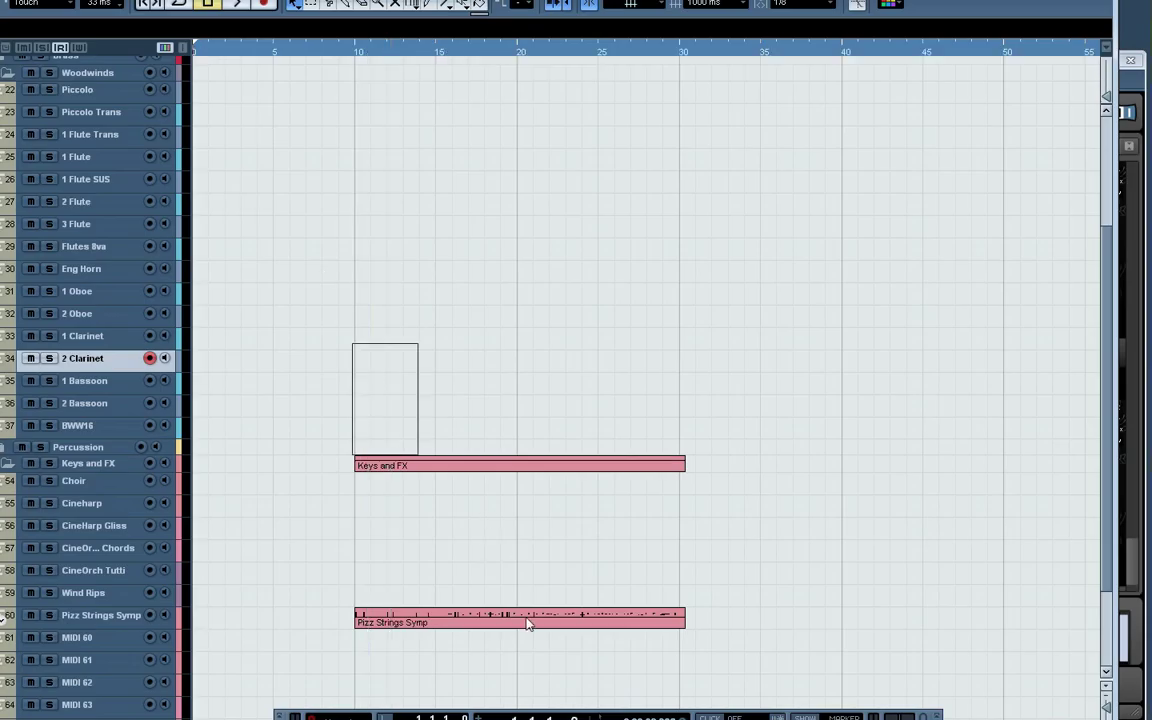
# Move the recorded Pizz Strings Symp part so it starts at the 40-second mark
pyautogui.moveTo(357, 352); pyautogui.dragTo(692, 638)
pyautogui.moveTo(447, 624); pyautogui.dragTo(934, 624)
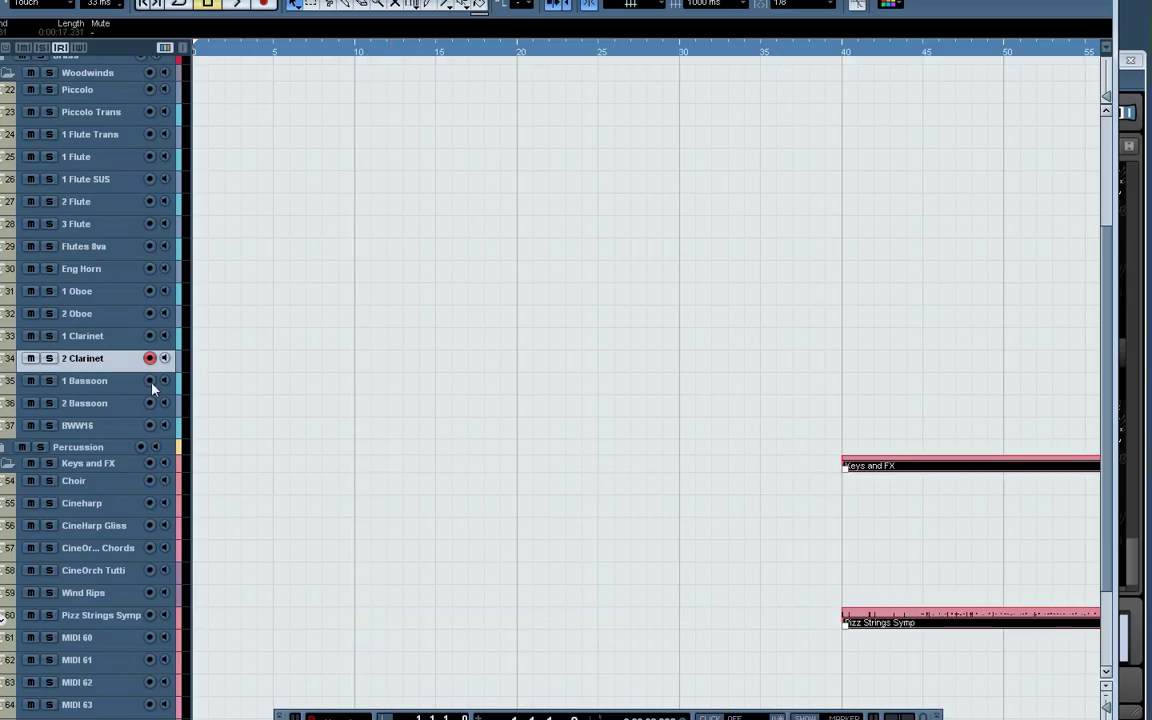
# Record a part about 17.7 seconds long on the 2 Clarinet track from the start of the timeline
pyautogui.press('KP_Multiply')
pyautogui.scroll(3, 411, 494)
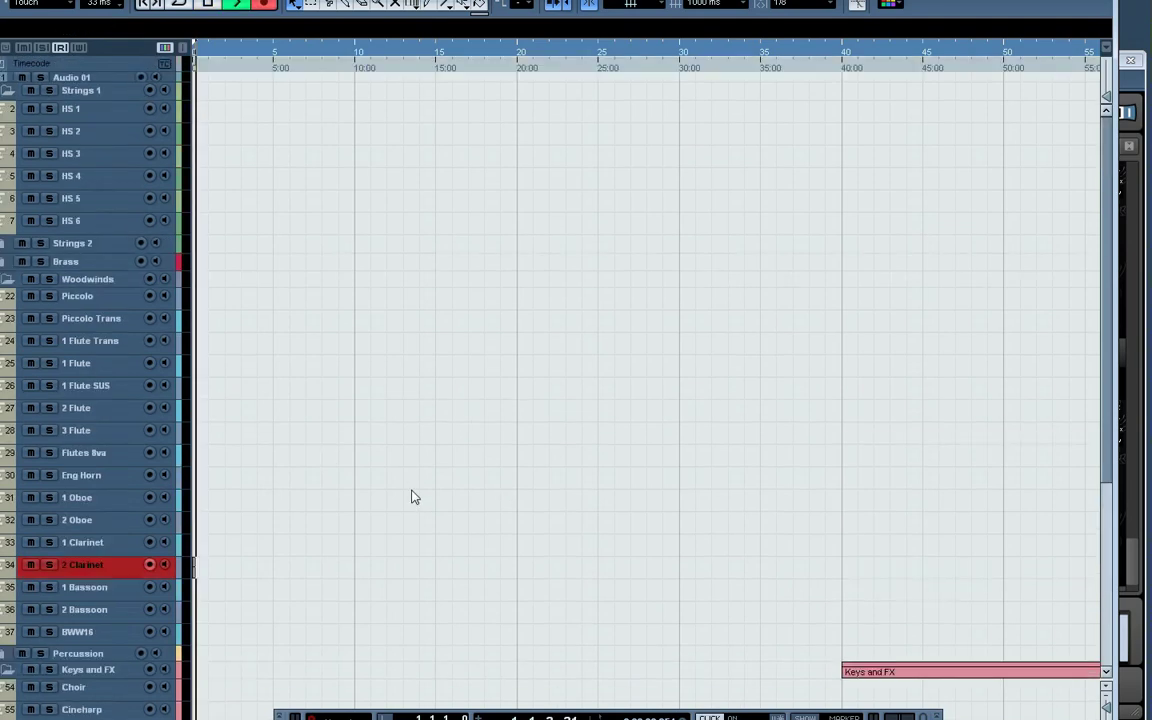
pyautogui.scroll(-2, 388, 483)
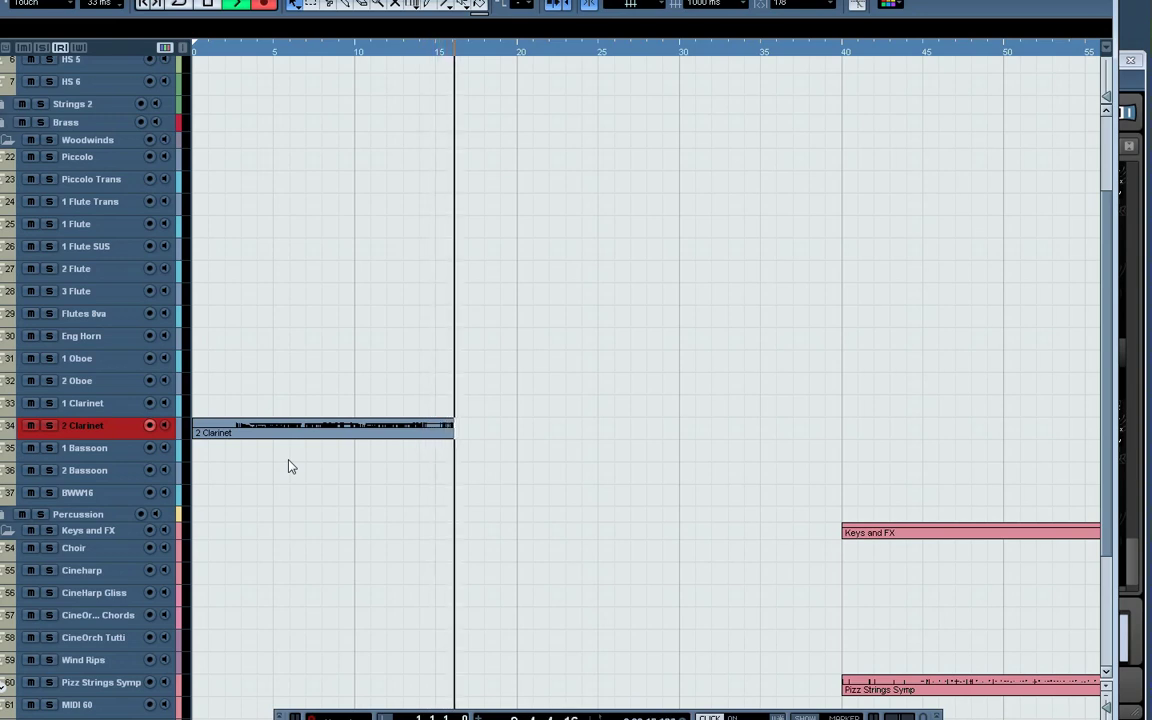
pyautogui.press('space')
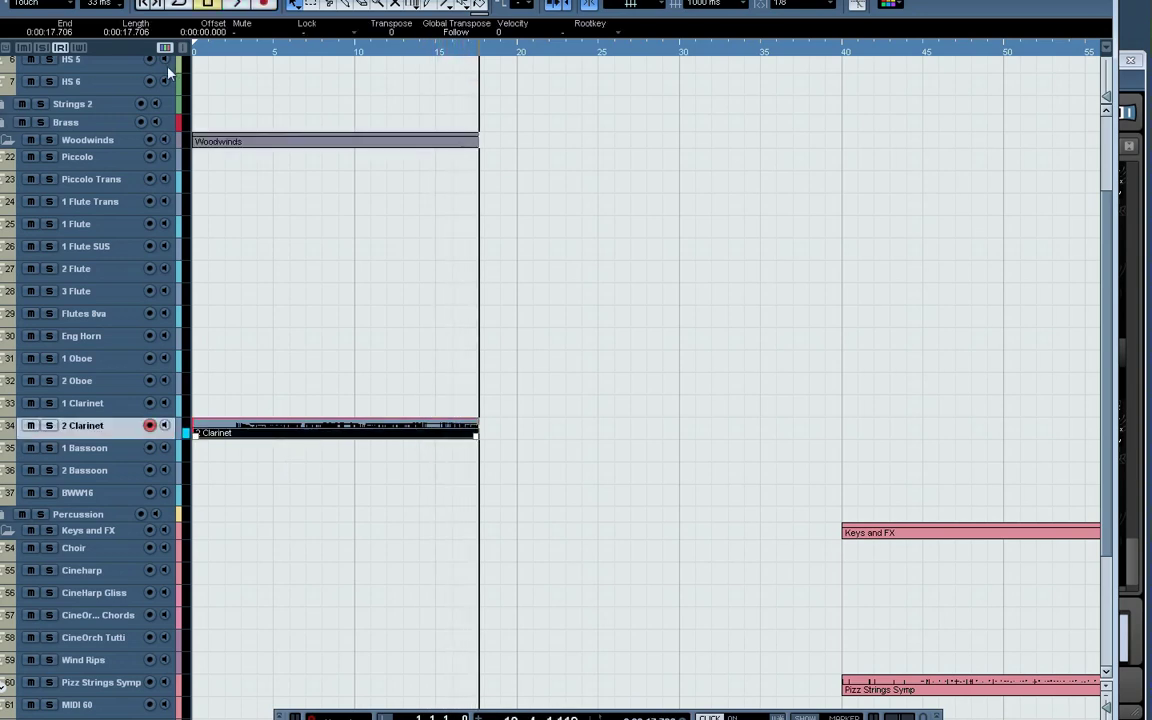
# Record a part about 17.4 seconds long on the 2 Bassoon track, layered with the recorded clarinet from the start
pyautogui.press('Down')
pyautogui.press('Down')
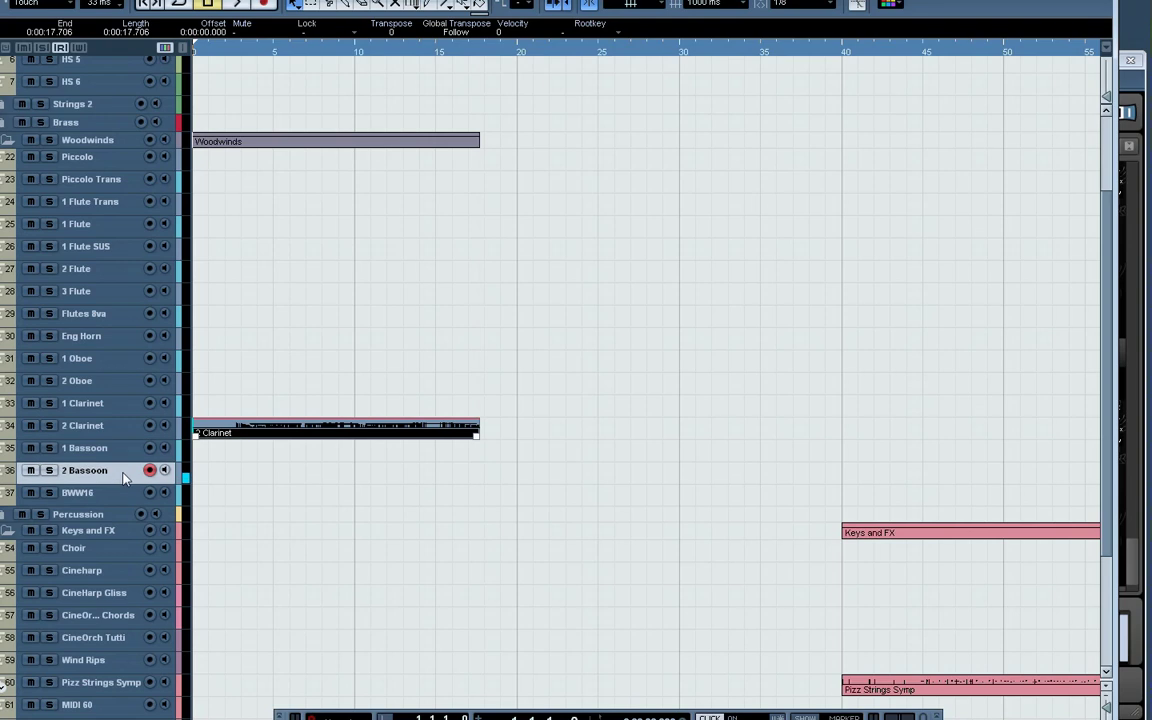
pyautogui.press('KP_Multiply')
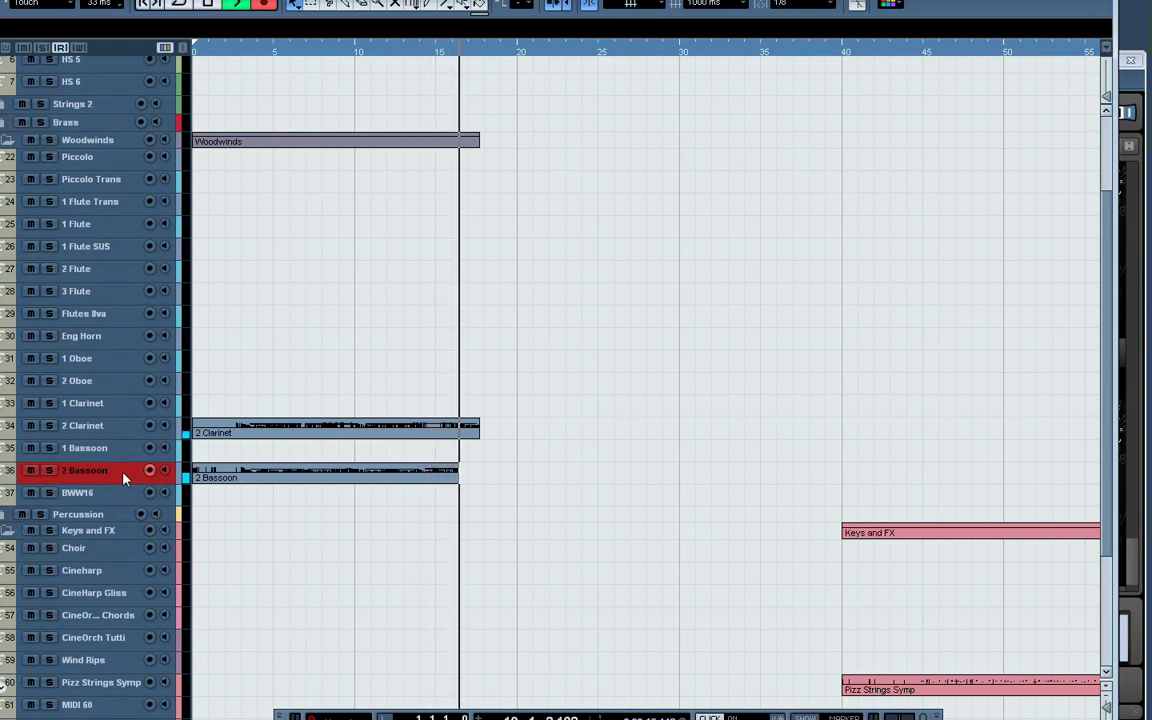
pyautogui.press('space')
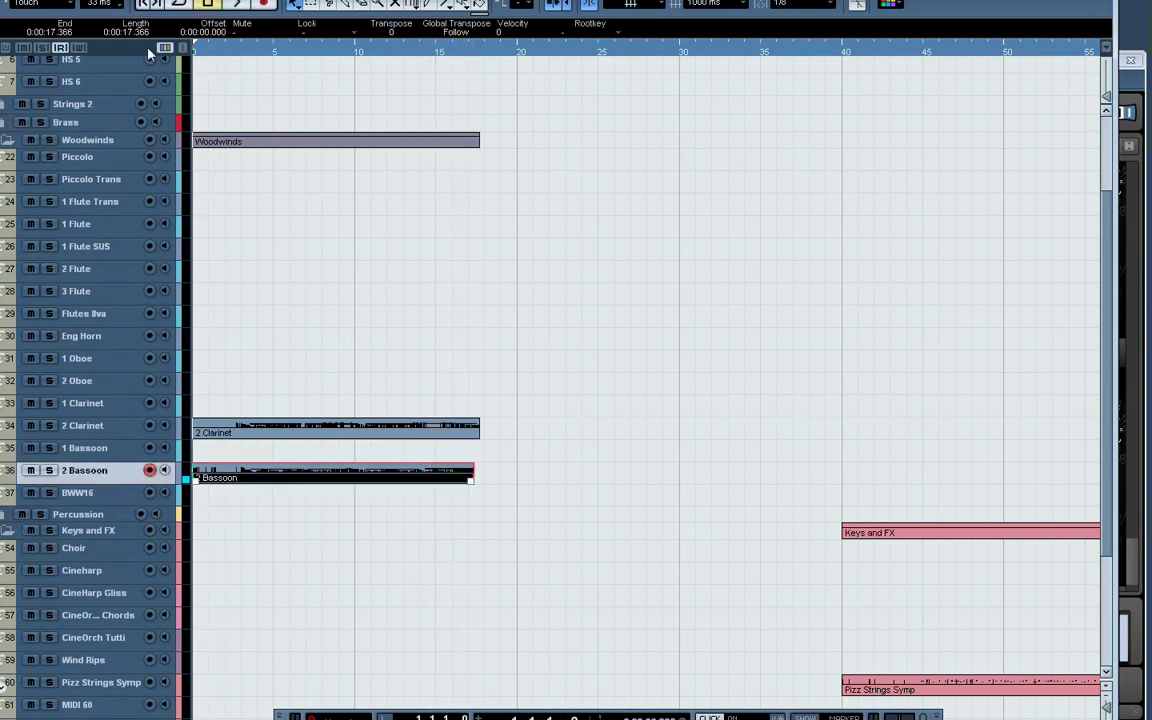
# Over playback, record a 1 Flute part from about 3.6 to 10.7 seconds and continue on the 3 Flute track to about 17.9 seconds
pyautogui.click(128, 406)
pyautogui.press('space')
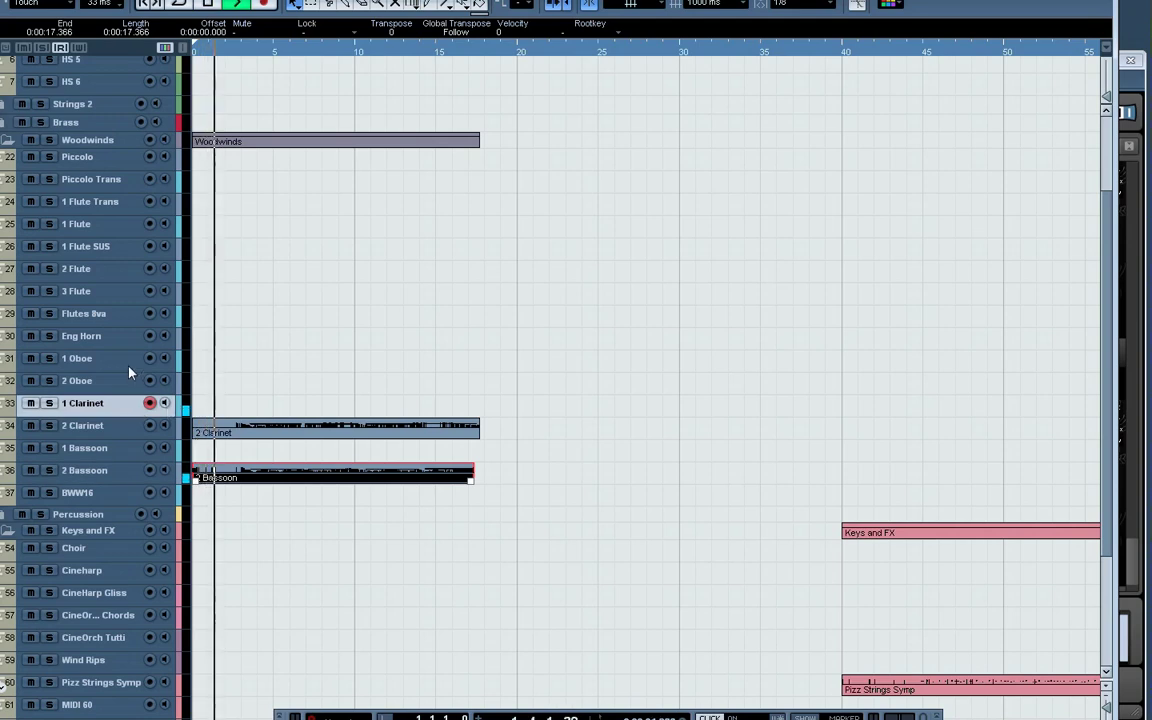
pyautogui.click(117, 231)
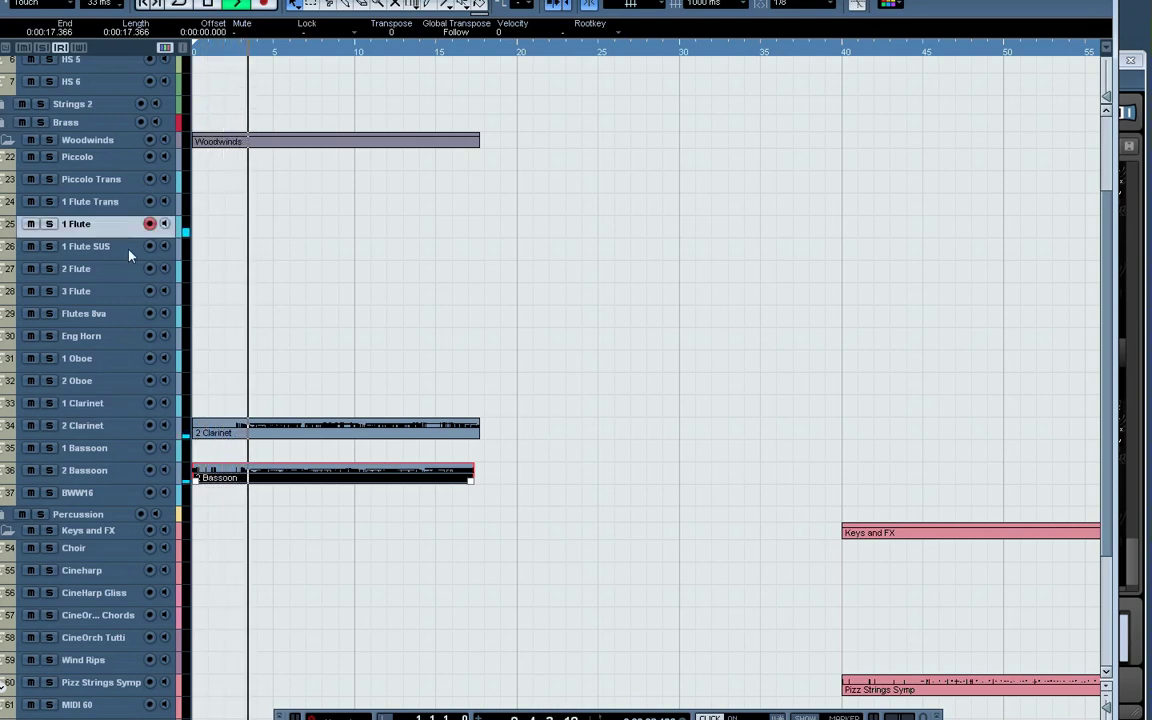
pyautogui.press('KP_Multiply')
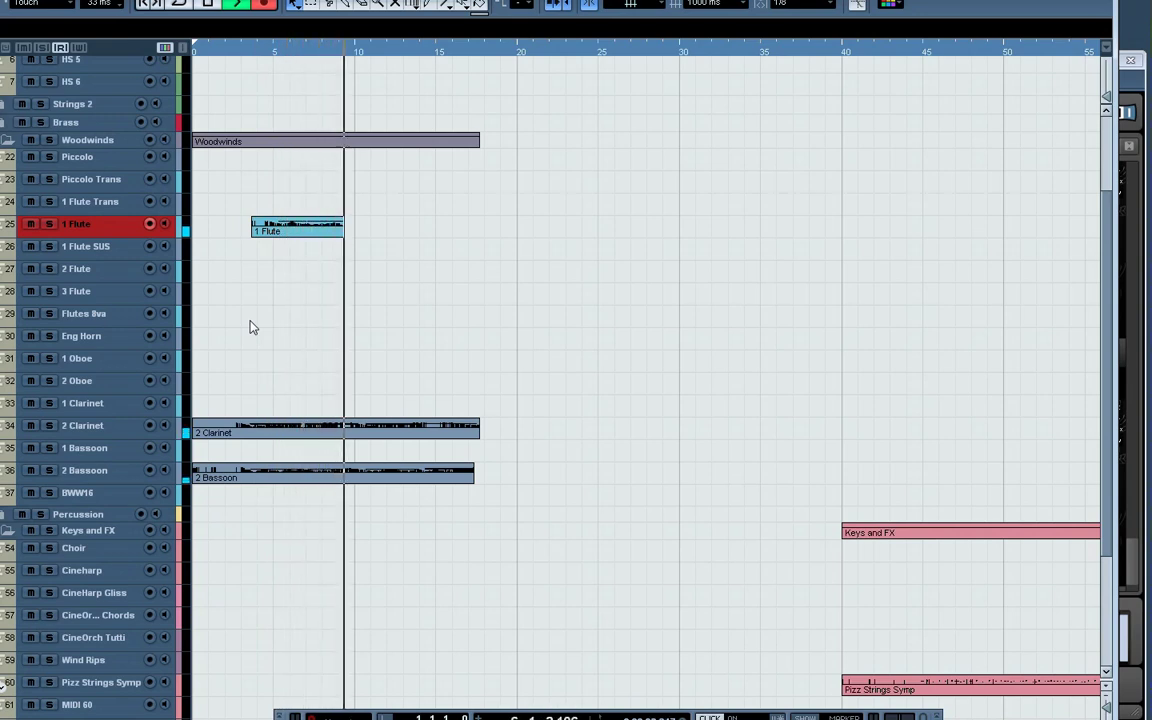
pyautogui.click(113, 296)
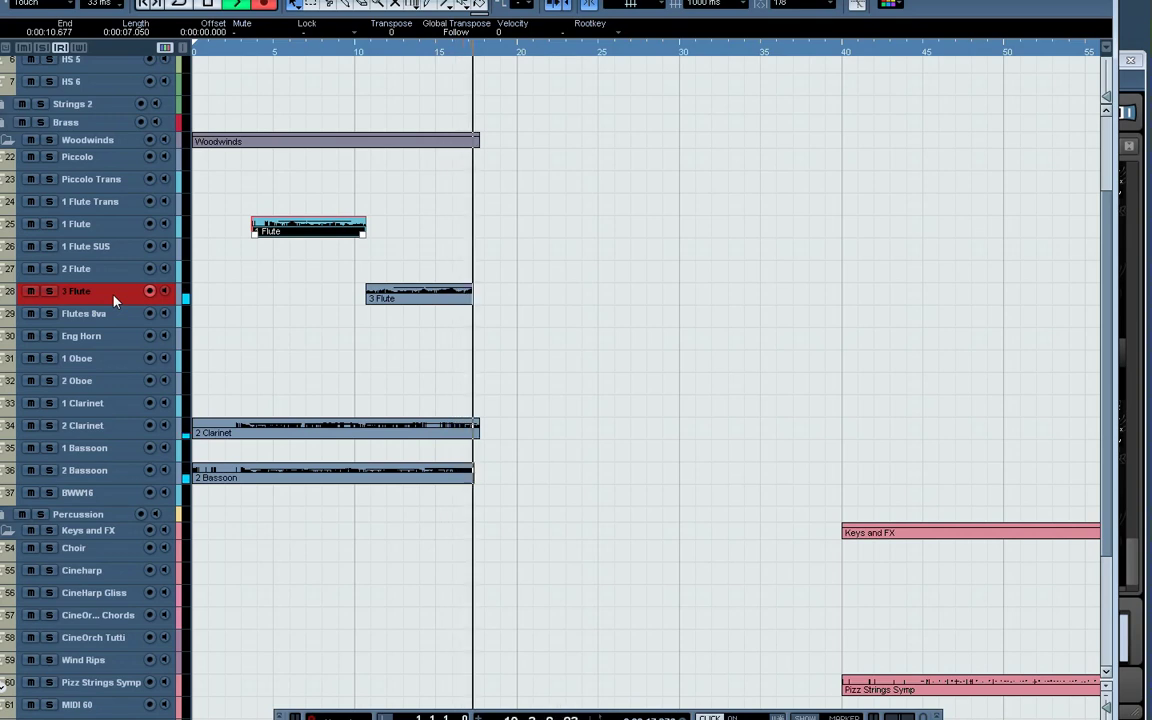
pyautogui.press('space')
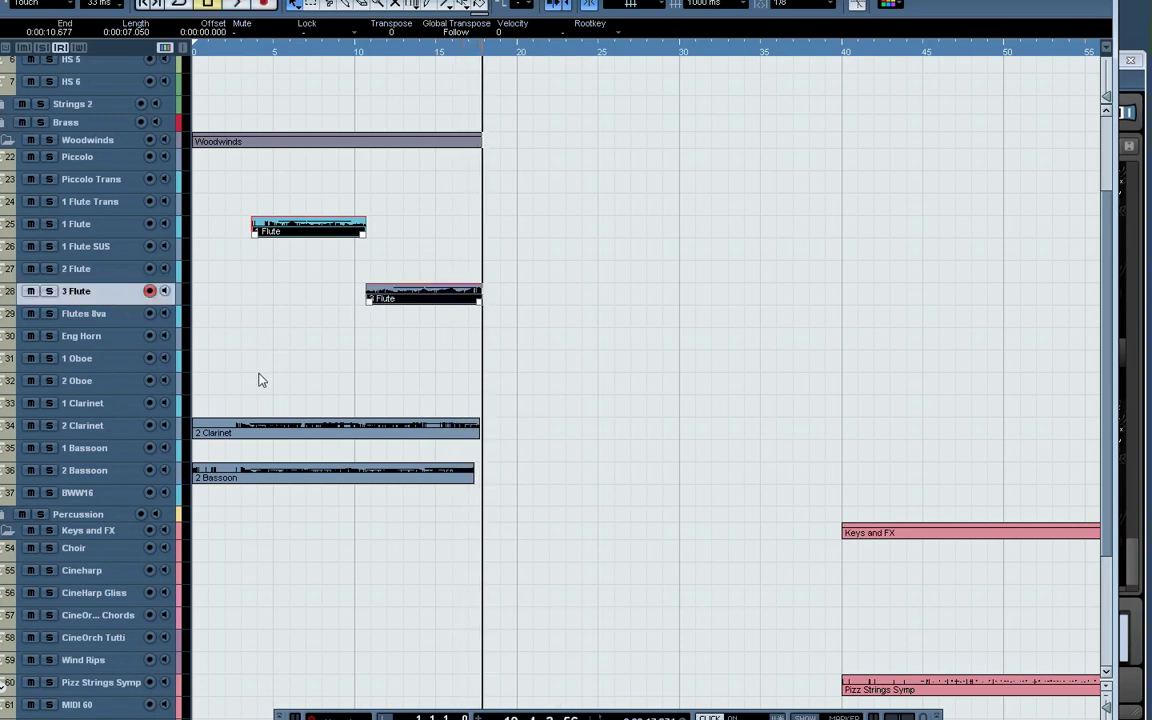
# Inspect the 2nd_Bassoon_Sus patch in Kontakt and toggle record enable on the 2 Bassoon and 2 Clarinet tracks
pyautogui.click(278, 373)
pyautogui.click(136, 424)
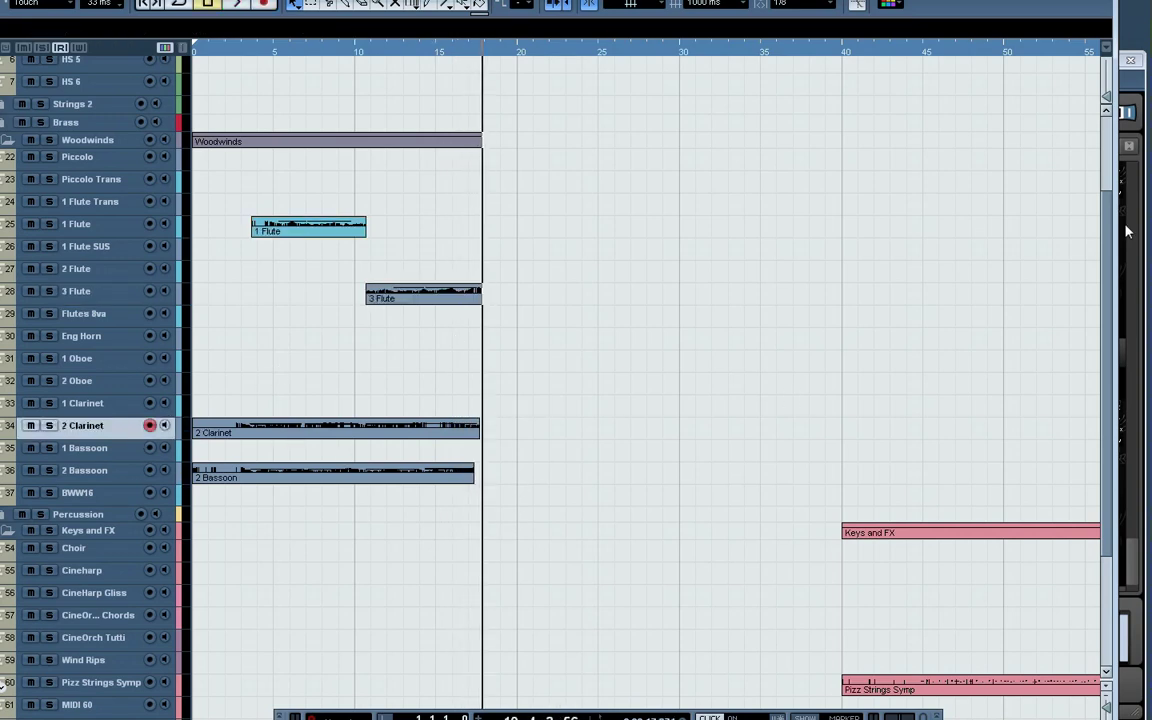
pyautogui.click(1136, 90)
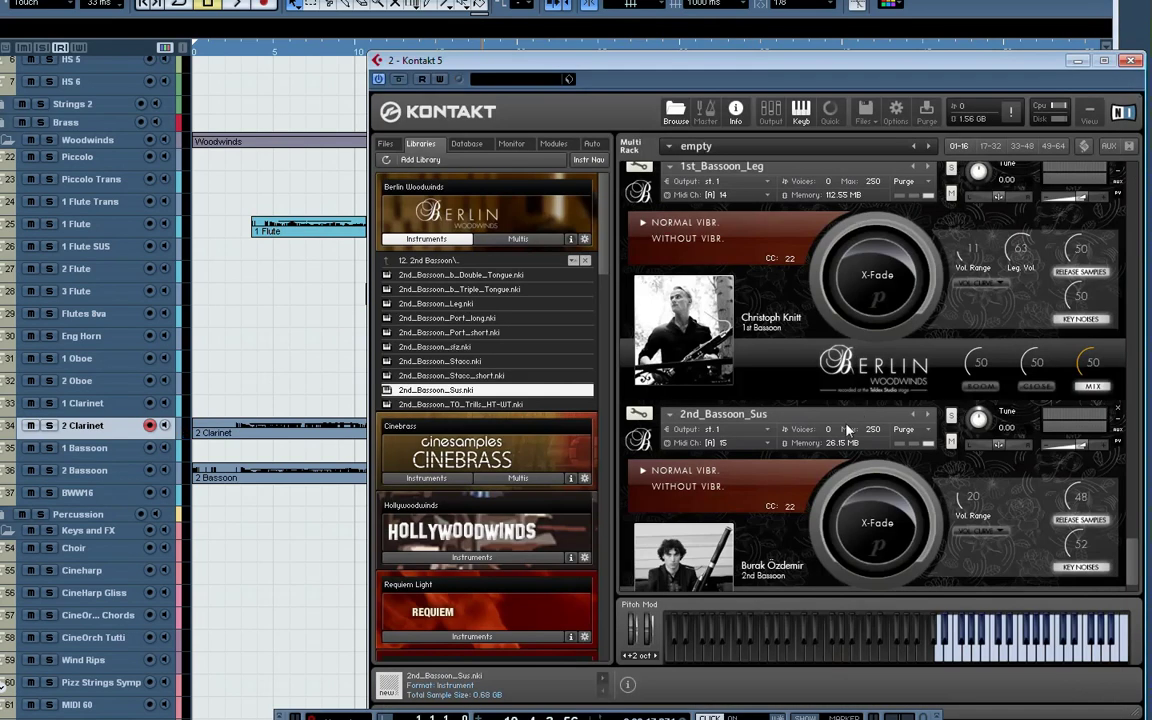
pyautogui.click(200, 330)
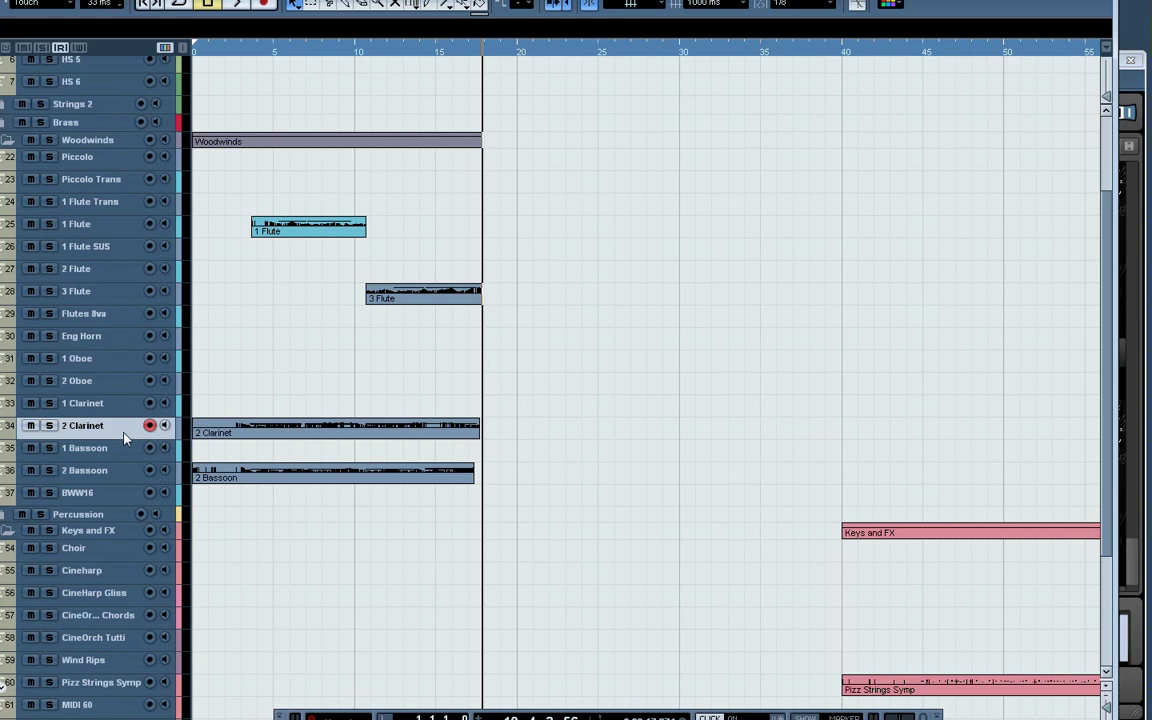
pyautogui.click(151, 470)
pyautogui.click(150, 425)
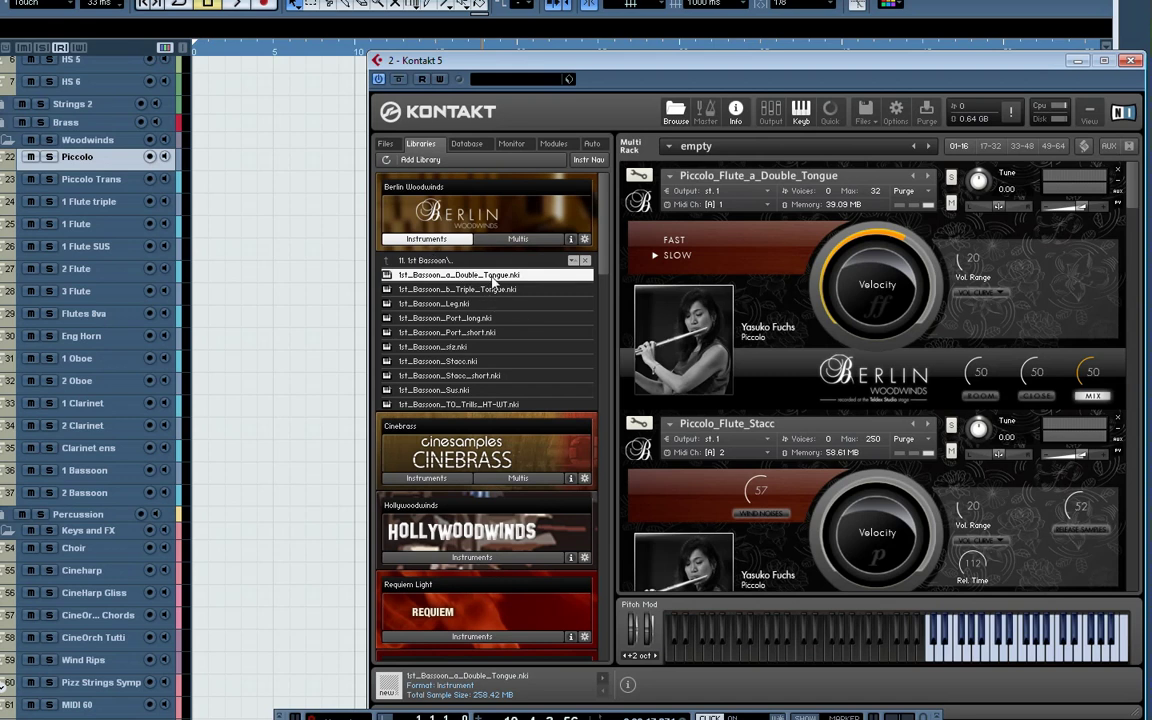
# Audition Piccolo_Flute_a_Double_Tongue on the Piccolo track and Piccolo_Flute_Stacc on the Piccolo Trans track
pyautogui.click(149, 157)
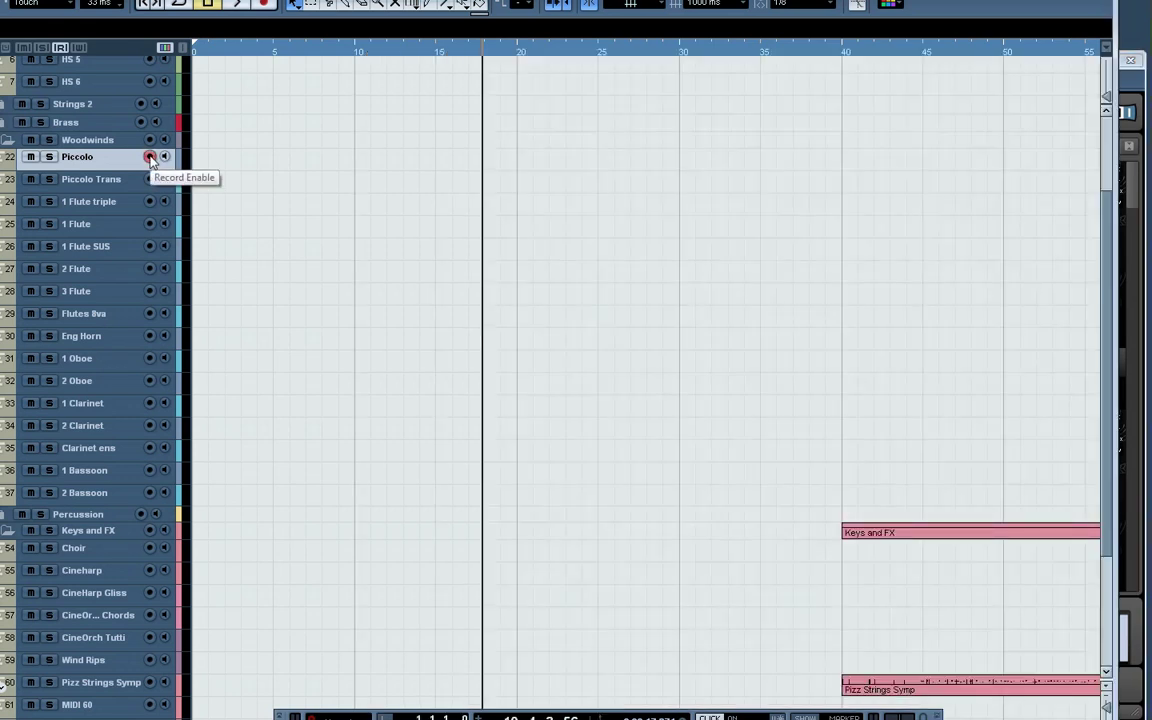
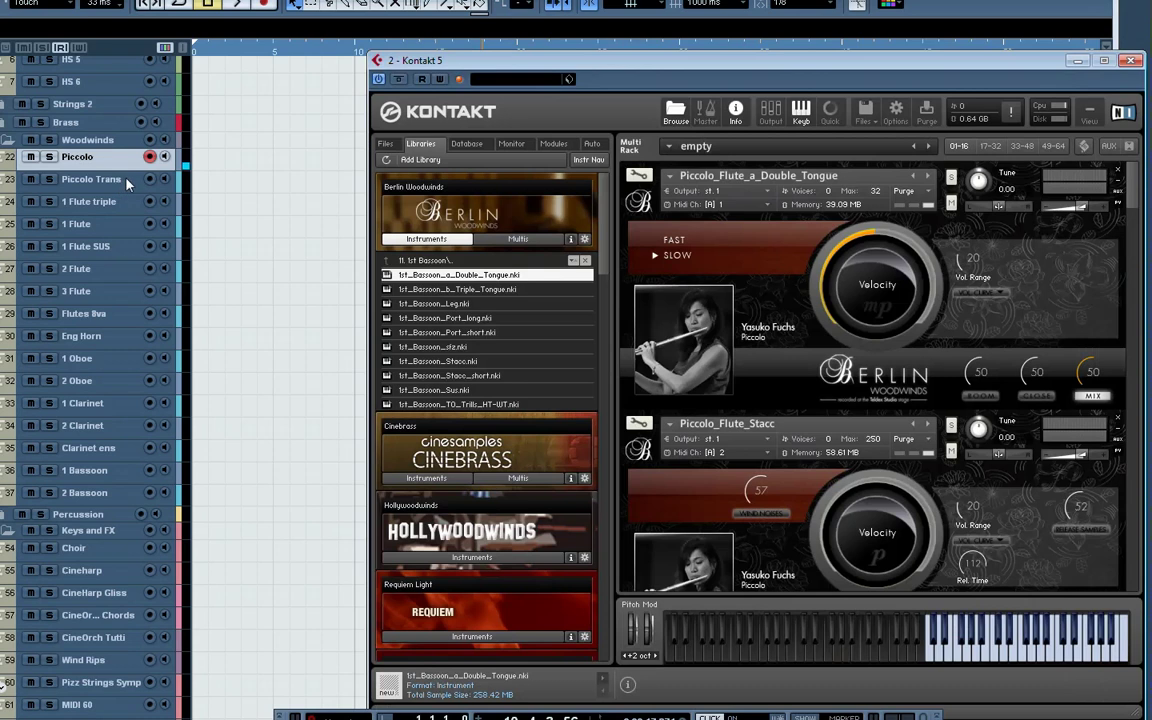
pyautogui.click(128, 181)
pyautogui.click(1135, 193)
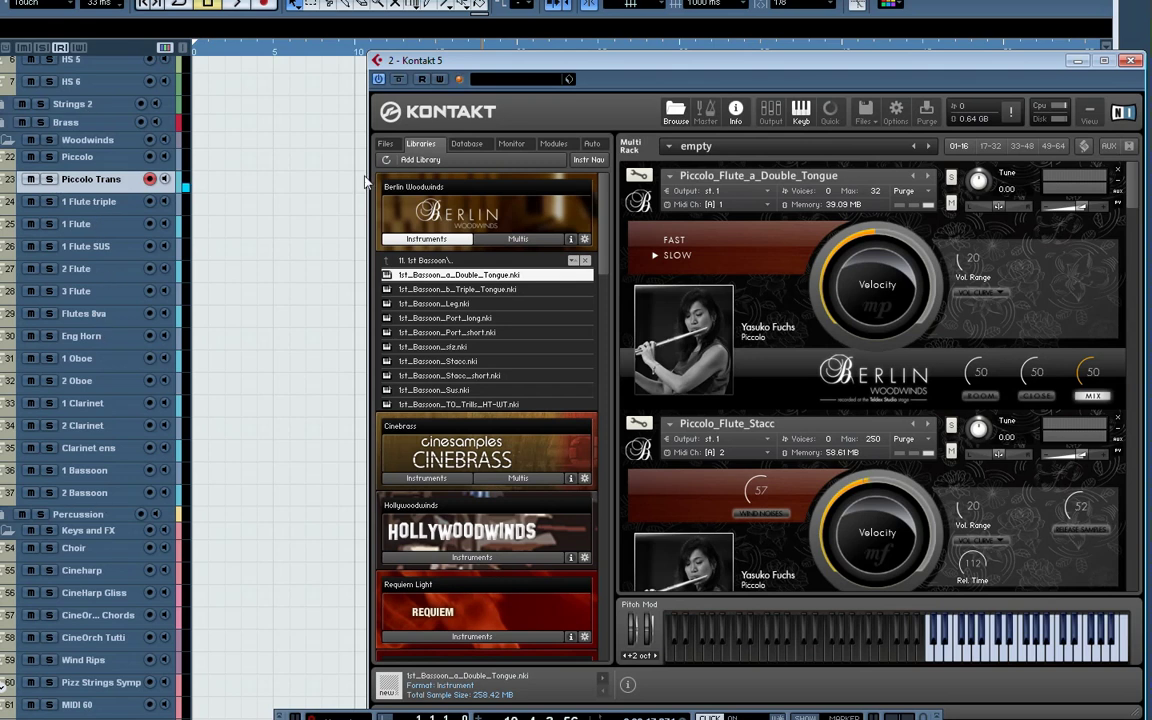
pyautogui.moveTo(1135, 190); pyautogui.dragTo(1135, 213)
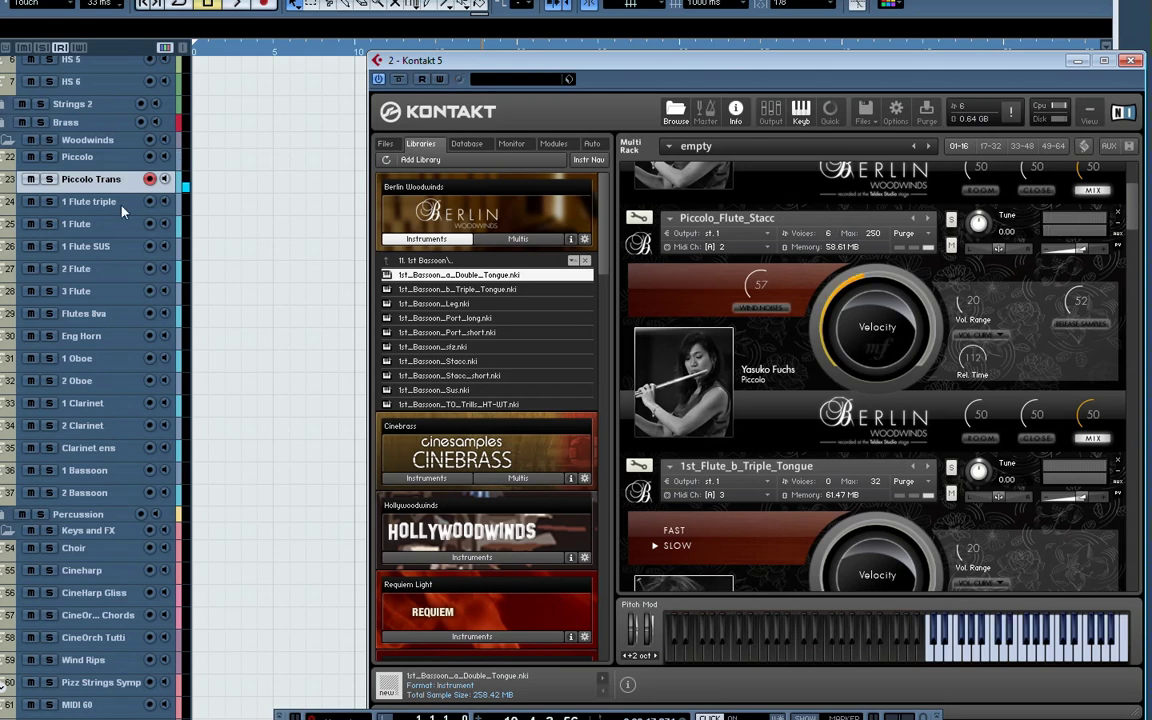
# Audition the 1st_Flute_b_Triple_Tongue patch on the 1 Flute triple track with its instrument shown in the Kontakt rack
pyautogui.scroll(-5, 1136, 232)
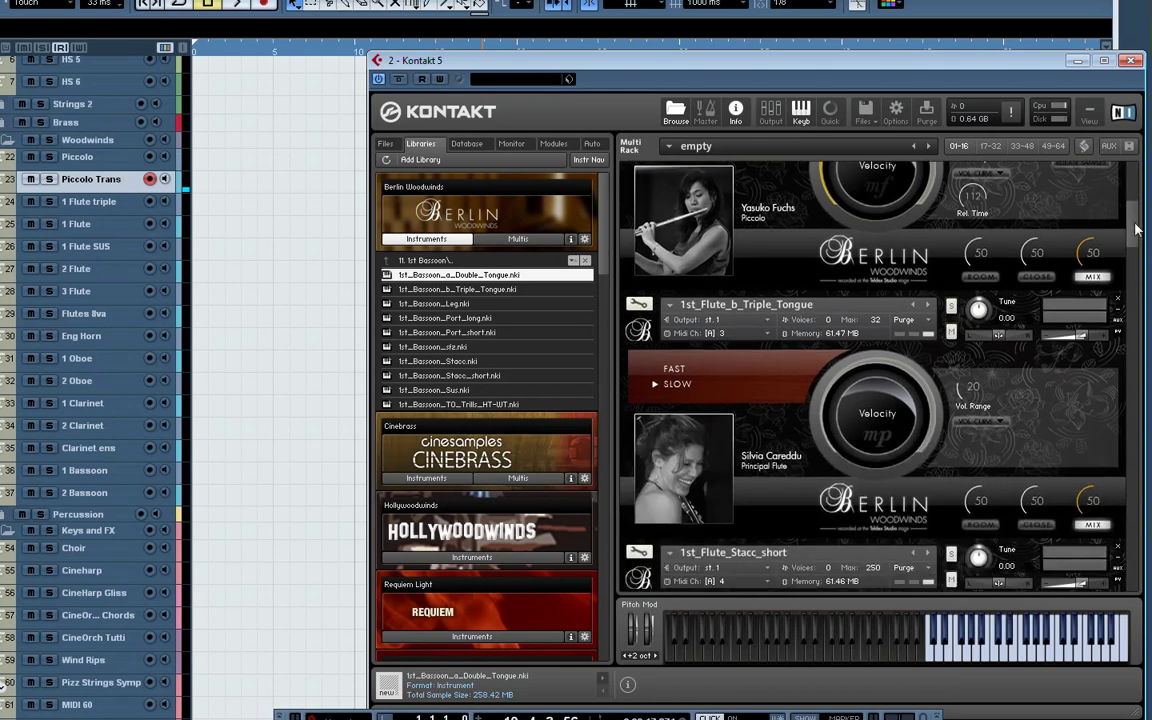
pyautogui.scroll(-1, 1136, 232)
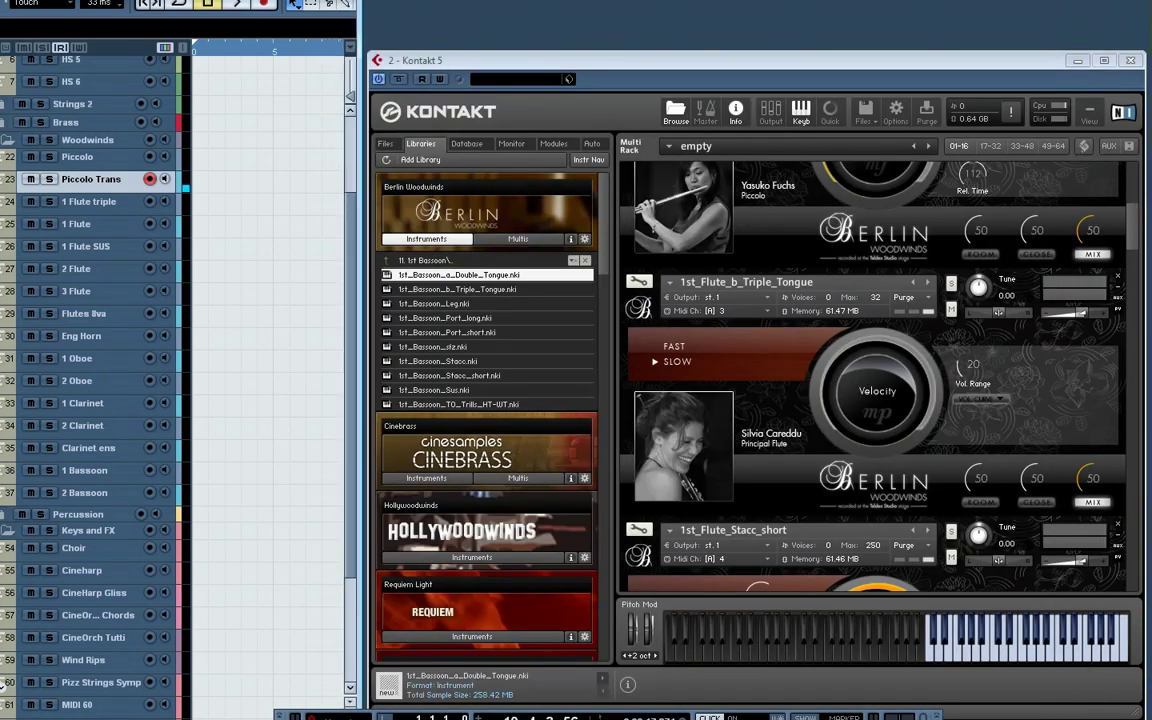
pyautogui.click(127, 206)
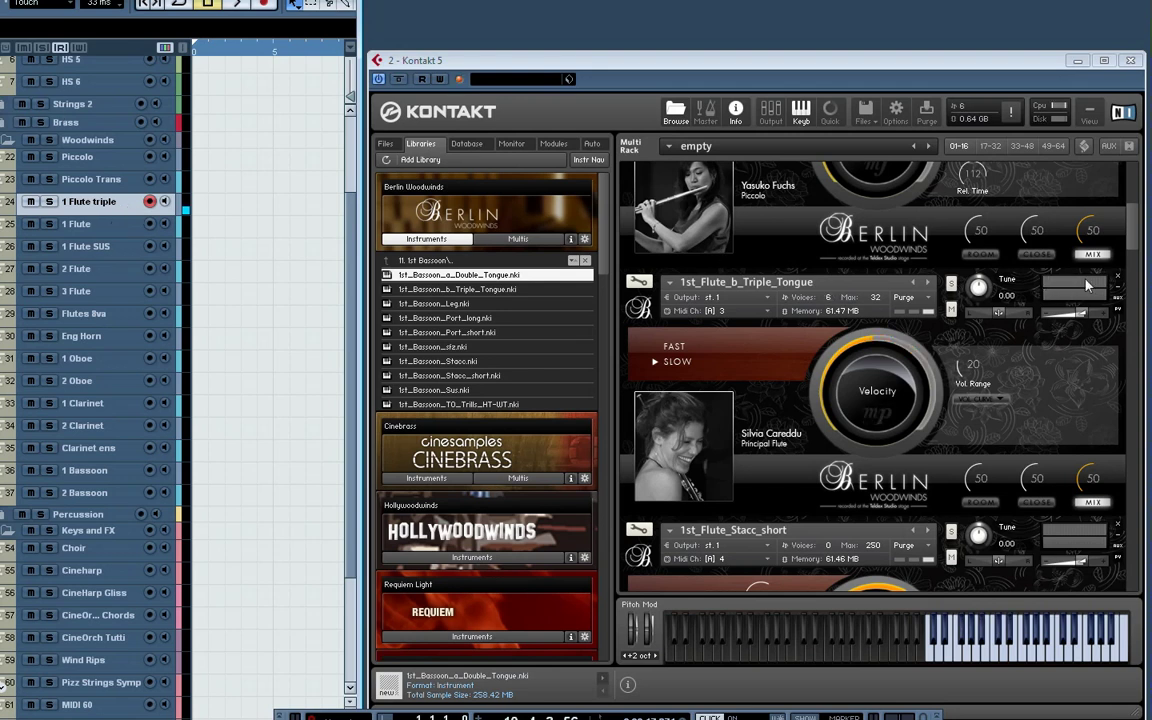
# Audition 1st_Flute_Stacc_short on the 1 Flute track with Wind Noises at 100 and 0, and leave Wind Noises at 100
pyautogui.click(120, 224)
pyautogui.moveTo(1133, 229); pyautogui.dragTo(1147, 260)
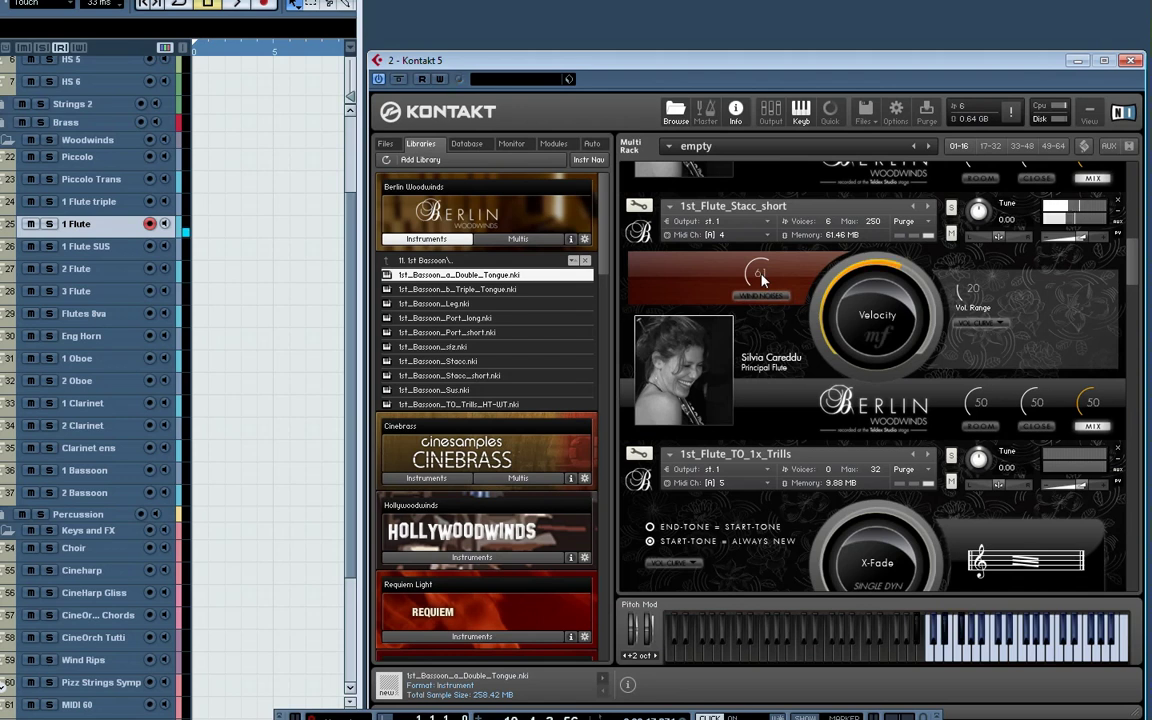
pyautogui.moveTo(762, 280); pyautogui.dragTo(805, 298)
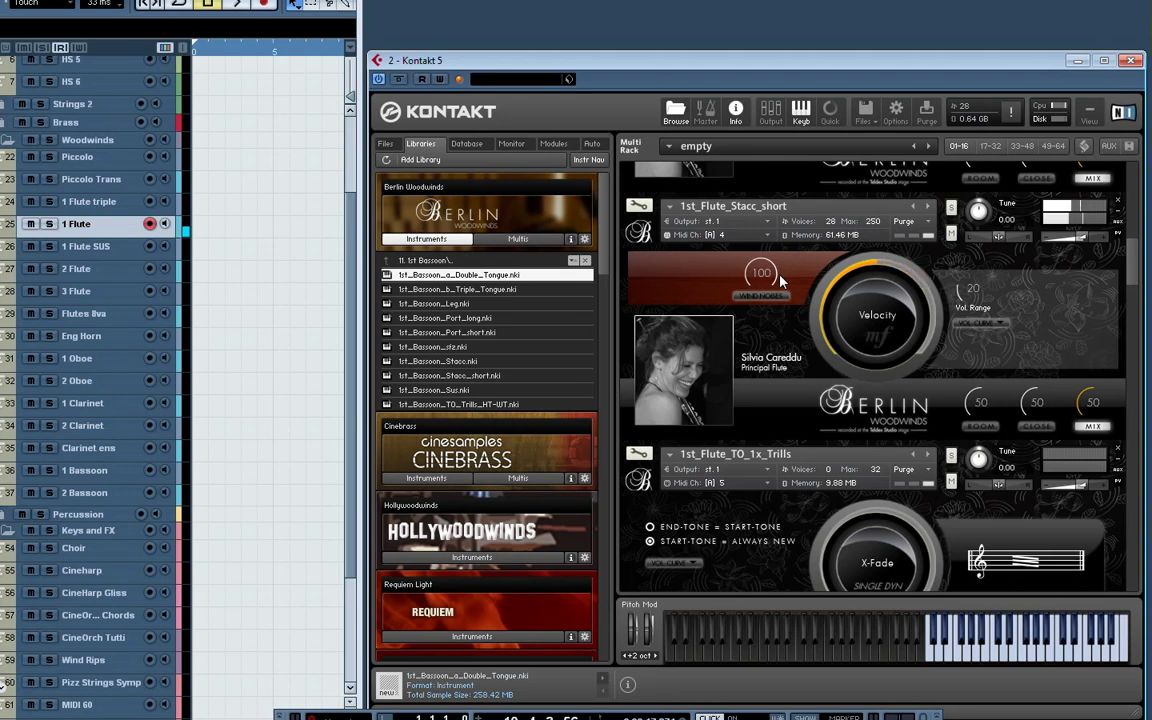
pyautogui.moveTo(759, 274); pyautogui.dragTo(692, 311)
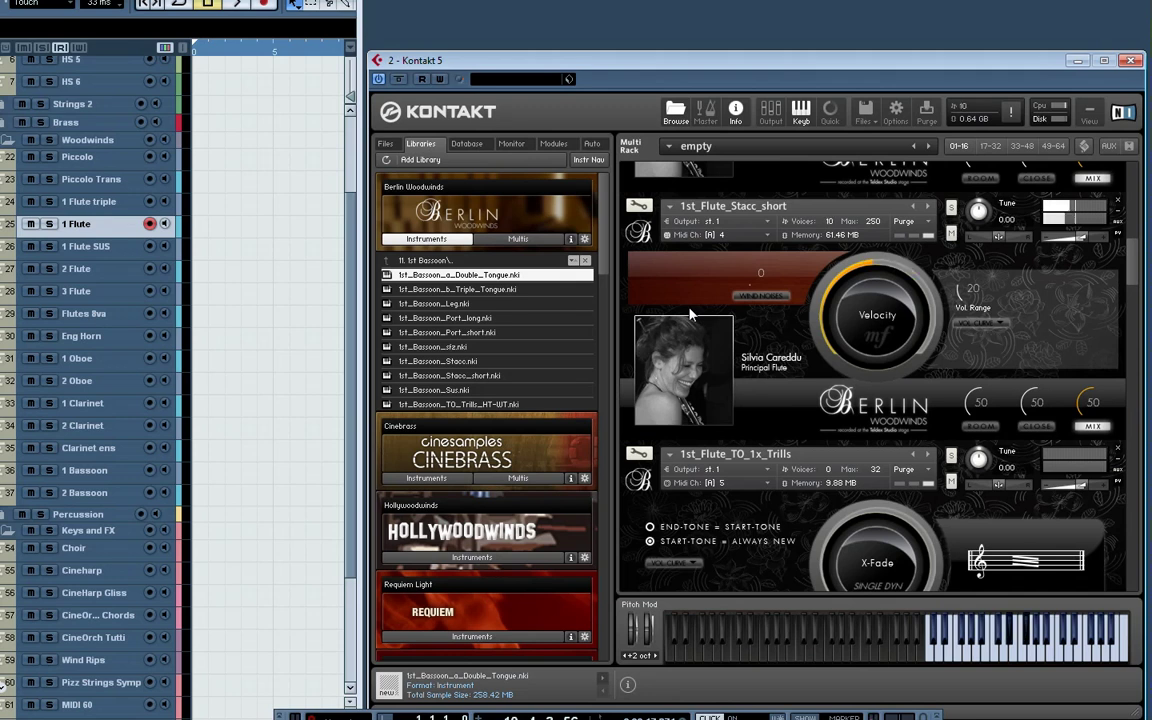
pyautogui.click(814, 200)
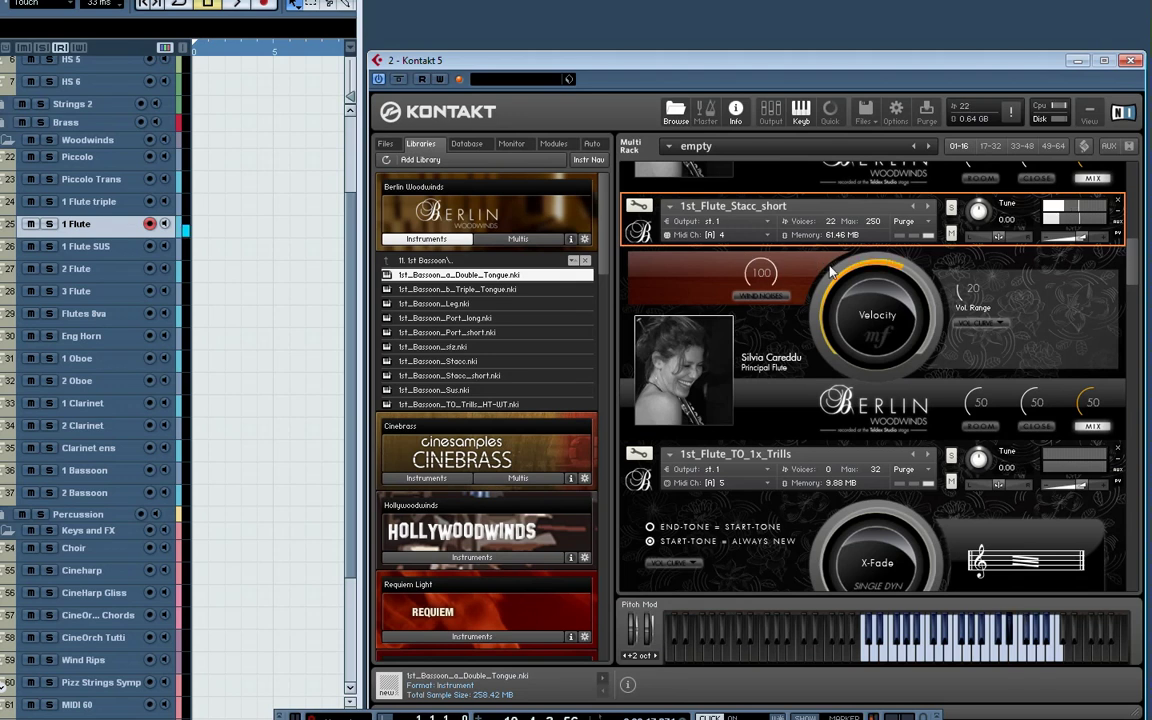
# Audition 1st_Flute_TO_1x_Trills on the 1 Flute SUS track and 2nd_Flute_TO_sfz_Trills on the 2 Flute track
pyautogui.click(131, 255)
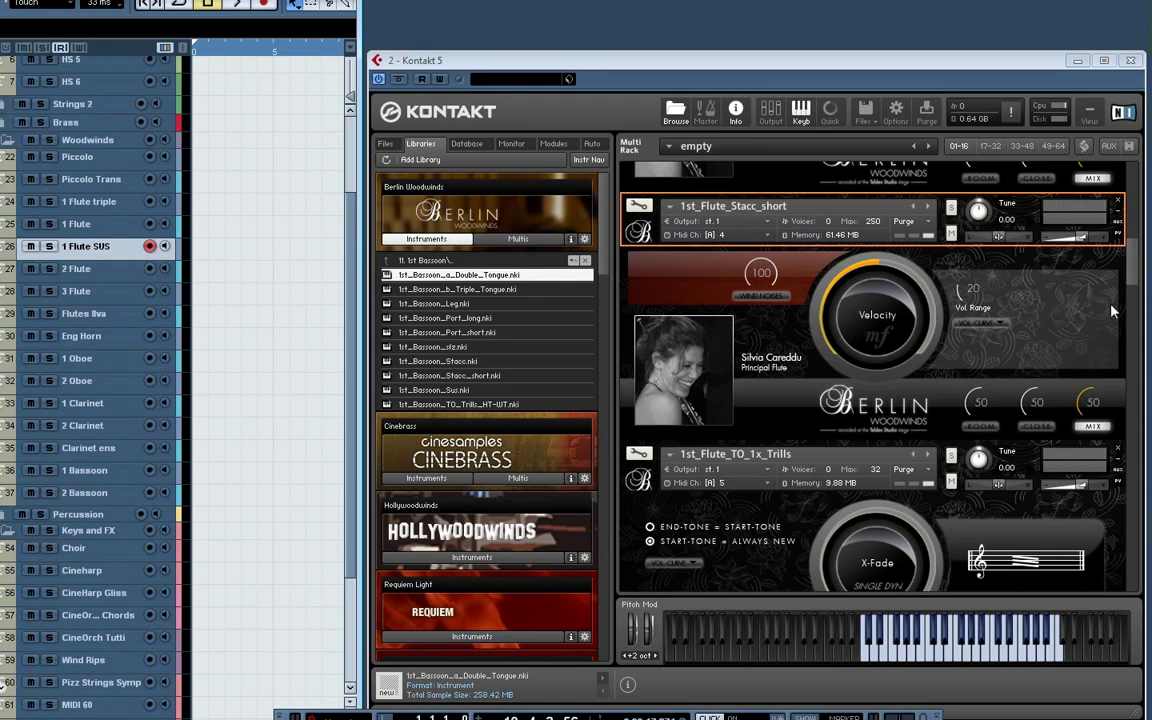
pyautogui.moveTo(1136, 270); pyautogui.dragTo(1138, 294)
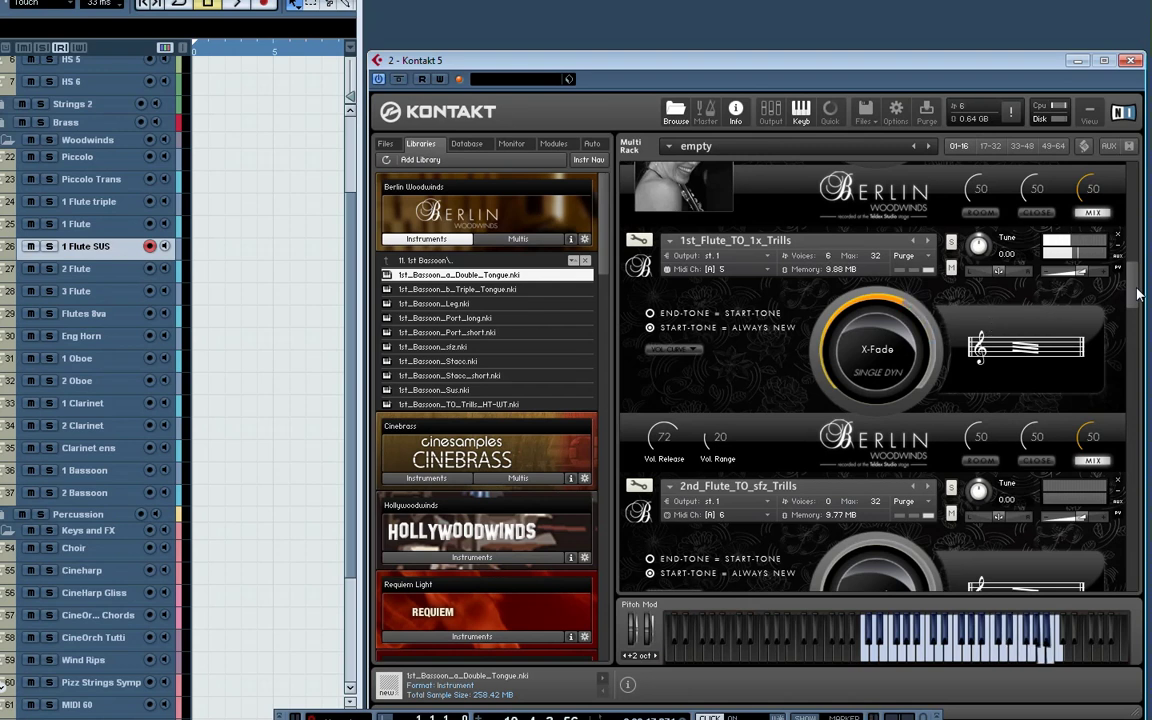
pyautogui.click(107, 262)
pyautogui.moveTo(1133, 292); pyautogui.dragTo(1137, 323)
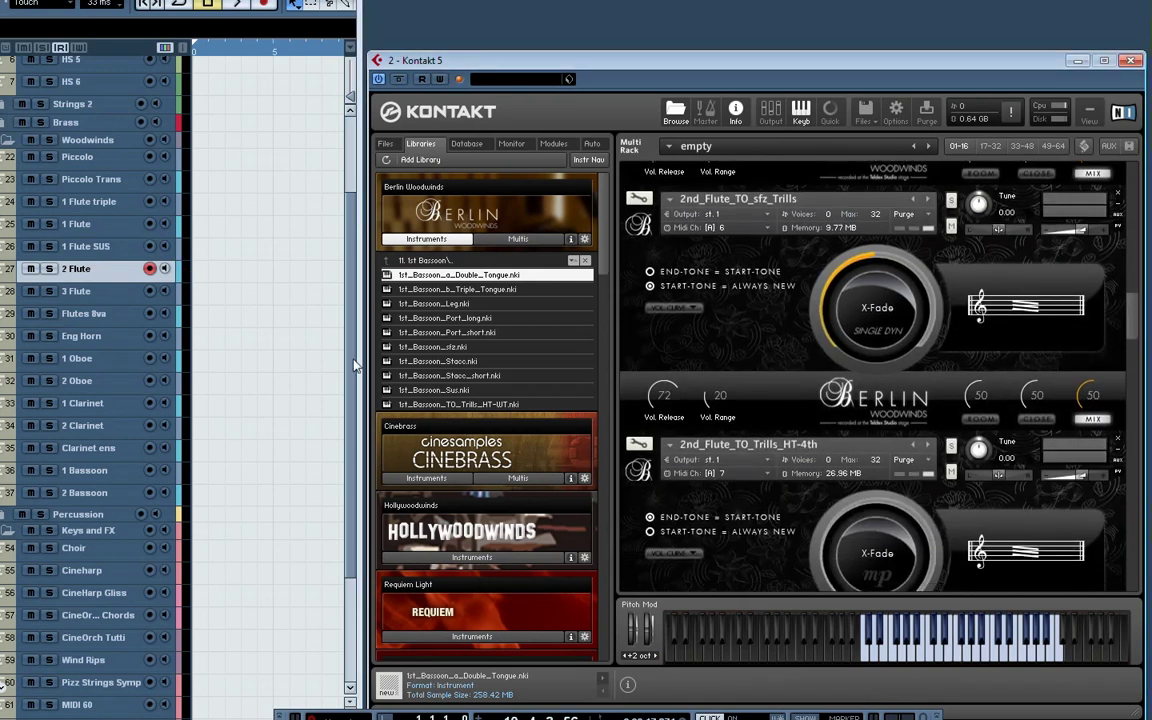
# Audition 2nd_Flute_TO_Trills_HT-4th on the 3 Flute track and Flutes_8va_Stacc on the Flutes 8va track
pyautogui.click(118, 300)
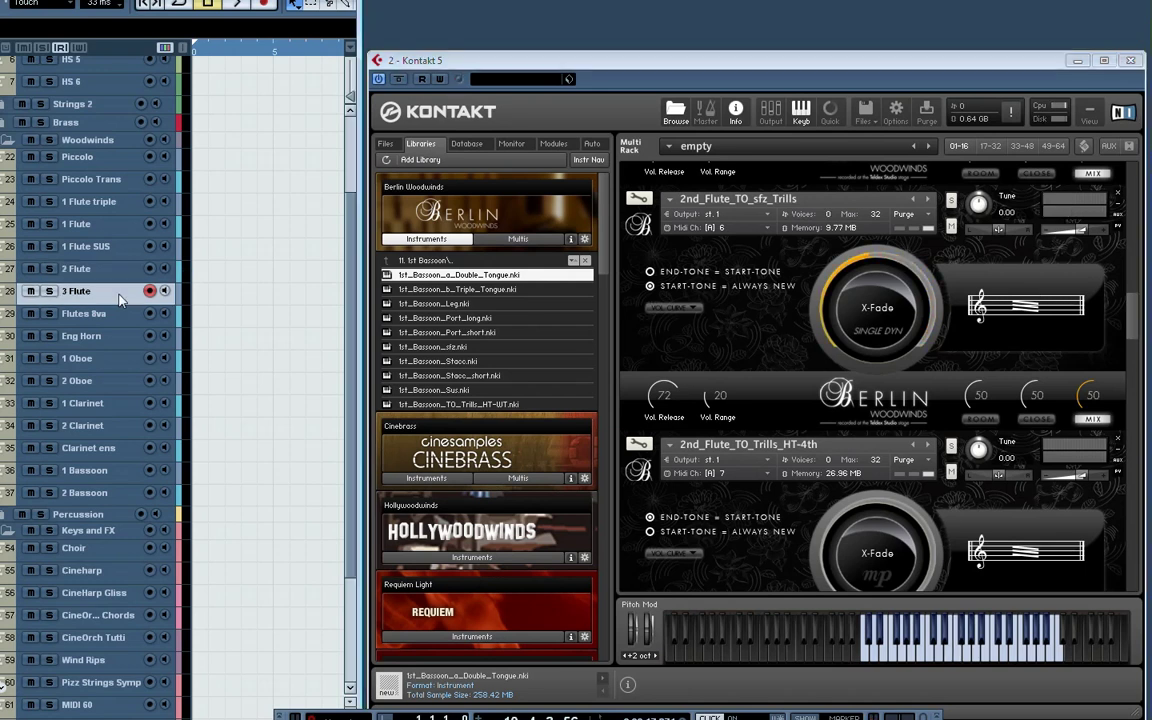
pyautogui.scroll(-1, 1137, 320)
pyautogui.moveTo(1137, 320); pyautogui.dragTo(1143, 342)
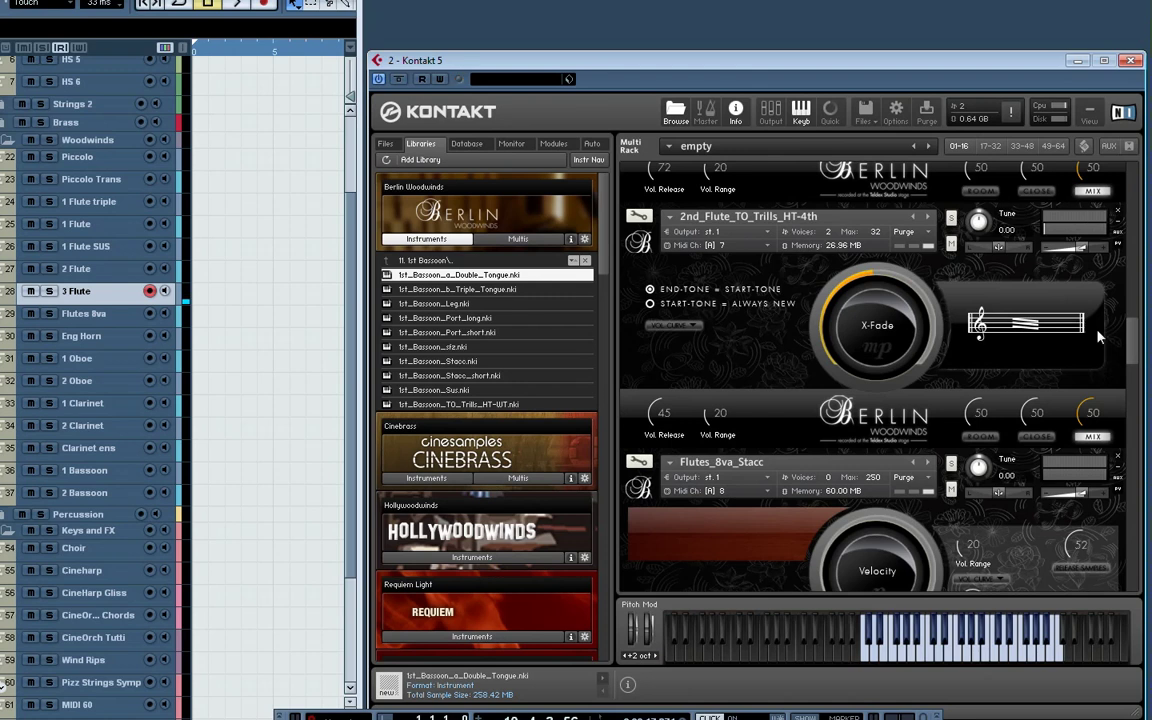
pyautogui.press('Down')
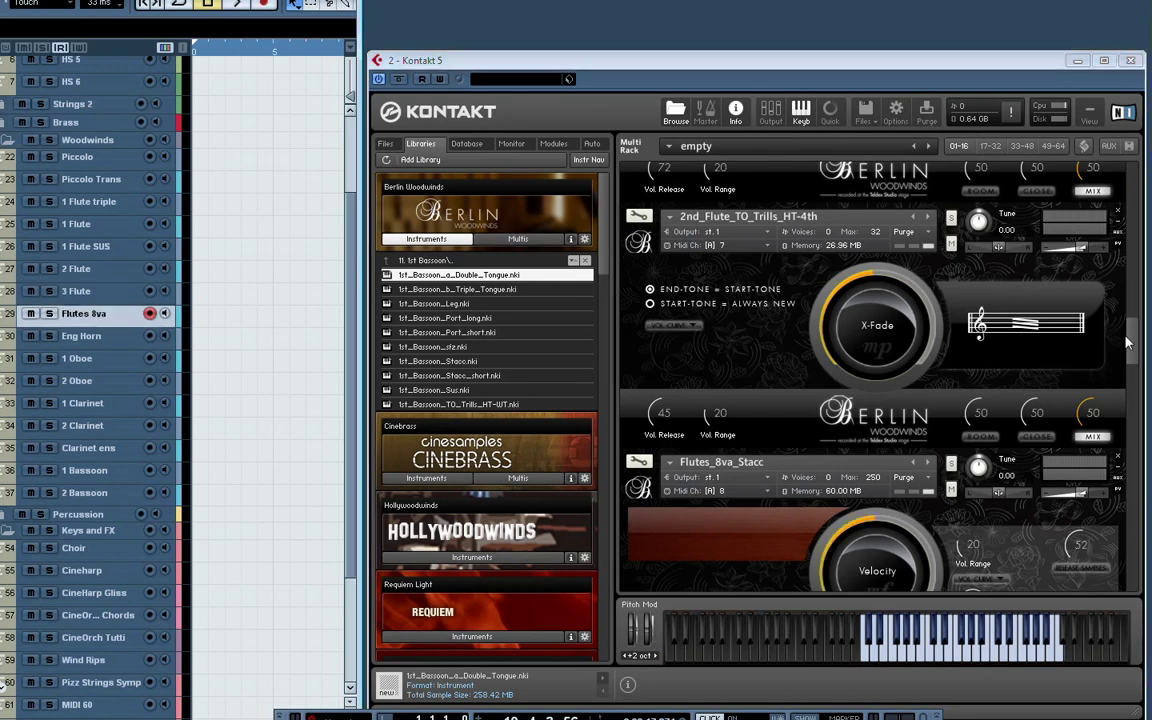
pyautogui.scroll(-3, 715, 407)
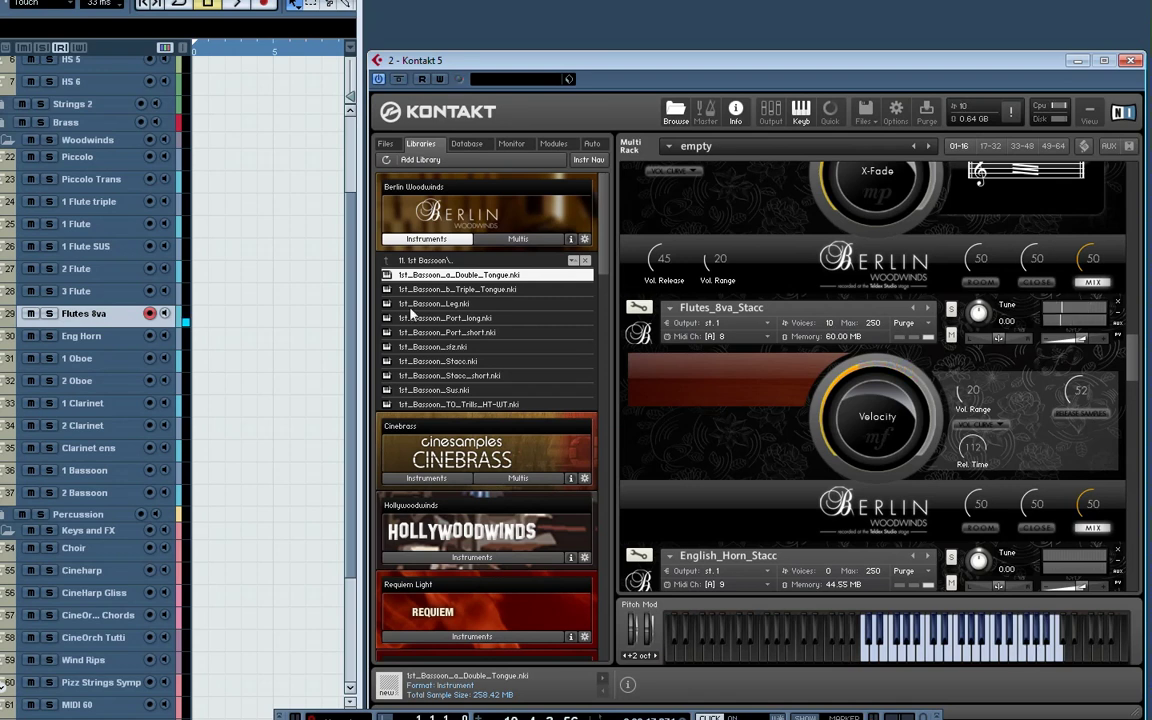
# Audition English_Horn_Stacc on the Eng Horn track and 1st_Oboe_Stacc on the 1 Oboe track
pyautogui.click(100, 336)
pyautogui.moveTo(1134, 363); pyautogui.dragTo(1140, 390)
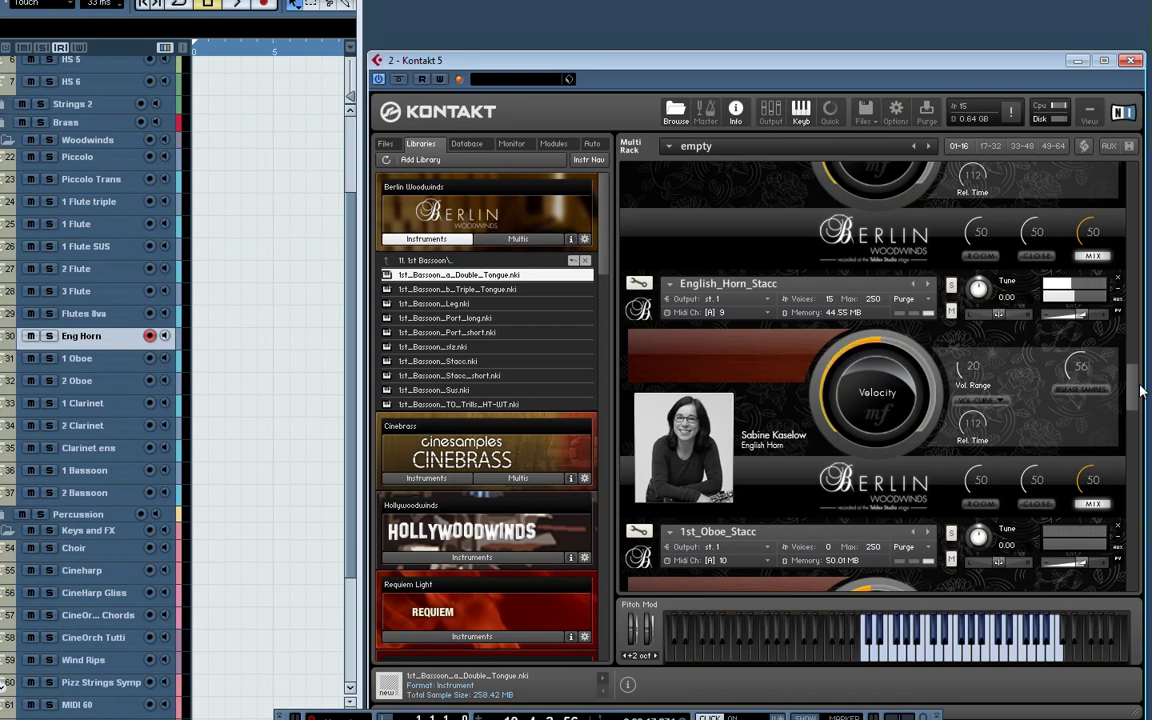
pyautogui.press('Down')
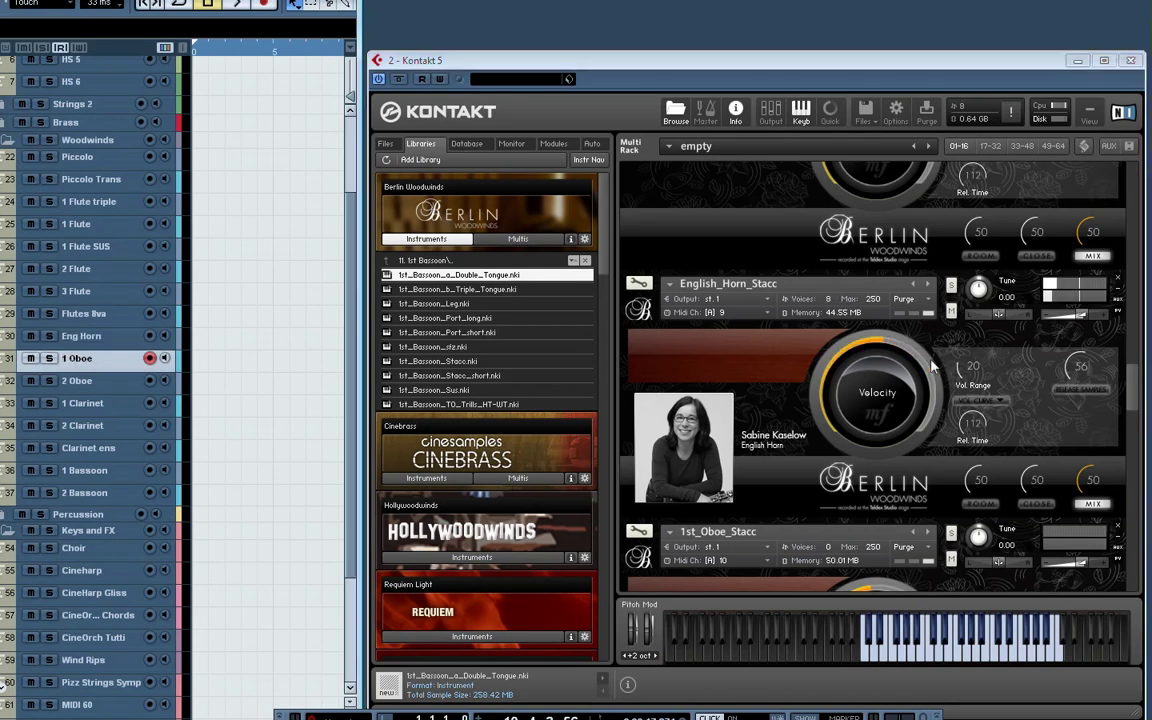
pyautogui.moveTo(1133, 397); pyautogui.dragTo(1136, 410)
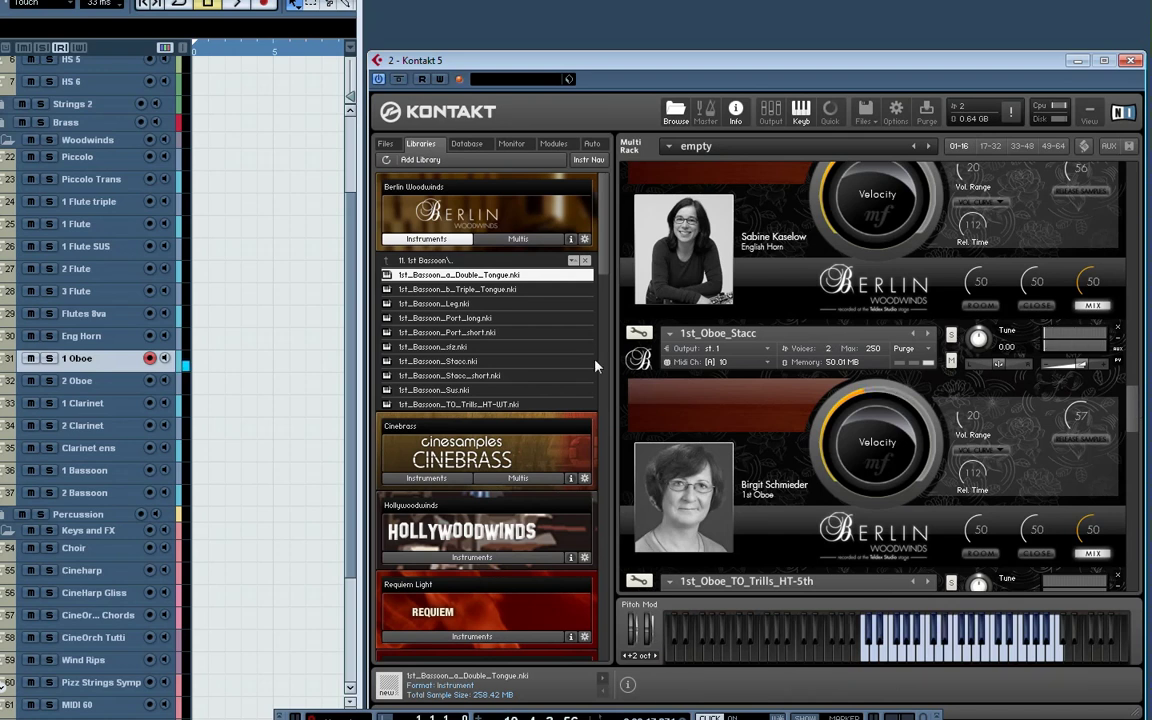
pyautogui.click(150, 337)
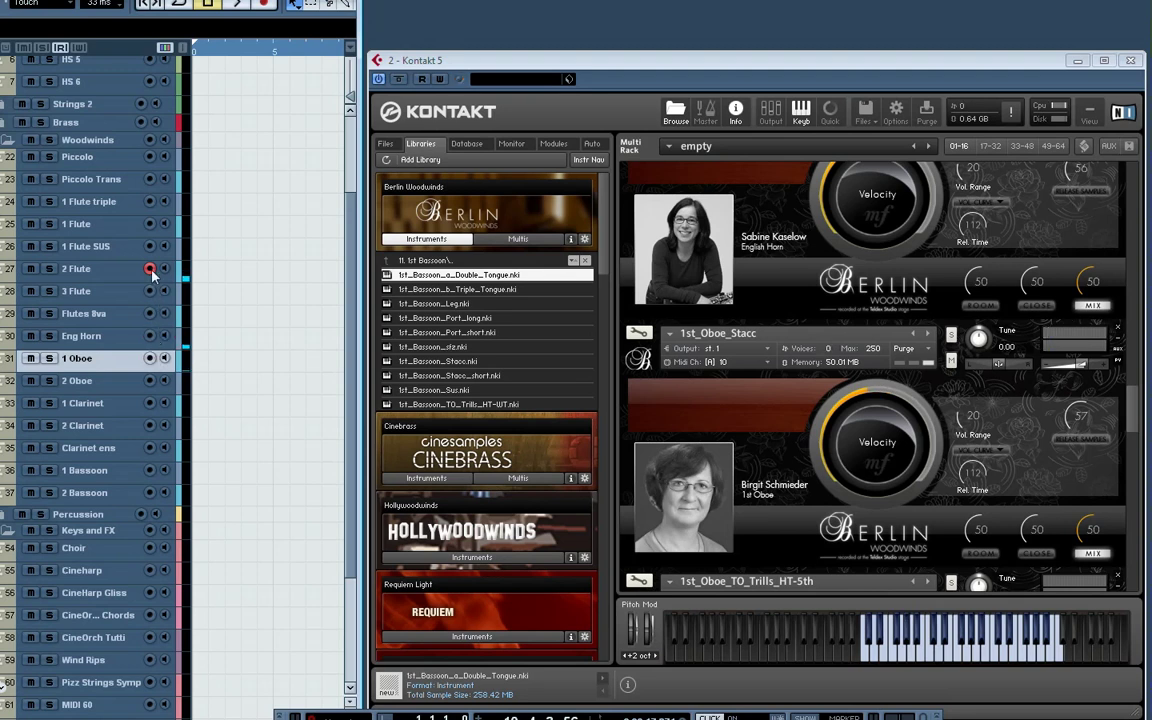
# Audition 1st_Oboe_TO_Trills_HT-5th on the 2 Oboe track and 1st_Clarinet_Stacc on the 1 Clarinet track
pyautogui.click(110, 380)
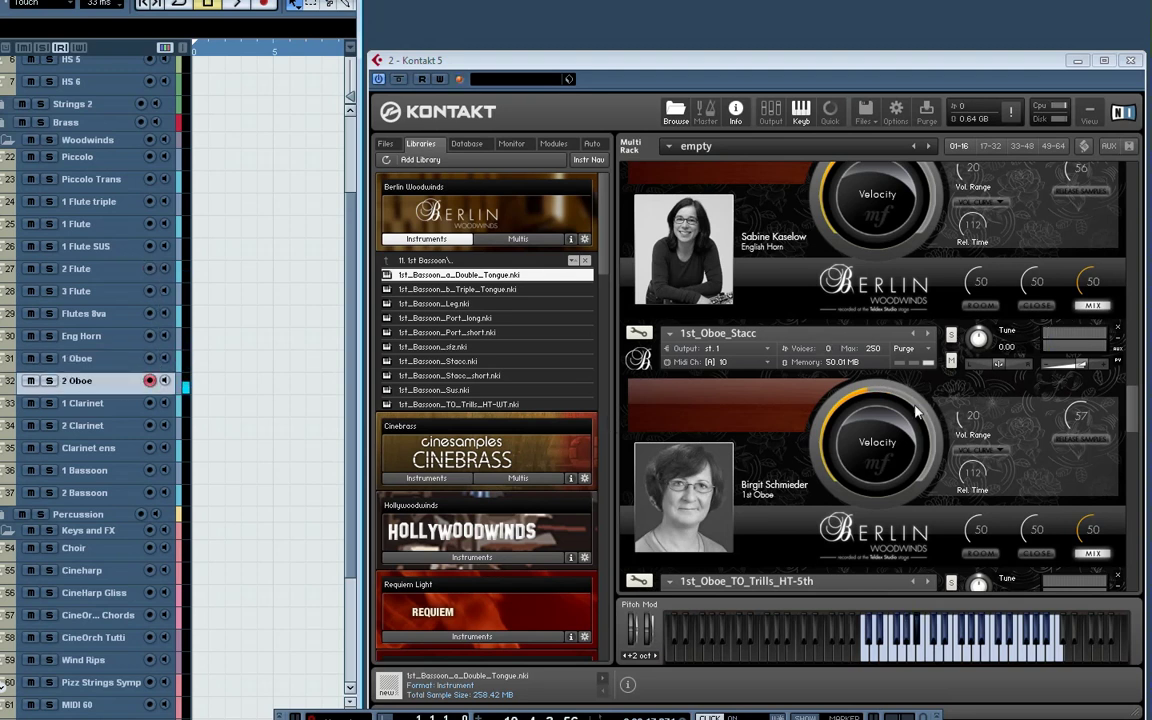
pyautogui.scroll(-5, 1131, 411)
pyautogui.scroll(-1, 1135, 432)
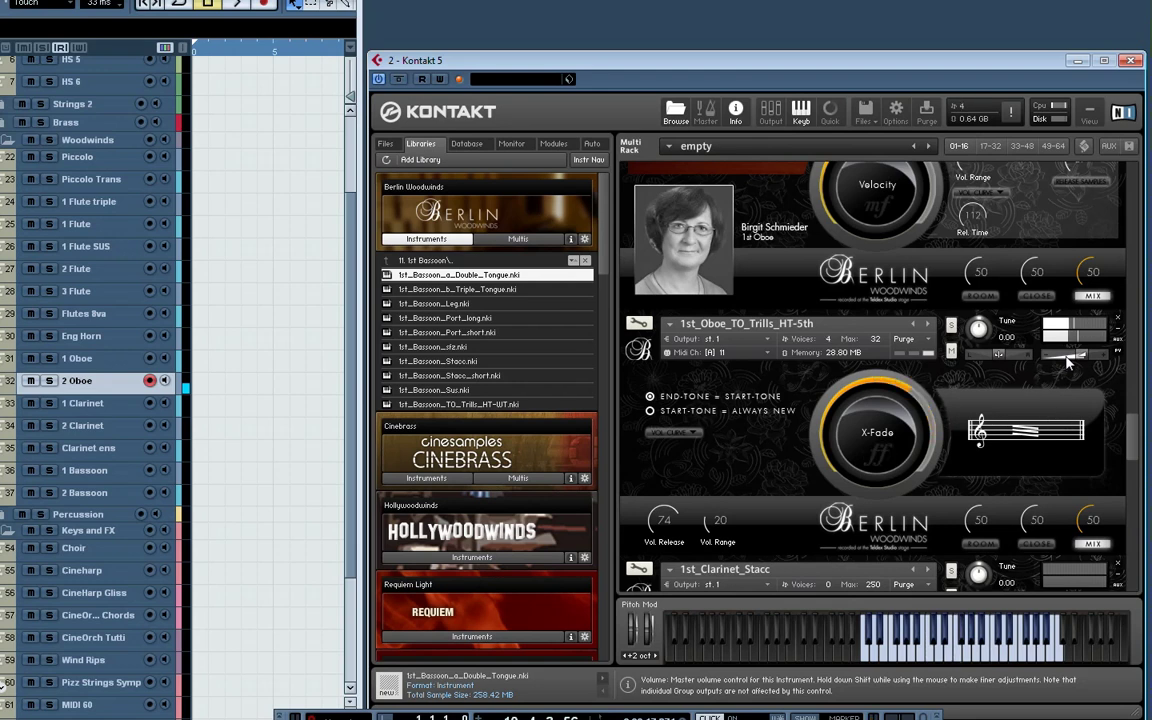
pyautogui.scroll(-8, 943, 437)
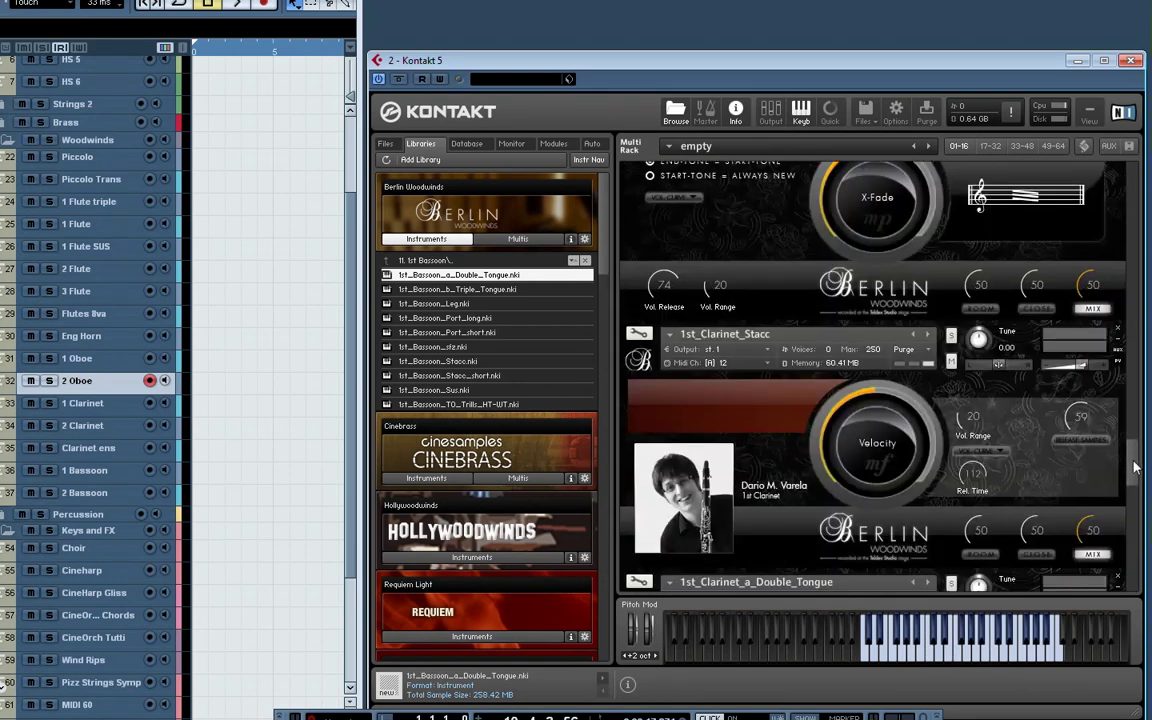
pyautogui.click(125, 405)
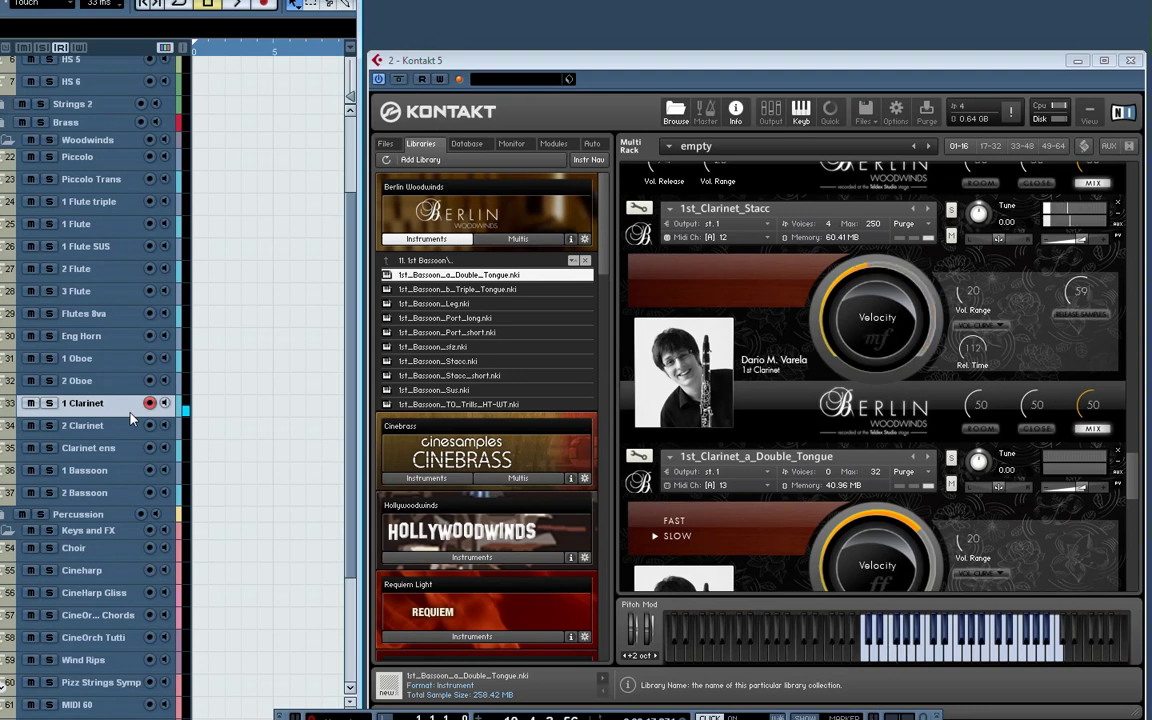
# Audition 1st_Clarinet_a_Double_Tongue on the 2 Clarinet track with the SLOW setting, and switch it to FAST
pyautogui.click(112, 426)
pyautogui.moveTo(1131, 476); pyautogui.dragTo(1138, 503)
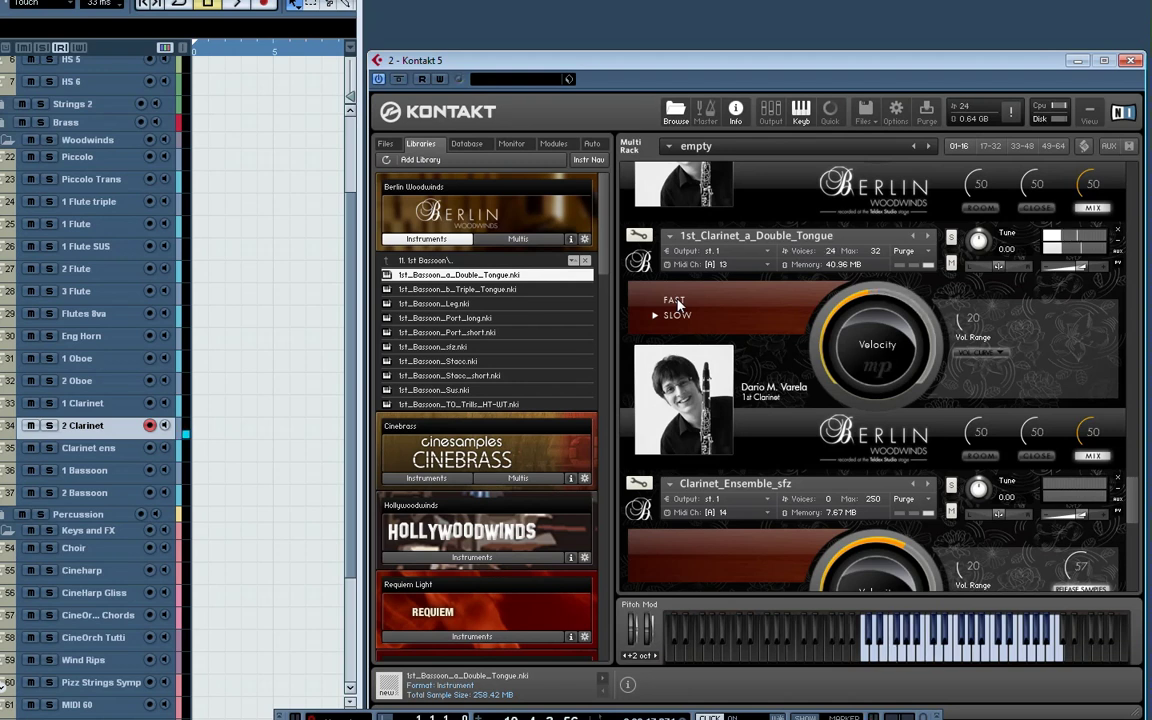
pyautogui.click(676, 301)
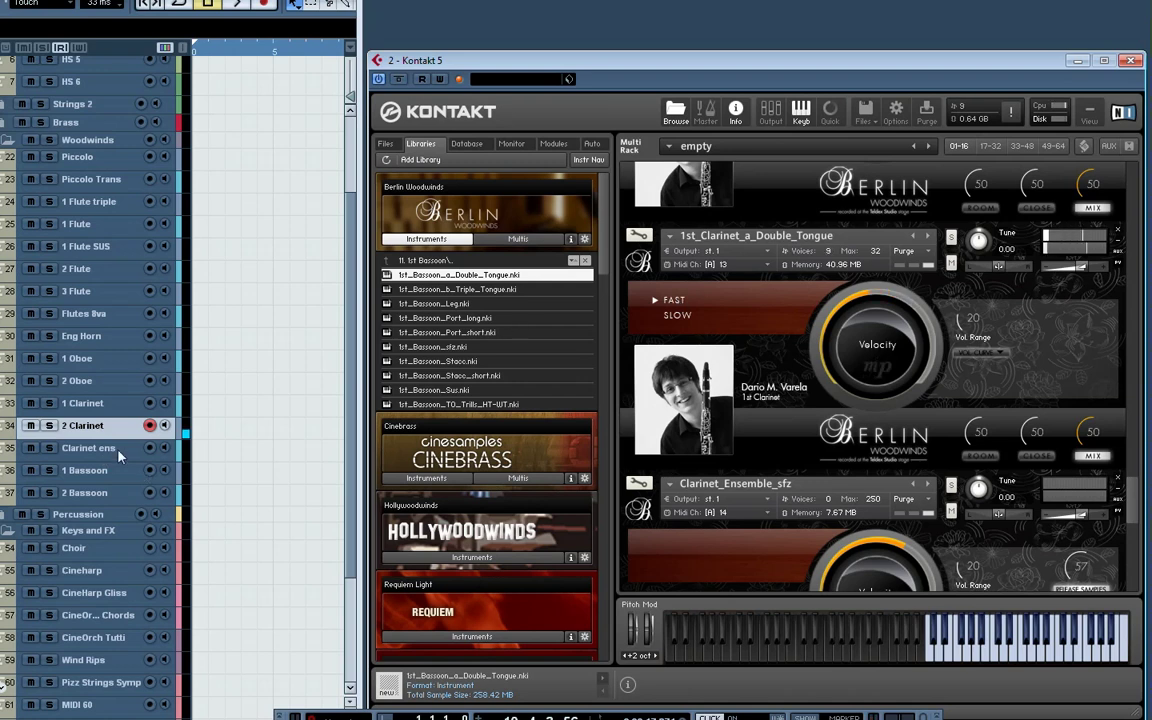
# Audition Clarinet_Ensemble_sfz on the Clarinet ens track and 1st_Bassoon_Stacc on the 1 Bassoon track
pyautogui.press('Down')
pyautogui.moveTo(1134, 465); pyautogui.dragTo(1140, 518)
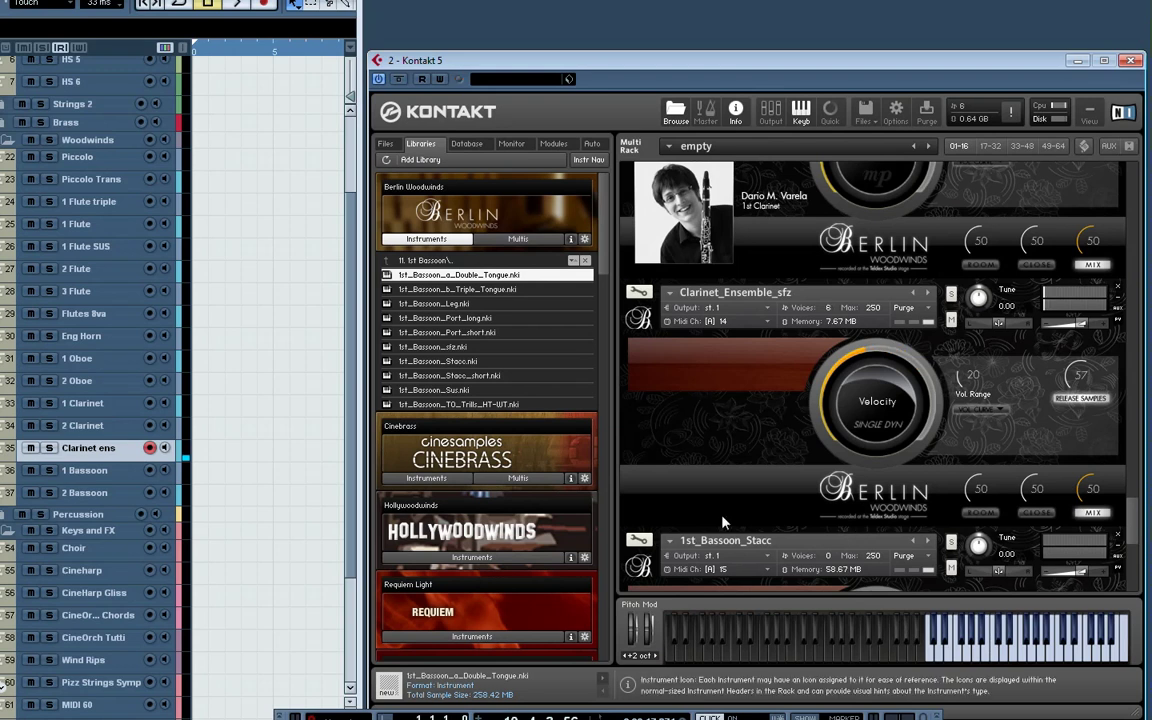
pyautogui.scroll(-5, 842, 500)
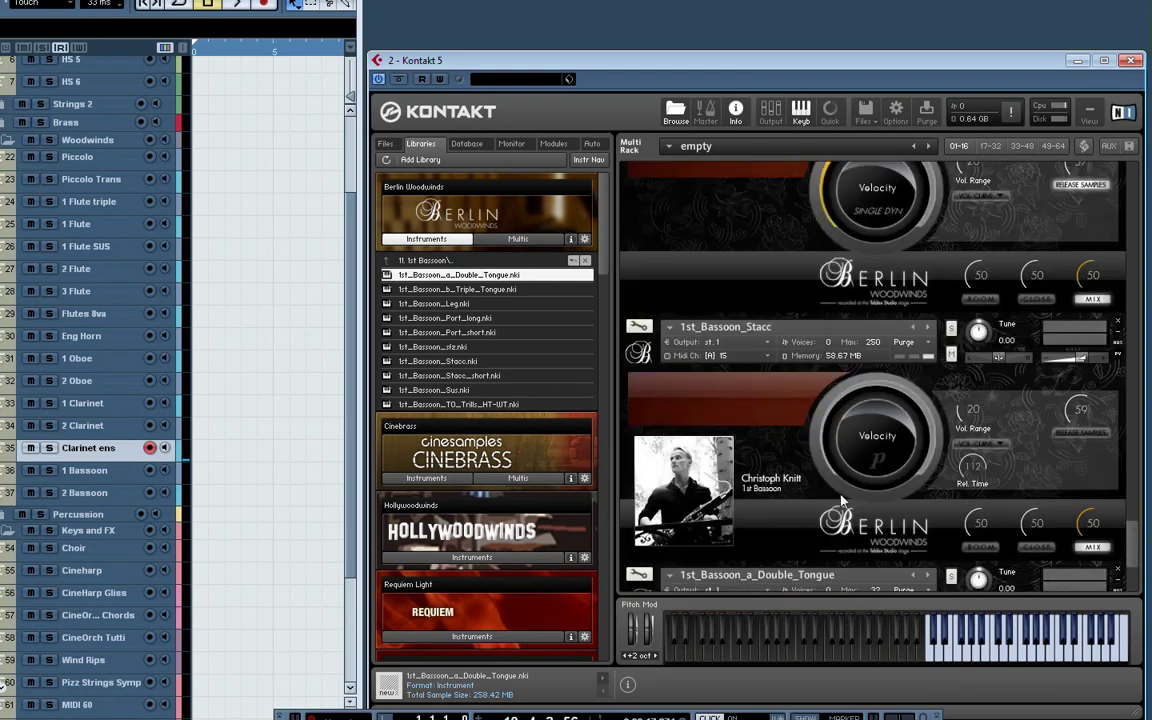
pyautogui.click(72, 477)
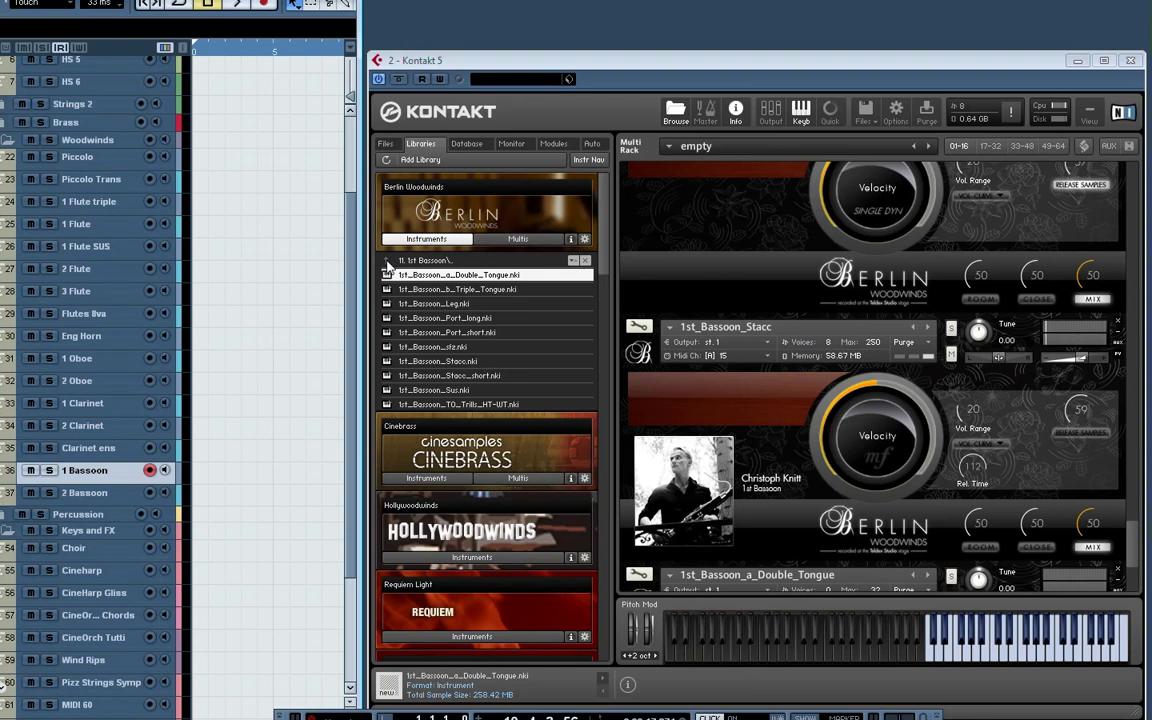
# Replace 1st_Bassoon_Stacc with 1st_Bassoon_Stacc_short in the rack, and audition 1st_Bassoon_a_Double_Tongue on the 2 Bassoon track
pyautogui.moveTo(450, 375); pyautogui.dragTo(762, 330)
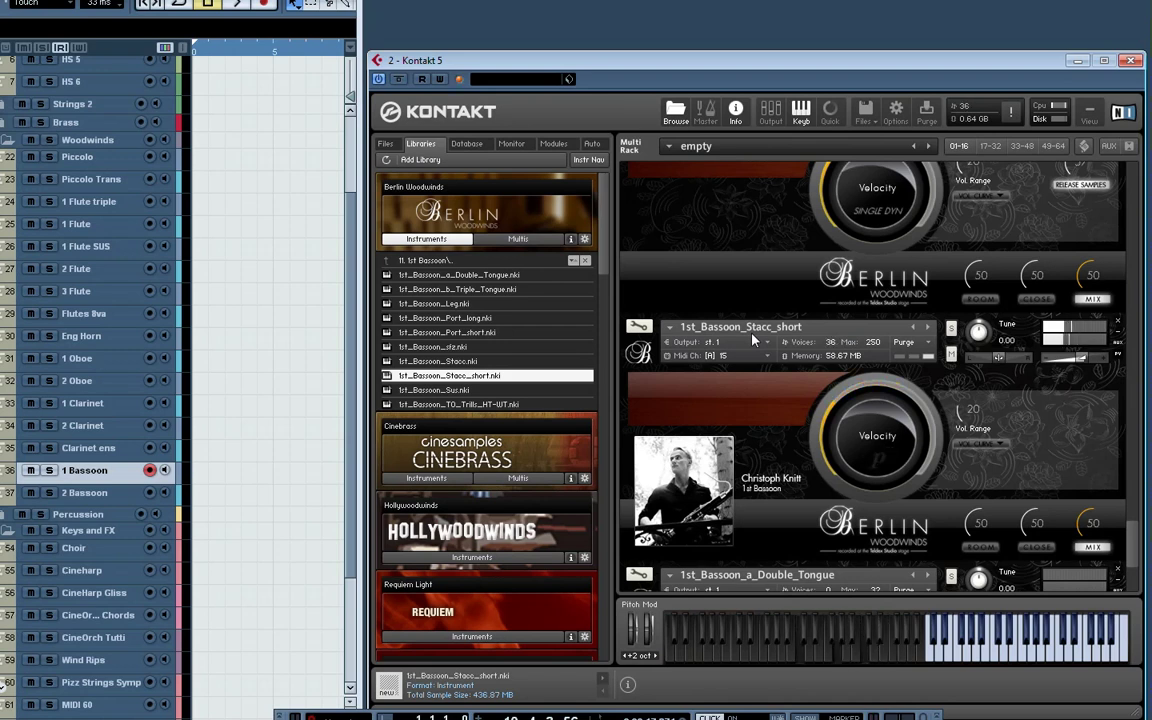
pyautogui.moveTo(1133, 540); pyautogui.dragTo(1138, 557)
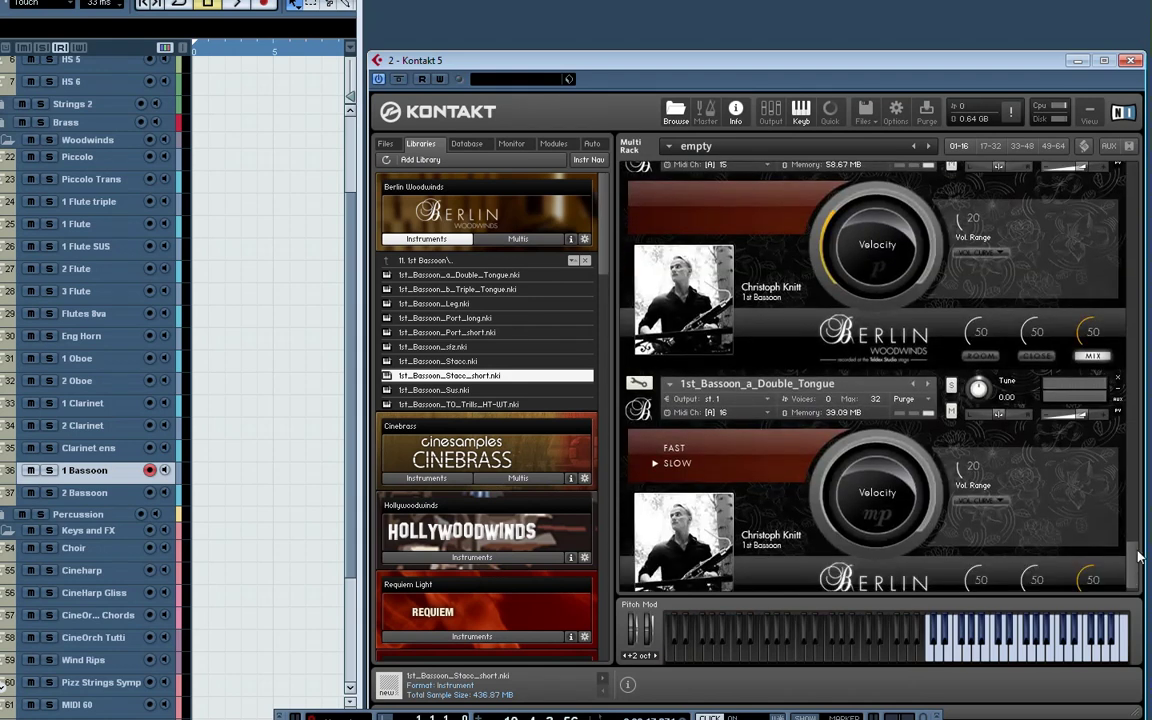
pyautogui.click(124, 495)
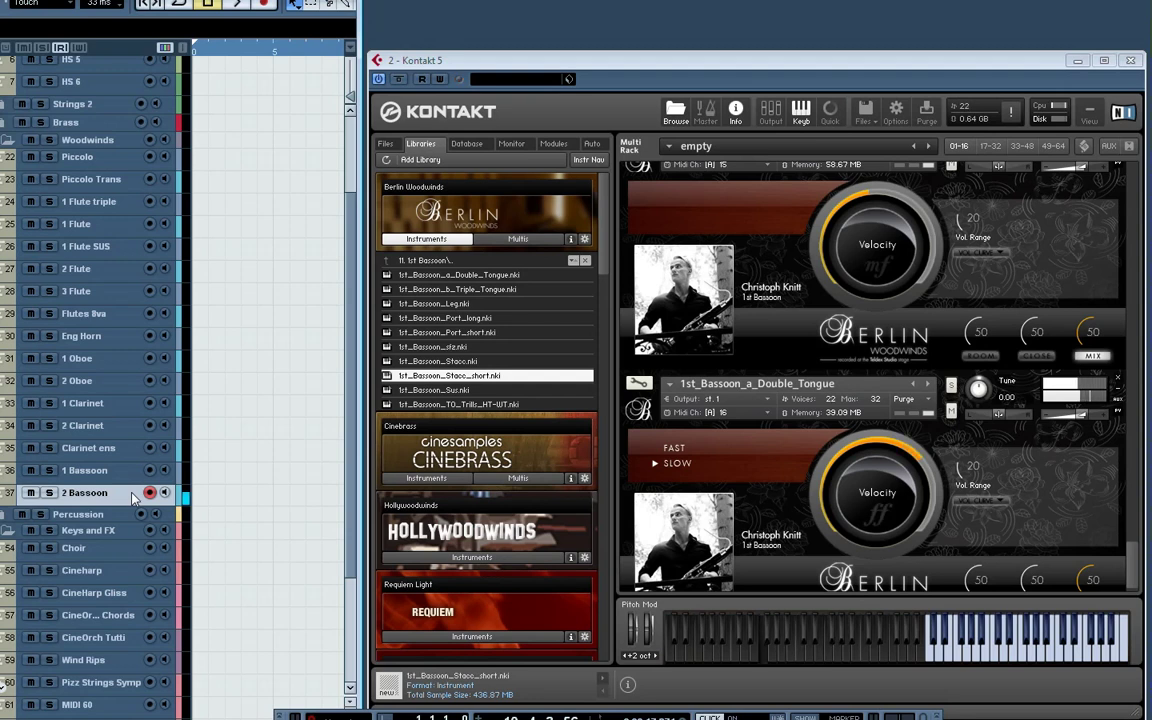
pyautogui.press('space')
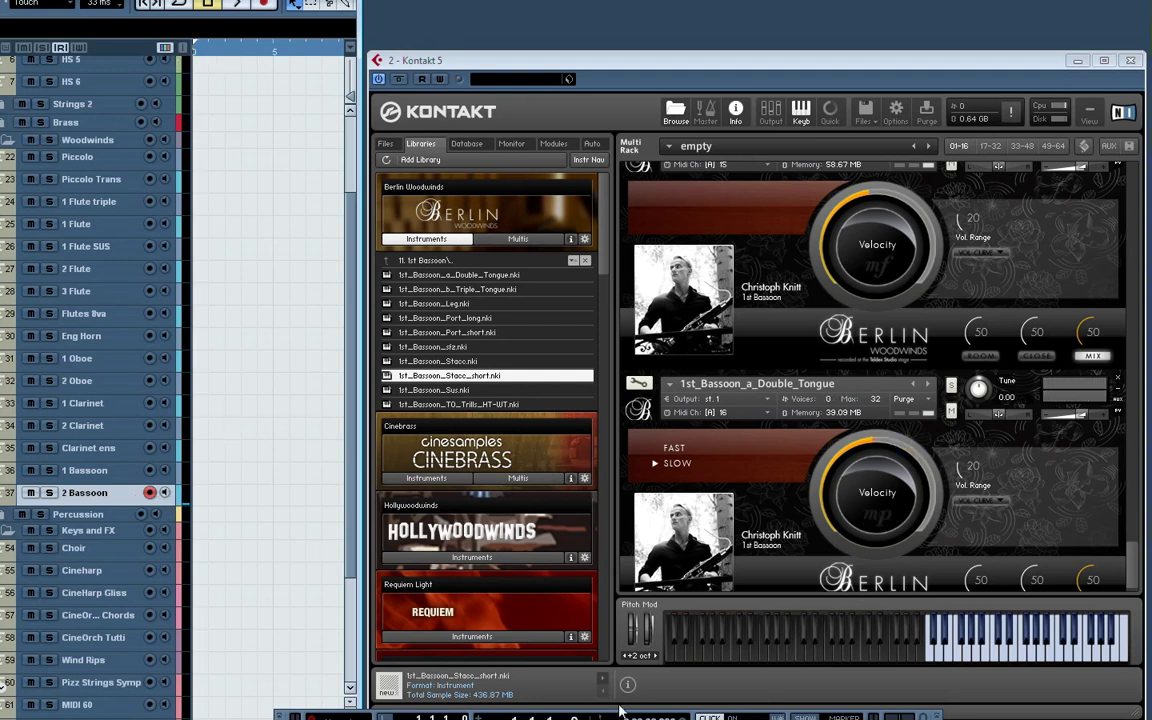
# Set the opening tempo to 168 and the time signature to 3/4 in the tempo track
pyautogui.hotkey('ctrl', 't')
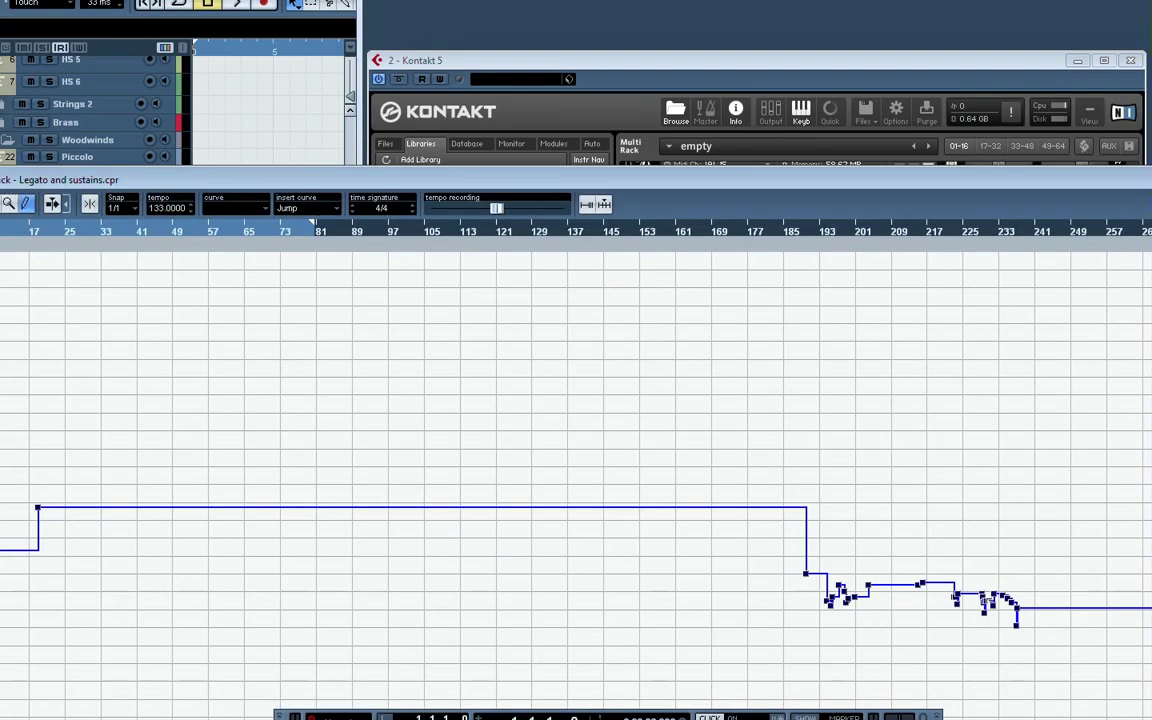
pyautogui.press('h')
pyautogui.press('h')
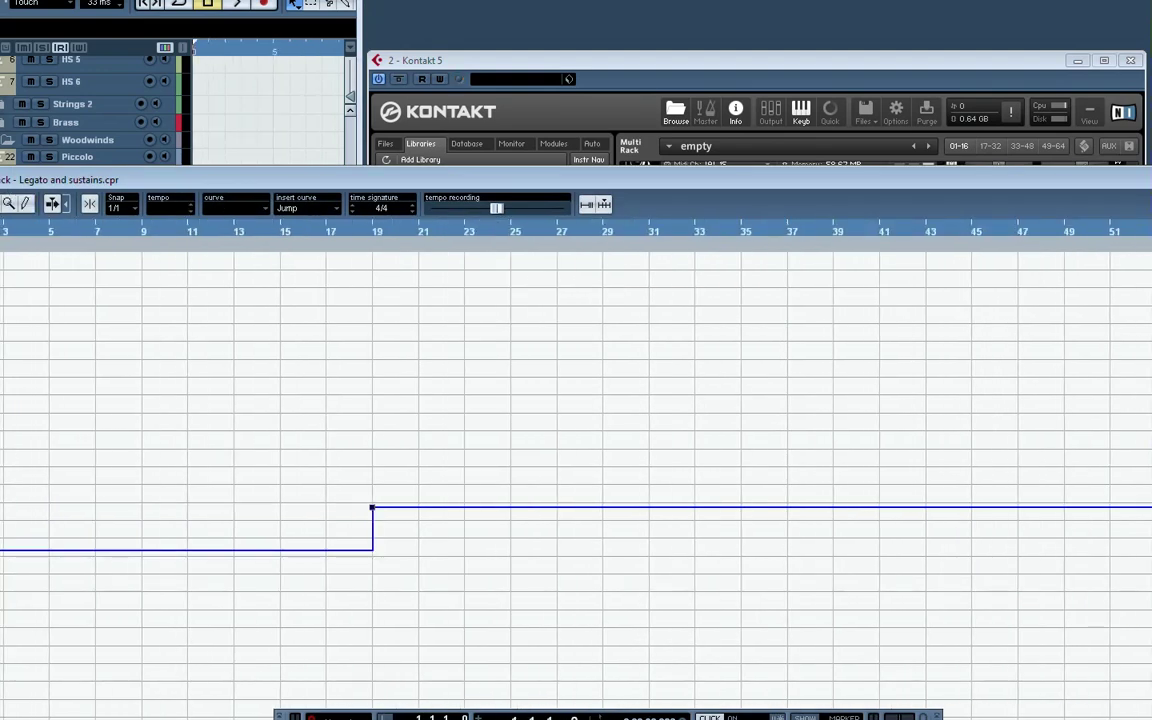
pyautogui.moveTo(20, 549); pyautogui.dragTo(20, 489)
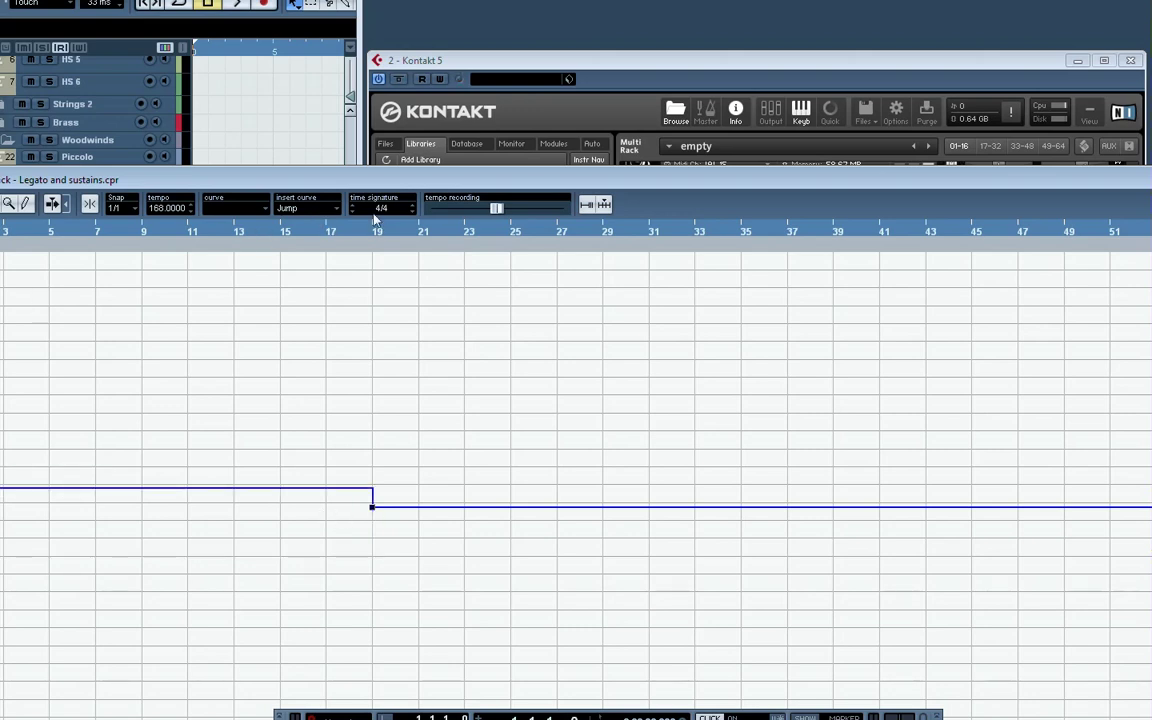
pyautogui.press('Return')
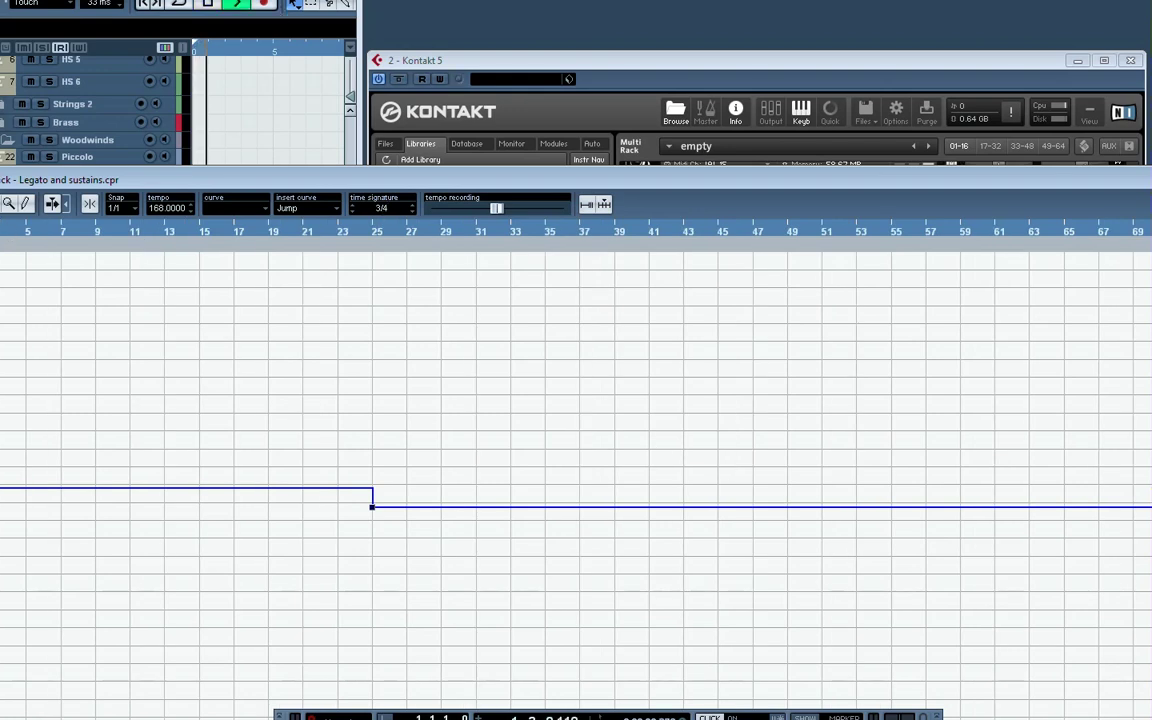
# Widen the project window across the screen and record a part about 17 seconds long on the 1 Clarinet track from the start
pyautogui.click(270, 110)
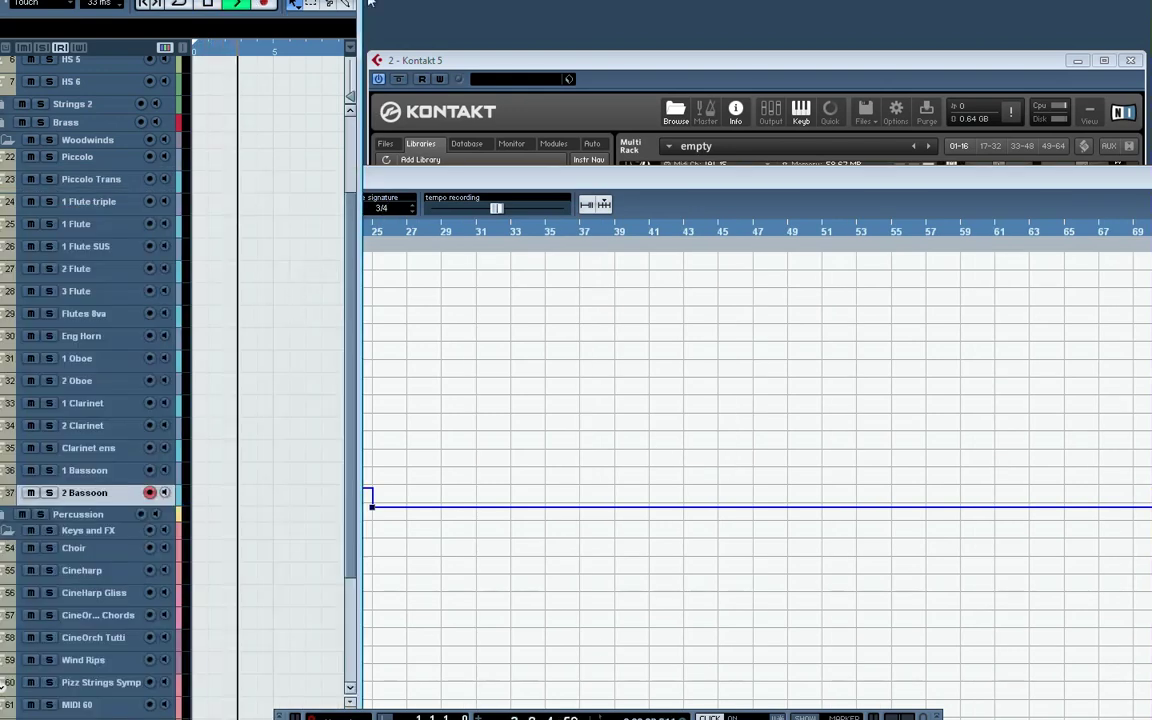
pyautogui.moveTo(358, 150); pyautogui.dragTo(1150, 152)
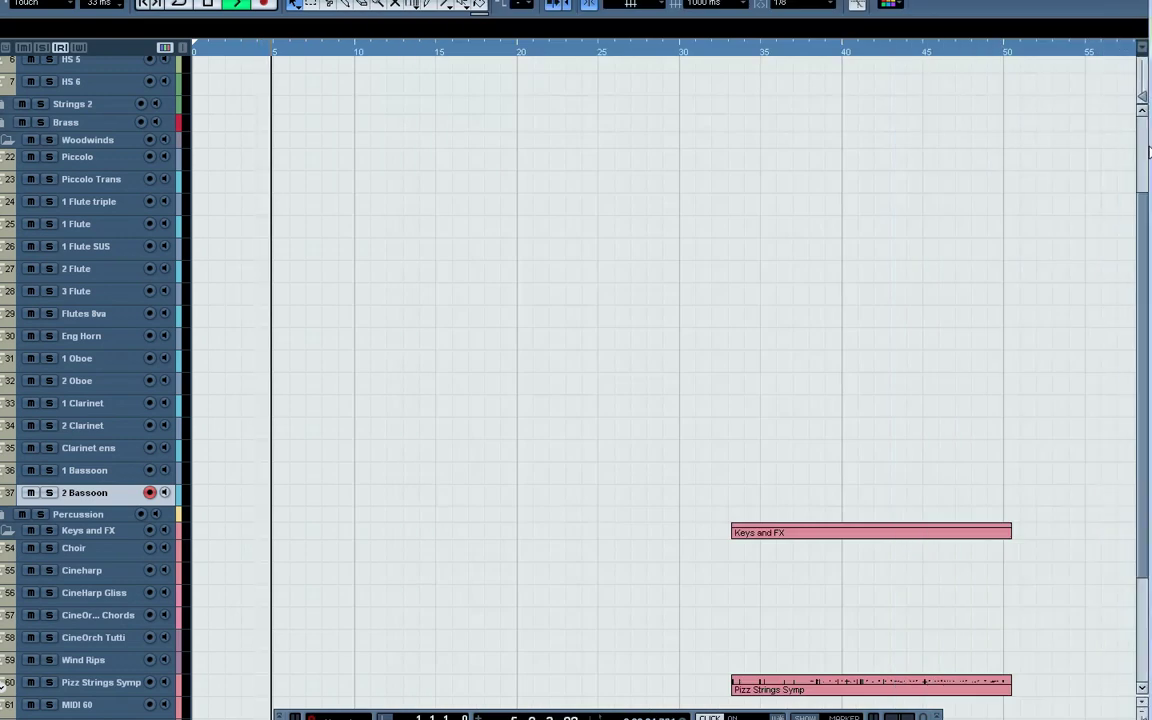
pyautogui.click(123, 452)
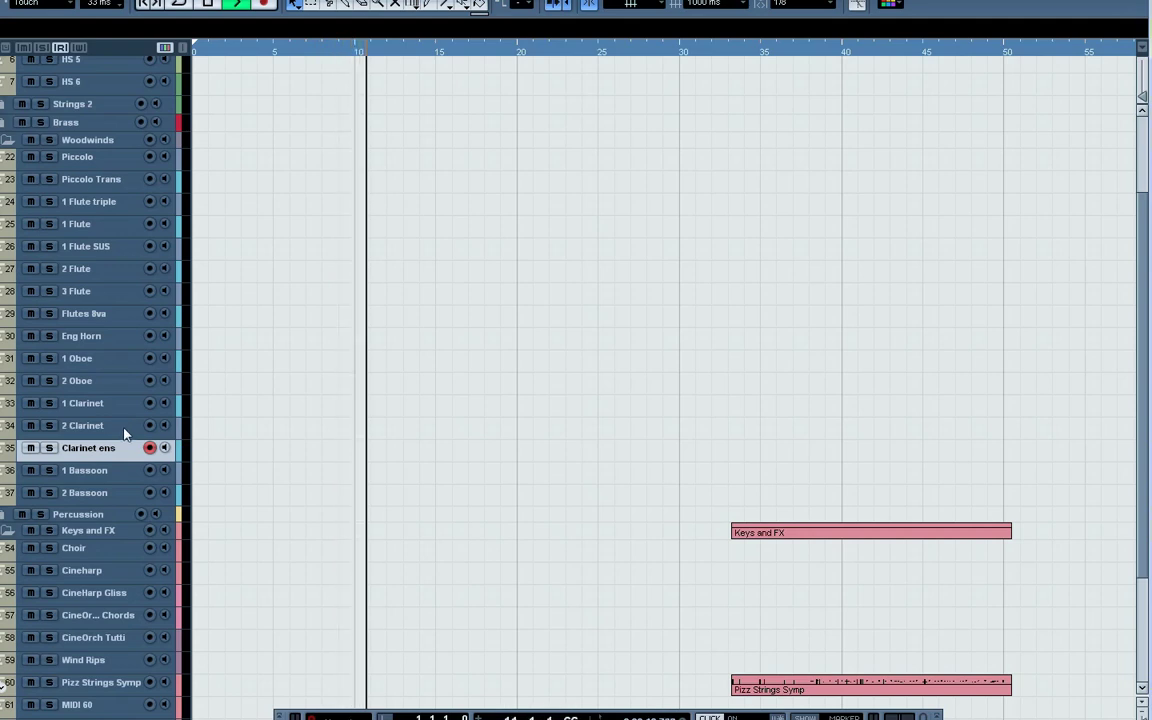
pyautogui.click(125, 430)
pyautogui.click(123, 407)
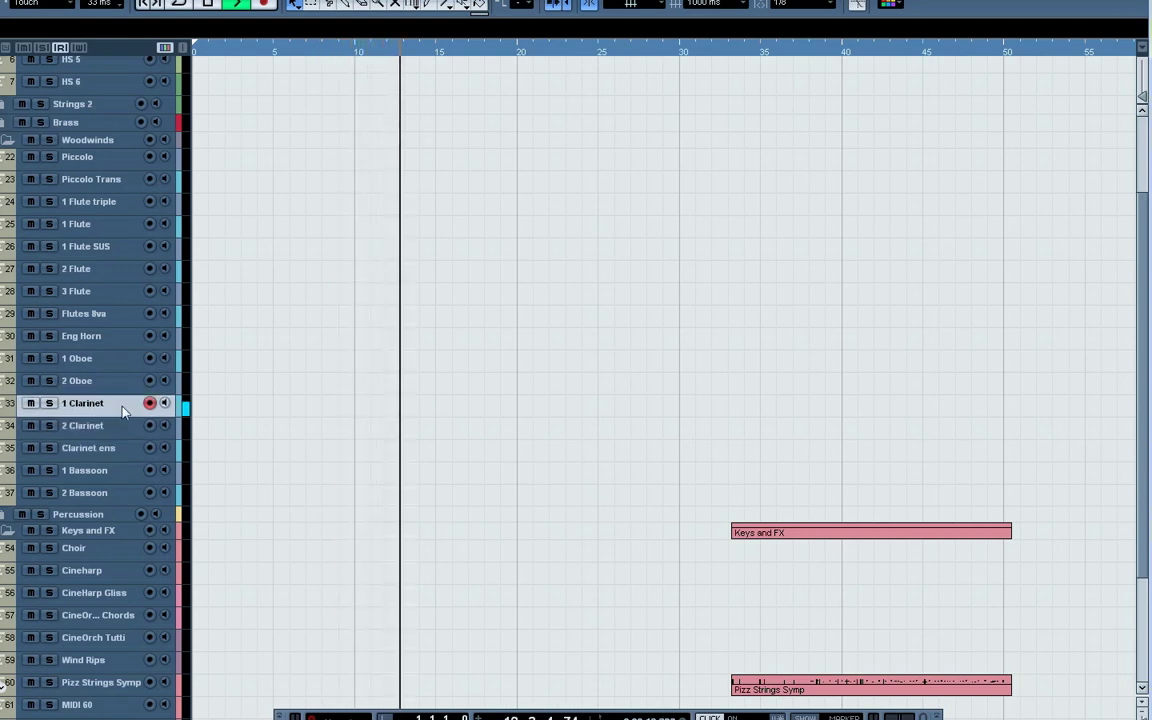
pyautogui.click(195, 52)
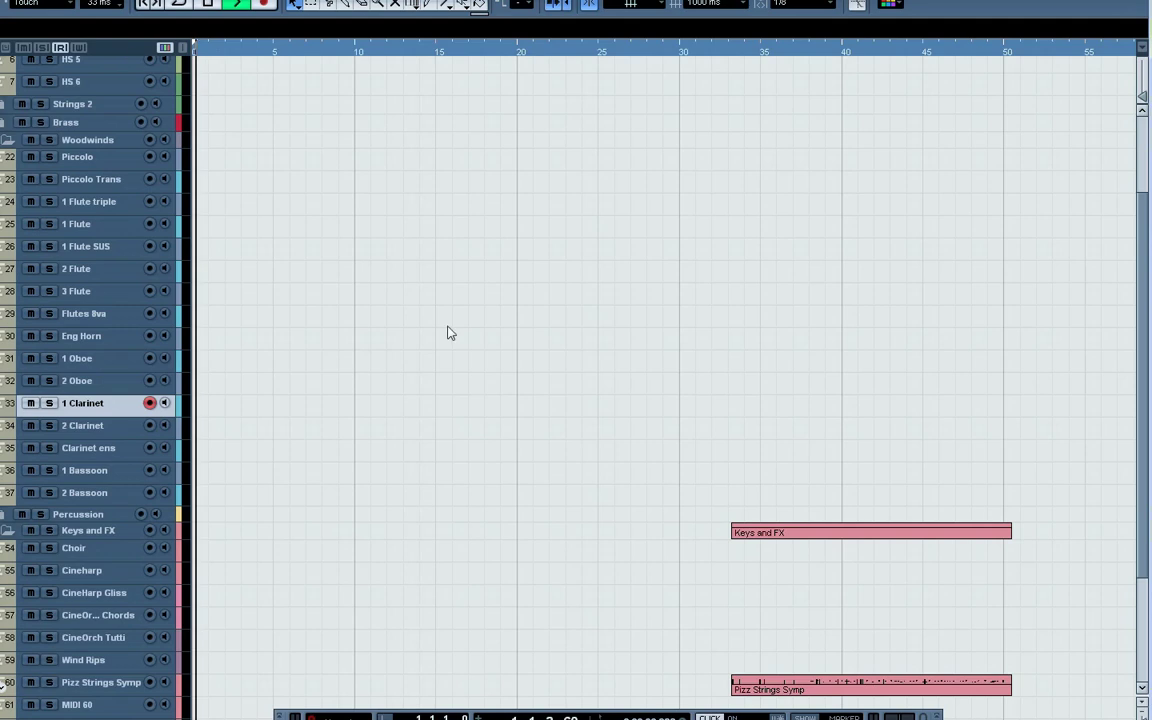
pyautogui.press('KP_Multiply')
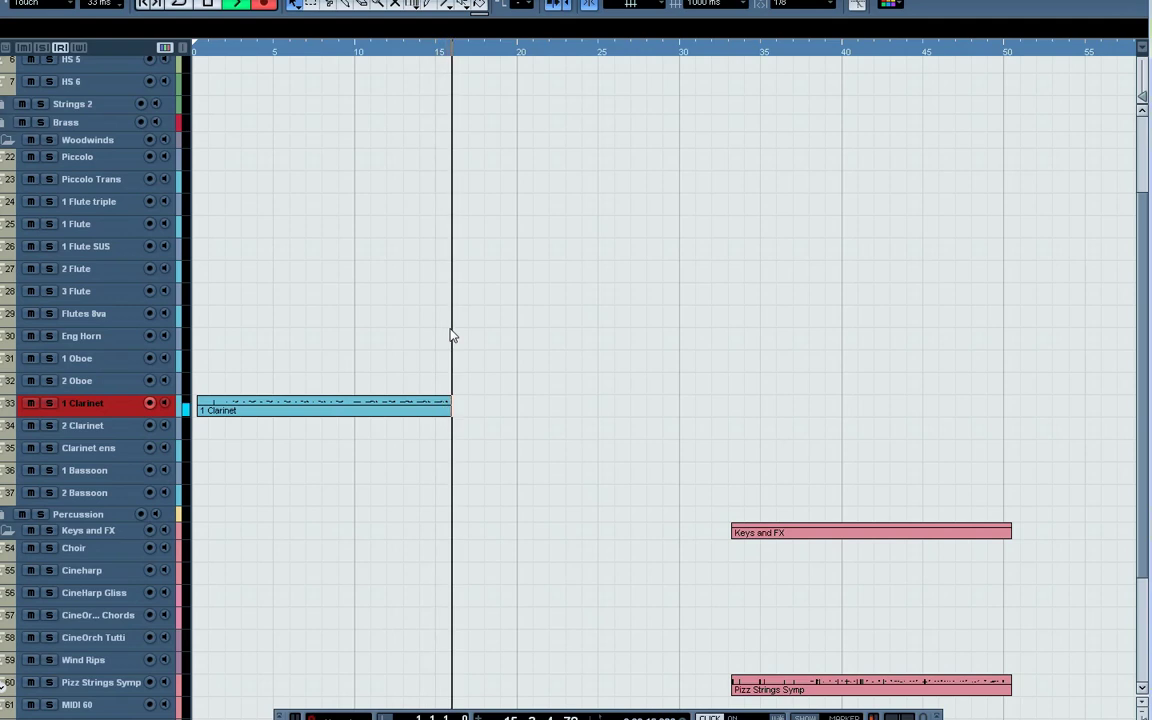
pyautogui.press('space')
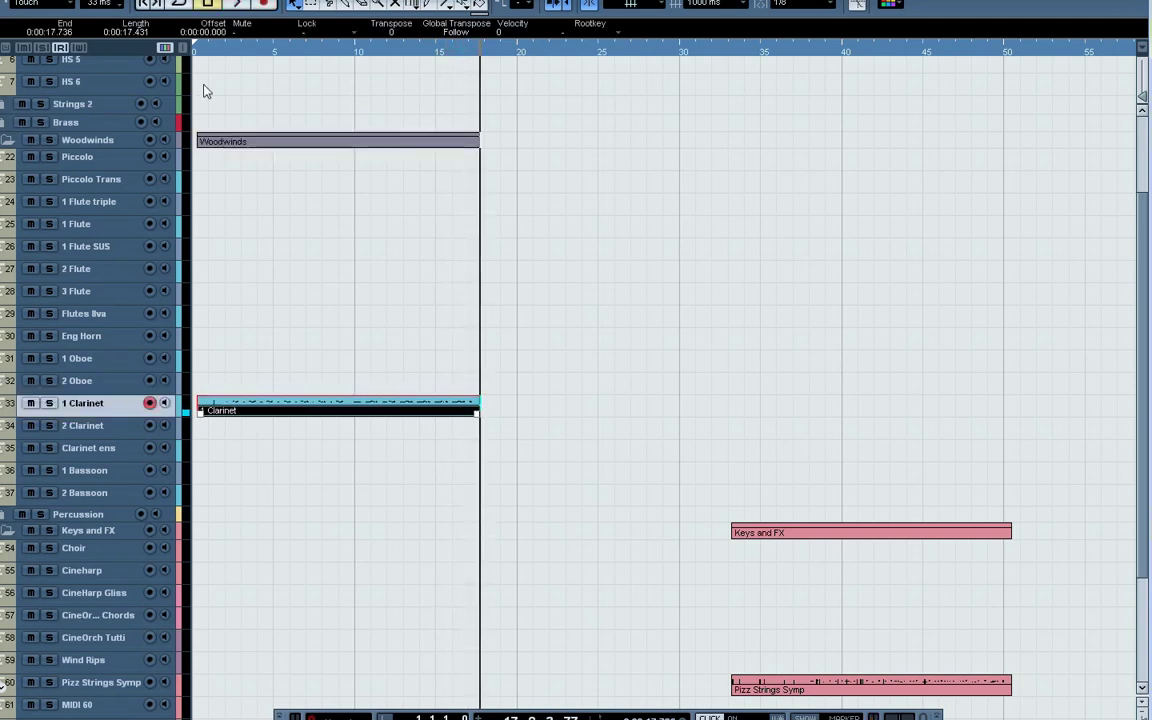
# Record a part about 16 seconds long on the 1 Bassoon track against the 1 Clarinet part
pyautogui.press('space')
pyautogui.click(116, 430)
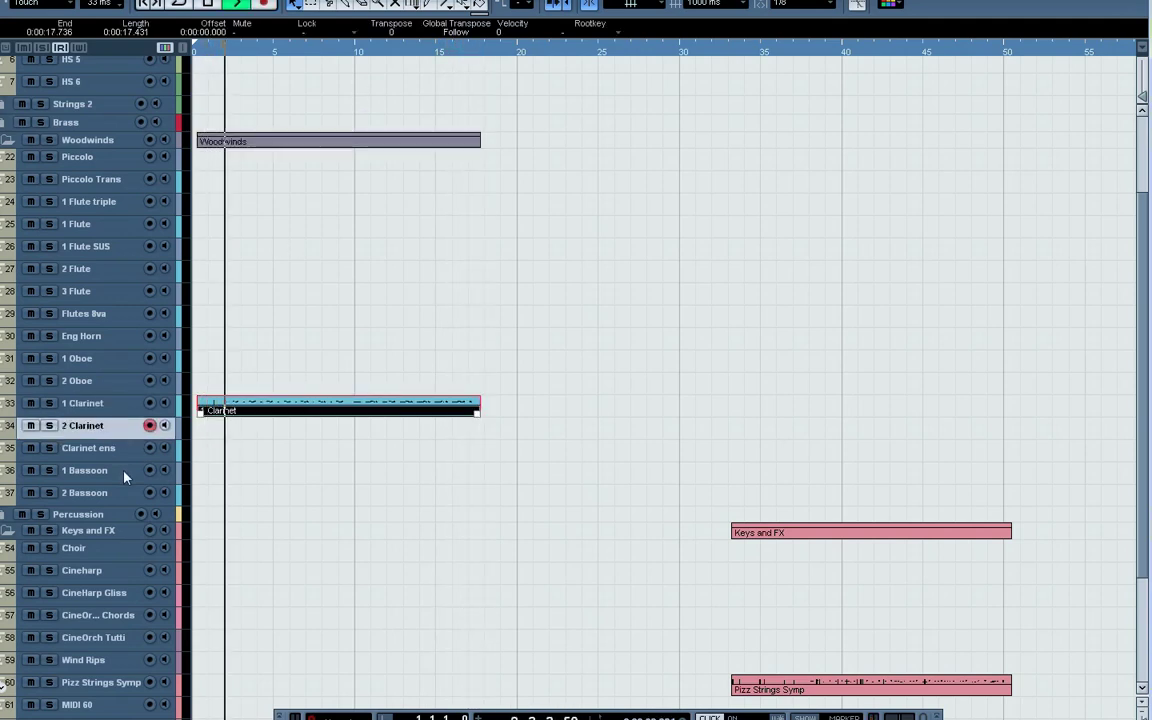
pyautogui.click(124, 472)
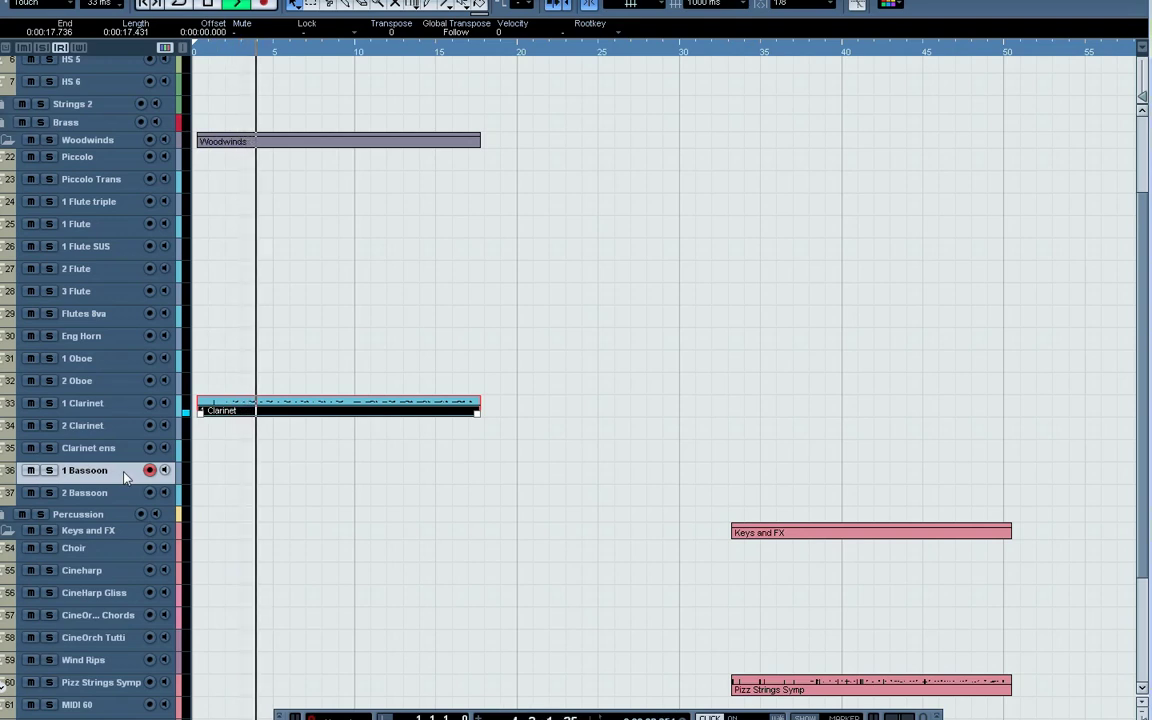
pyautogui.click(131, 494)
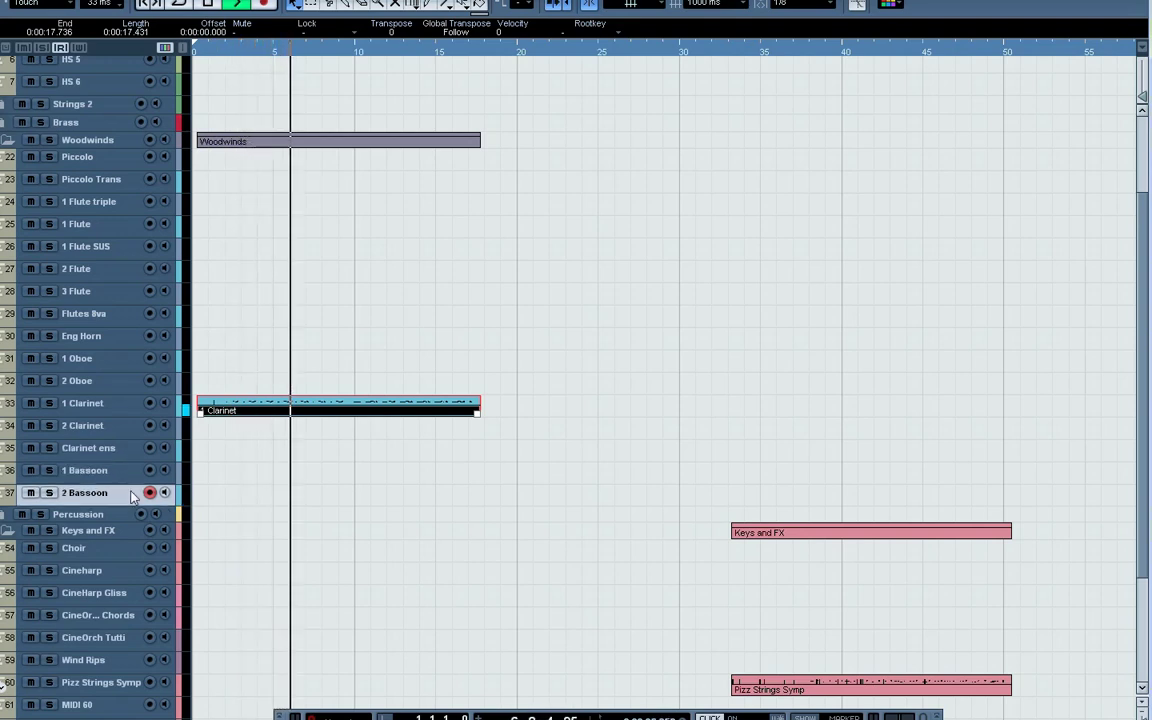
pyautogui.press('Up')
pyautogui.click(198, 52)
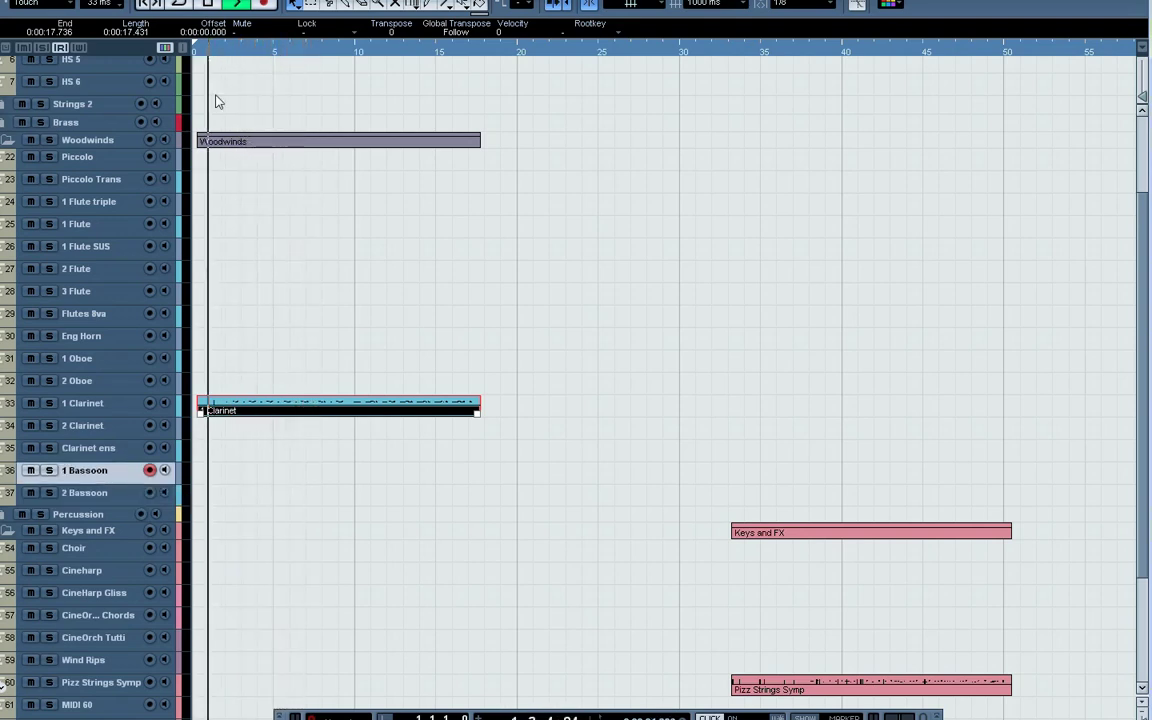
pyautogui.press('KP_Multiply')
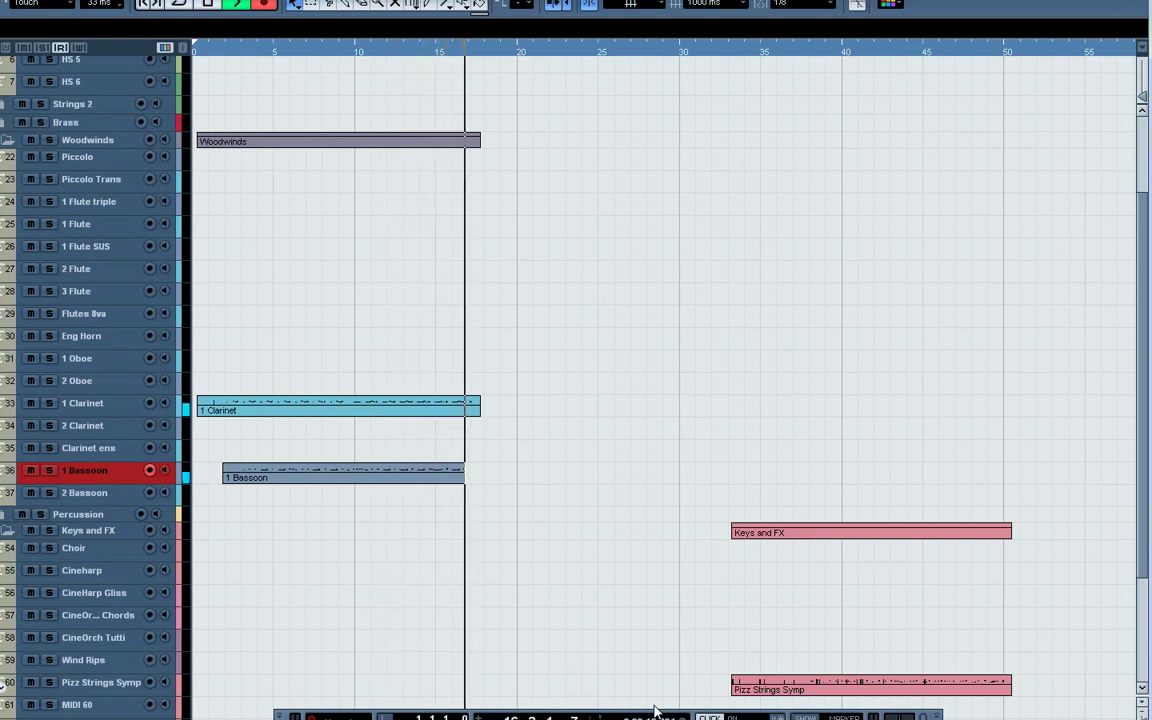
pyautogui.press('space')
# Play the clarinet and bassoon parts from the start while trying the 1 Oboe, Eng Horn and Flutes 8va tracks over them
pyautogui.click(200, 46)
pyautogui.press('space')
pyautogui.click(105, 360)
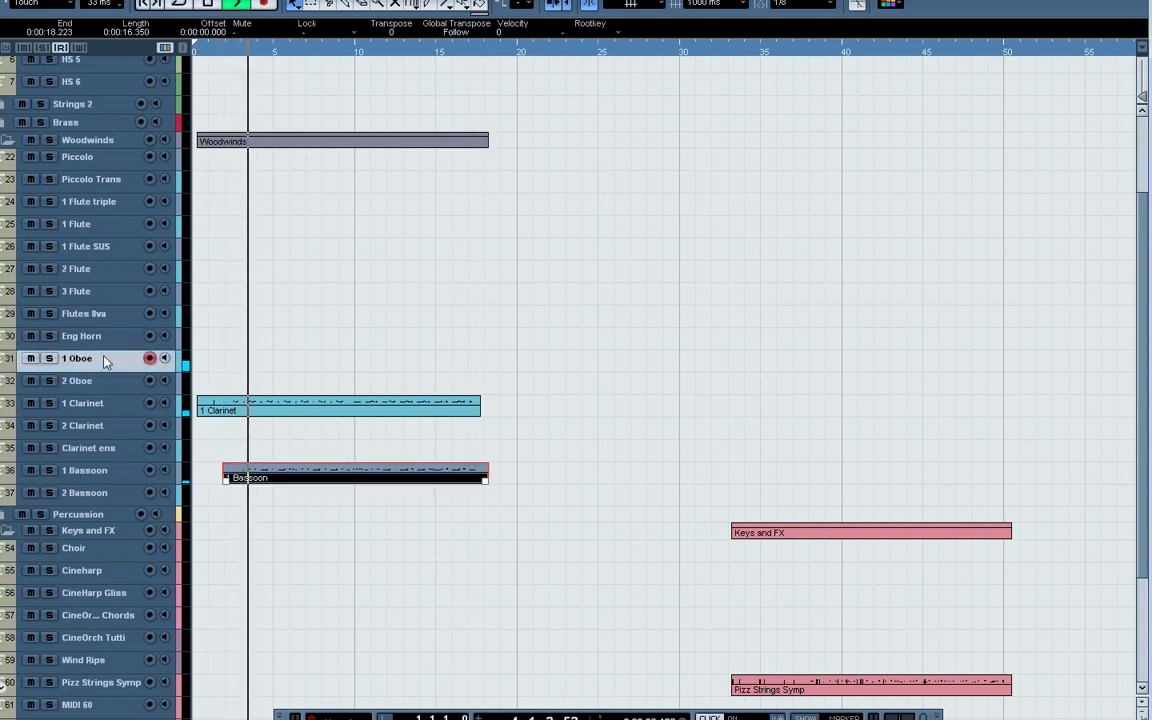
pyautogui.click(108, 336)
pyautogui.click(115, 318)
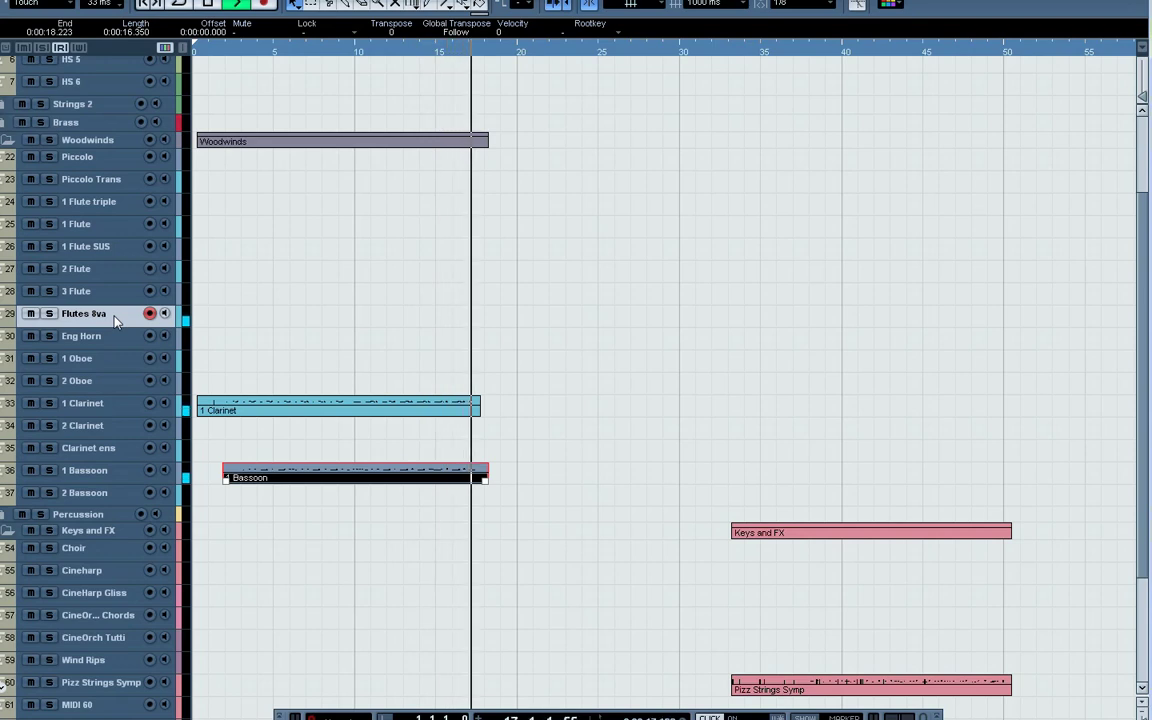
# Replay the clarinet and bassoon parts from the start while trying the Piccolo Trans and 1 Flute triple tracks over them
pyautogui.click(200, 52)
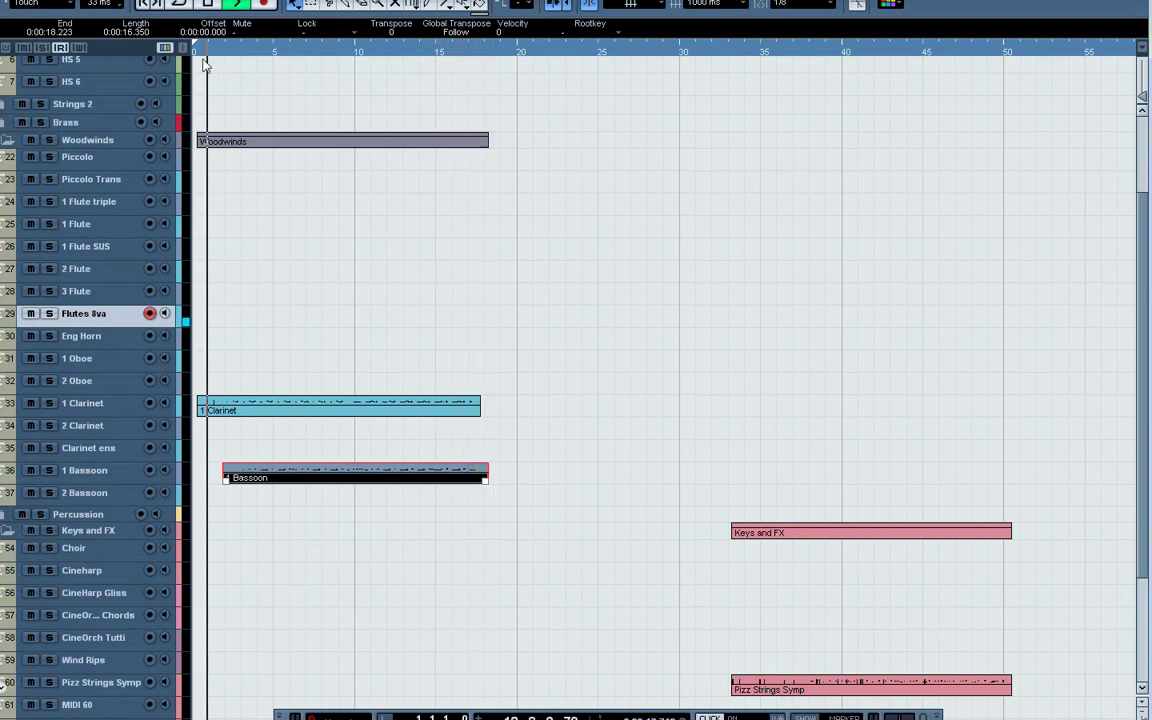
pyautogui.click(123, 183)
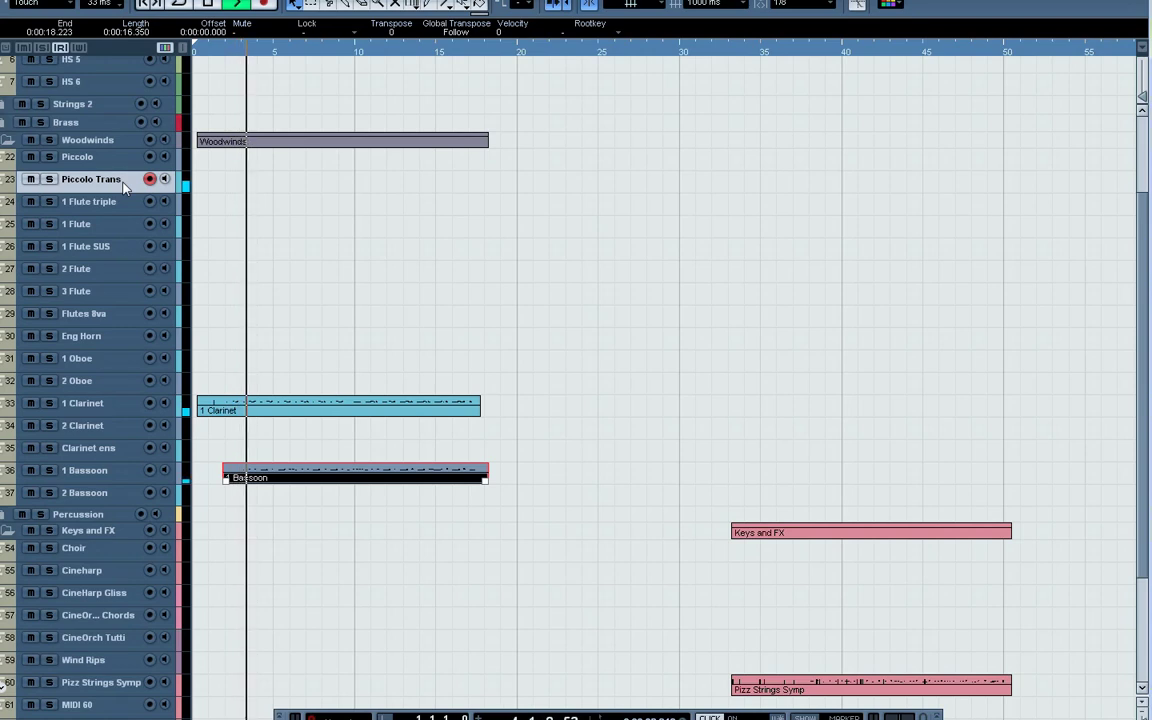
pyautogui.click(123, 203)
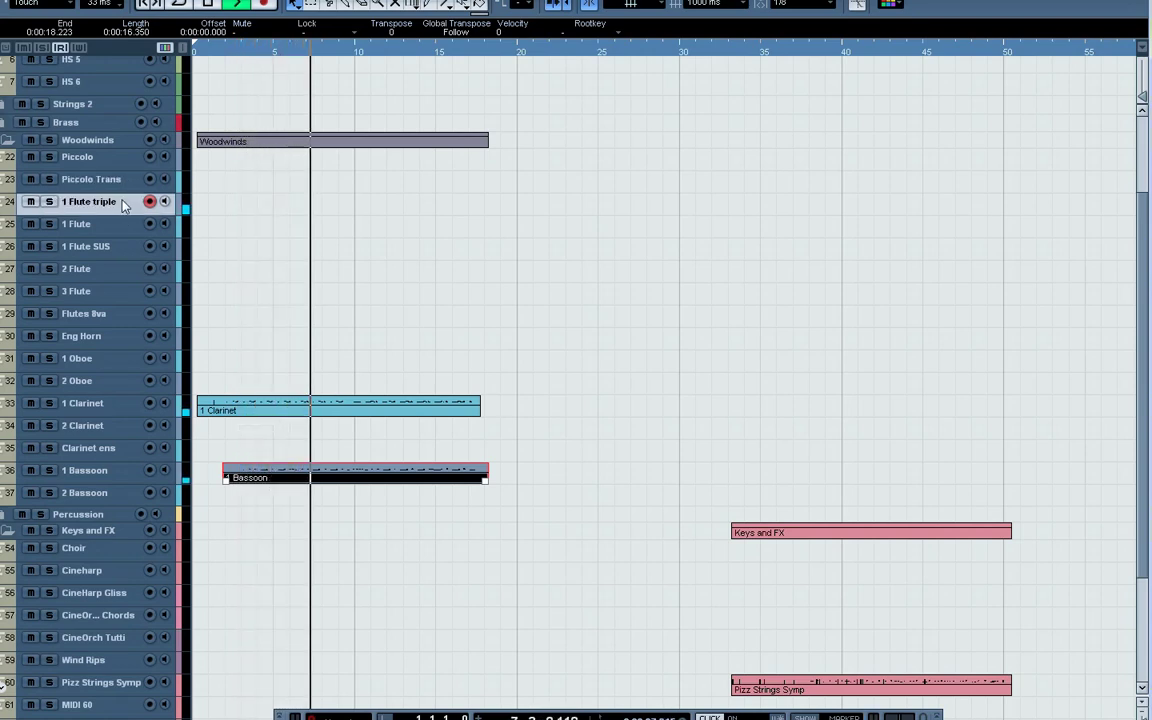
pyautogui.press('KP_Multiply')
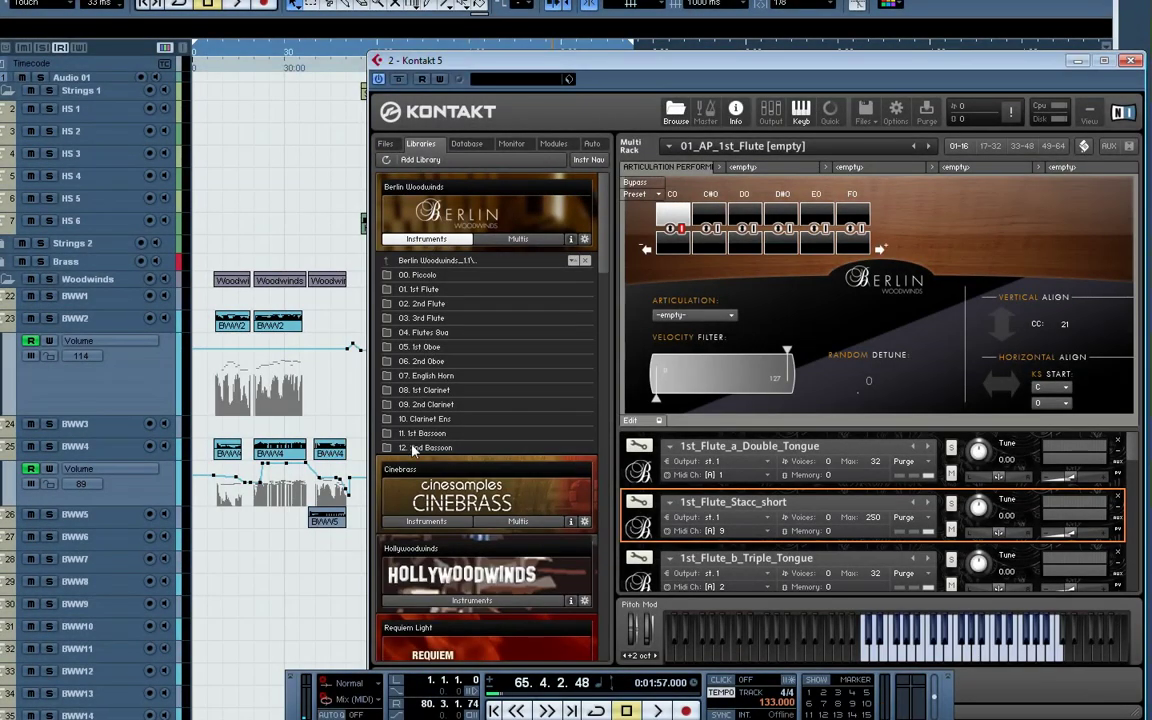
# List the Berlin Woodwinds multis and assign Staccatissimo and Sustain (1) to the two C0 slots of the 1st Flute performer
pyautogui.click(520, 239)
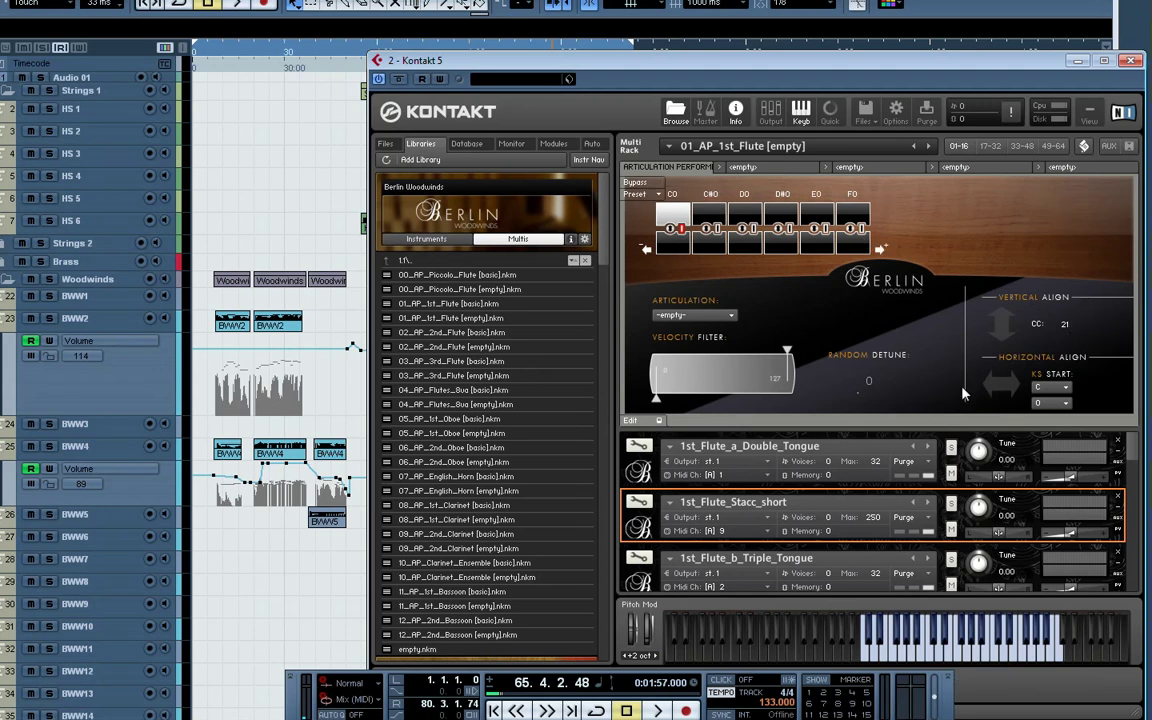
pyautogui.moveTo(1133, 455)
pyautogui.mouseDown()
pyautogui.moveTo(1147, 590)
pyautogui.moveTo(1126, 452)
pyautogui.mouseUp()
pyautogui.click(676, 315)
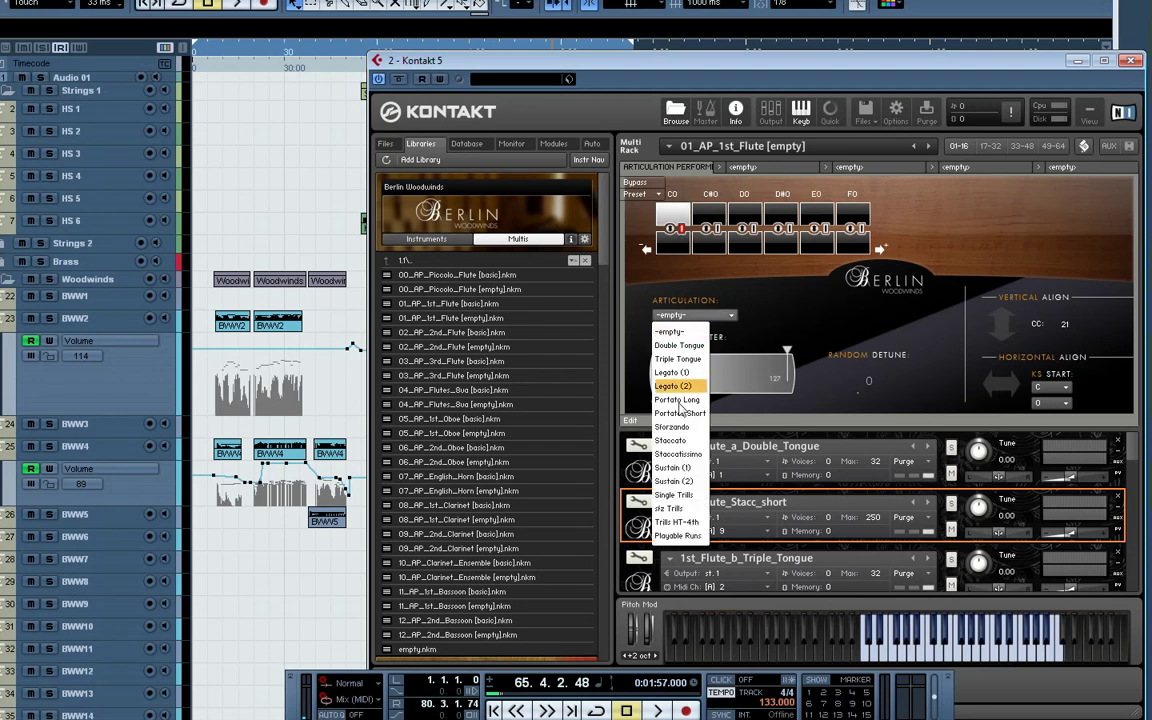
pyautogui.click(680, 455)
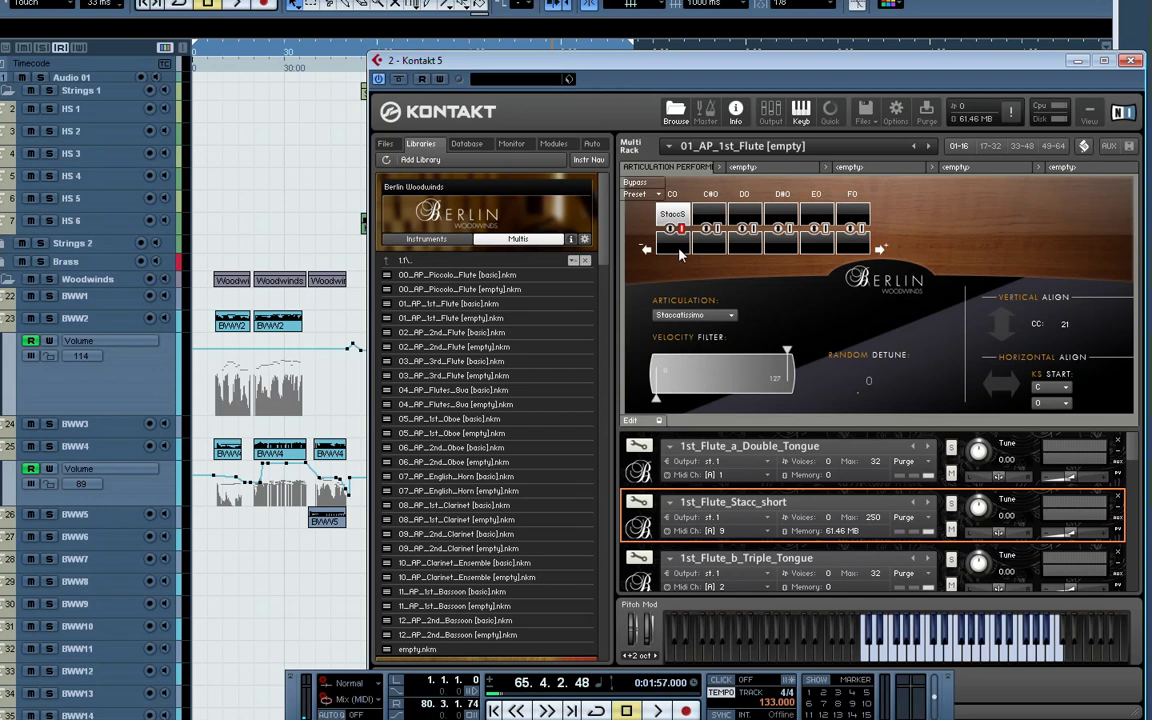
pyautogui.click(713, 316)
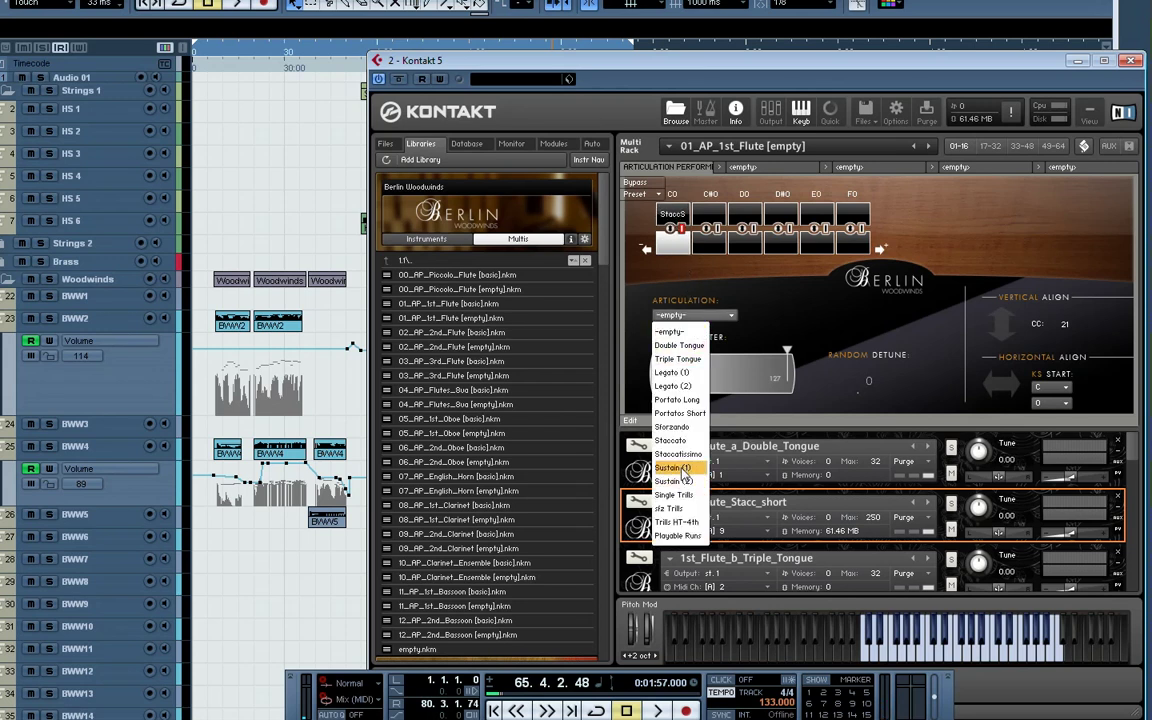
pyautogui.click(672, 468)
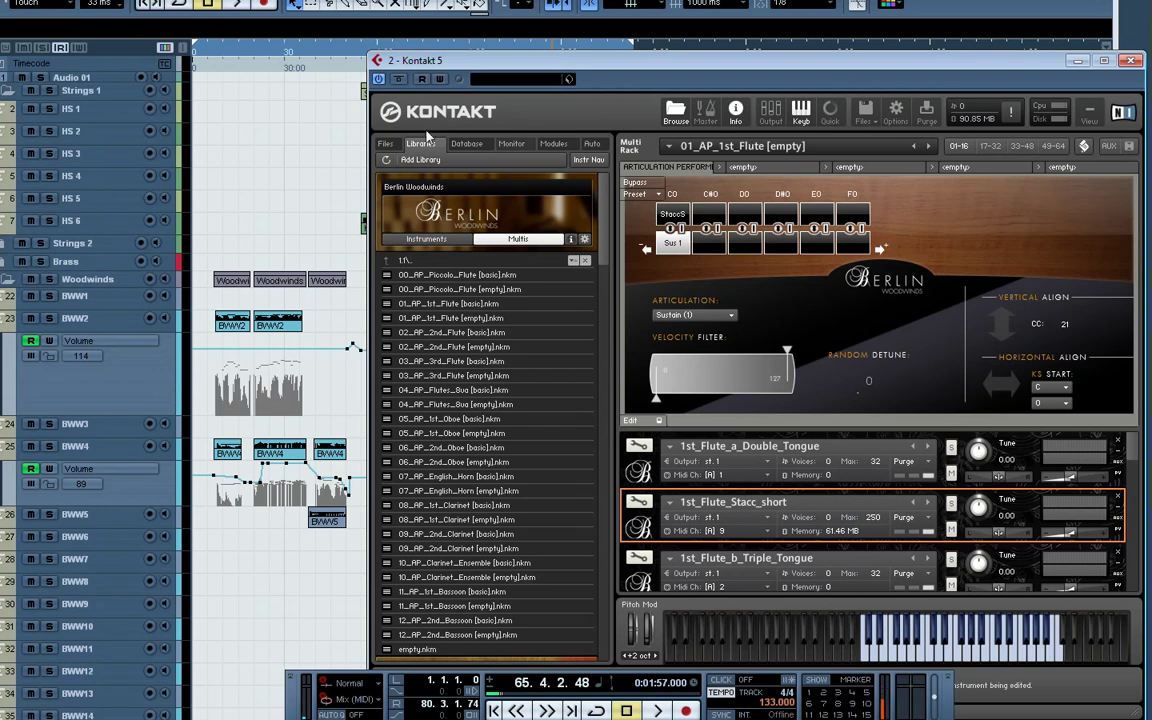
# With BWW1 selected, split the C0 slots at velocity 88/89, Staccatissimo below, and change the second slot's articulation to Portato Long
pyautogui.click(101, 297)
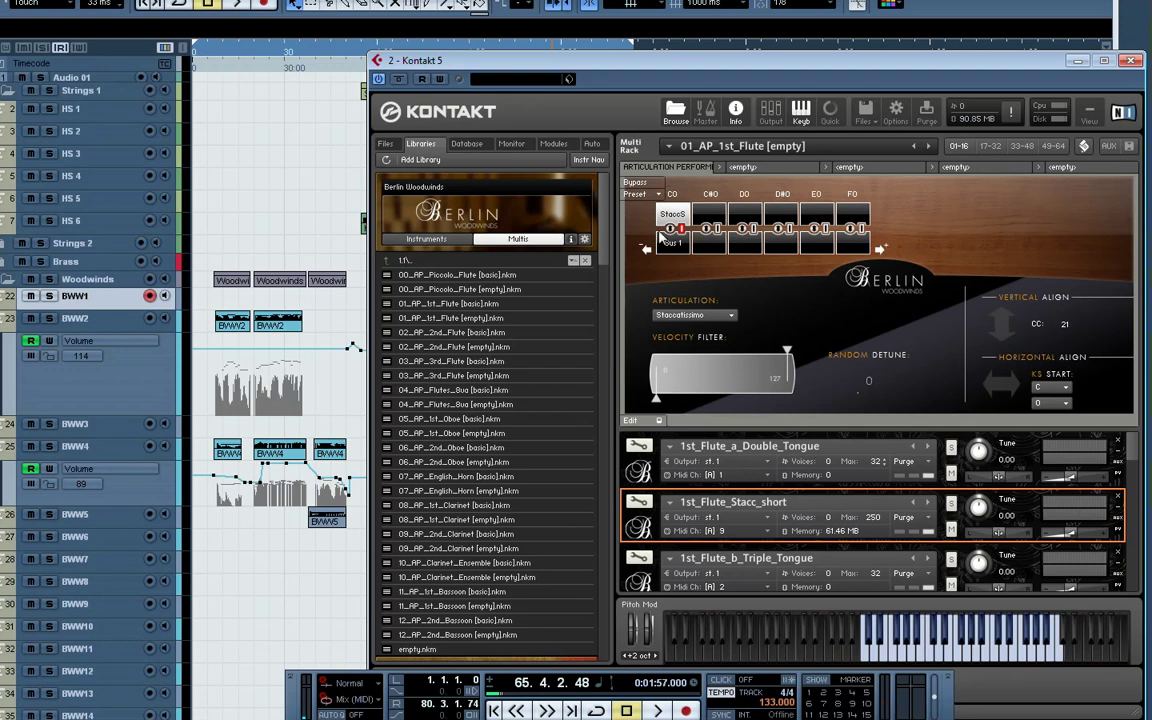
pyautogui.moveTo(789, 354); pyautogui.dragTo(747, 356)
pyautogui.click(674, 243)
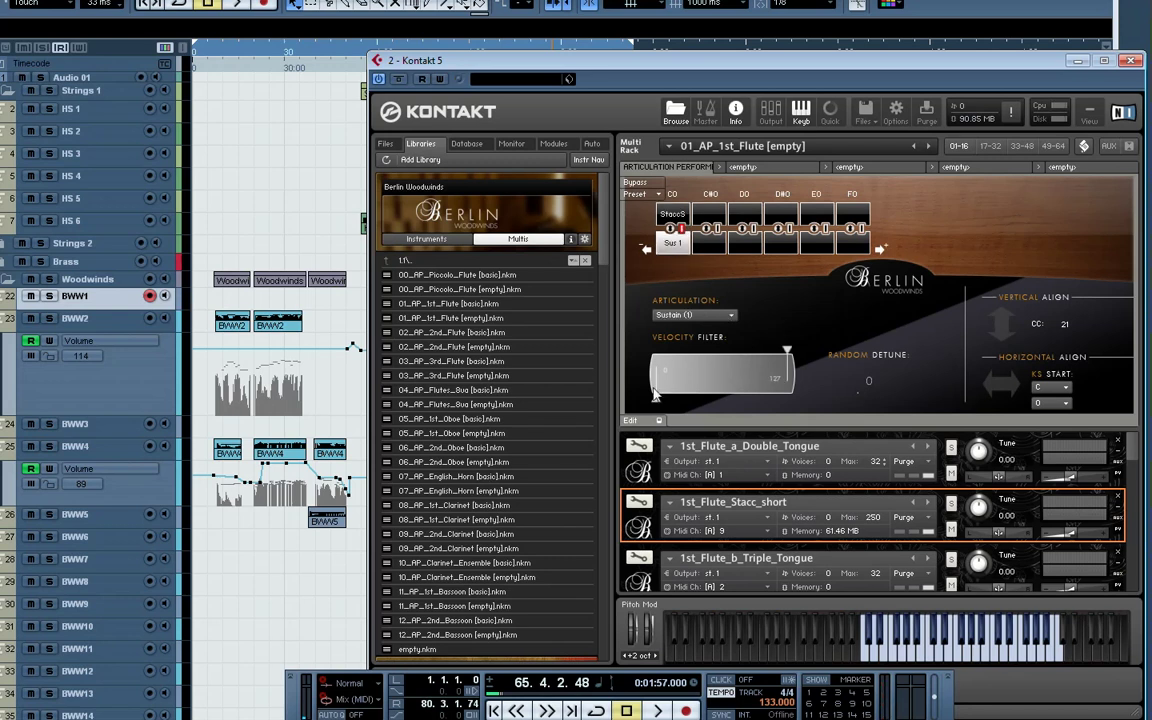
pyautogui.moveTo(655, 393); pyautogui.dragTo(791, 393)
pyautogui.click(673, 213)
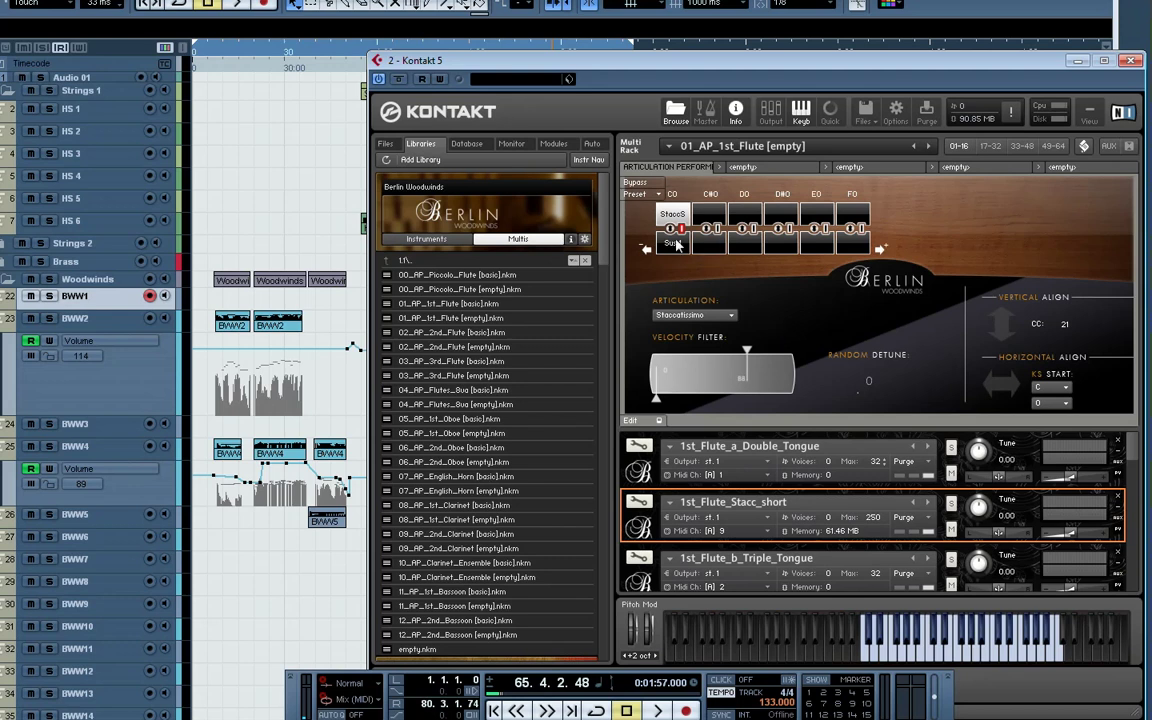
pyautogui.click(710, 316)
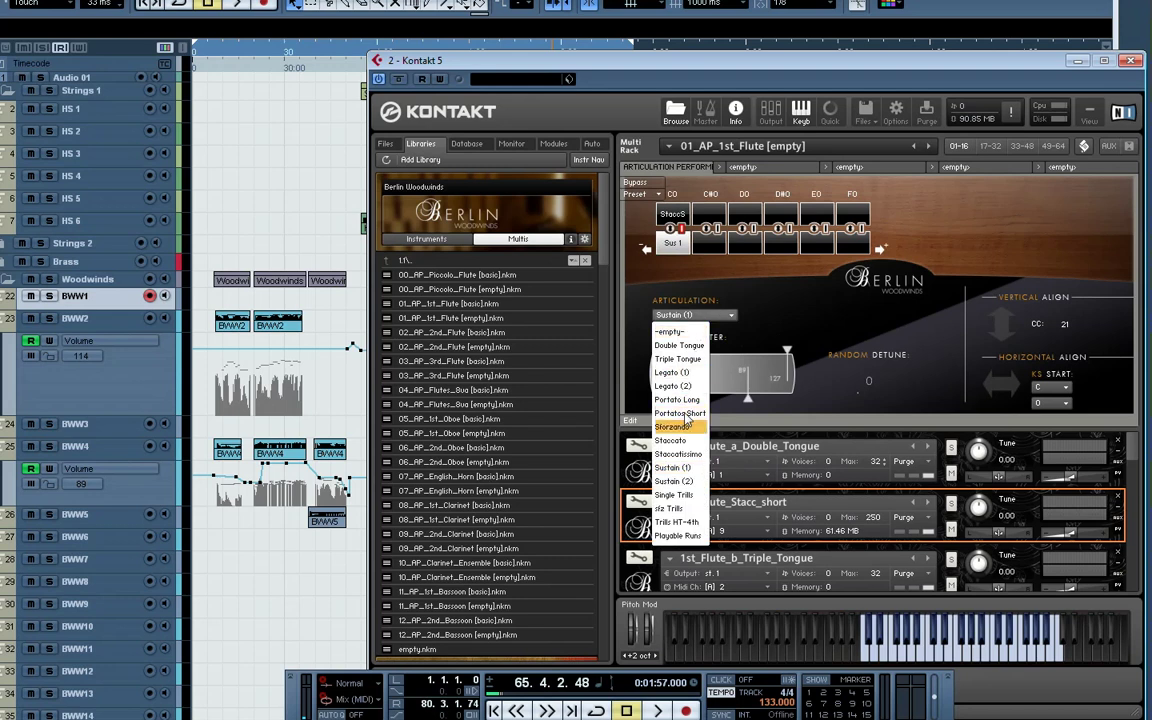
pyautogui.click(690, 392)
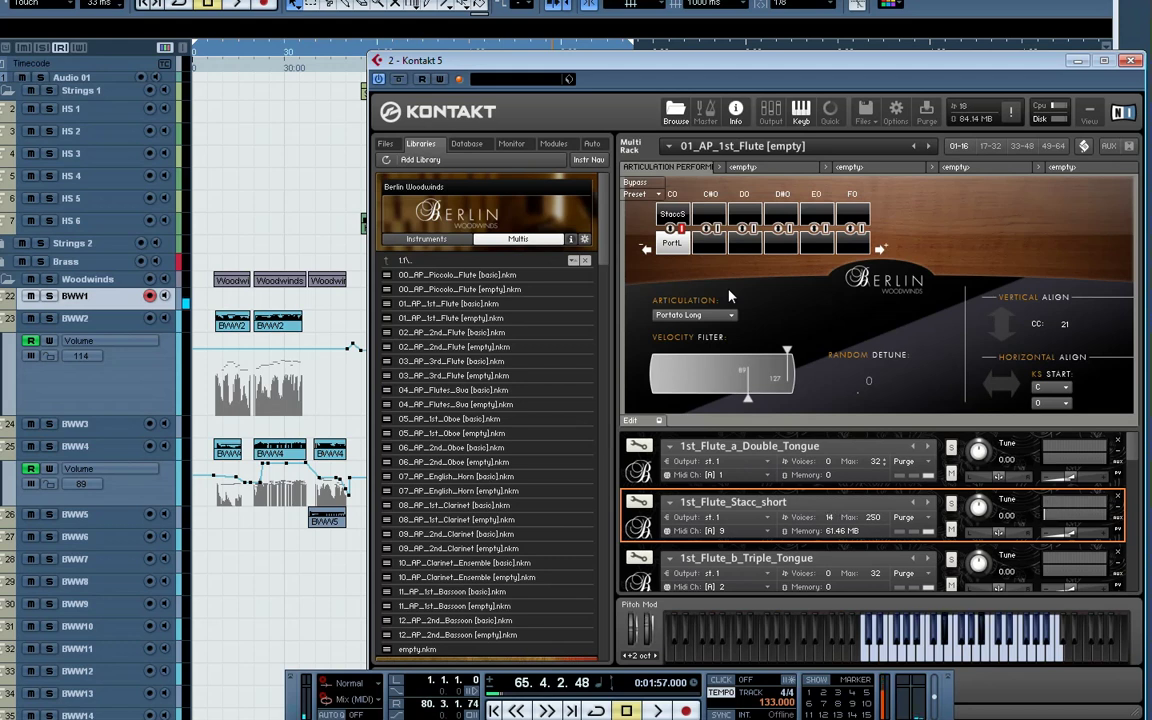
# Assign Legato (1) to the upper C#0 slot and Staccatissimo to the lower C#0 slot of the 1st Flute performer
pyautogui.click(709, 215)
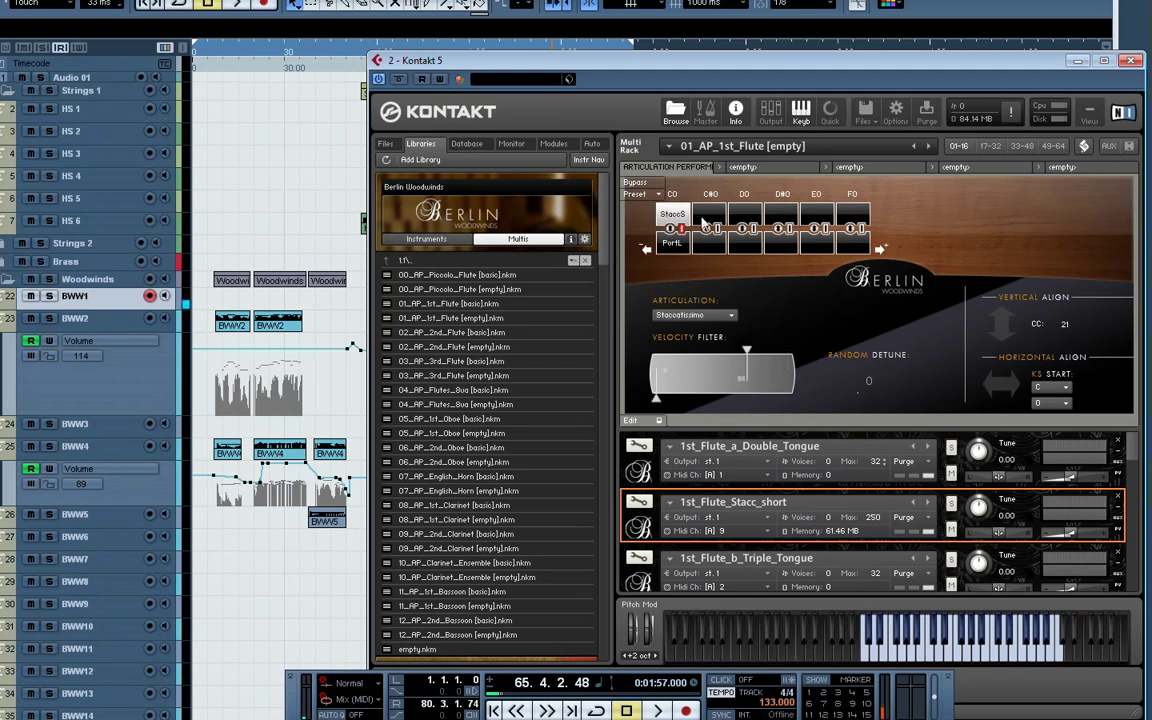
pyautogui.click(714, 316)
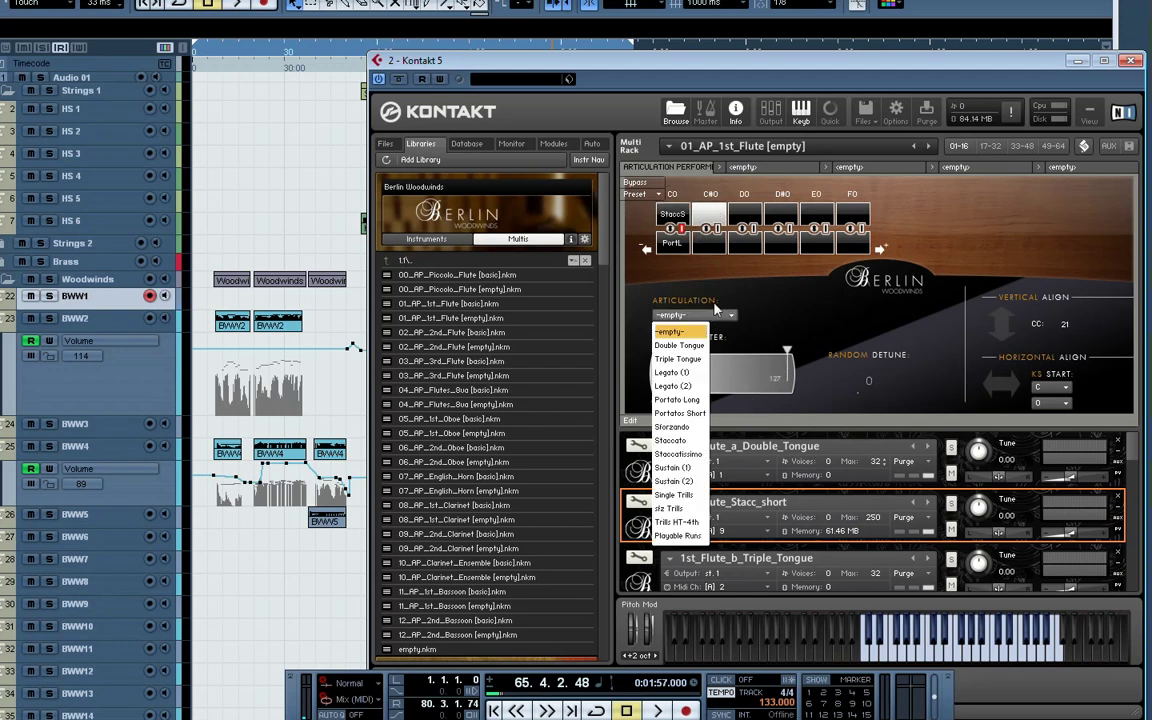
pyautogui.click(688, 374)
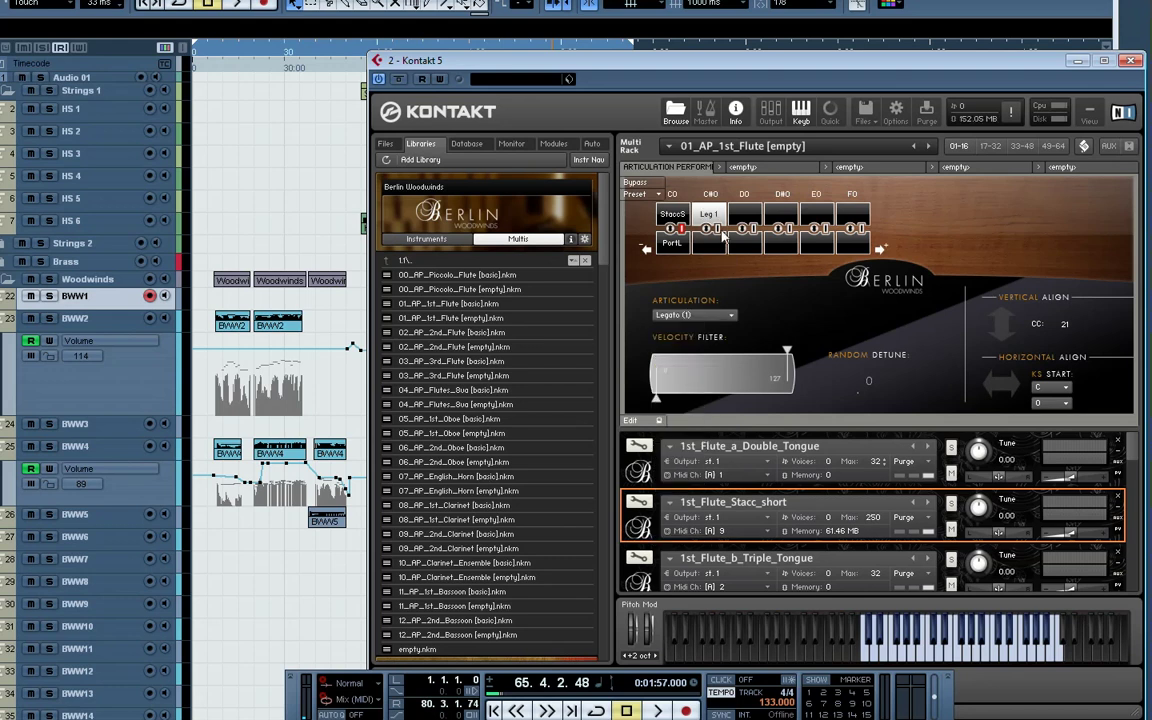
pyautogui.click(709, 240)
pyautogui.click(690, 316)
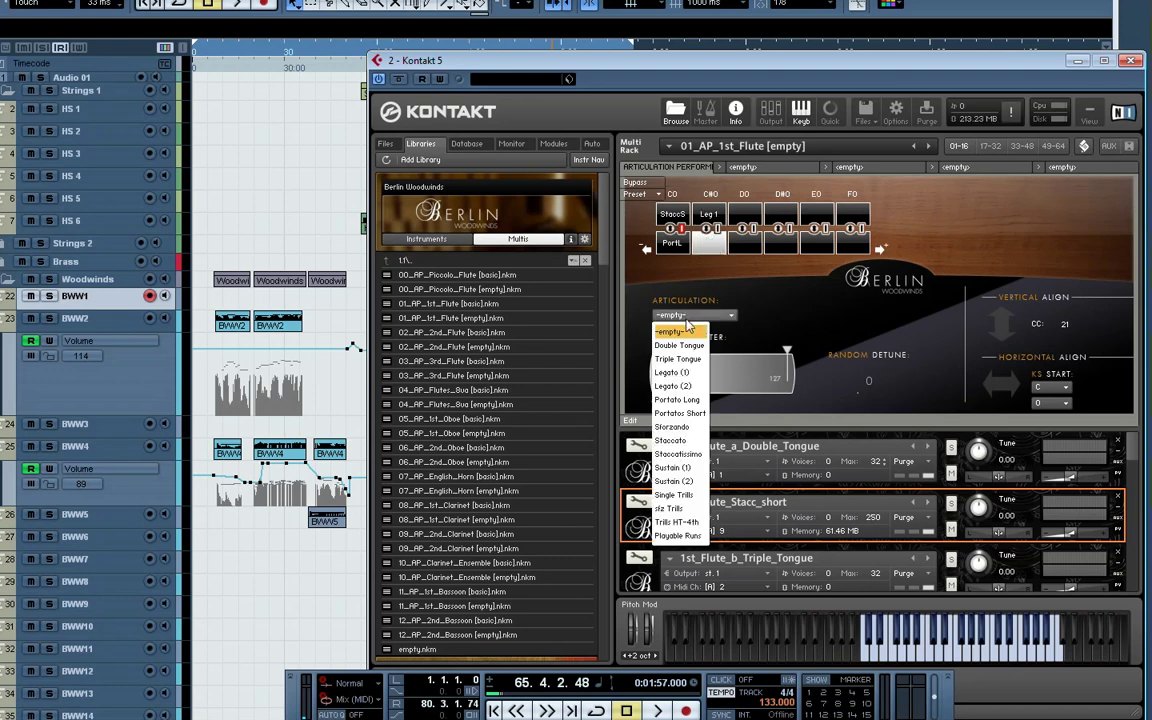
pyautogui.click(678, 454)
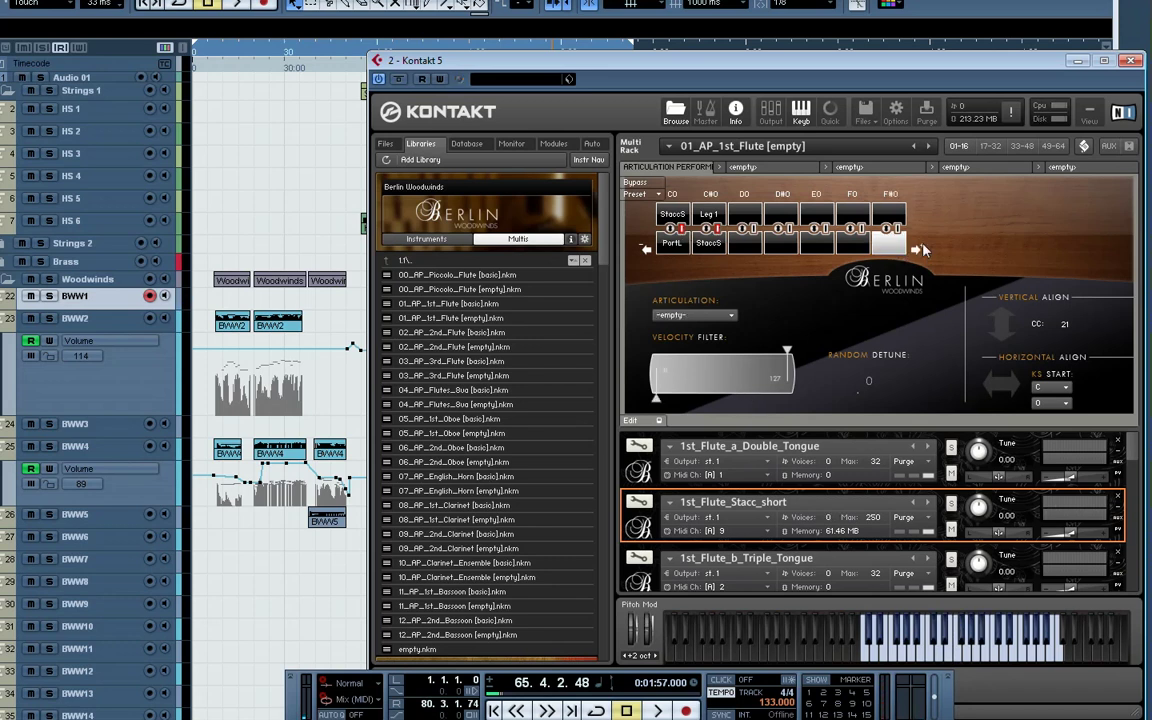
# Shorten the keyswitch grid so it ends at E0 and look through the articulation choices for the lower D0 slot, leaving it empty
pyautogui.click(880, 248)
pyautogui.click(880, 252)
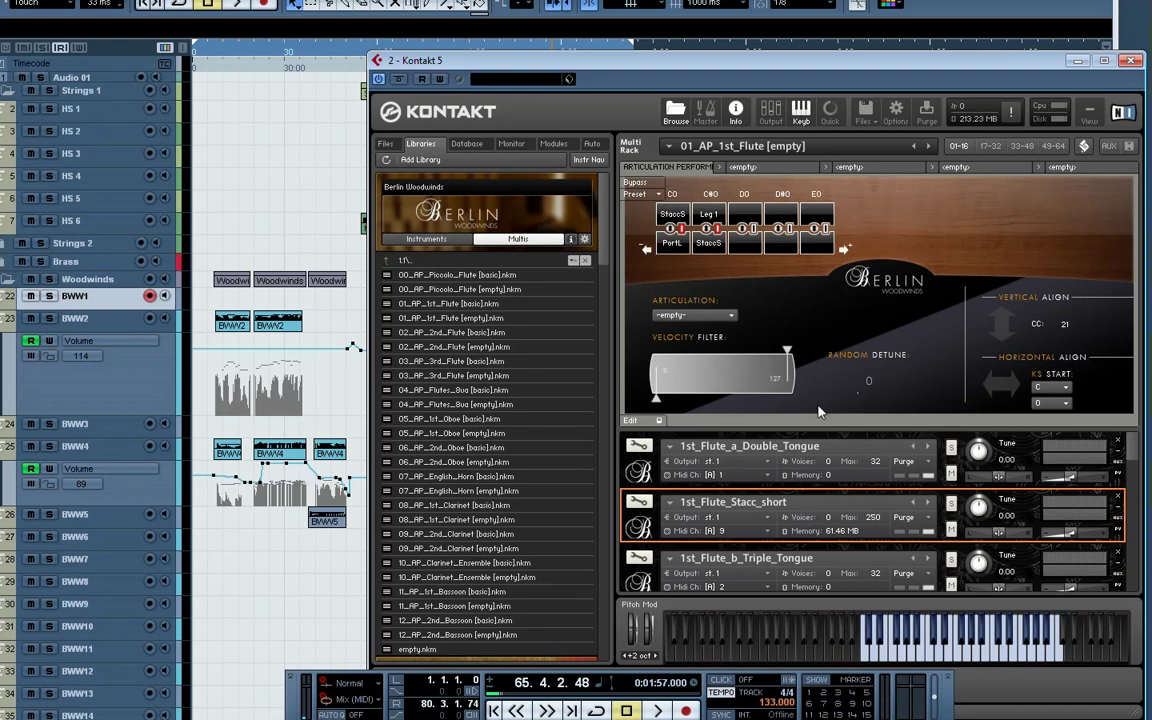
pyautogui.click(705, 318)
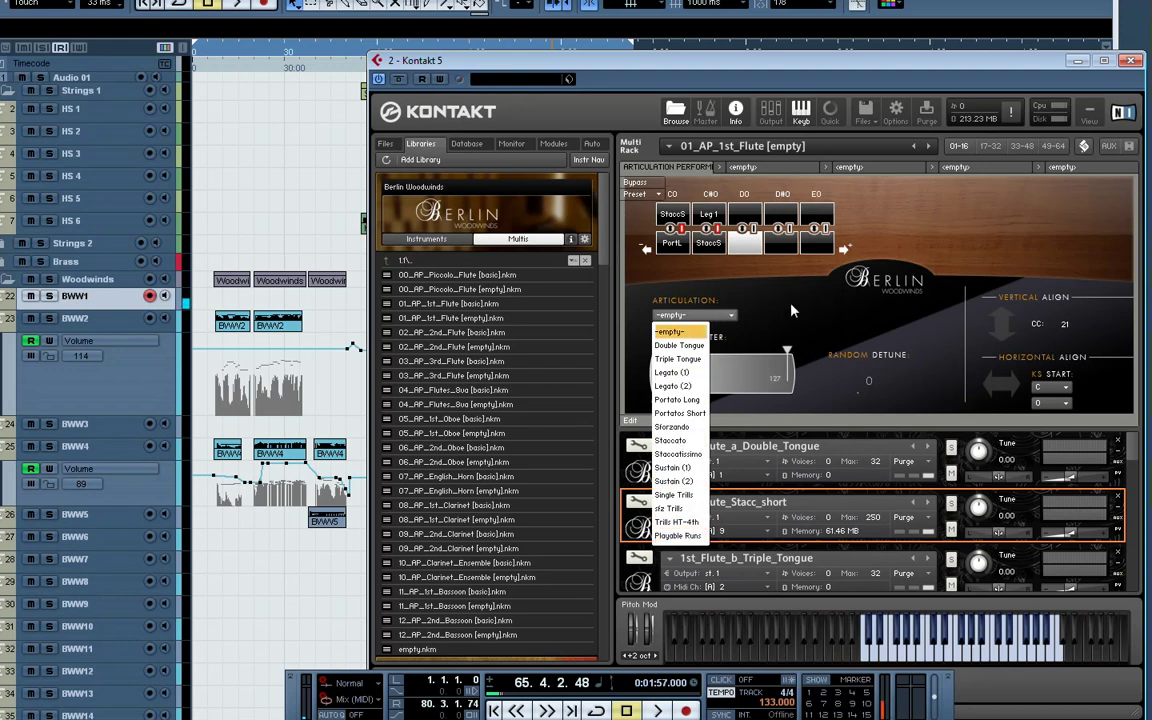
pyautogui.click(670, 331)
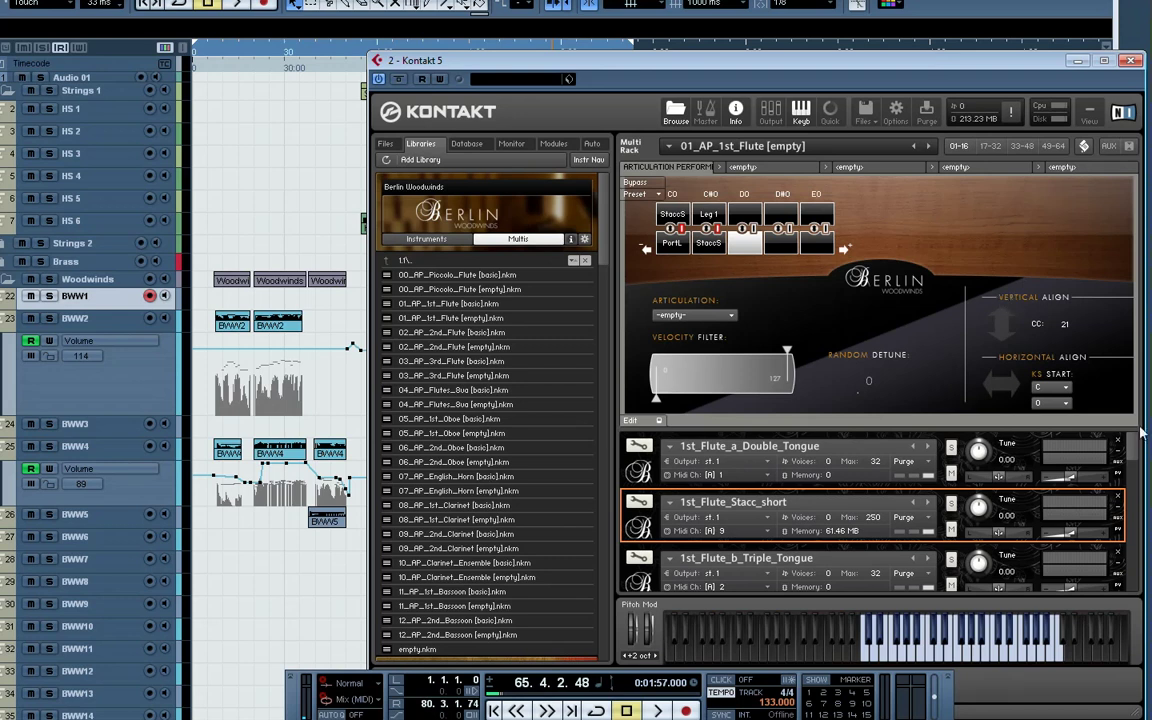
pyautogui.scroll(-1, 1135, 462)
pyautogui.moveTo(1135, 462); pyautogui.dragTo(1138, 592)
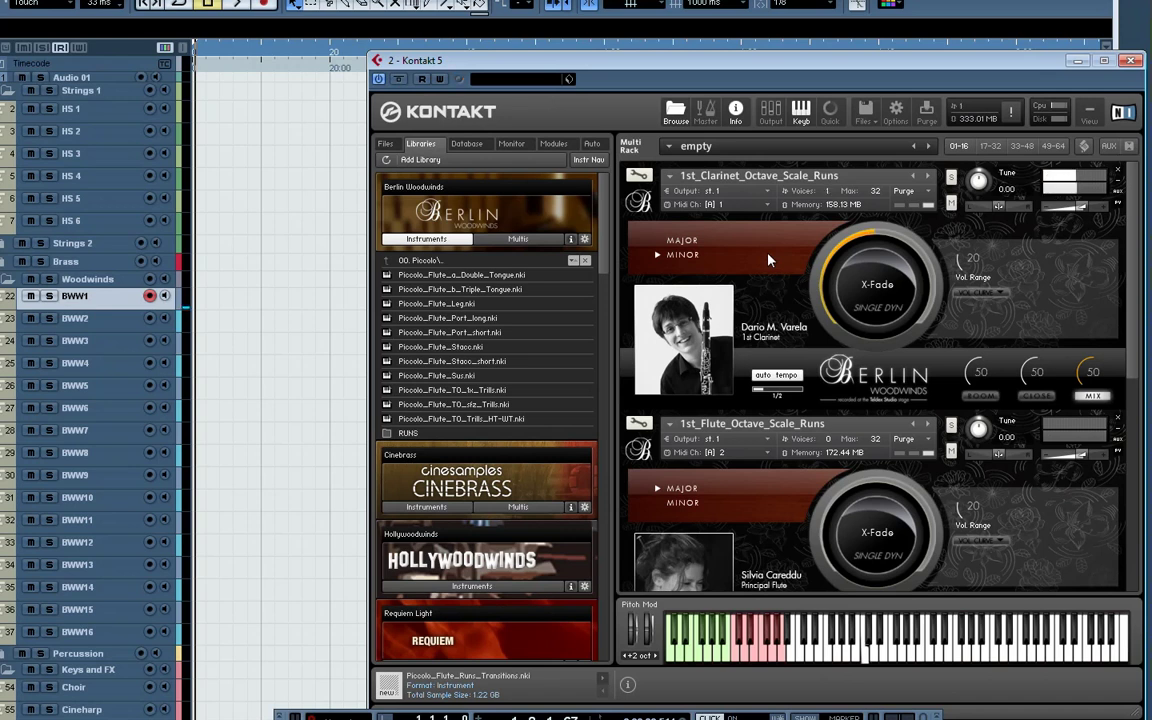
# Select the 1st_Clarinet_Octave_Scale_Runs instrument and audition its minor runs against the project playback
pyautogui.click(756, 170)
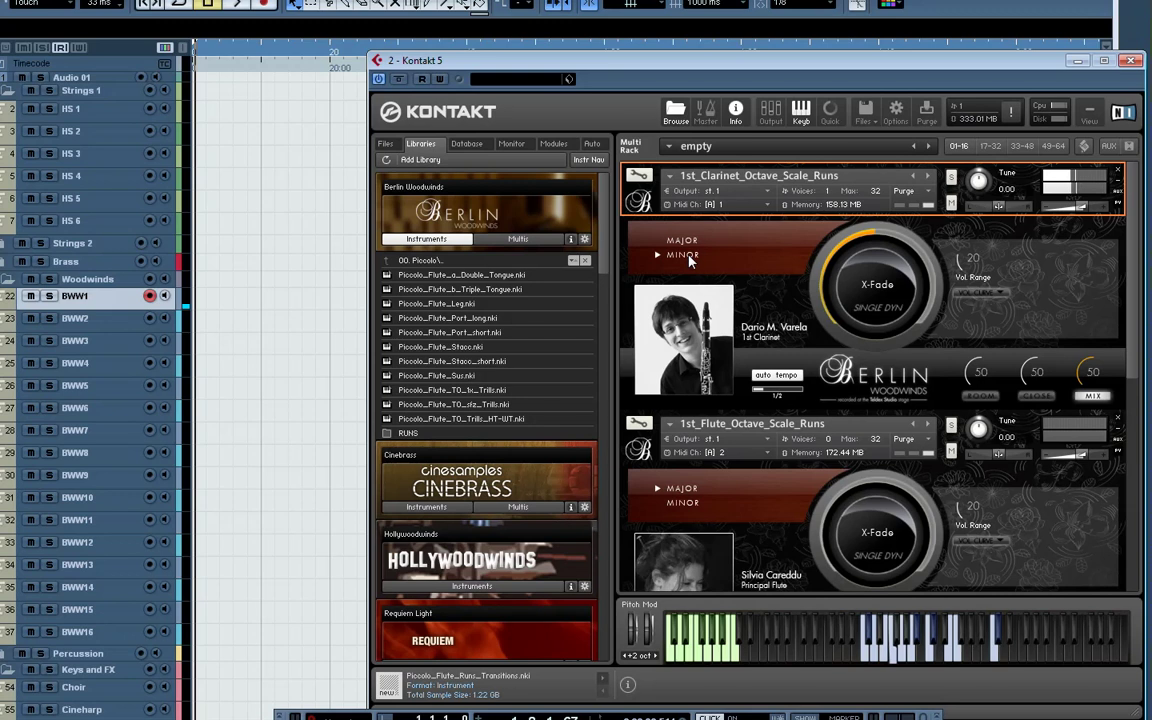
pyautogui.press('c')
pyautogui.click(237, 77)
pyautogui.press('space')
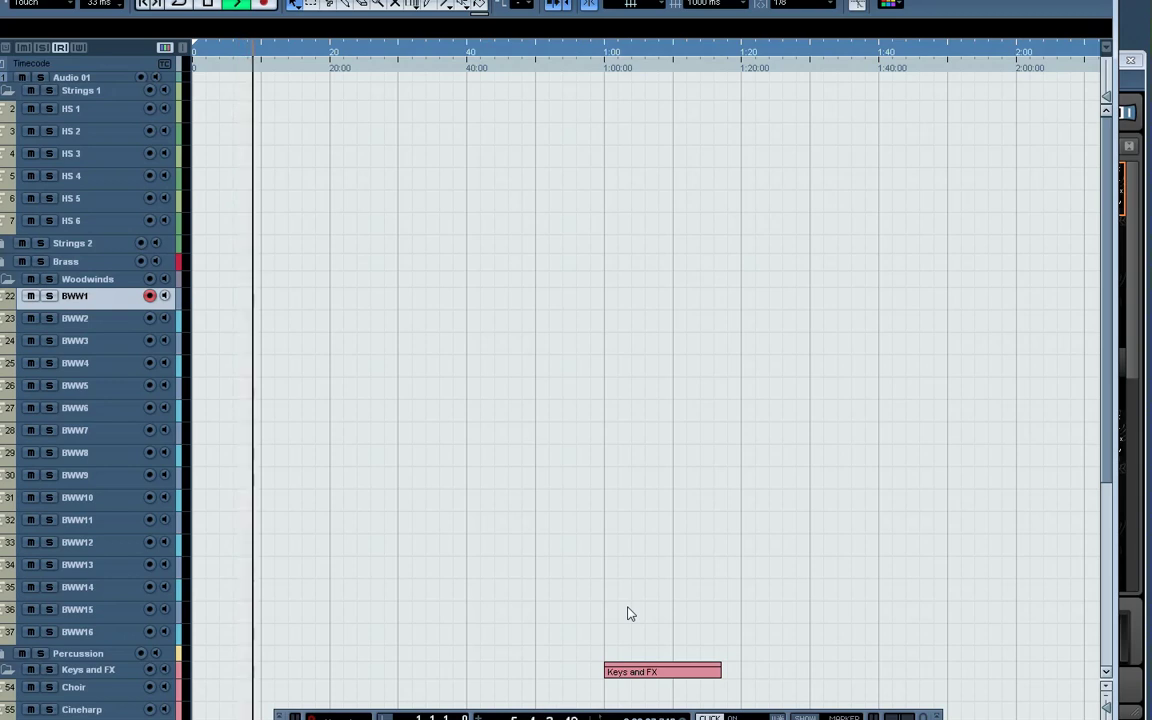
pyautogui.press('space')
pyautogui.click(1140, 275)
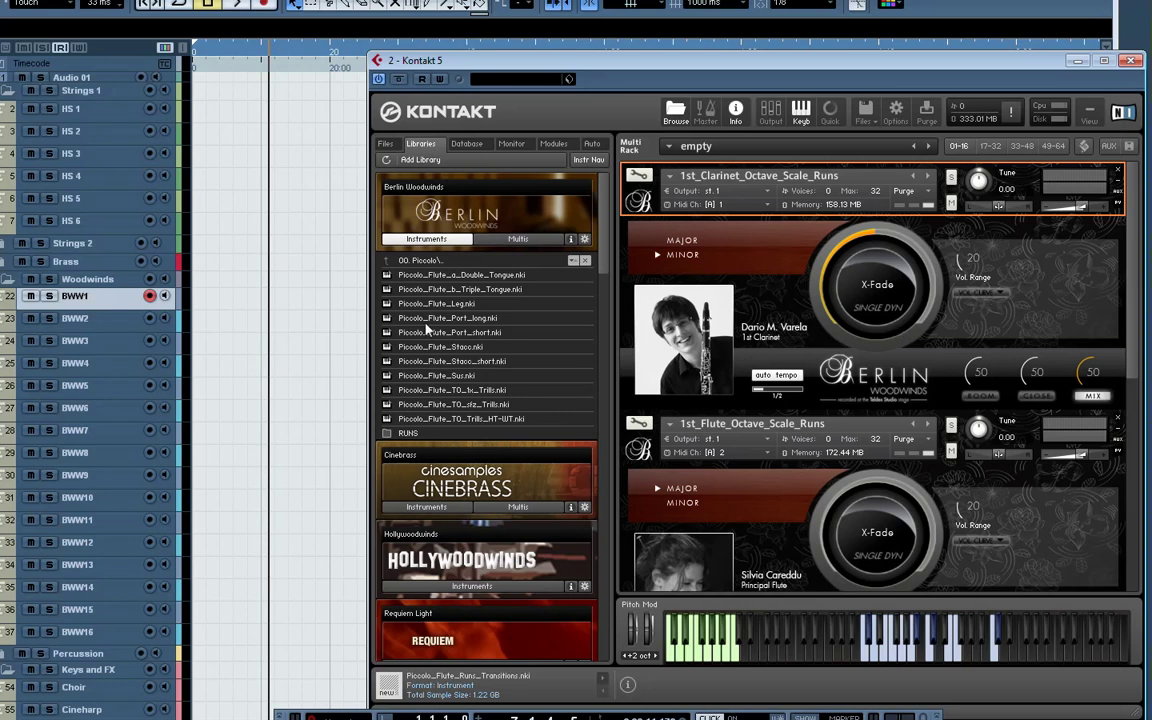
# Select the BWW2 track and switch the 1st_Flute_Octave_Scale_Runs instrument to minor
pyautogui.click(110, 318)
pyautogui.click(1146, 340)
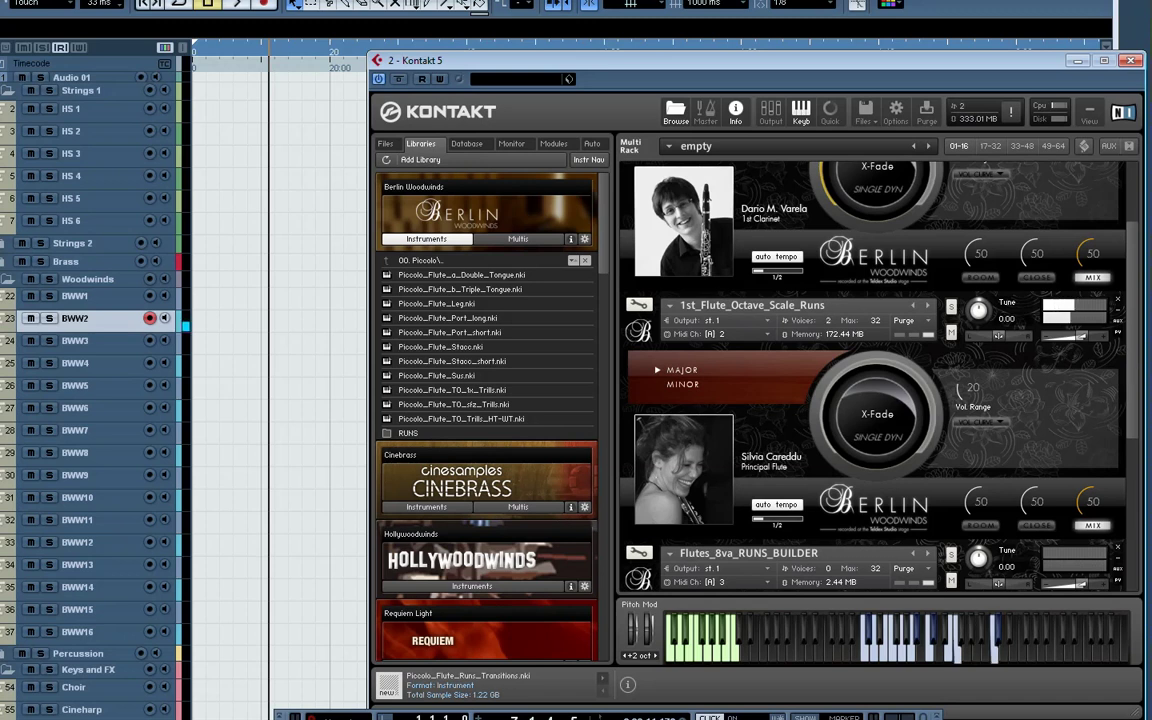
pyautogui.click(685, 386)
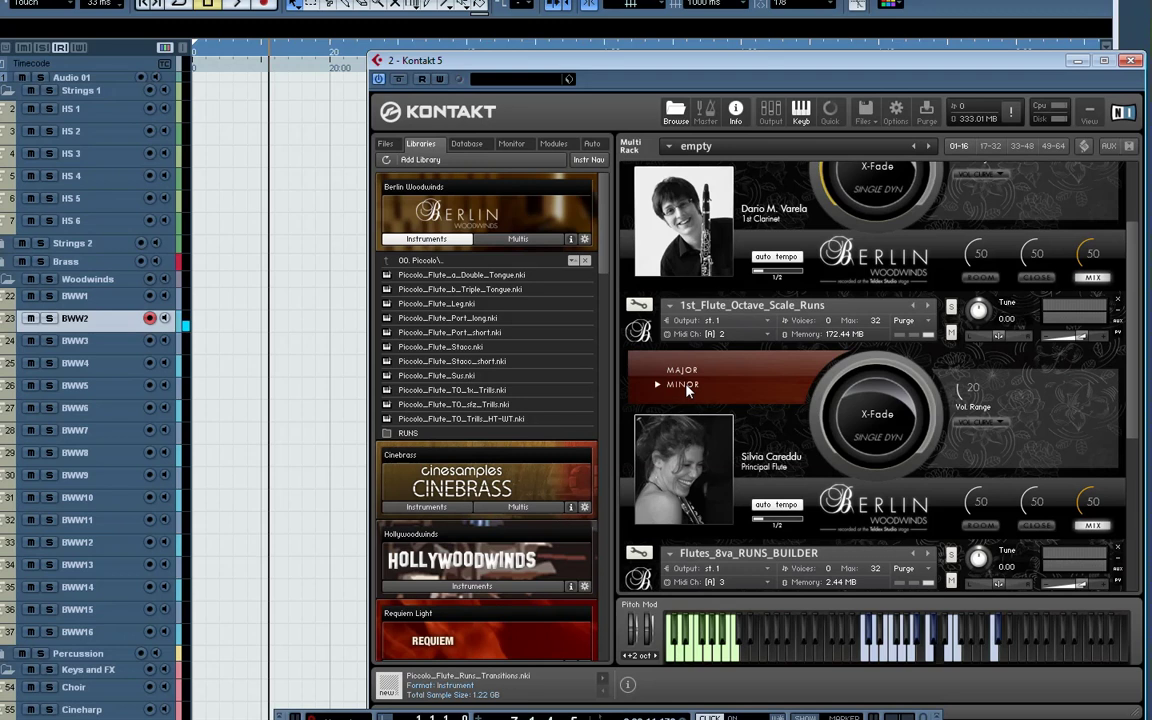
# Record a part about 16 seconds long on BWW1 and BWW2 together over the Pizz Strings Symp part, and play it back
pyautogui.click(150, 297)
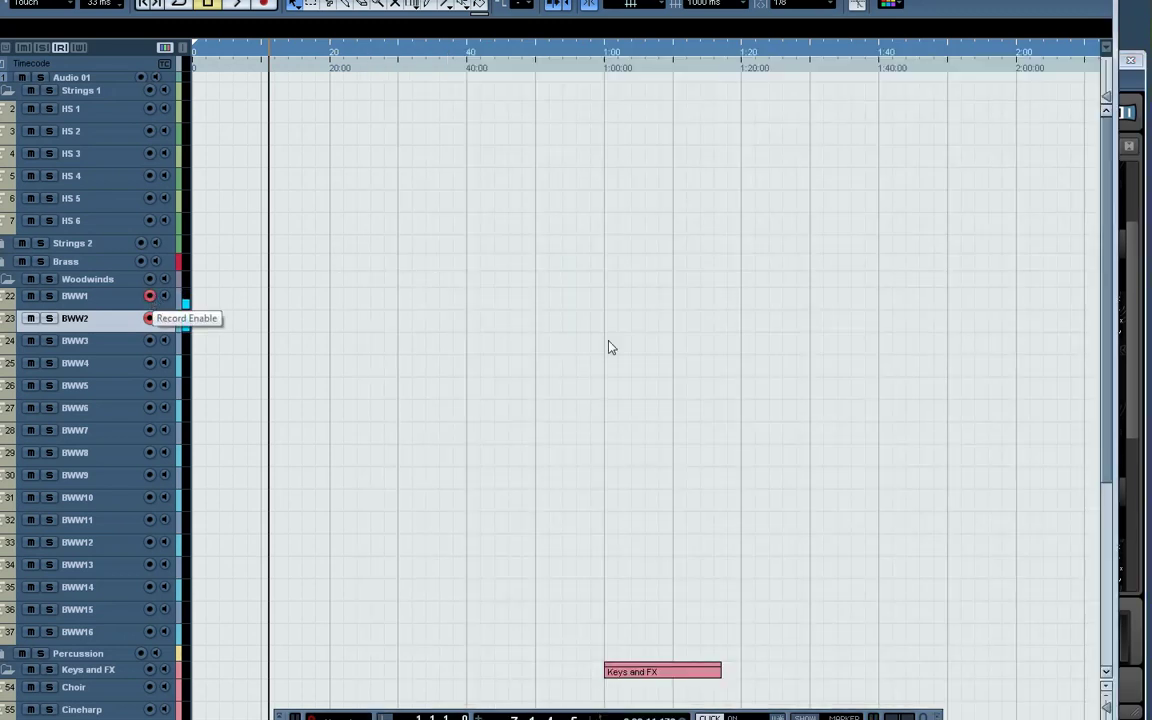
pyautogui.click(610, 60)
pyautogui.scroll(-5, 727, 311)
pyautogui.press('space')
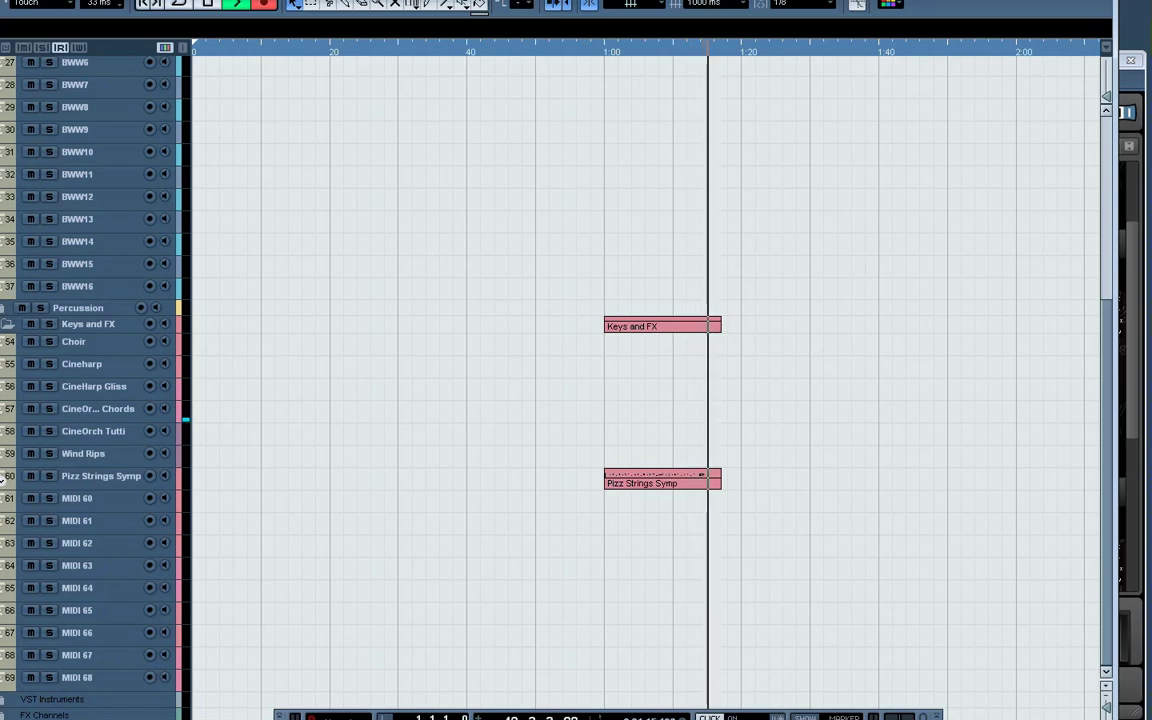
pyautogui.scroll(5, 869, 285)
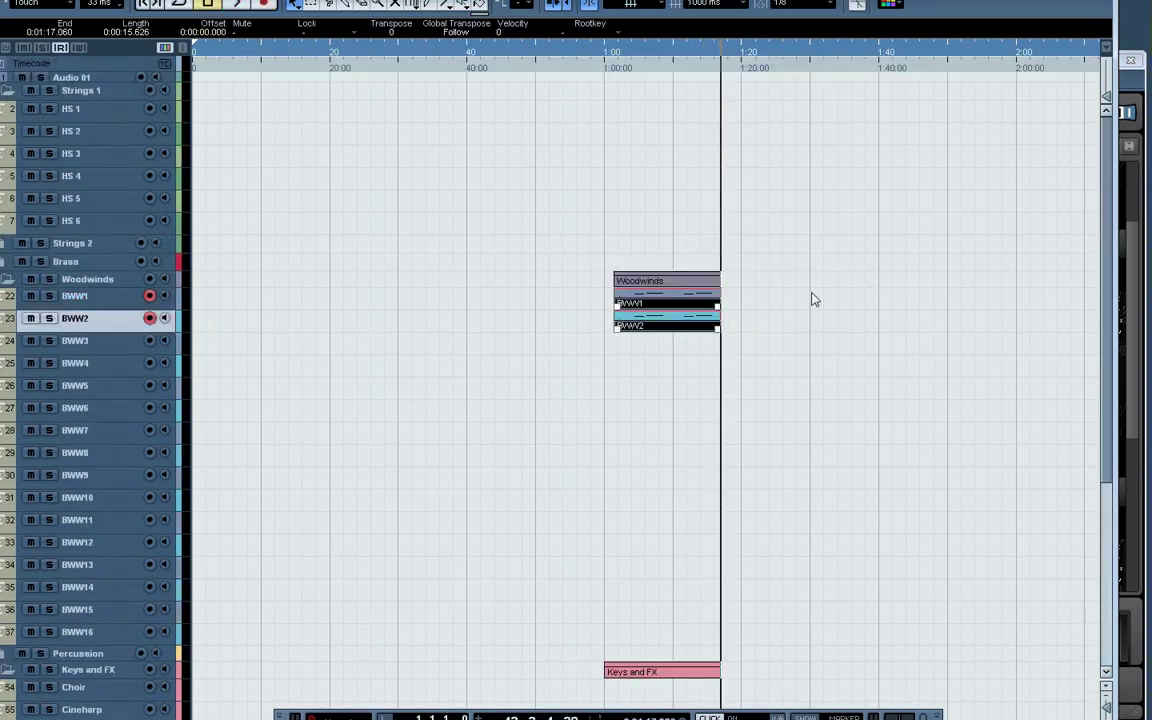
pyautogui.click(618, 52)
pyautogui.press('space')
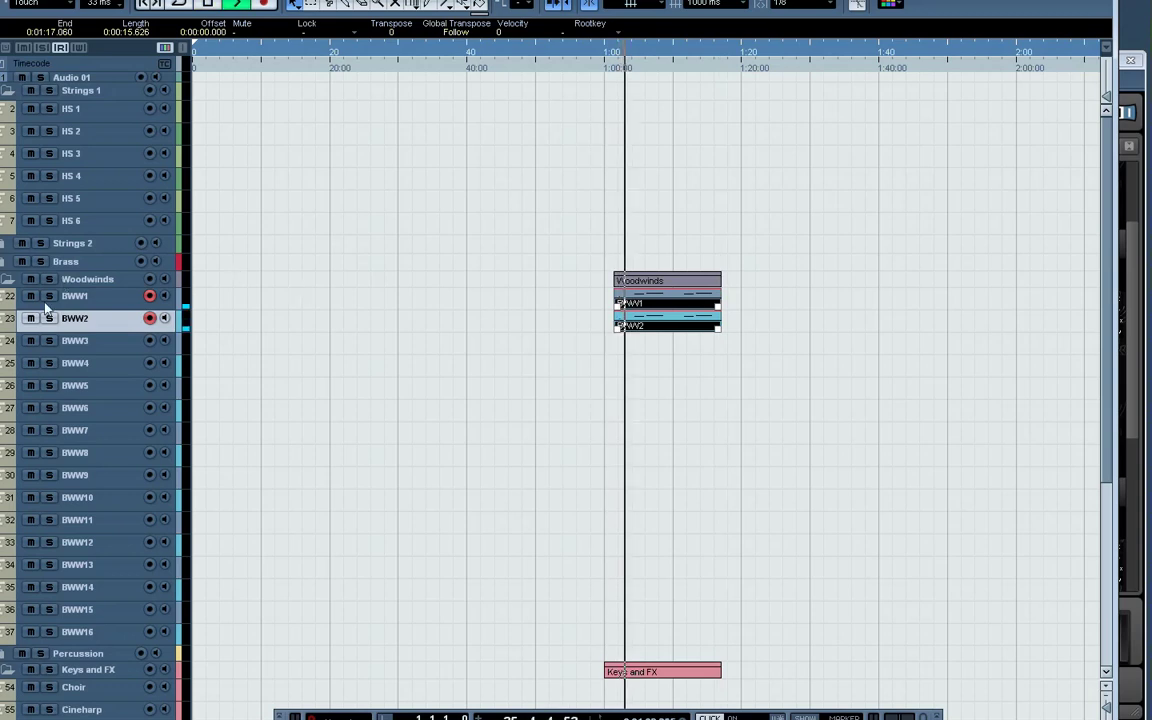
# Set the tempo to 157 from about bar 18 in the tempo track while the recorded runs play
pyautogui.hotkey('ctrl', 't')
pyautogui.click(26, 203)
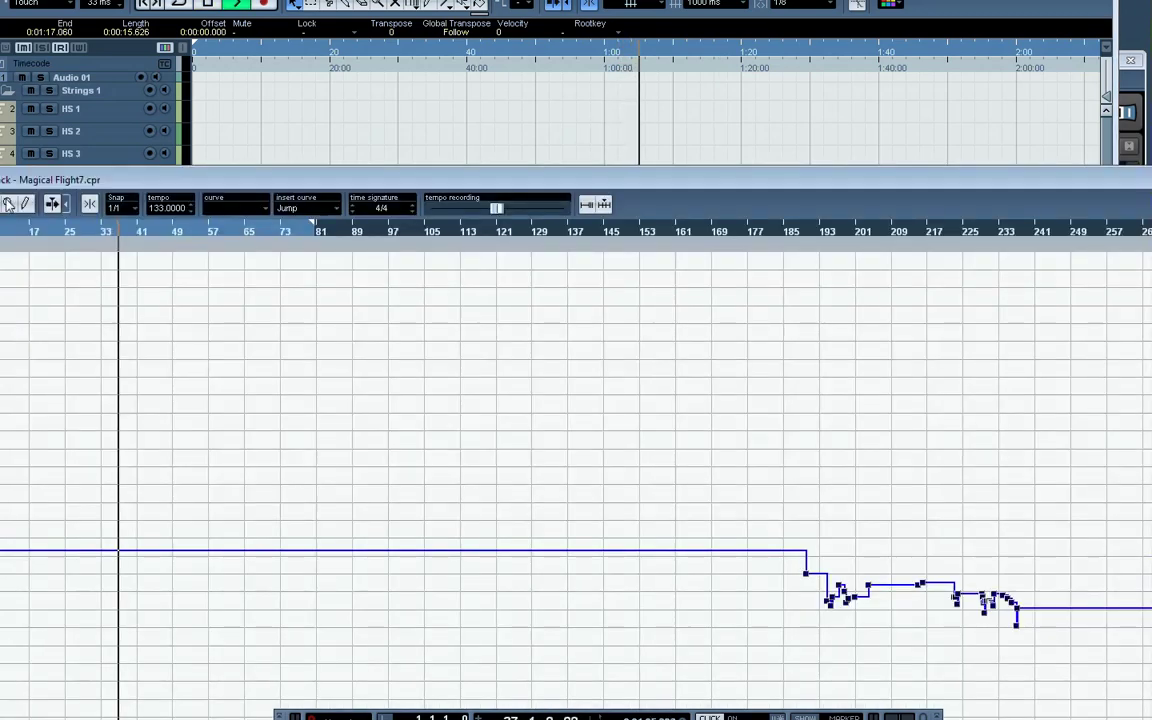
pyautogui.moveTo(32, 553); pyautogui.dragTo(38, 508)
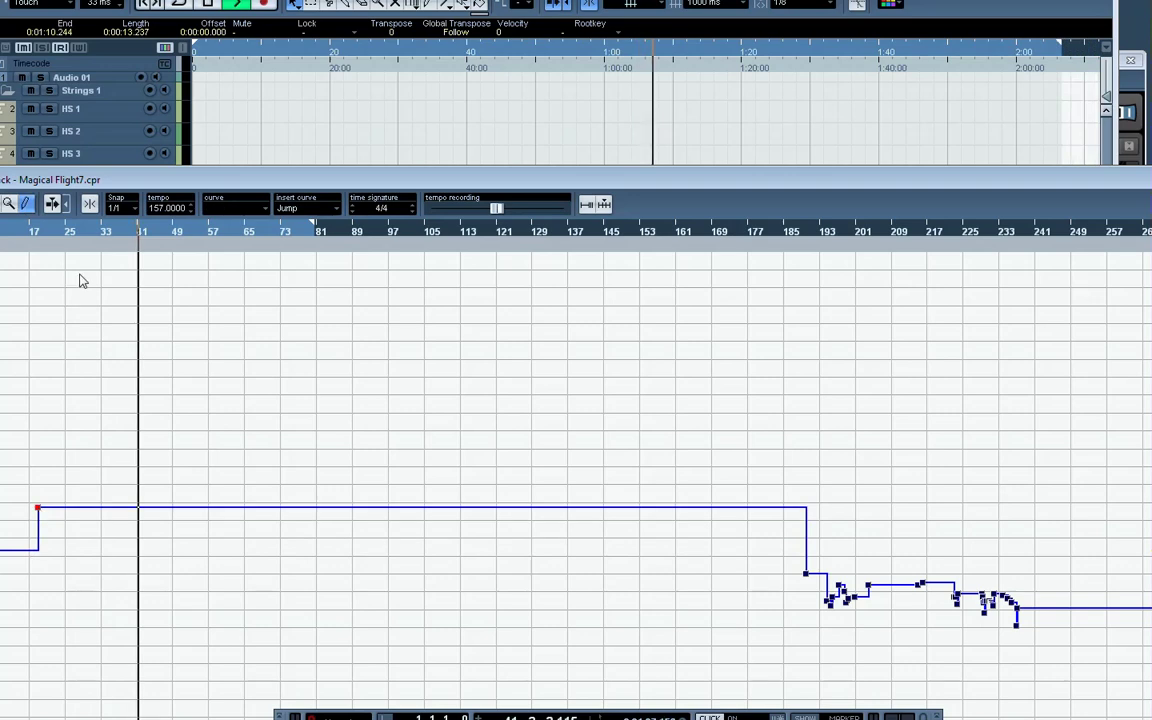
pyautogui.scroll(-3, 672, 140)
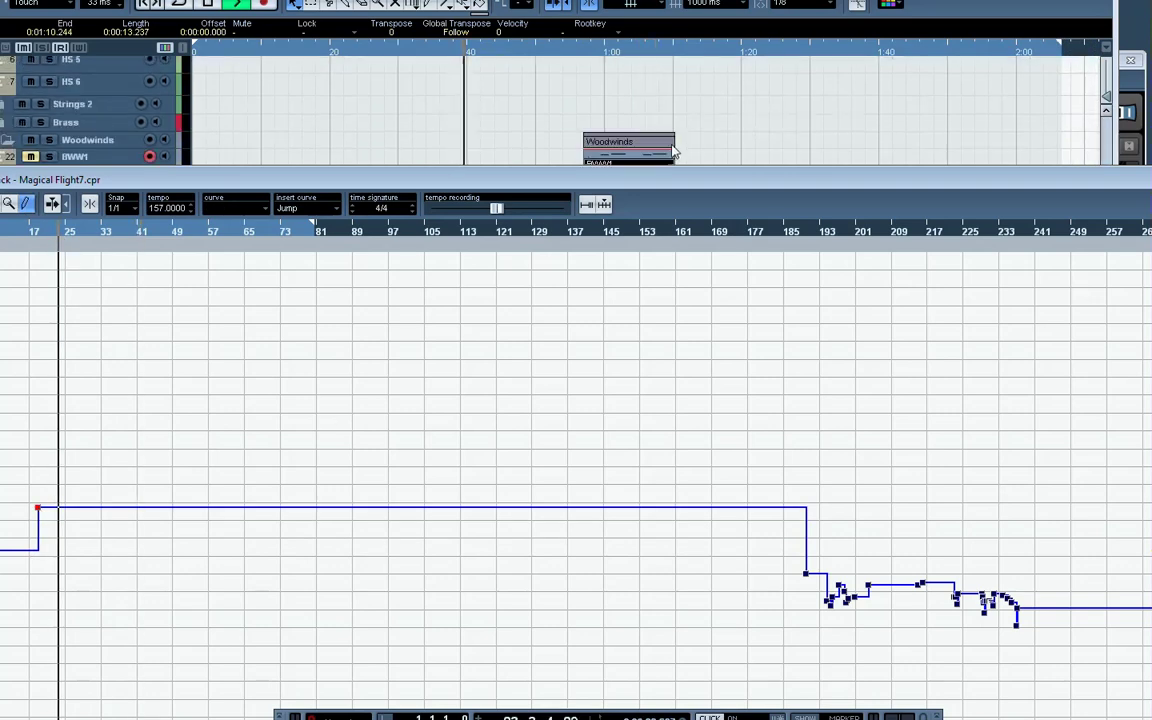
# Play the recorded runs back at the new tempo from about 0:59
pyautogui.click(600, 51)
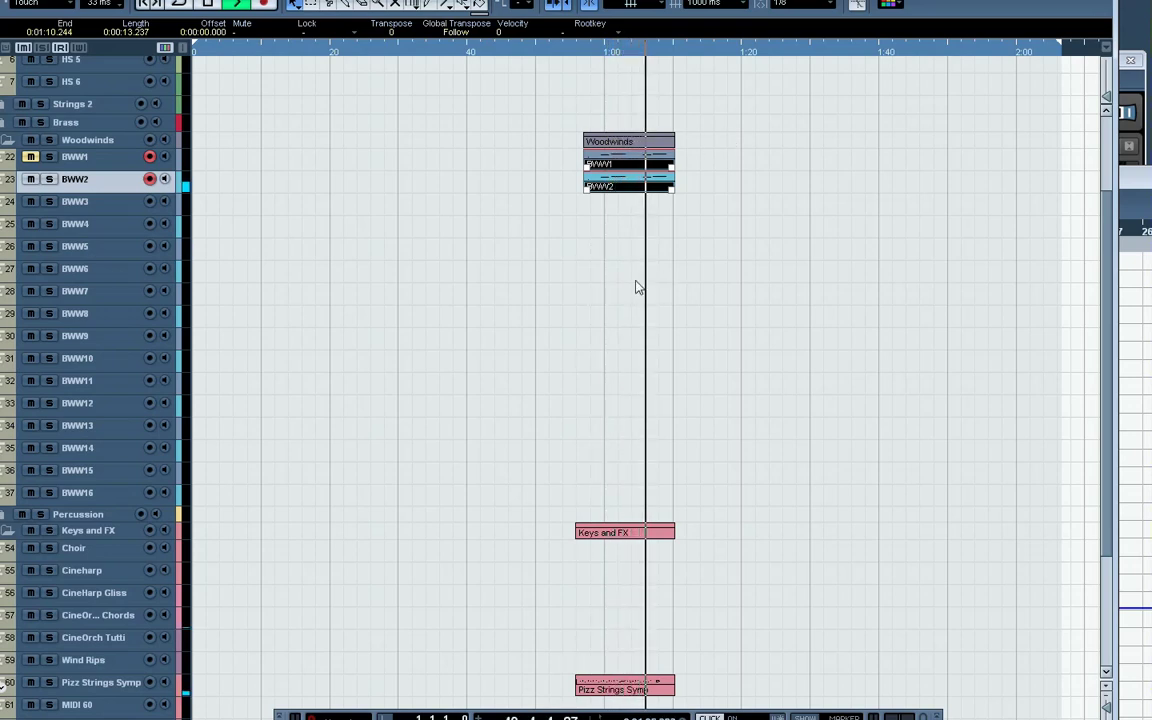
pyautogui.press('space')
# Disarm BWW1 and BWW2, and move the woodwind, Keys and FX and Pizz Strings Symp parts together to start at about 1:42
pyautogui.click(148, 179)
pyautogui.click(149, 157)
pyautogui.moveTo(517, 124); pyautogui.dragTo(690, 688)
pyautogui.moveTo(866, 686); pyautogui.dragTo(947, 683)
# Arm the BWW3 track and select the Flutes_8va_RUNS_BUILDER instrument in Kontakt
pyautogui.click(105, 208)
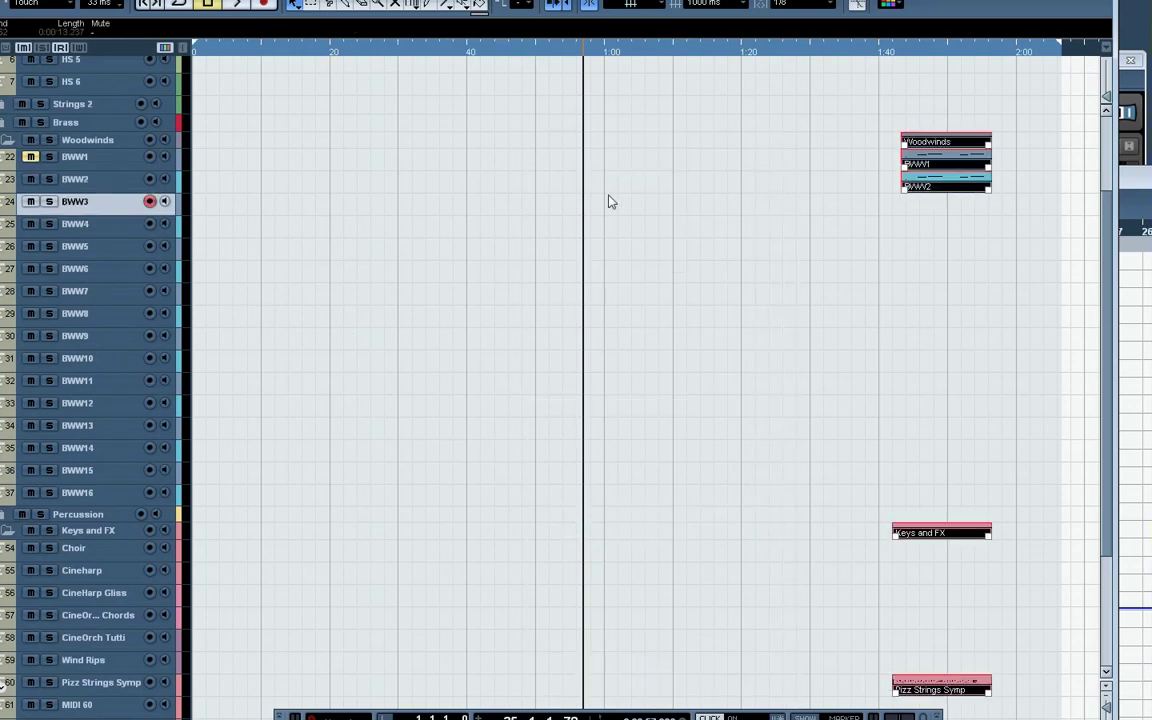
pyautogui.click(1134, 88)
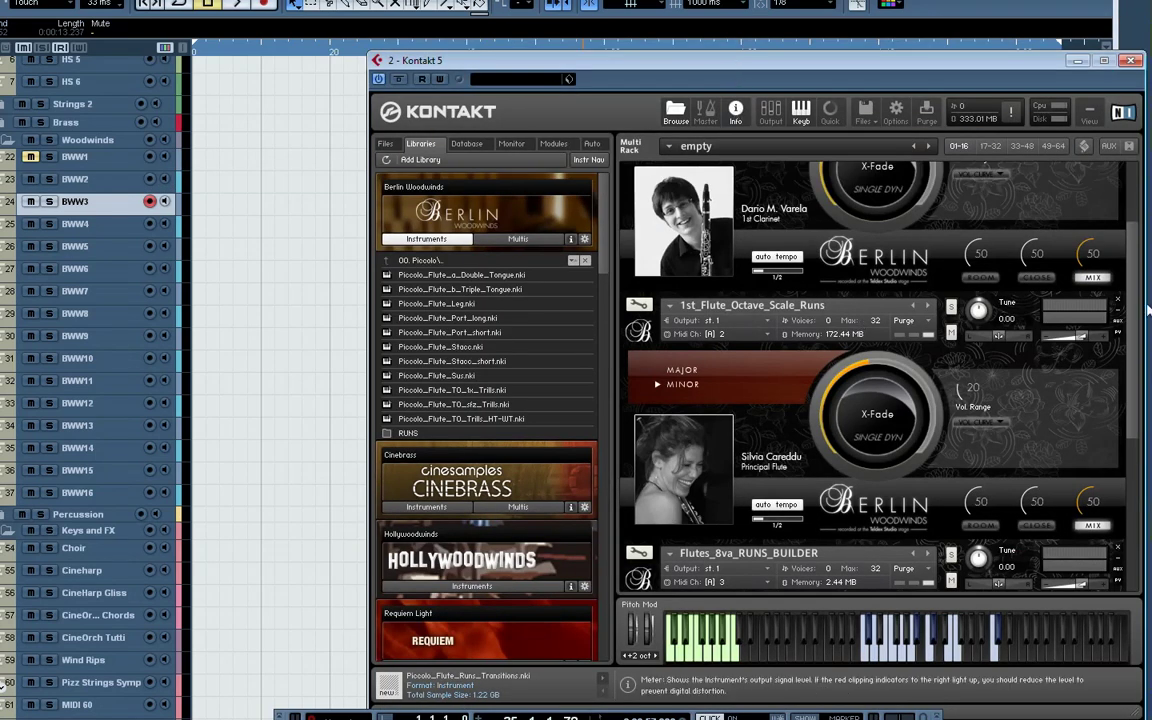
pyautogui.moveTo(1136, 330); pyautogui.dragTo(1143, 462)
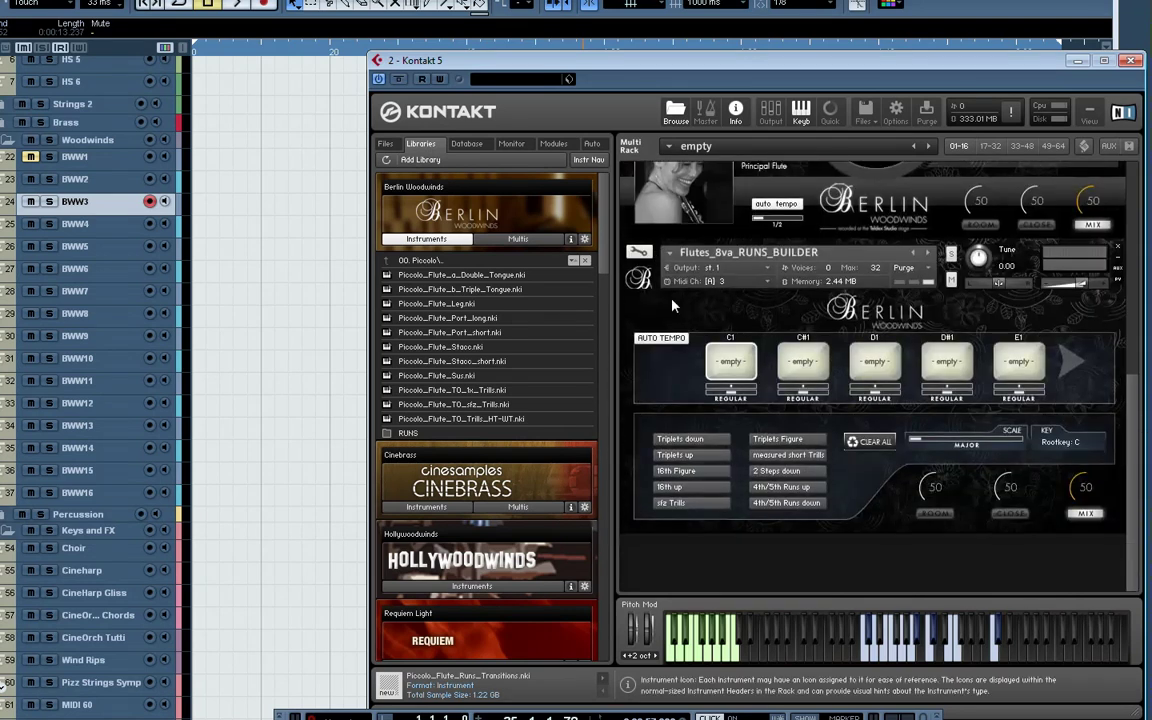
pyautogui.click(655, 256)
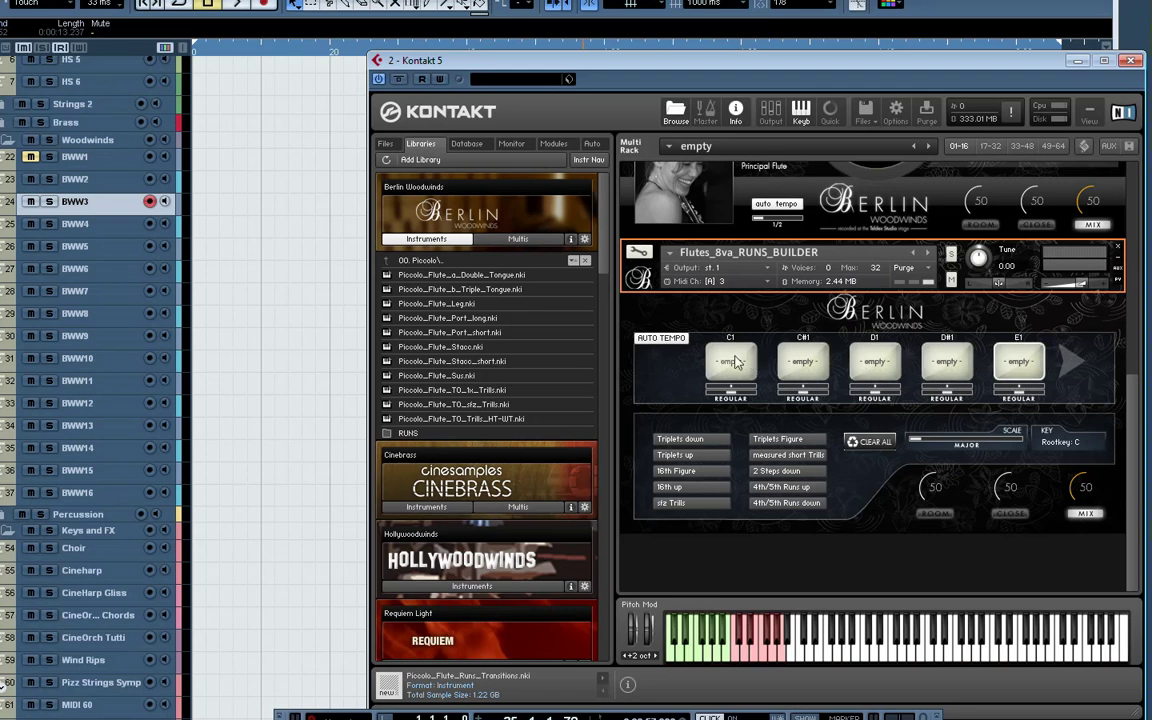
# Assign Triplets down to C1, Triplets up to C#1 and sfz Trills to D1 at 1/2 speed, with a minor scale and rootkey D
pyautogui.click(700, 442)
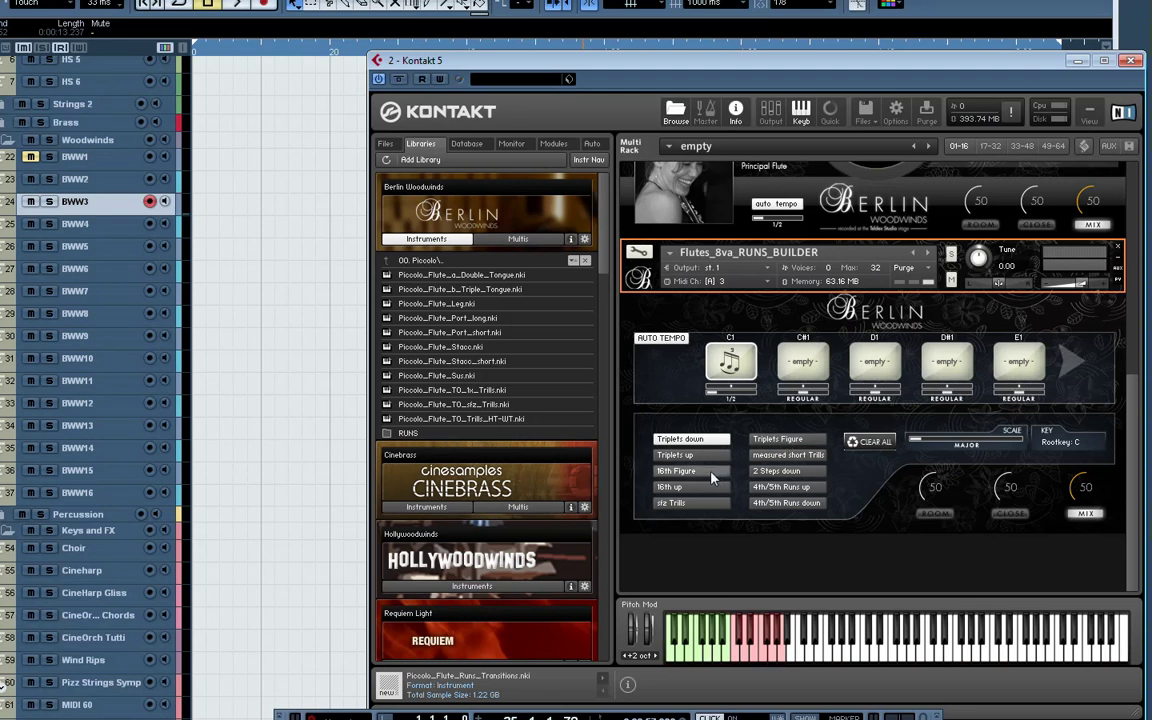
pyautogui.click(776, 479)
pyautogui.click(806, 366)
pyautogui.click(713, 458)
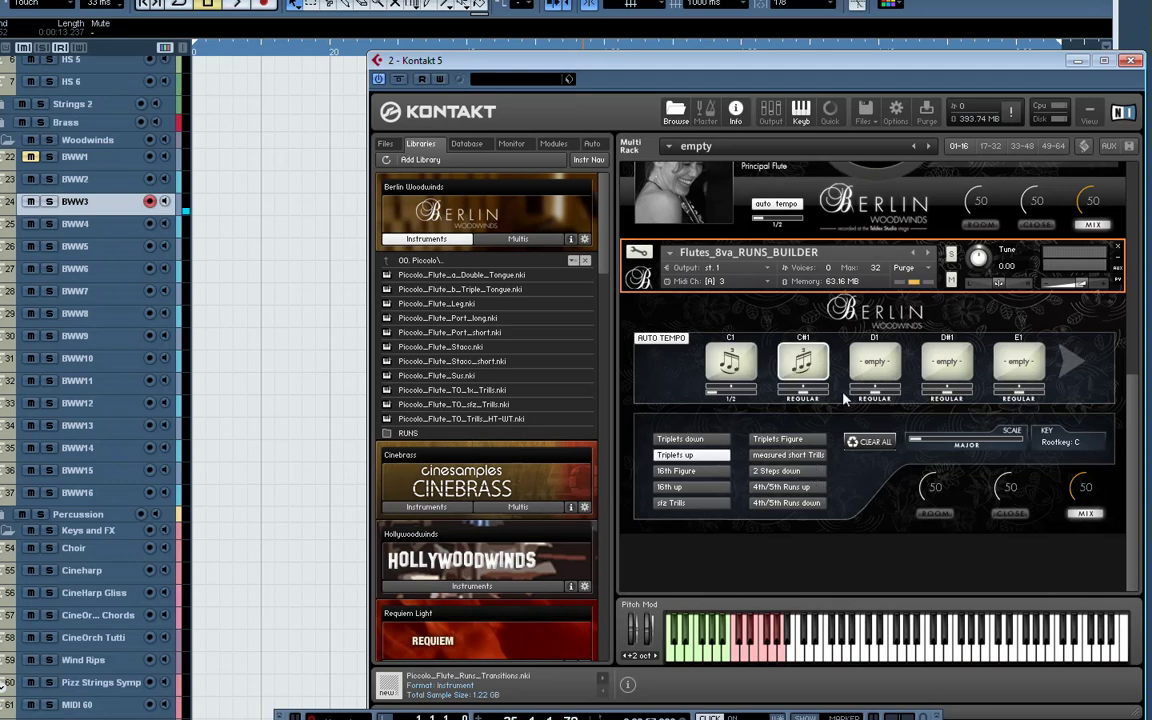
pyautogui.click(682, 505)
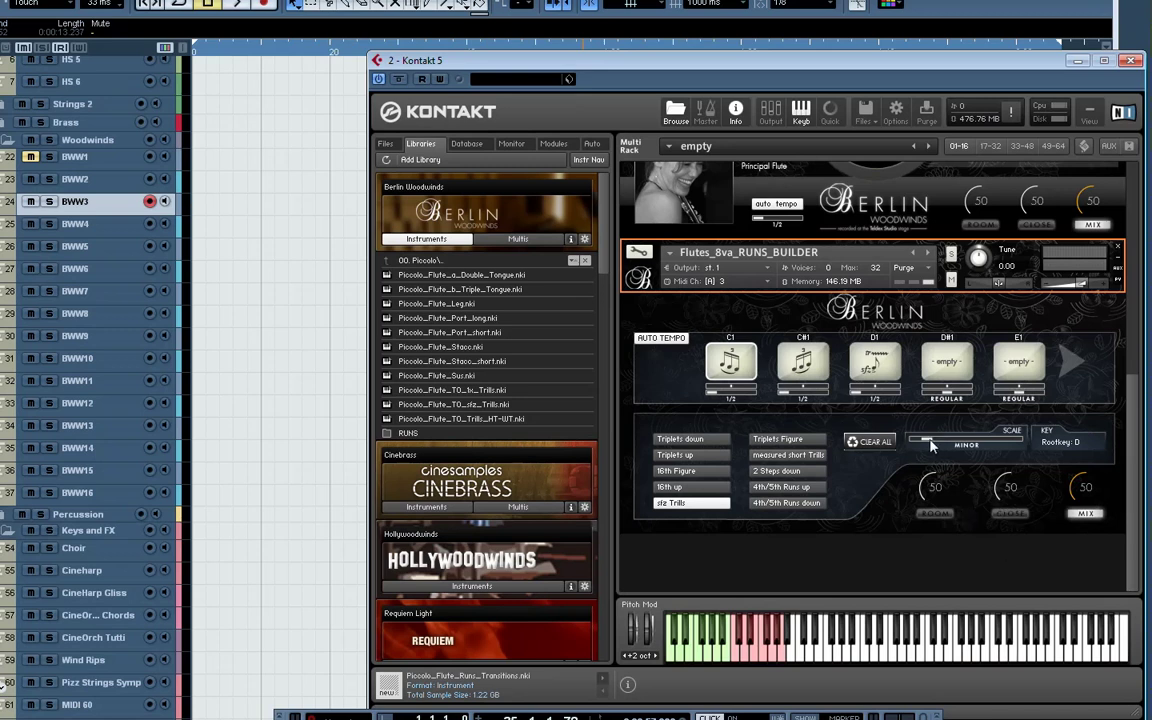
# Record a runs part about 13 seconds long on BWW3 alongside the Pizz Strings Symp part, and move the playhead back to about 1:49
pyautogui.hotkey('alt', 'Tab')
pyautogui.moveTo(905, 50); pyautogui.dragTo(862, 112)
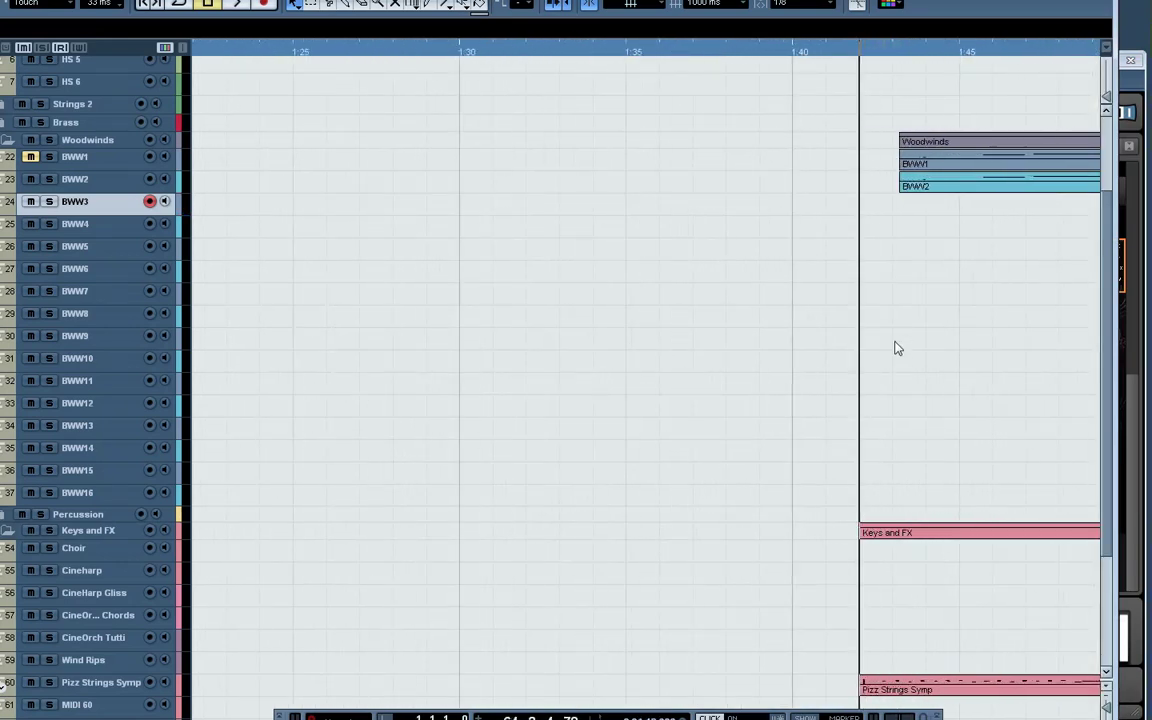
pyautogui.press('space')
pyautogui.press('KP_Multiply')
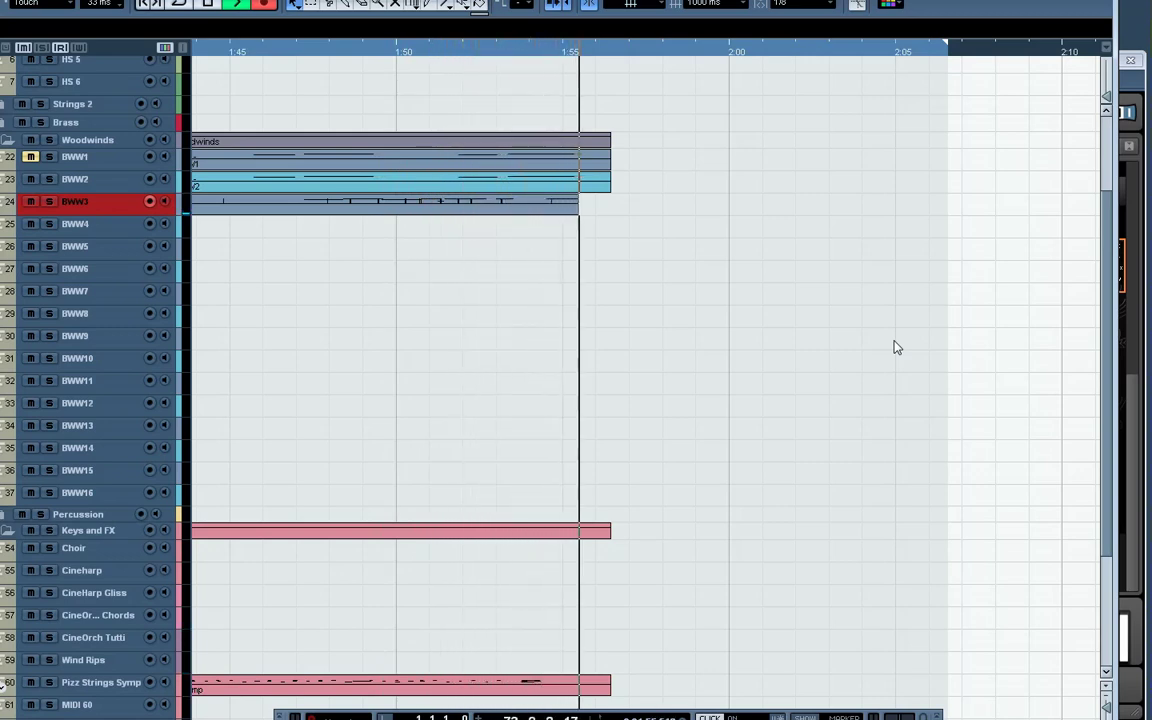
pyautogui.press('space')
pyautogui.press('g')
pyautogui.press('g')
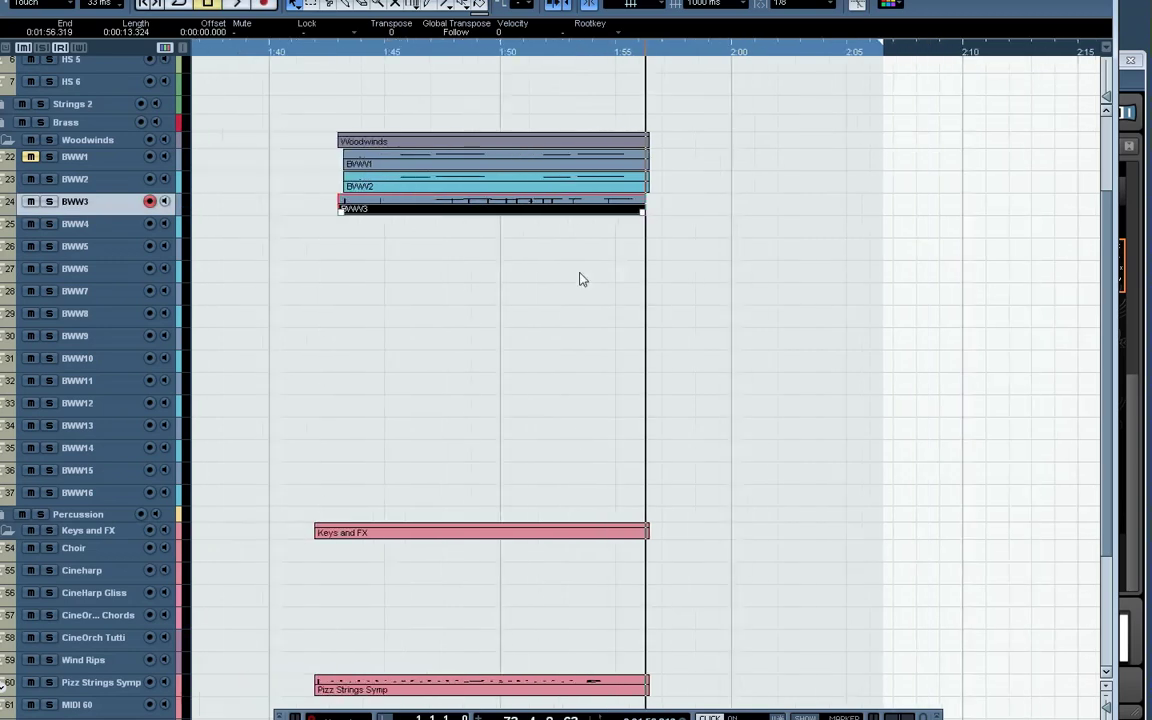
pyautogui.click(480, 52)
# Switch to the project with the legato woodwind tracks and play it from bar 198
pyautogui.click(1135, 403)
pyautogui.scroll(-1, 730, 290)
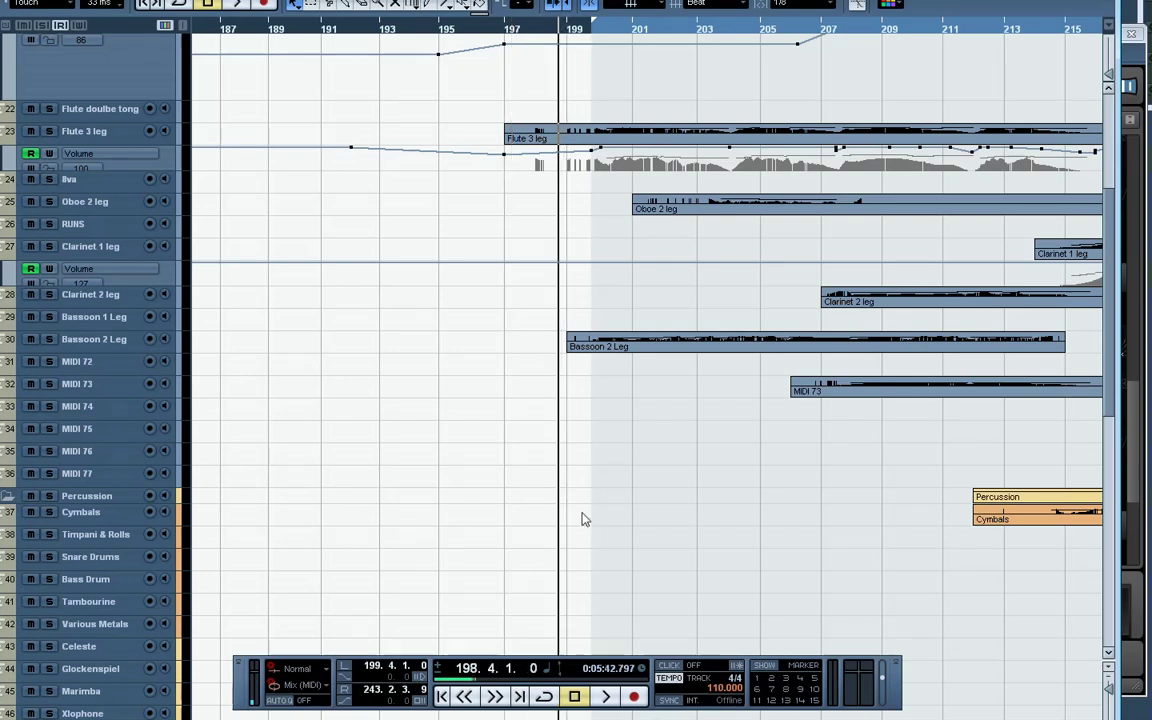
pyautogui.hscroll(10, 398, 590)
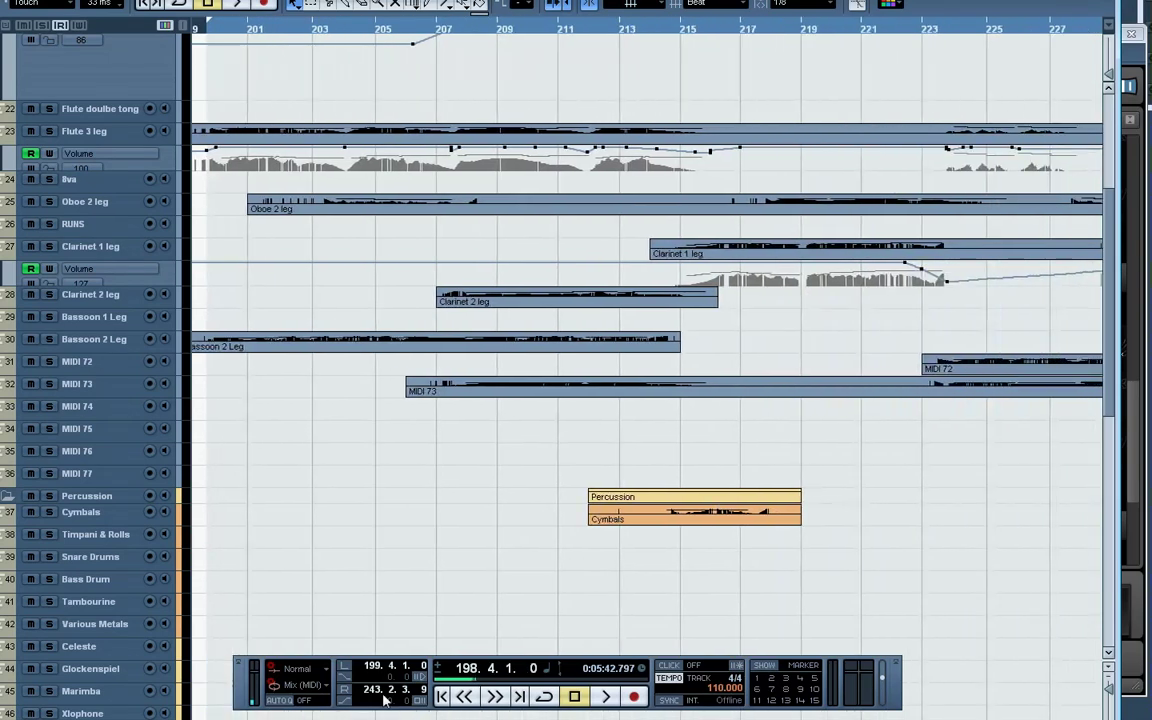
pyautogui.scroll(5, 398, 590)
pyautogui.scroll(-3, 390, 582)
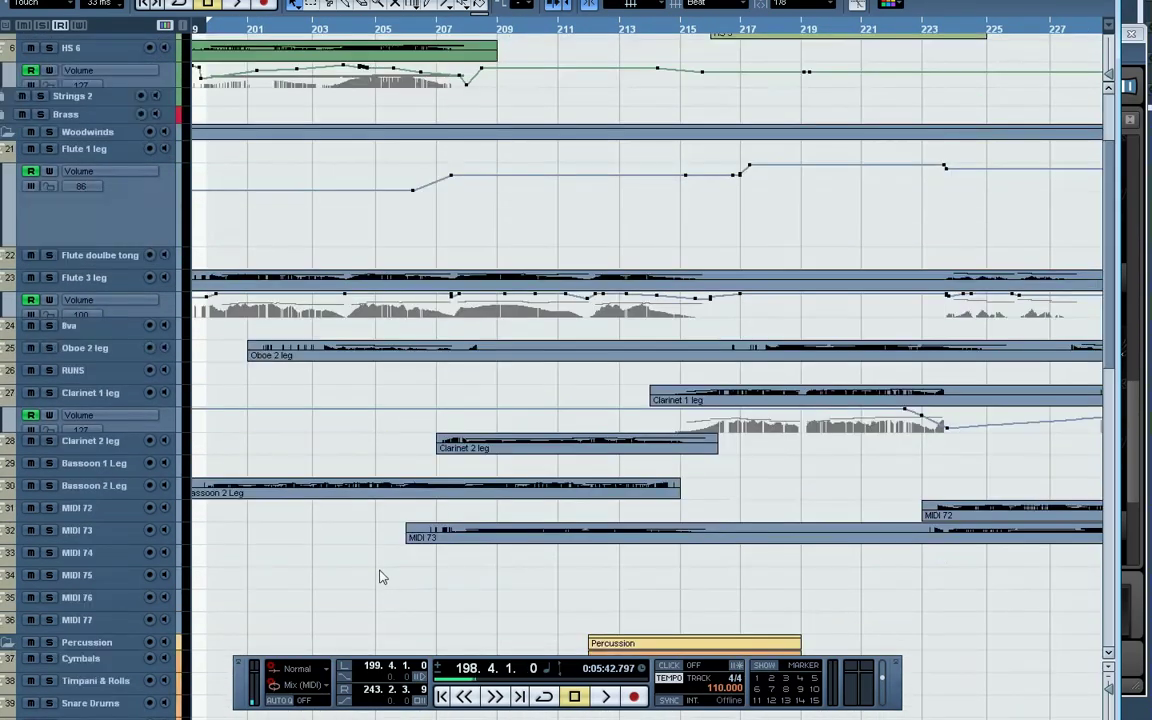
pyautogui.press('g')
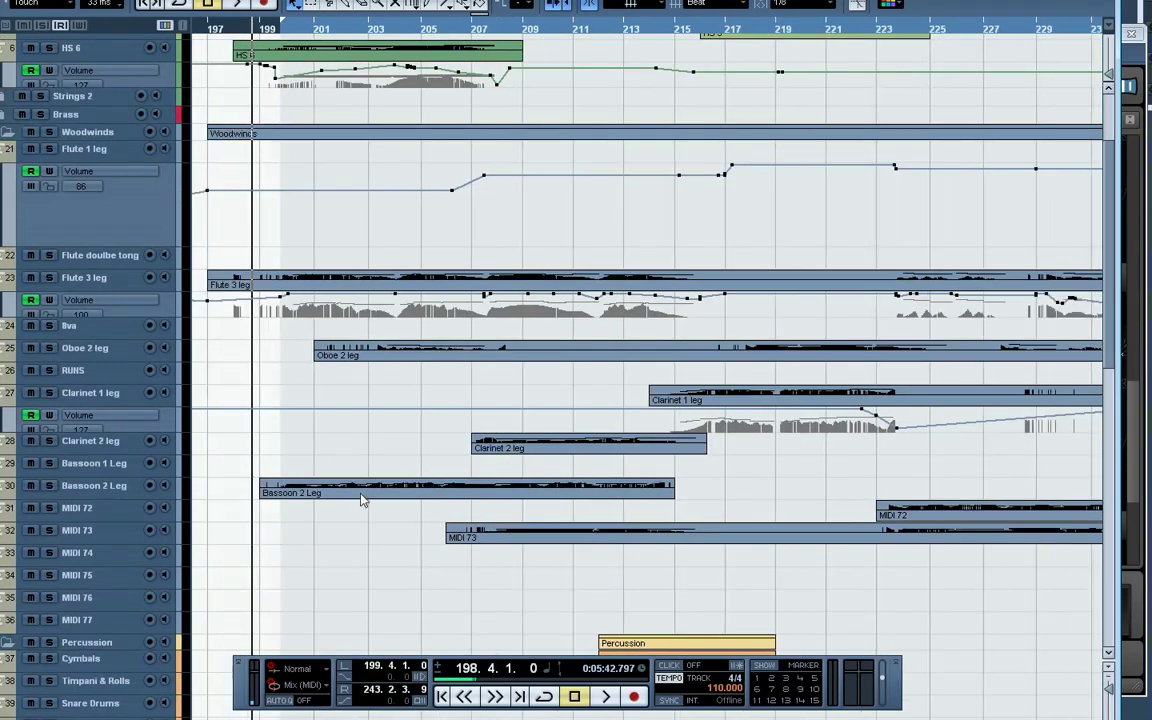
pyautogui.press('g')
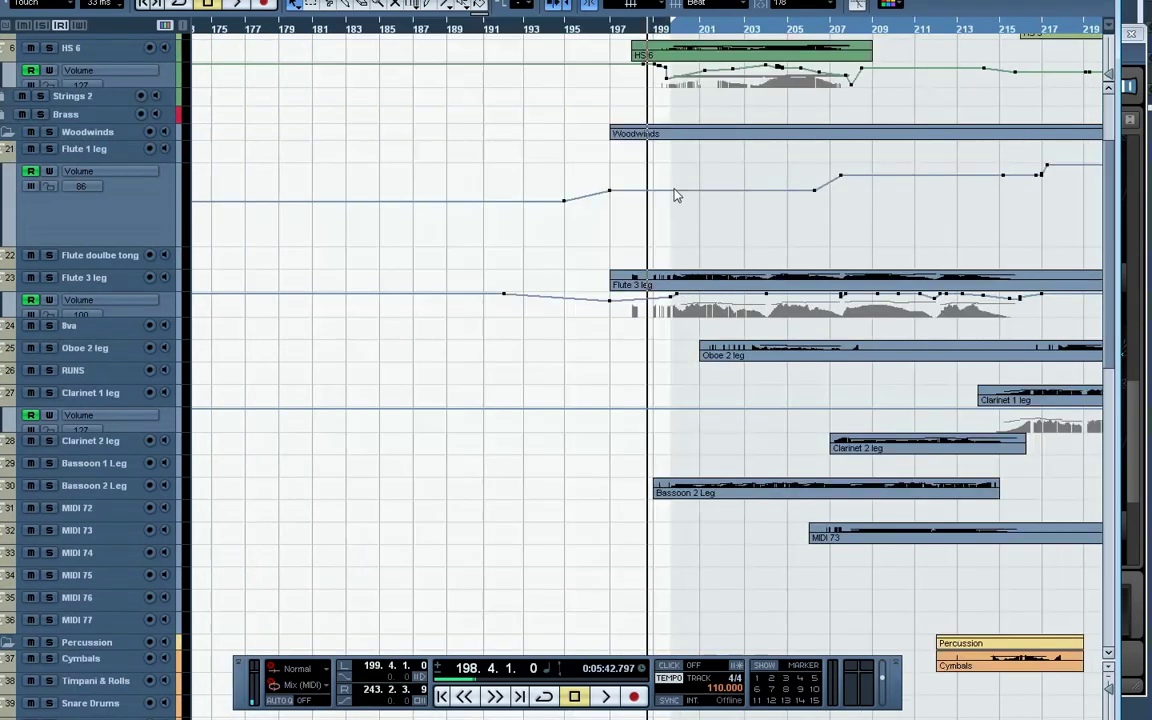
pyautogui.press('space')
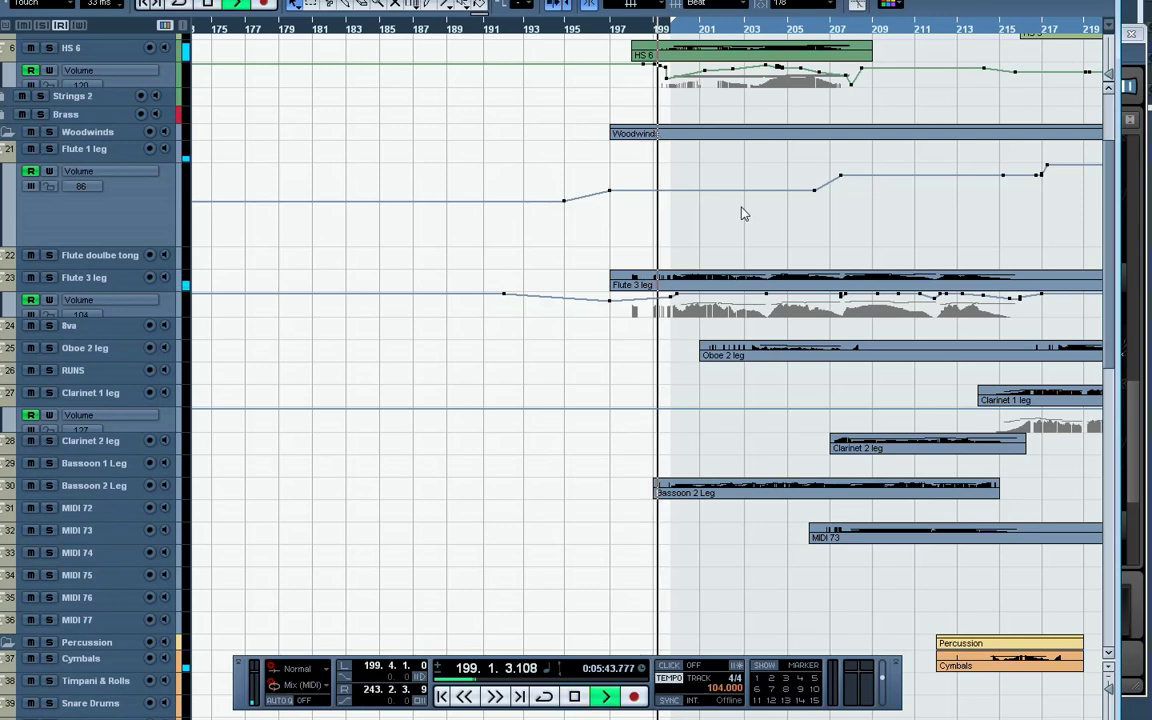
# Examine the string and woodwind parts from bar 197 to 243 during playback
pyautogui.hscroll(2, 531, 471)
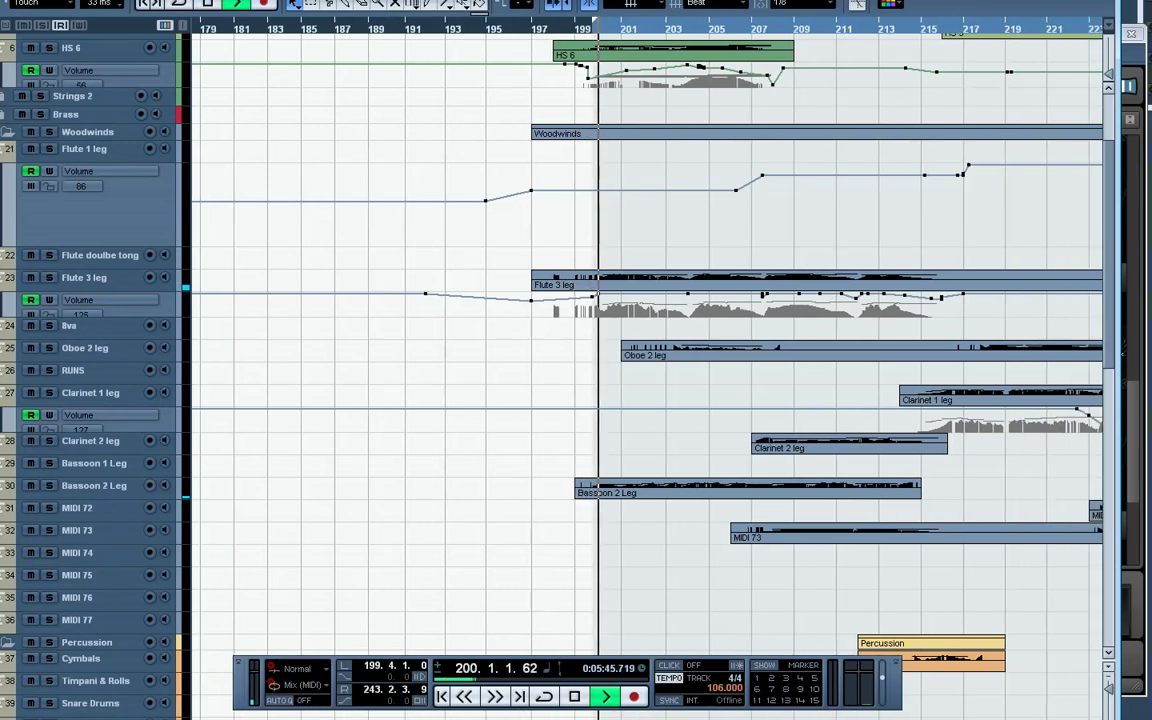
pyautogui.scroll(3, 531, 471)
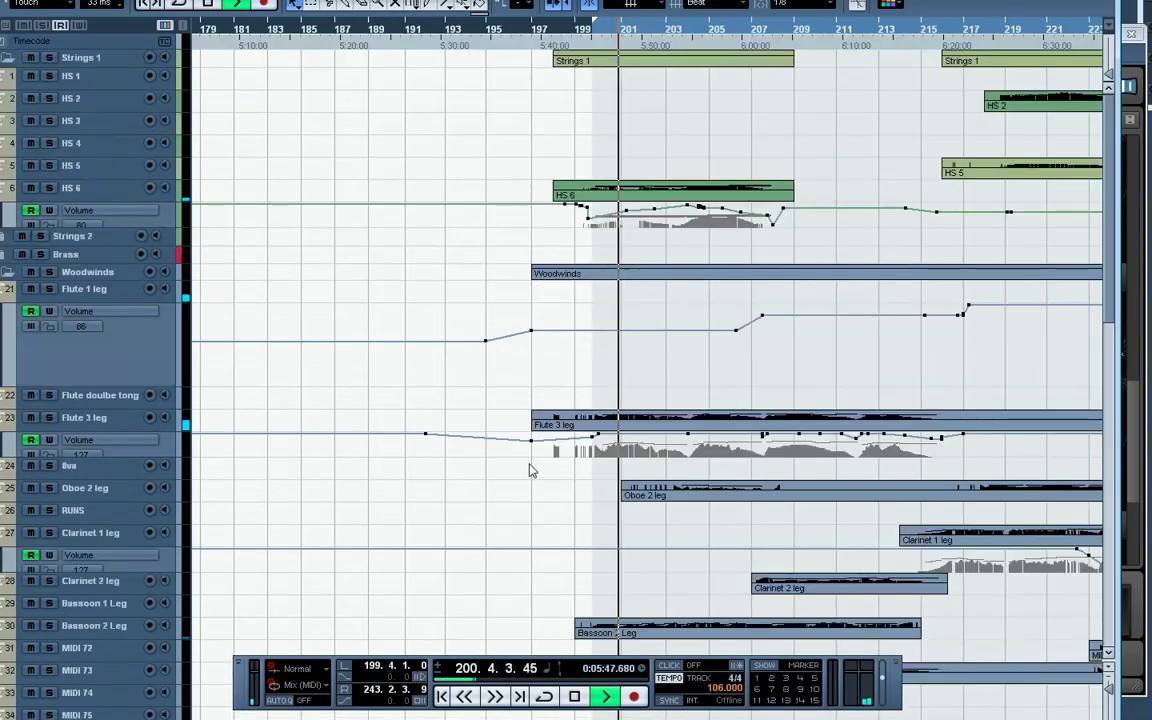
pyautogui.press('g')
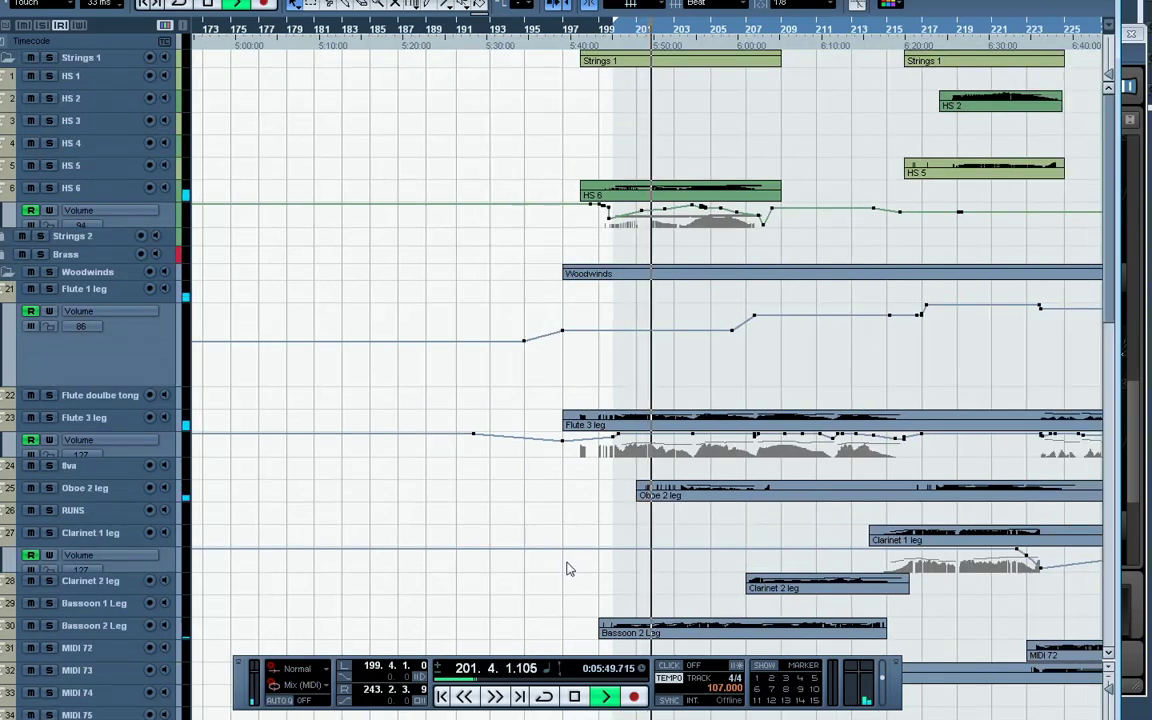
pyautogui.hscroll(8, 410, 712)
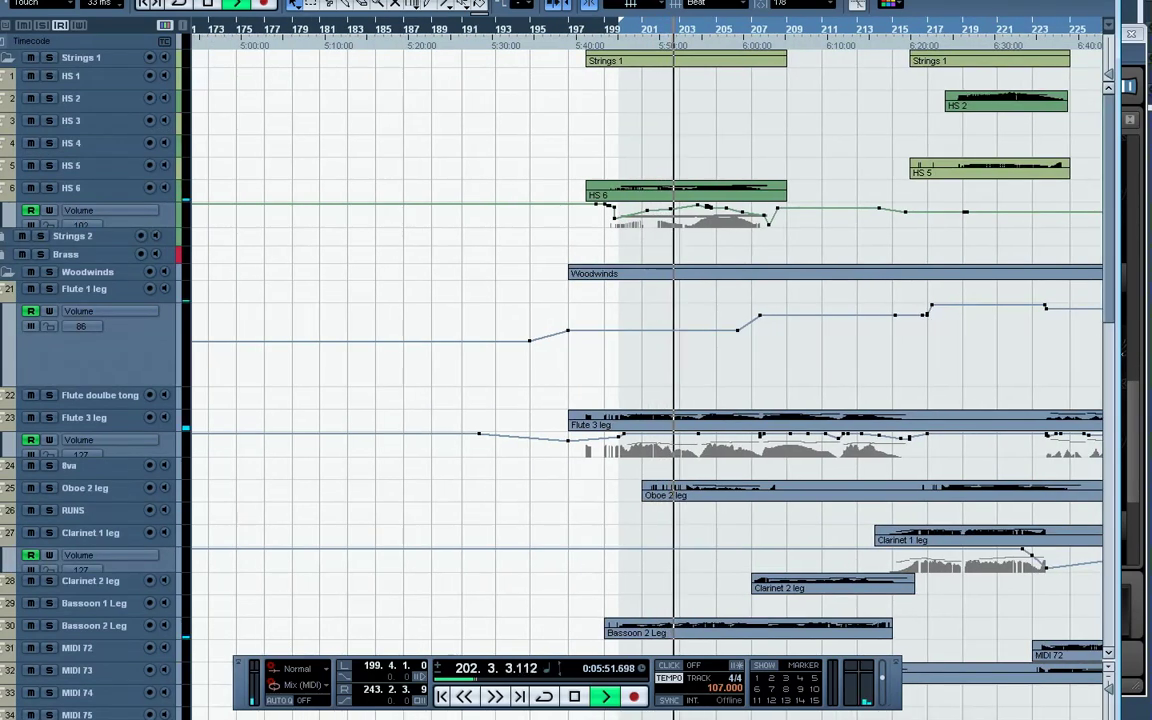
pyautogui.hscroll(3, 578, 331)
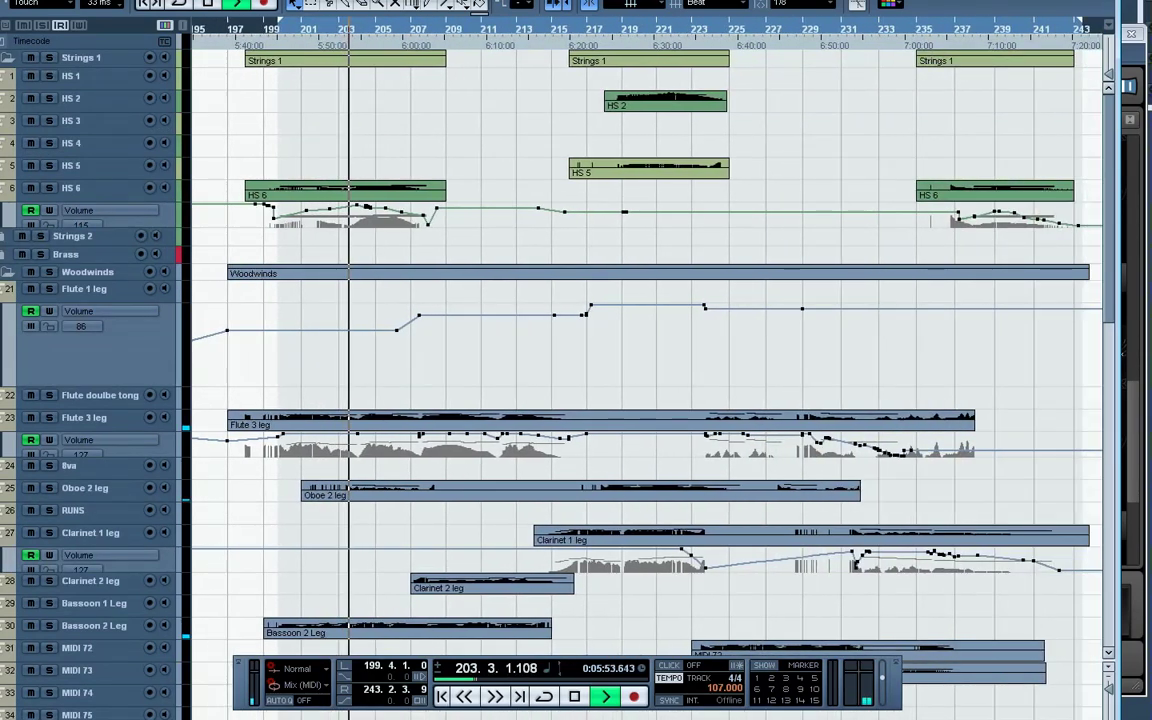
pyautogui.scroll(-3, 313, 547)
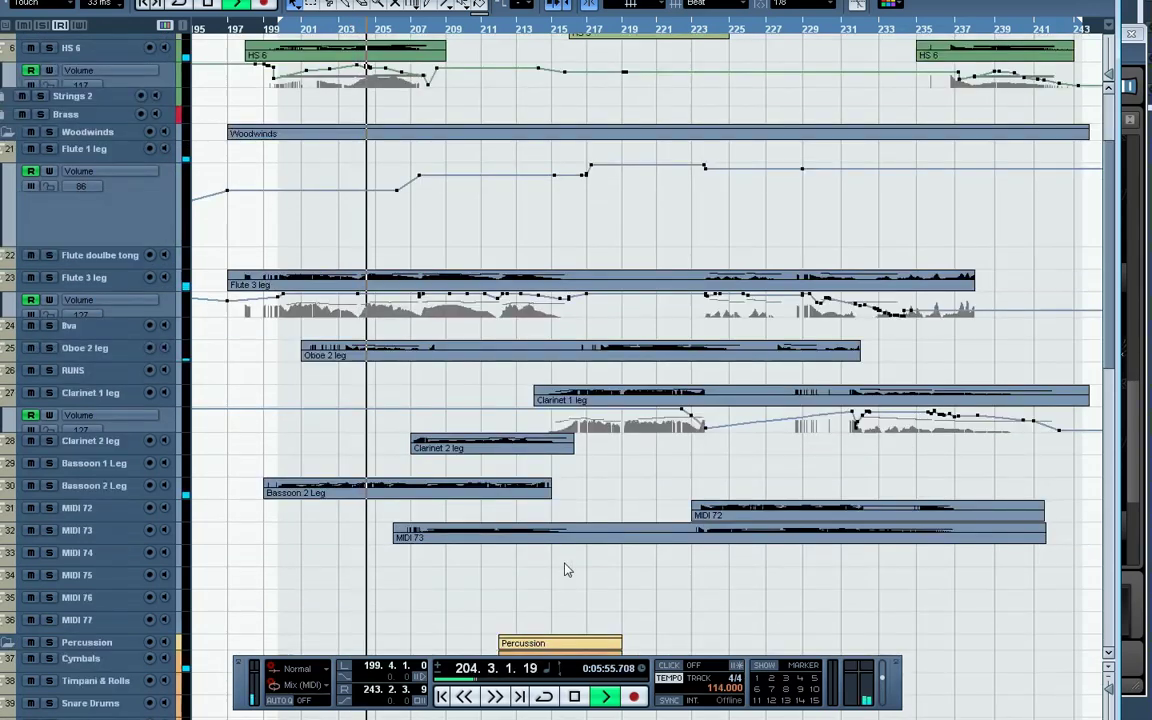
# Open all the woodwind parts from Flute 3 leg to MIDI 73 together in the Key Editor and examine their notes during playback
pyautogui.moveTo(829, 612); pyautogui.dragTo(302, 243)
pyautogui.doubleClick(422, 288)
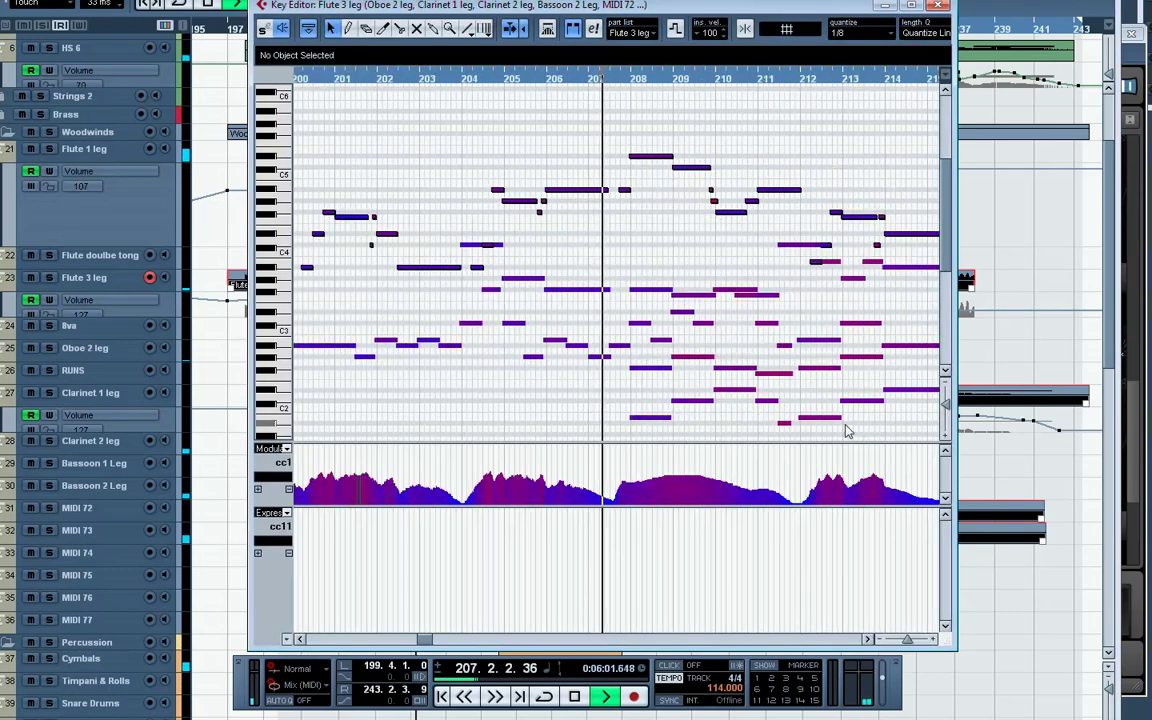
pyautogui.scroll(-3, 836, 404)
pyautogui.scroll(3, 868, 393)
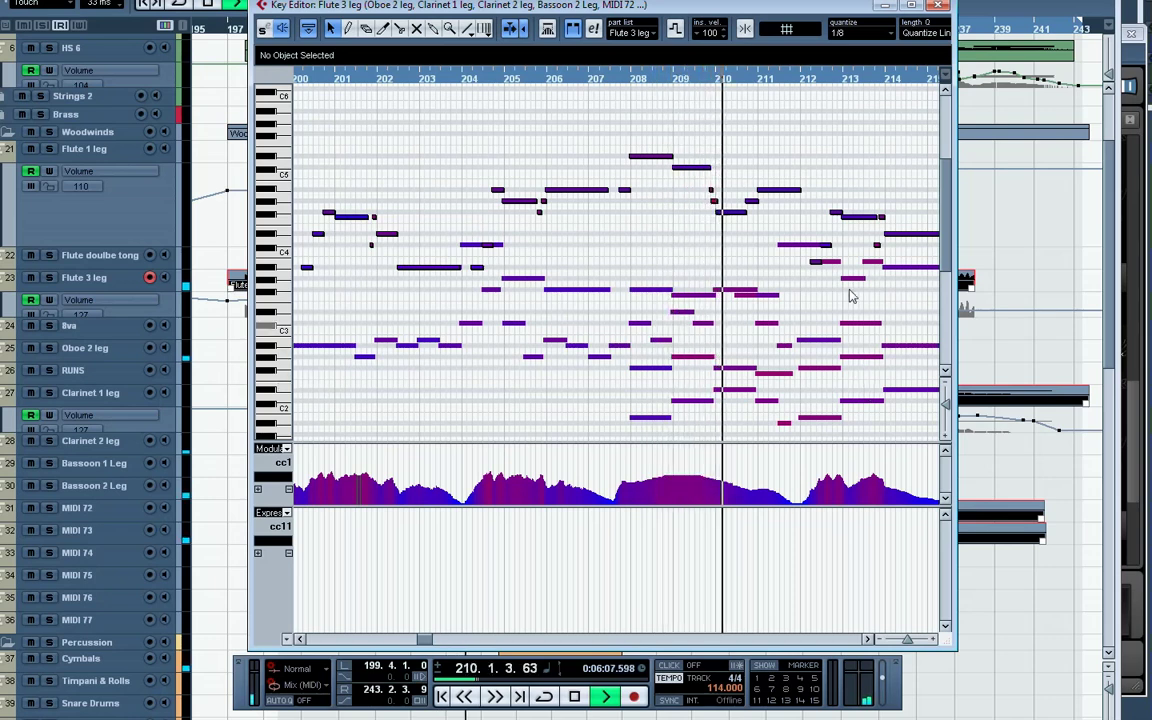
pyautogui.scroll(-3, 815, 372)
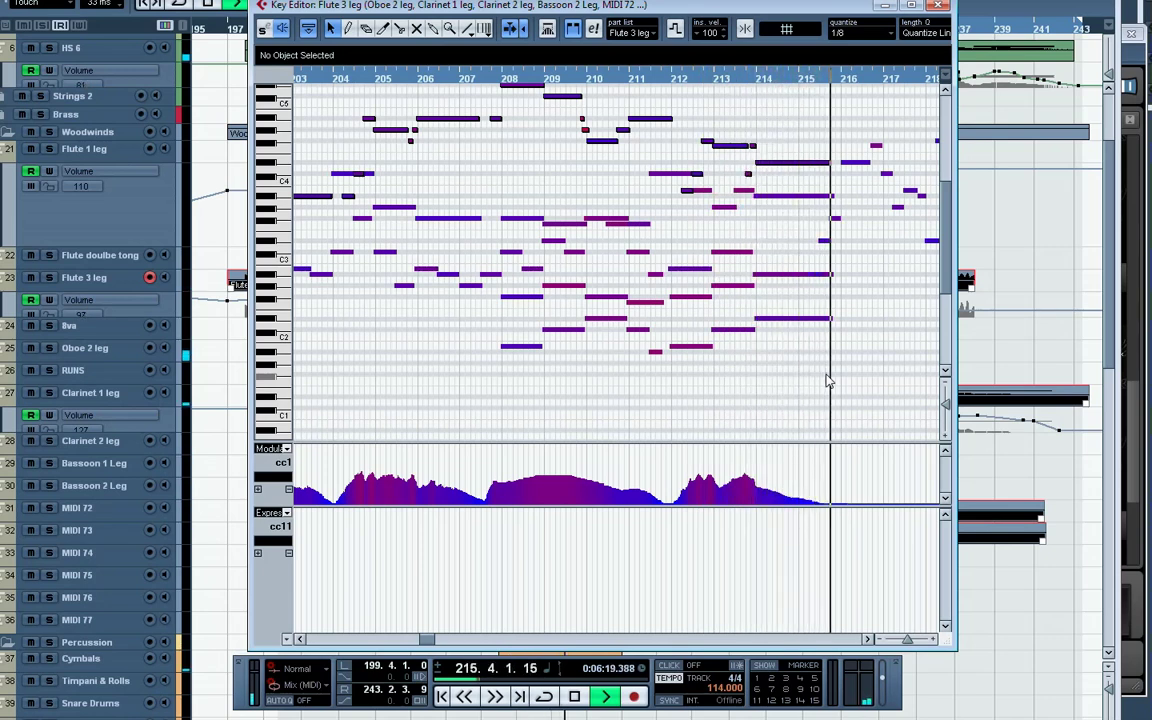
# Follow the combined woodwind lines in the Key Editor from about bar 215 to 225
pyautogui.click(868, 639)
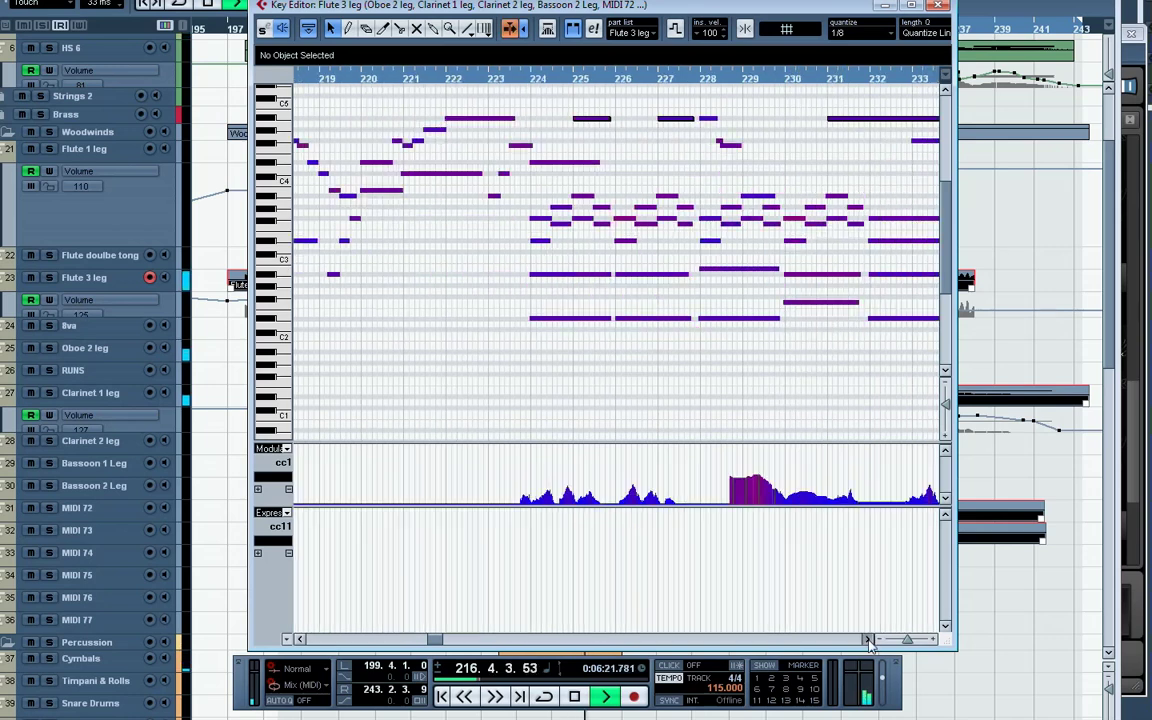
pyautogui.click(298, 639)
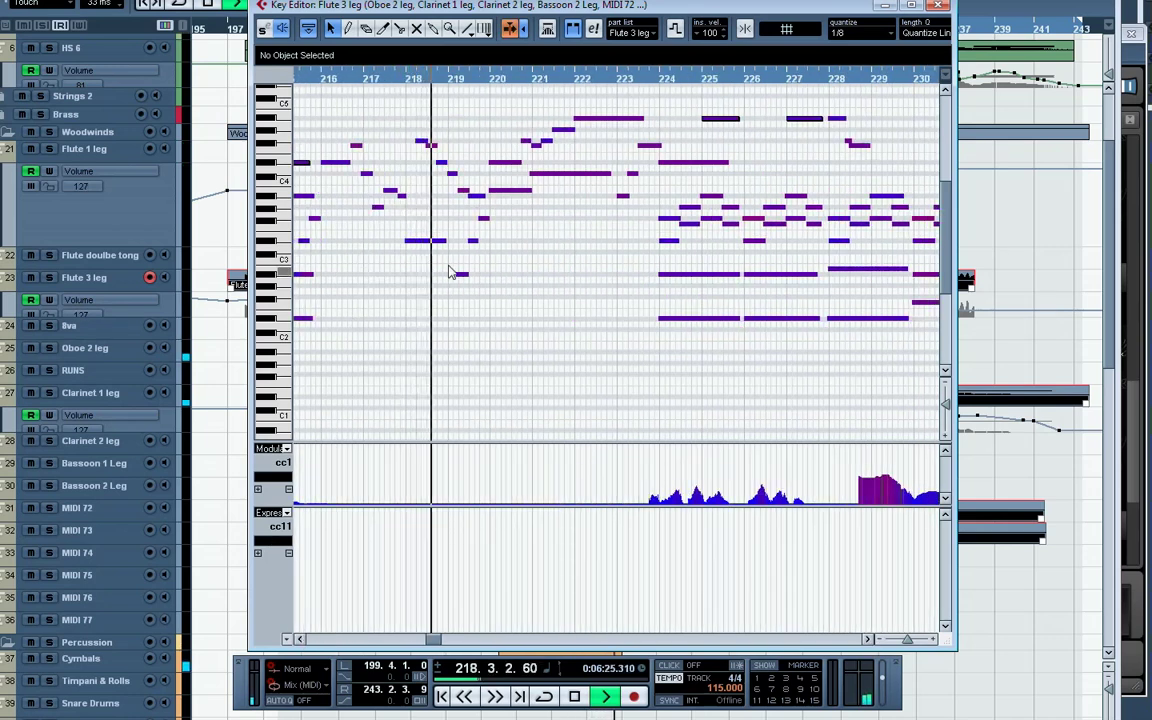
pyautogui.press('h')
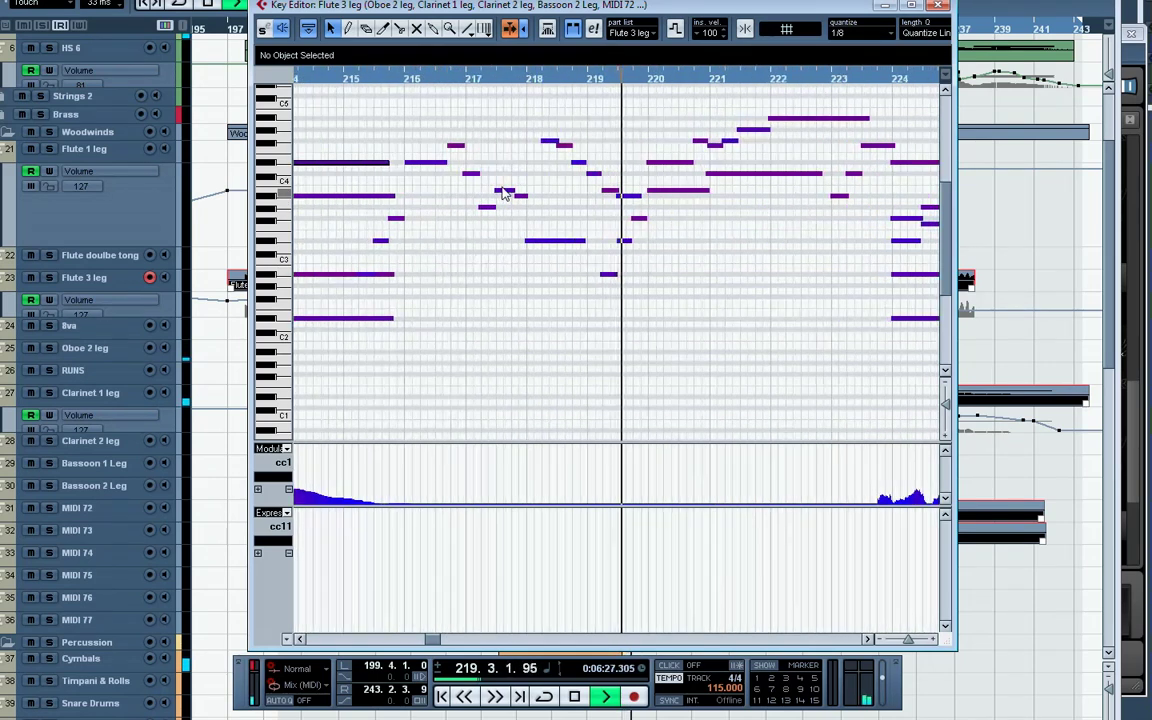
pyautogui.press('h')
pyautogui.moveTo(438, 645); pyautogui.dragTo(424, 636)
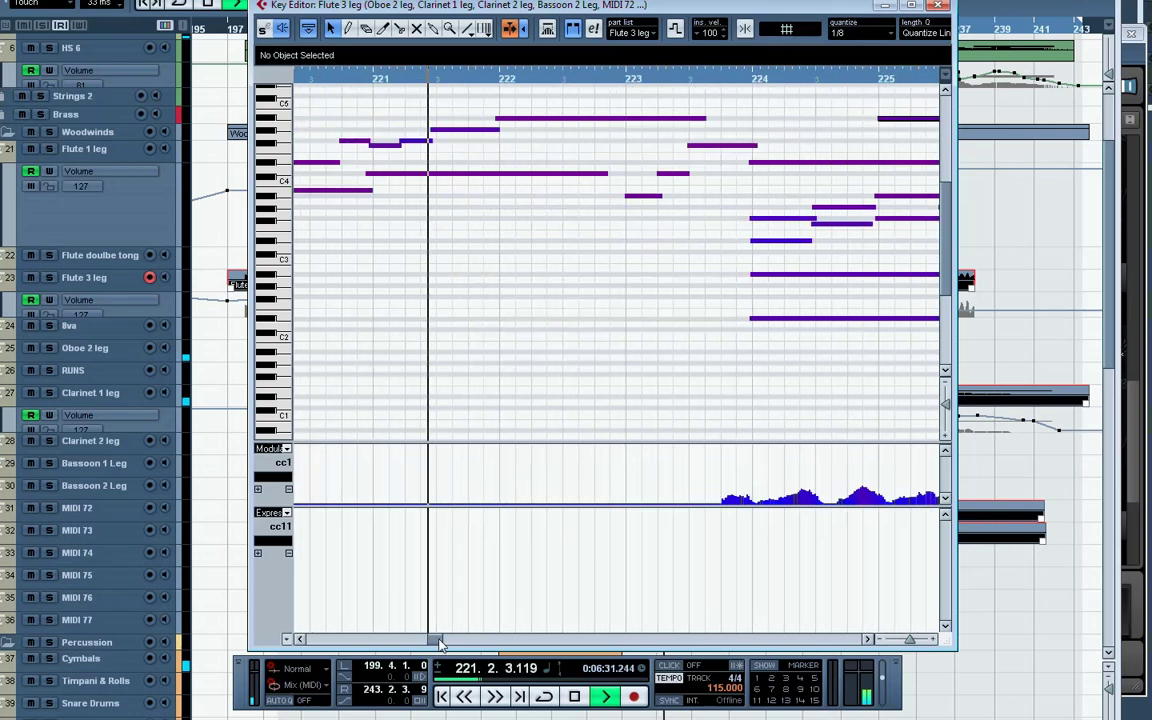
# Select the long C# note of Oboe 2 leg near bar 221, and follow that part's notes and modulation through bar 231
pyautogui.click(401, 176)
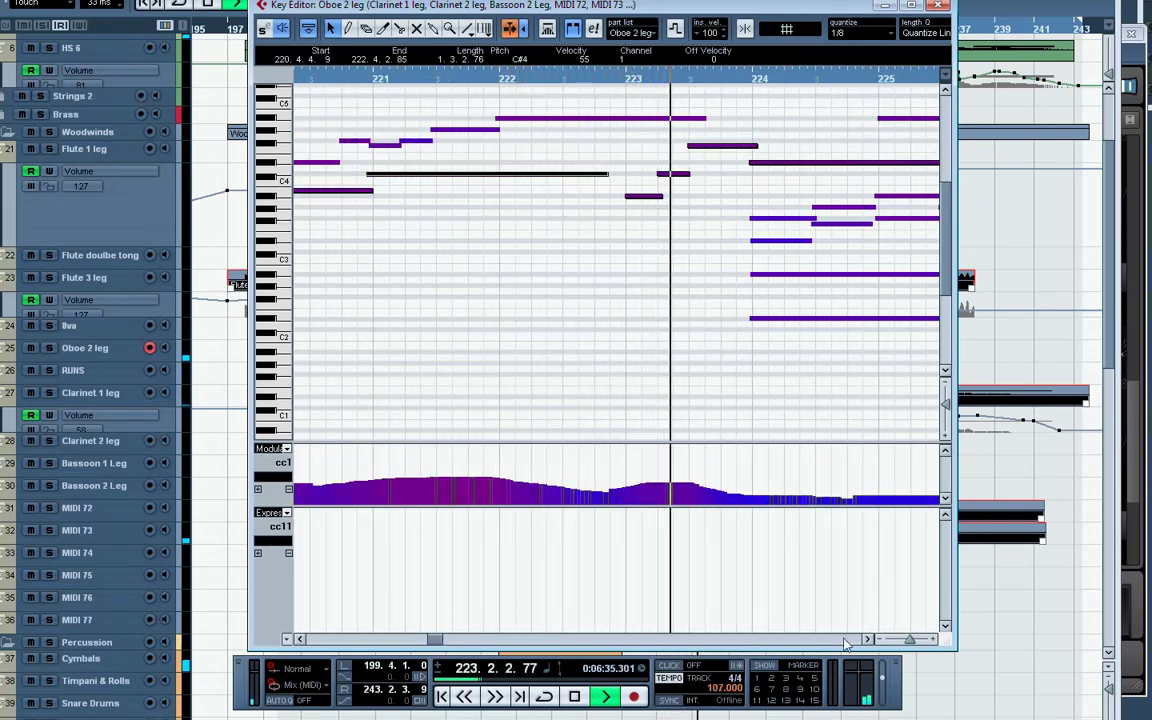
pyautogui.click(867, 639)
pyautogui.click(867, 640)
pyautogui.click(867, 640)
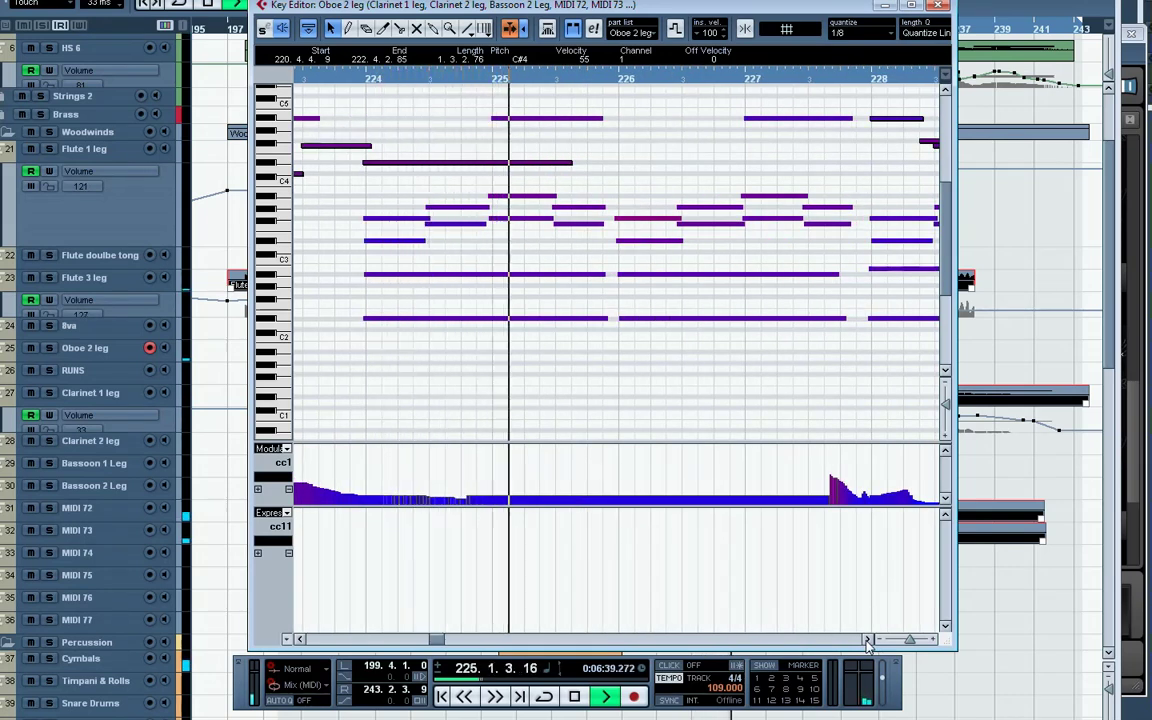
pyautogui.click(867, 640)
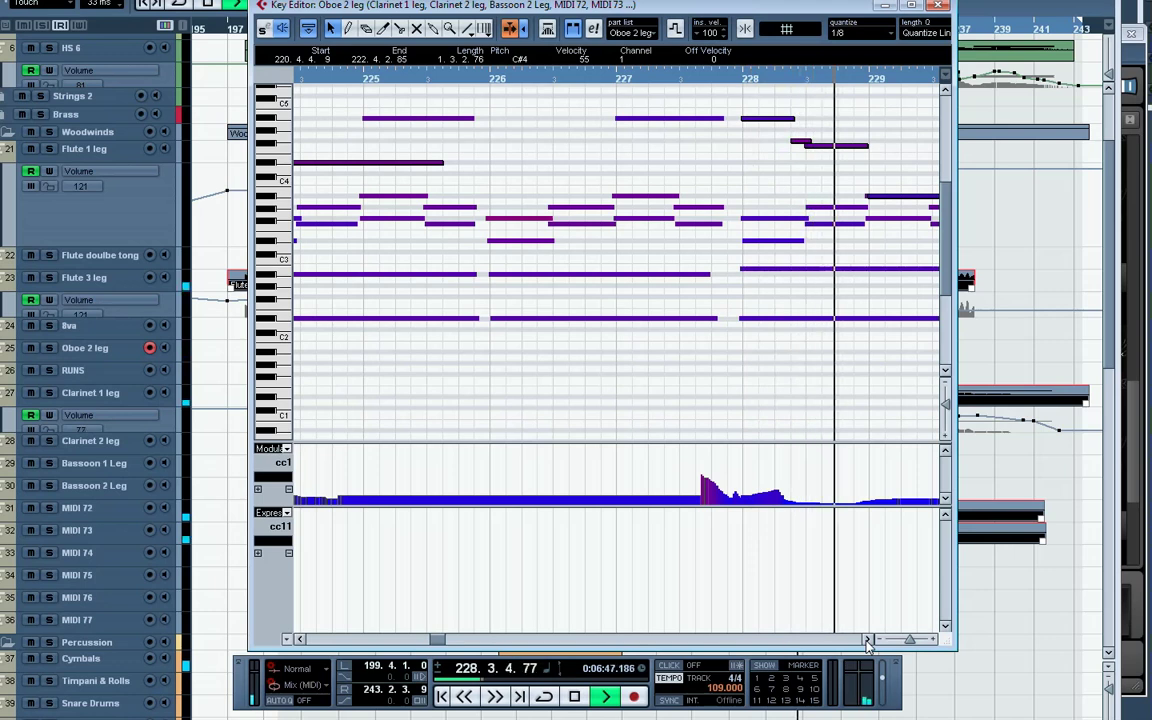
pyautogui.click(867, 640)
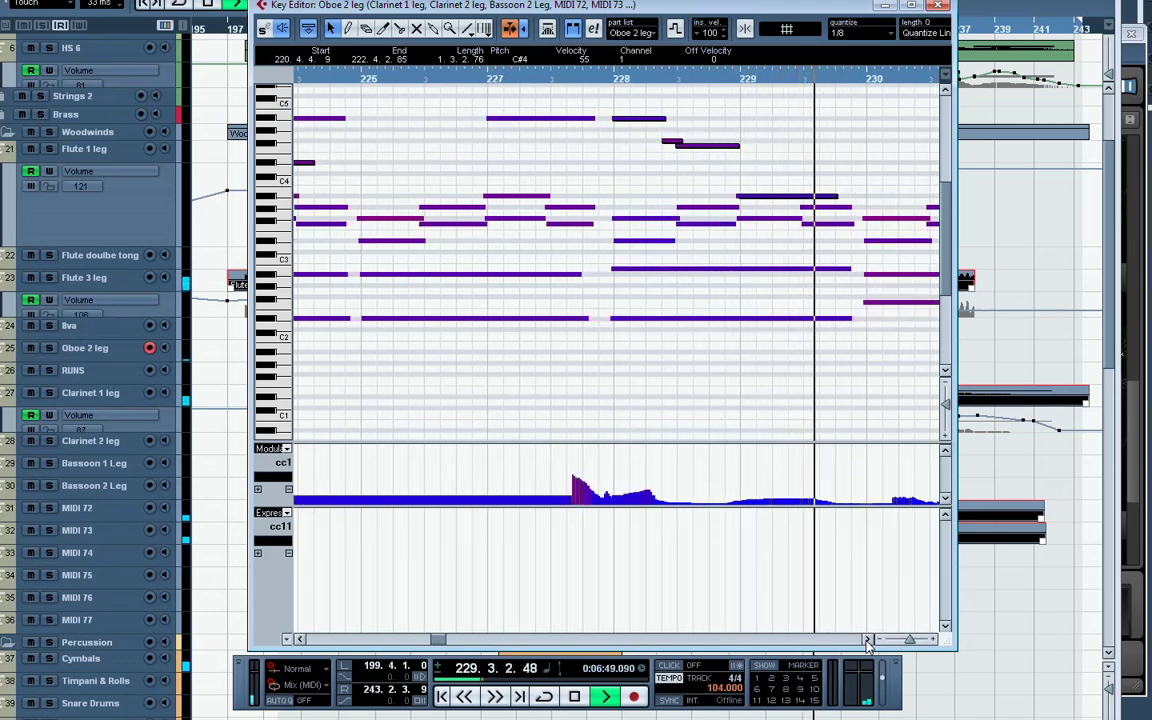
pyautogui.click(867, 640)
pyautogui.click(867, 640)
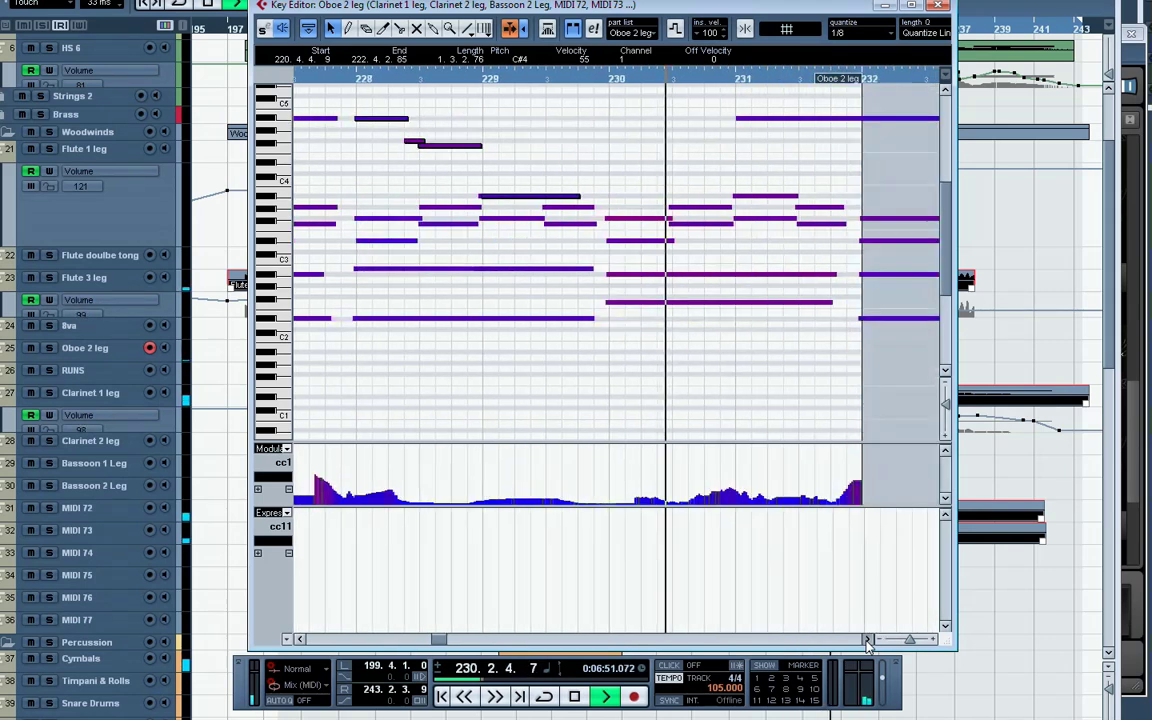
pyautogui.click(867, 640)
pyautogui.click(867, 640)
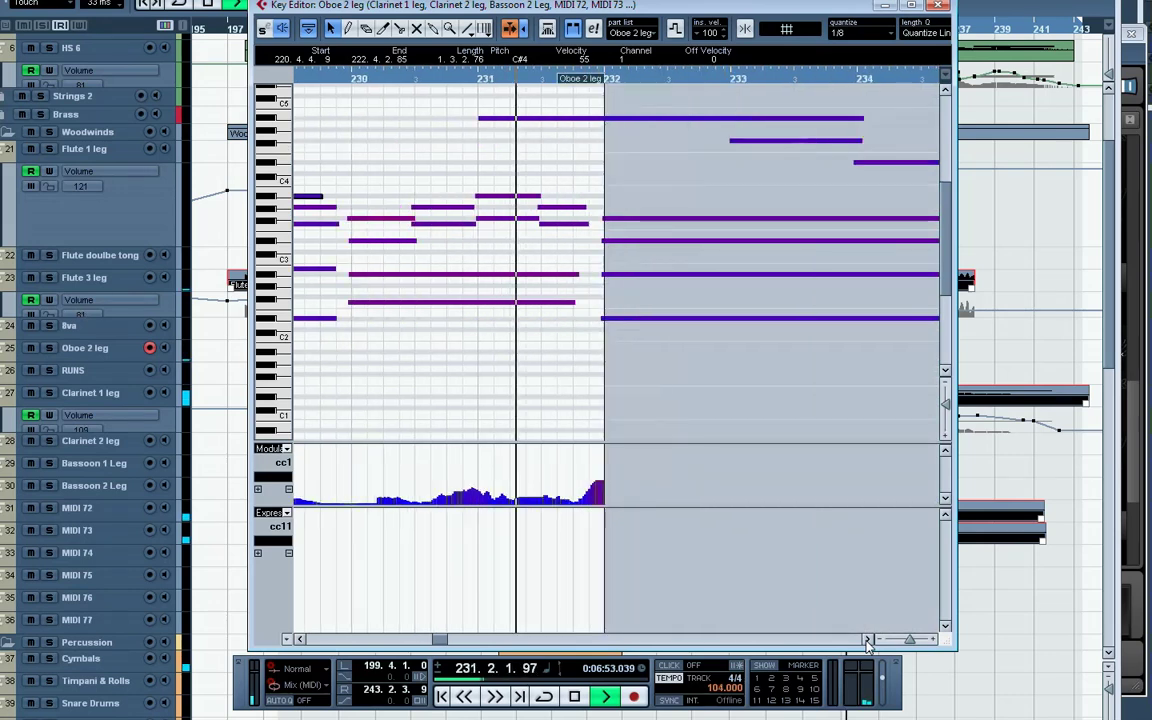
# Close the Key Editor and look over the arrangement's tracks while playback continues past bar 233
pyautogui.click(939, 8)
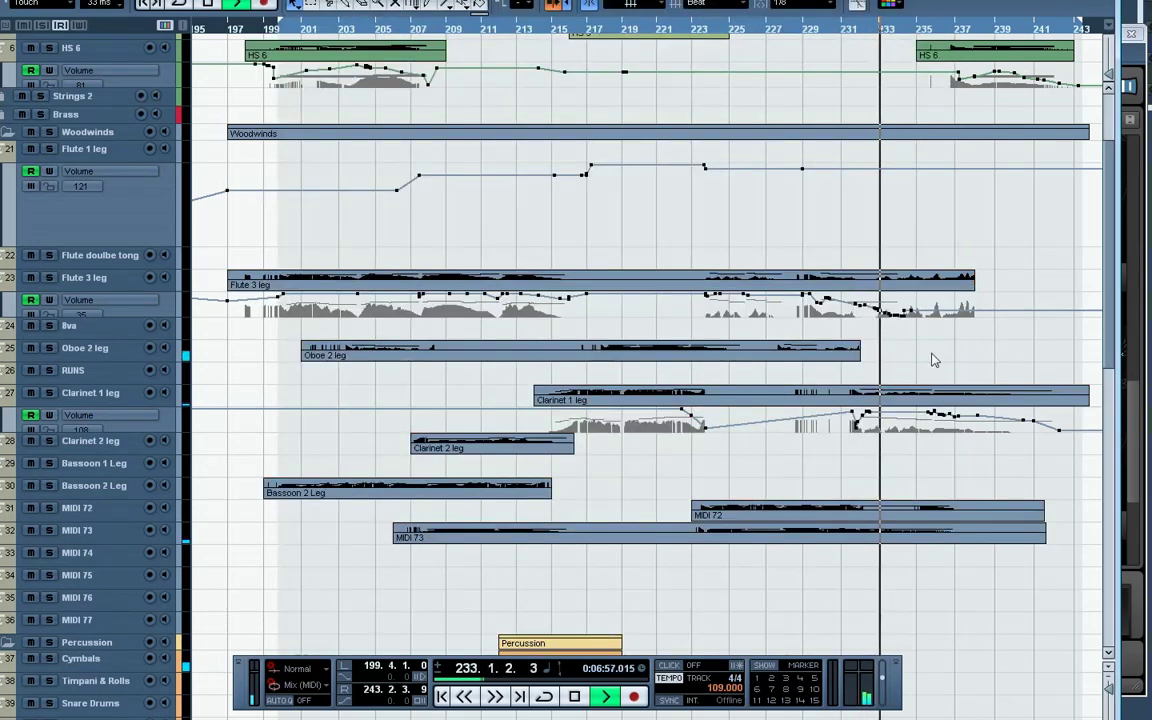
pyautogui.scroll(-3, 933, 360)
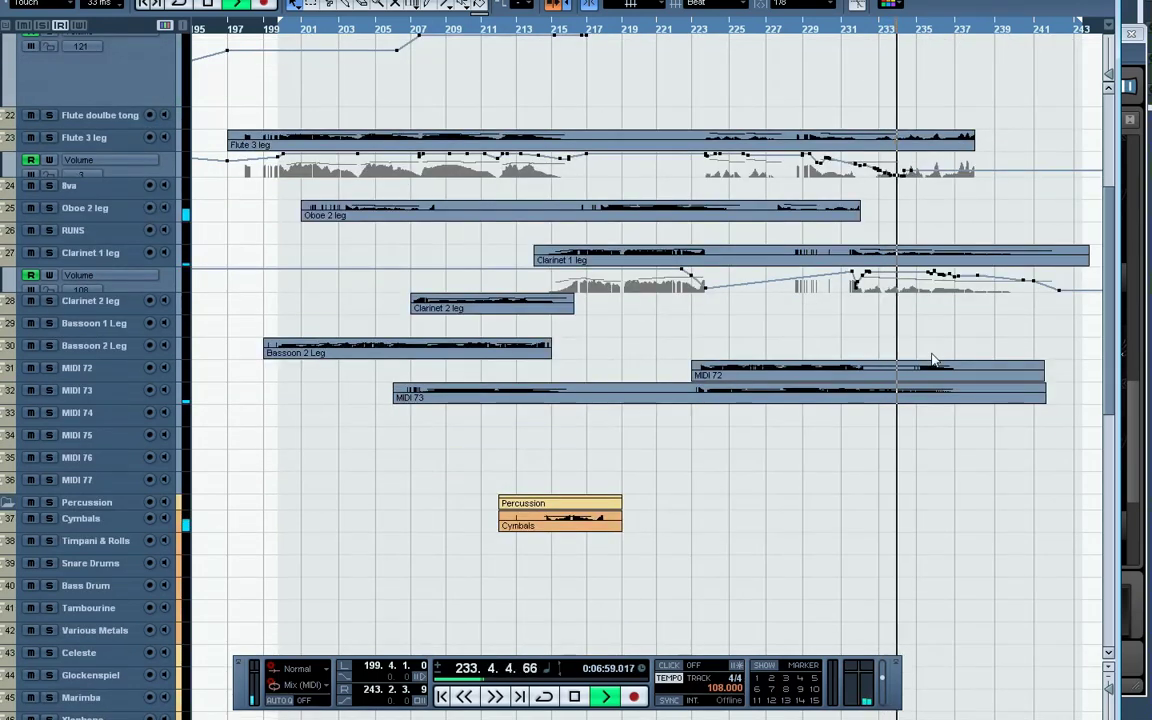
pyautogui.scroll(-5, 980, 456)
pyautogui.scroll(5, 980, 456)
pyautogui.scroll(5, 979, 456)
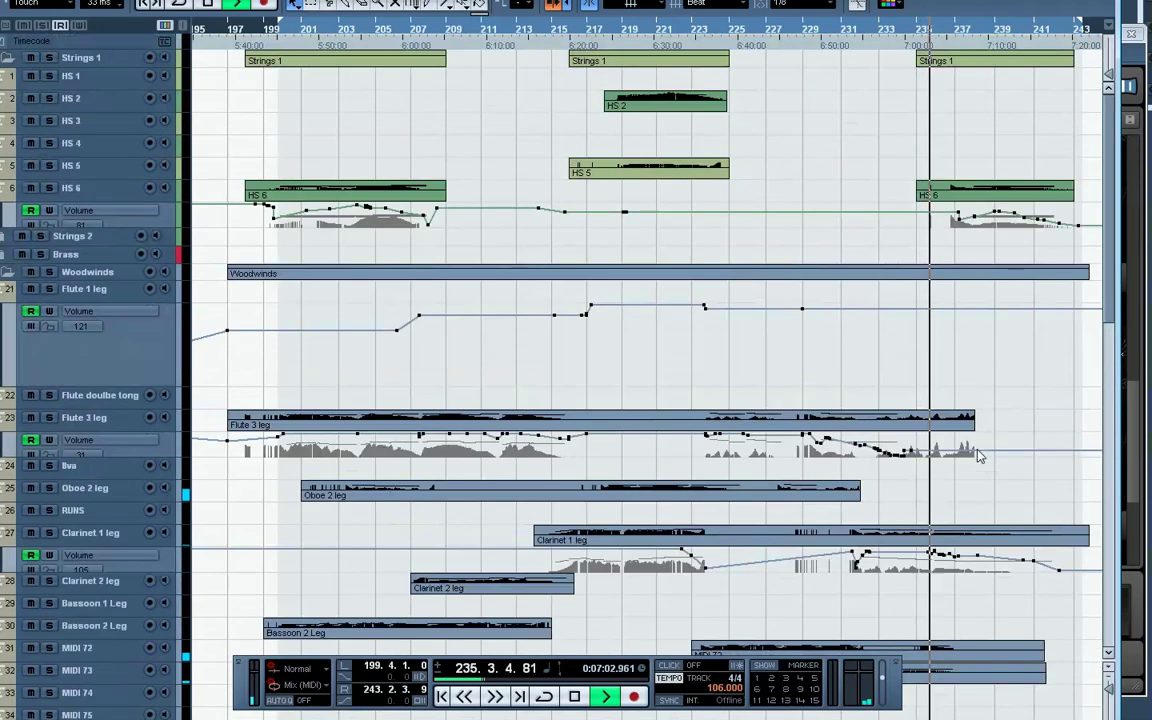